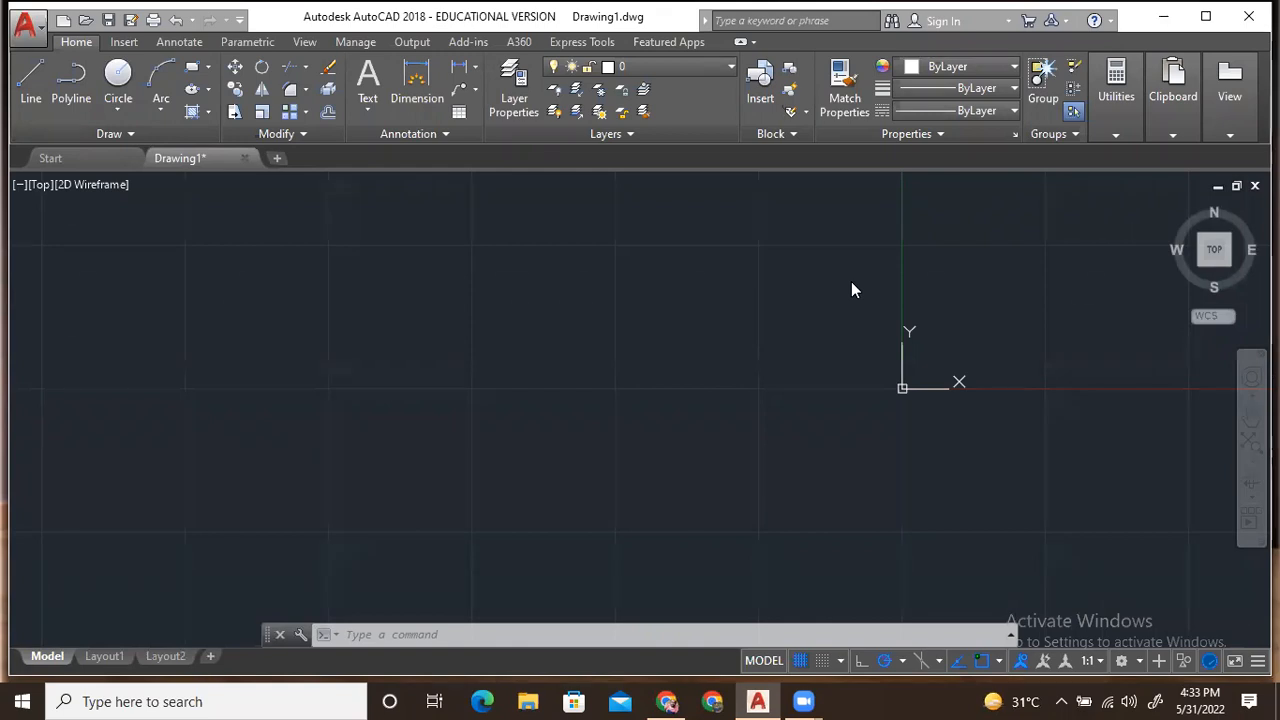
{"action": "left_click", "coordinate": [219, 320]}
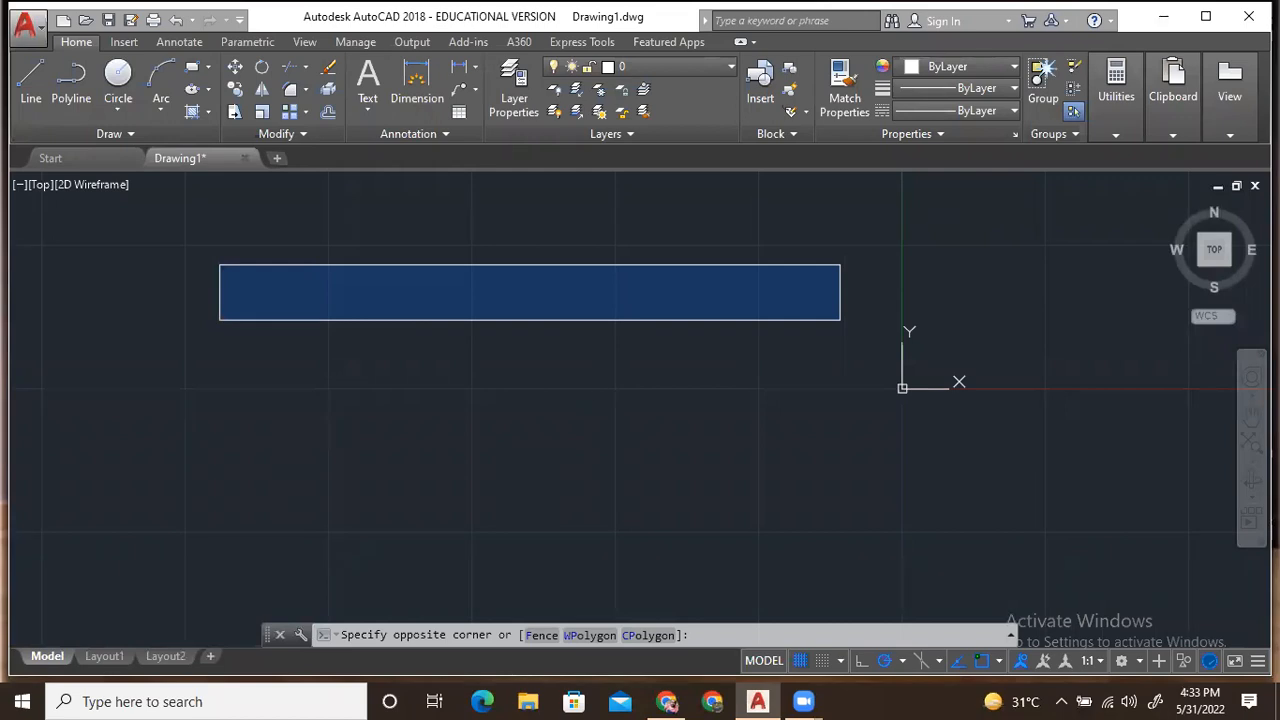
{"action": "left_click", "coordinate": [507, 402]}
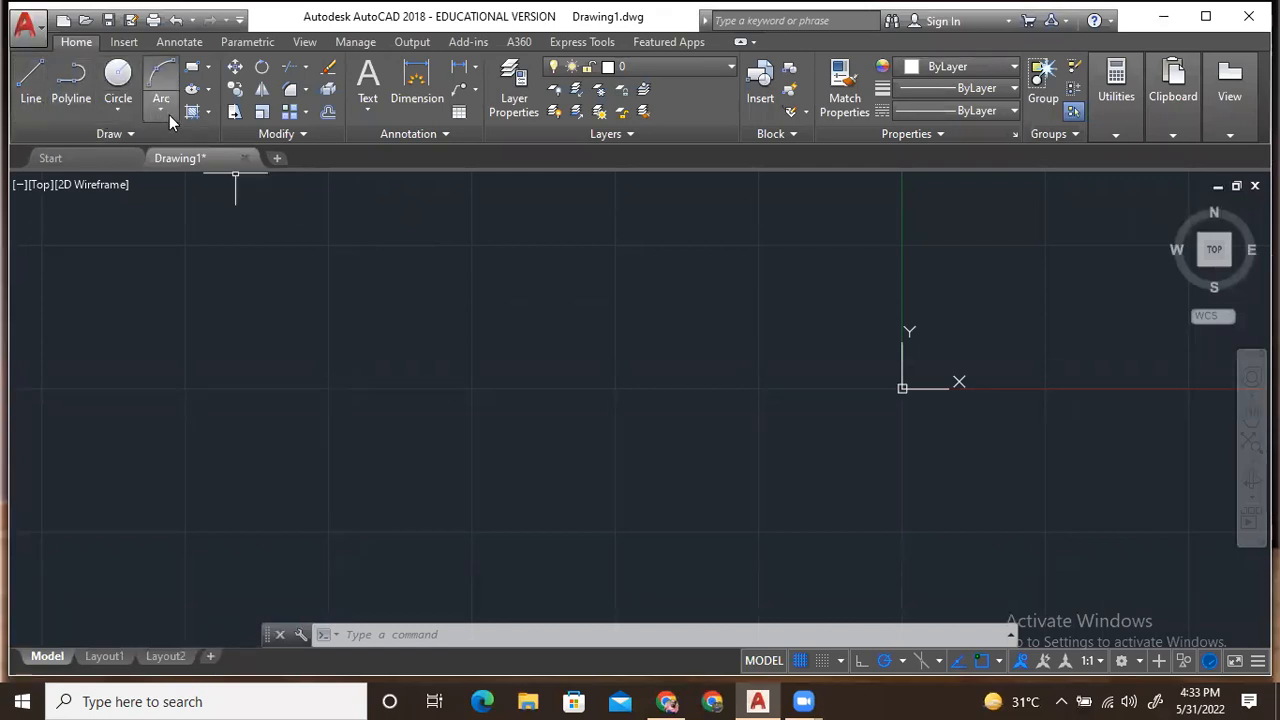
{"action": "left_click", "coordinate": [152, 135]}
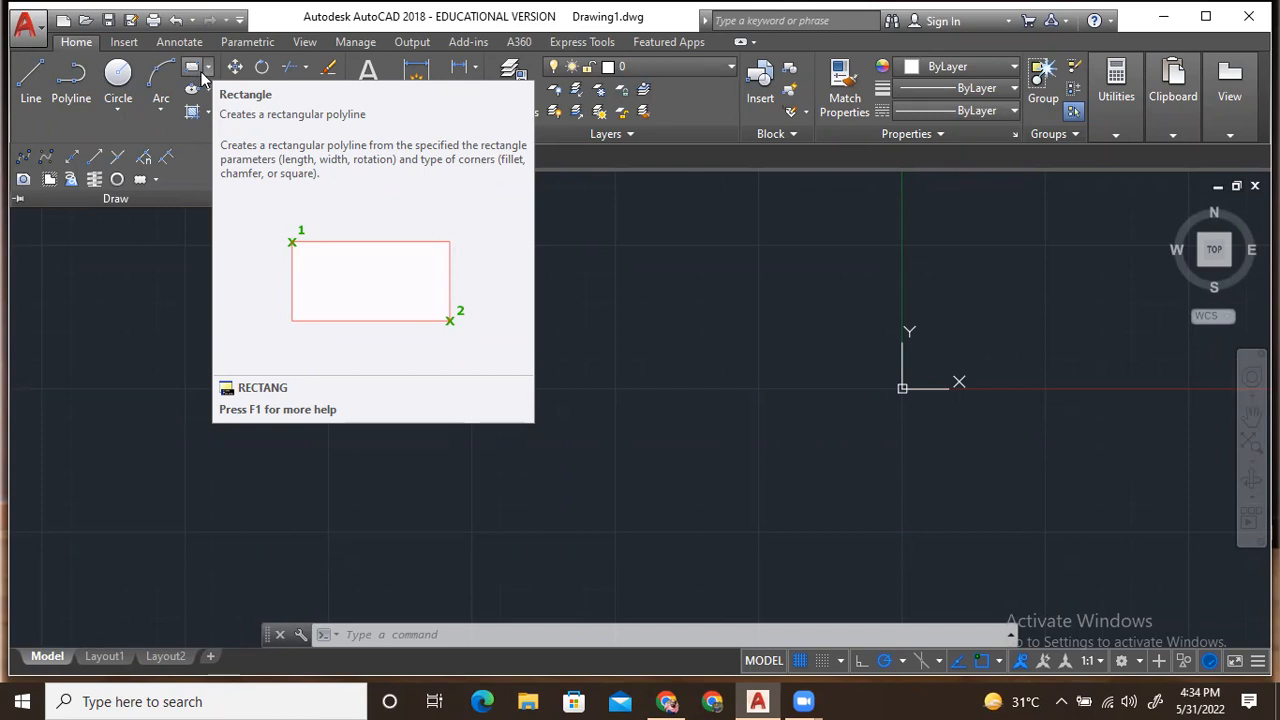
{"action": "left_click", "coordinate": [314, 371]}
{"action": "key", "text": "Escape"}
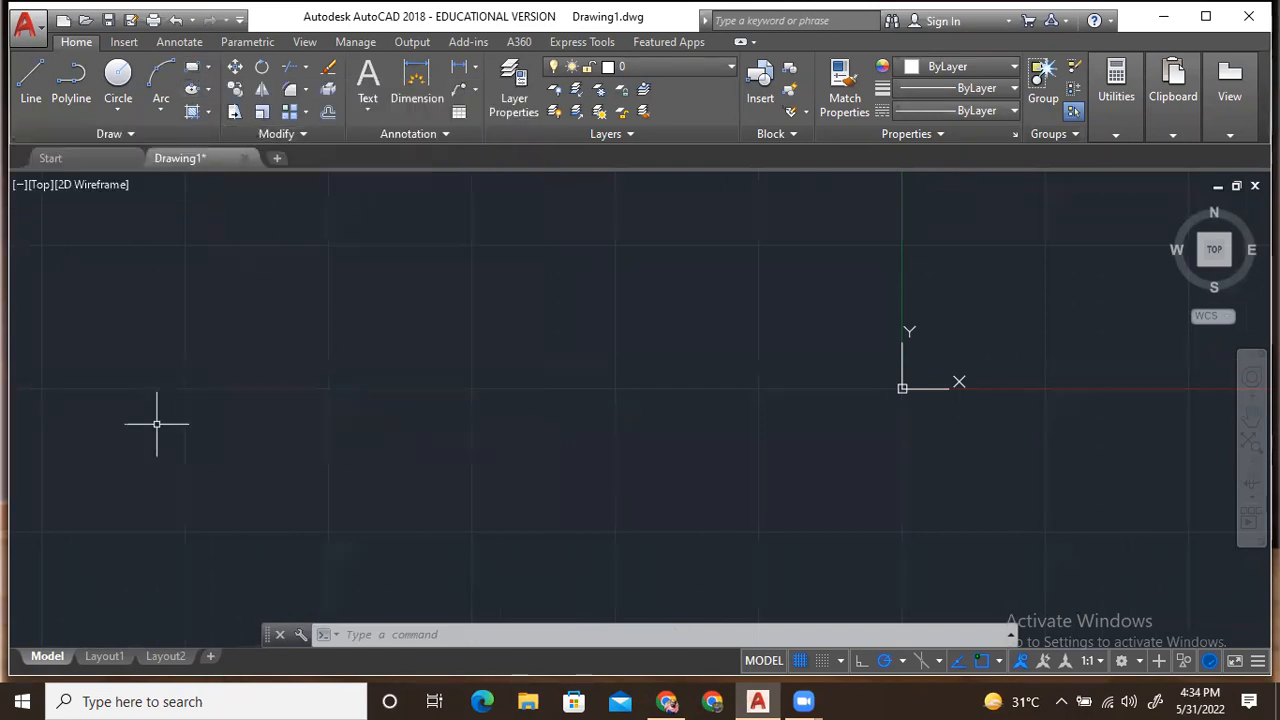
{"action": "key", "text": "Escape"}
Step: Draw a freehand rectangle to the left of the origin by picking two opposite corners
{"action": "type", "text": "rec"}
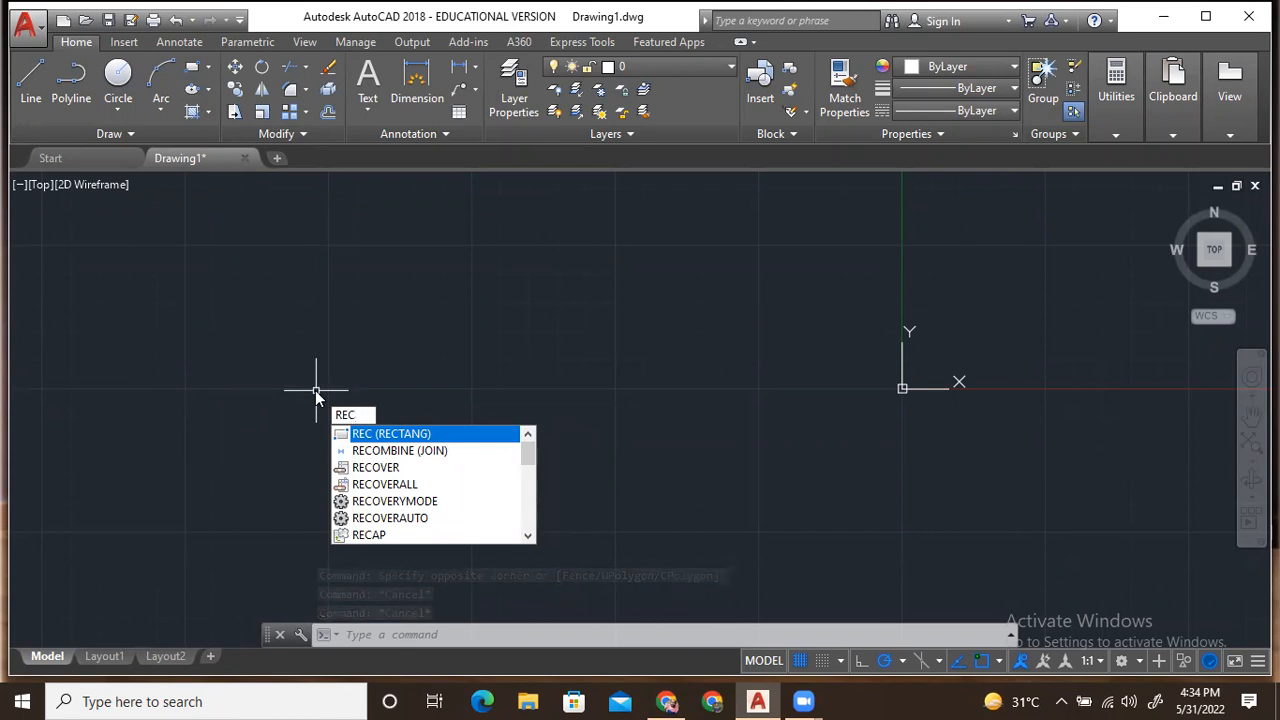
{"action": "key", "text": "Return"}
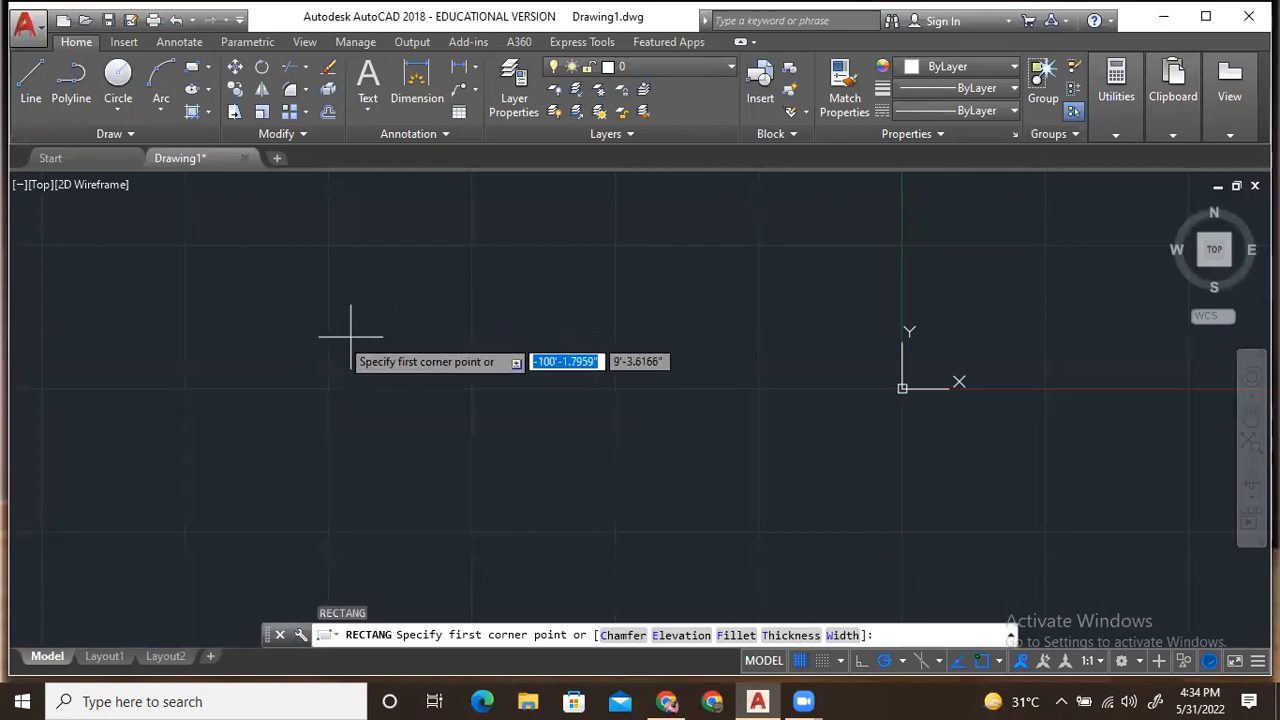
{"action": "left_click", "coordinate": [309, 338]}
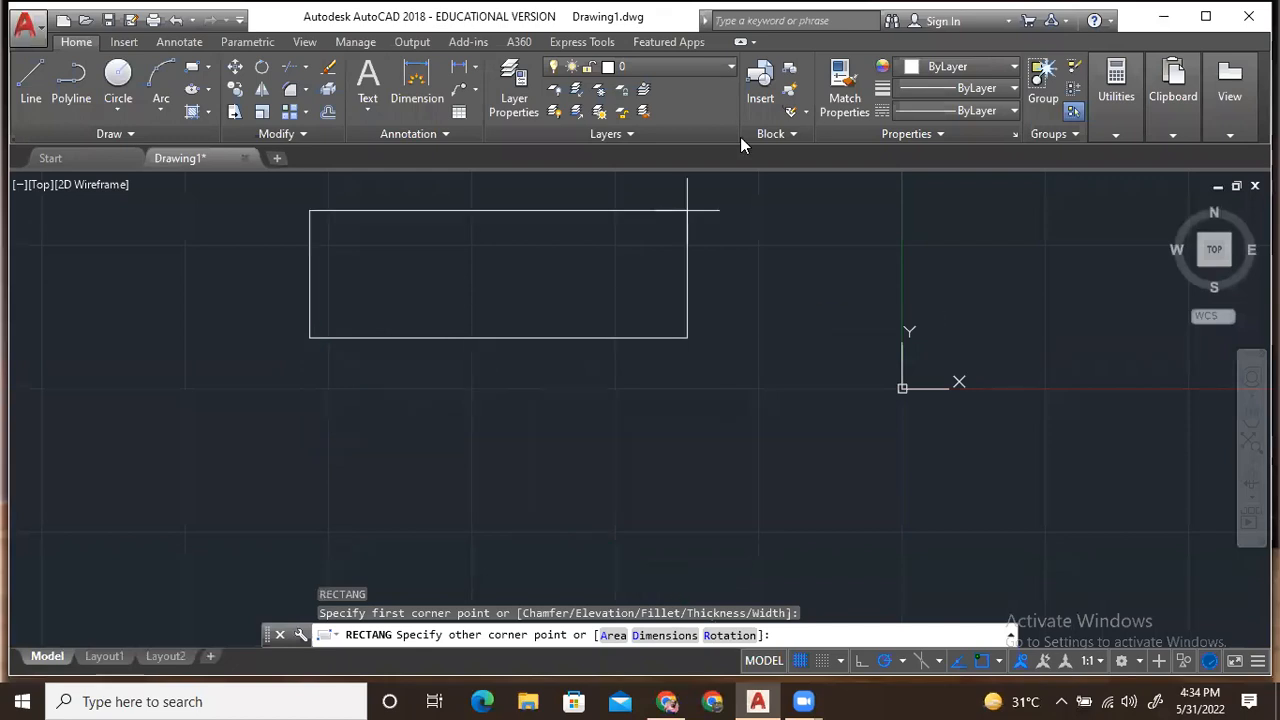
{"action": "left_click", "coordinate": [524, 433]}
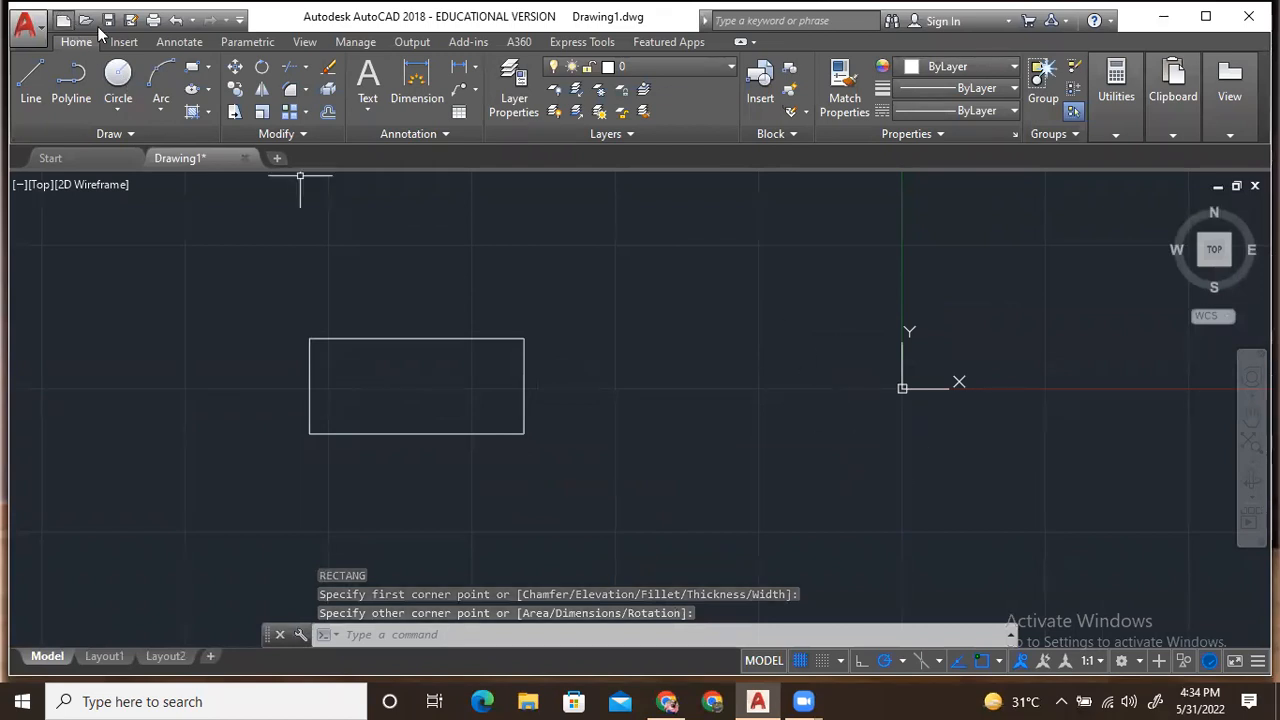
{"action": "left_click", "coordinate": [209, 72]}
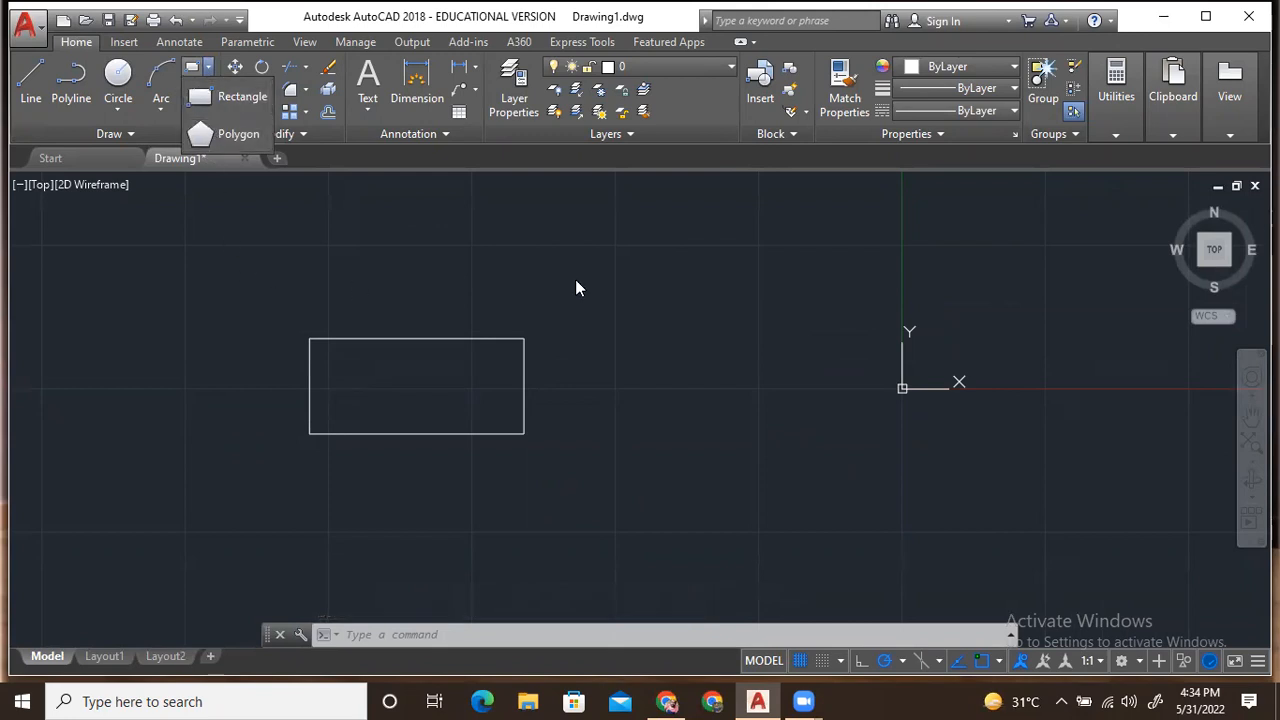
{"action": "scroll", "coordinate": [572, 448], "scroll_direction": "down", "scroll_amount": 2}
{"action": "middle_click_drag", "start_coordinate": [572, 448], "coordinate": [436, 440]}
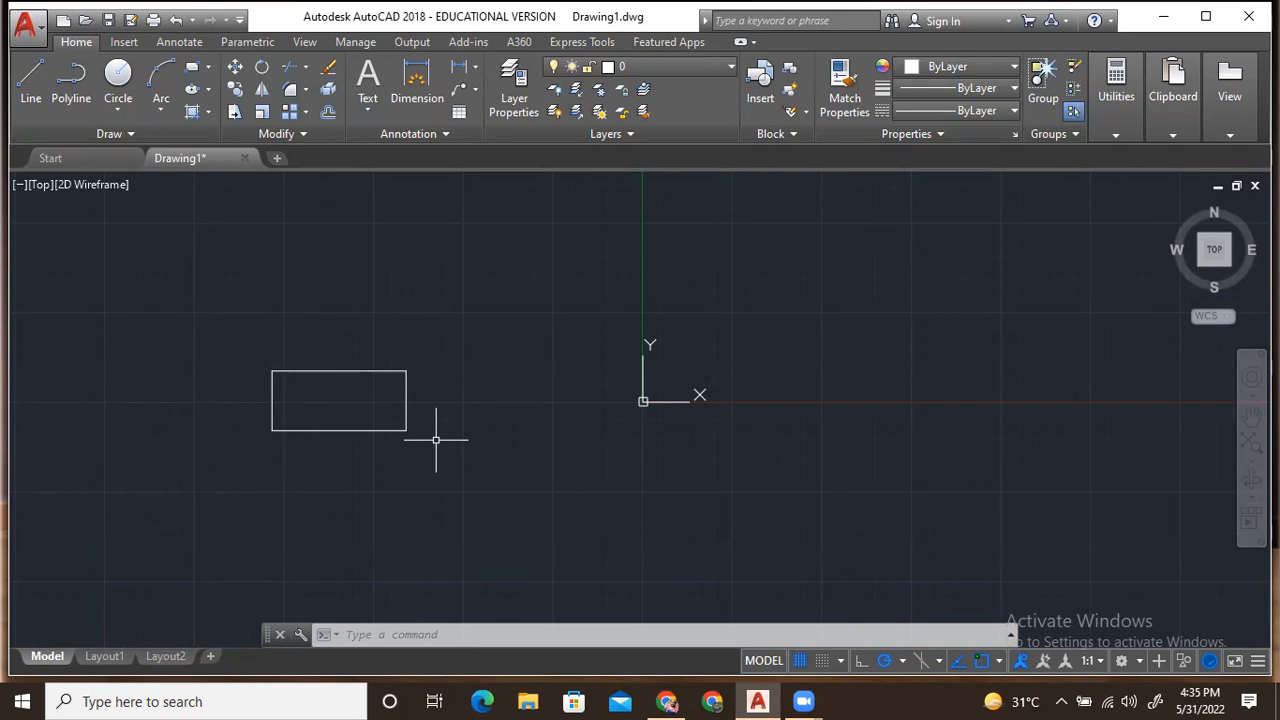
{"action": "type", "text": "rec"}
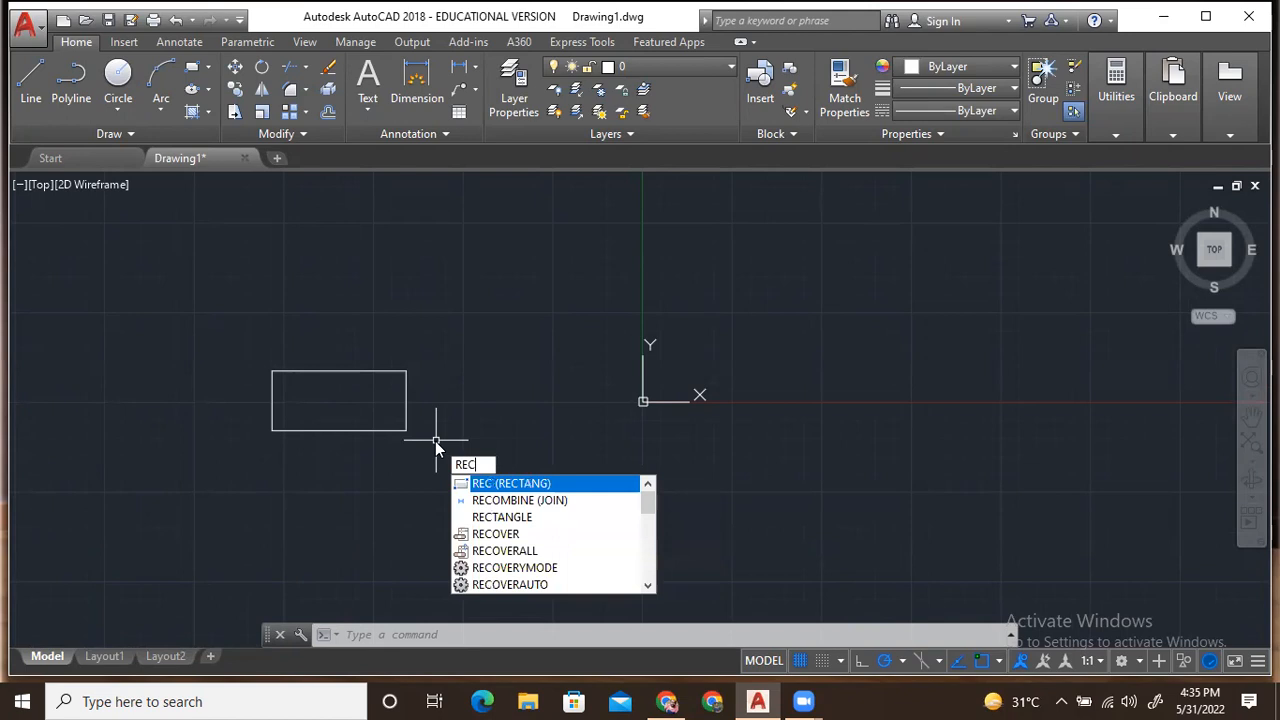
{"action": "key", "text": "Return"}
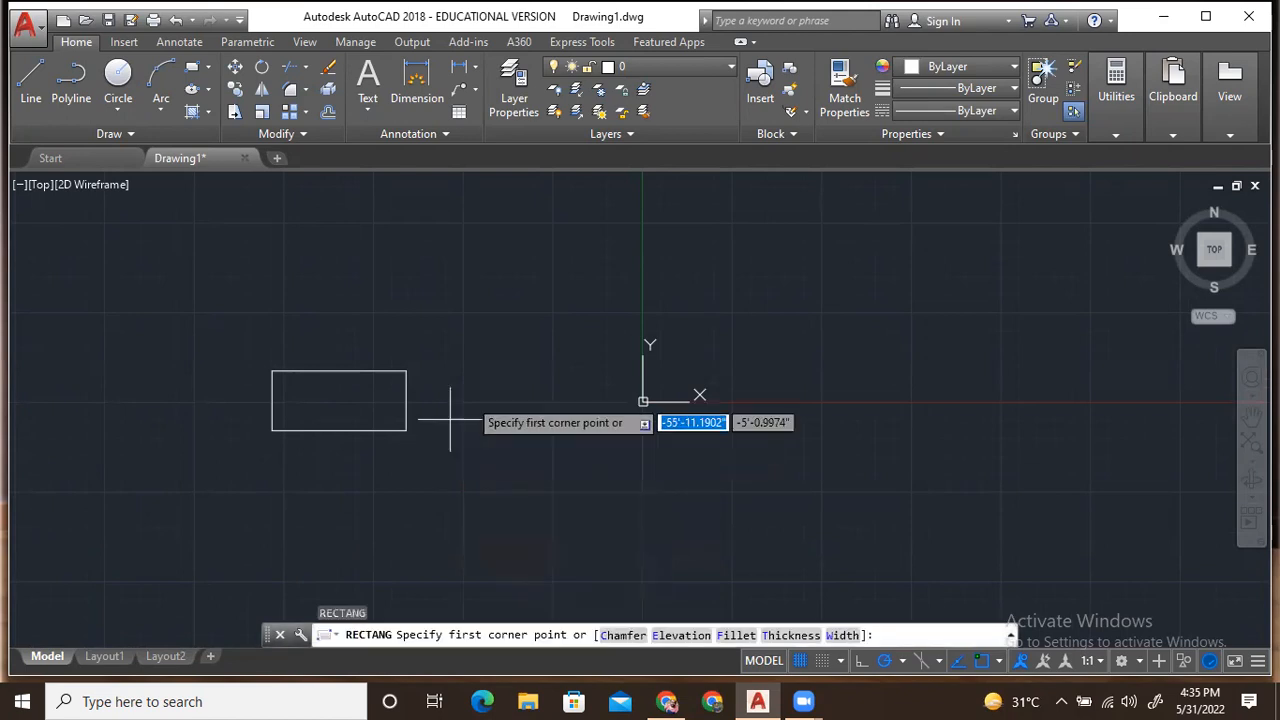
{"action": "scroll", "coordinate": [466, 429], "scroll_direction": "up", "scroll_amount": 2}
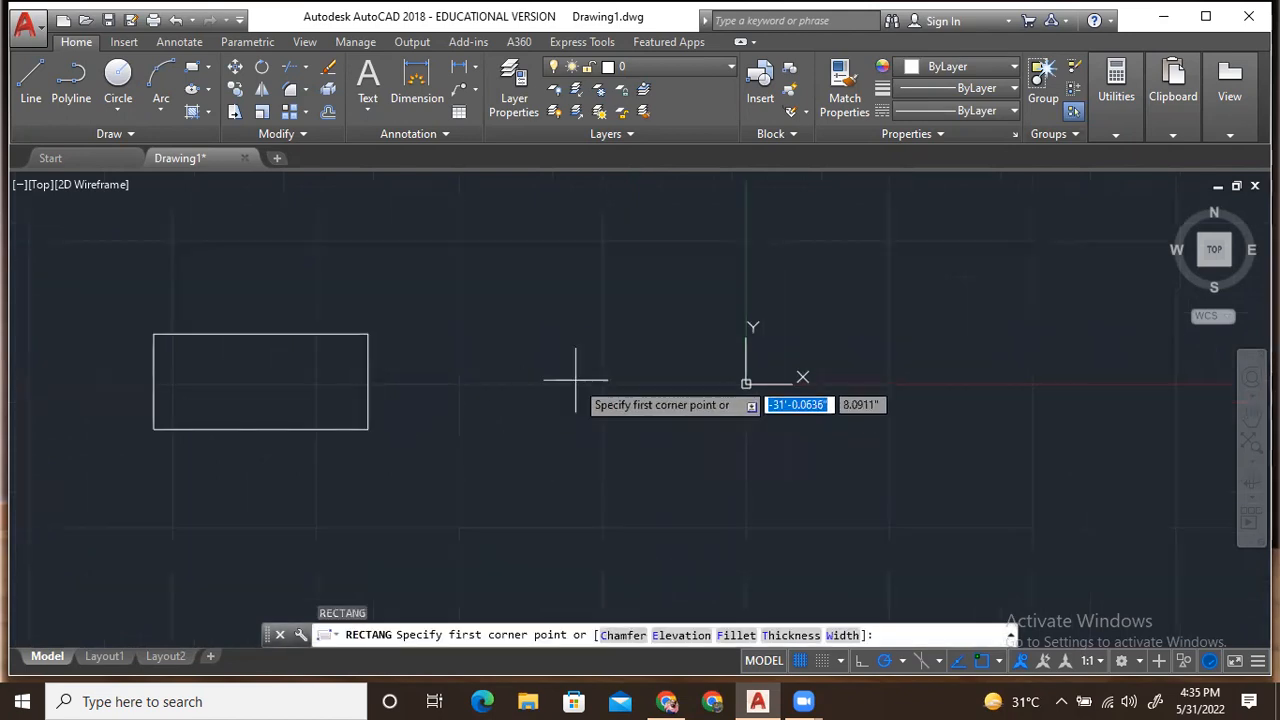
{"action": "left_click", "coordinate": [586, 322]}
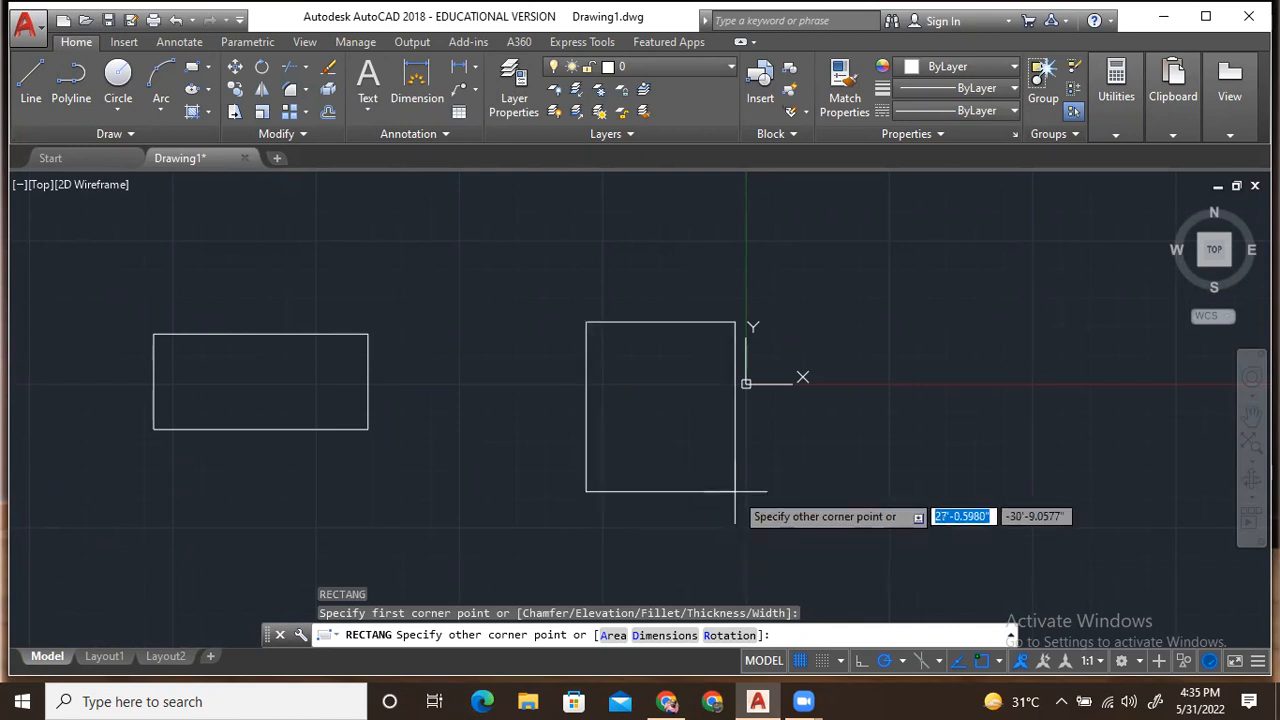
{"action": "type", "text": "d"}
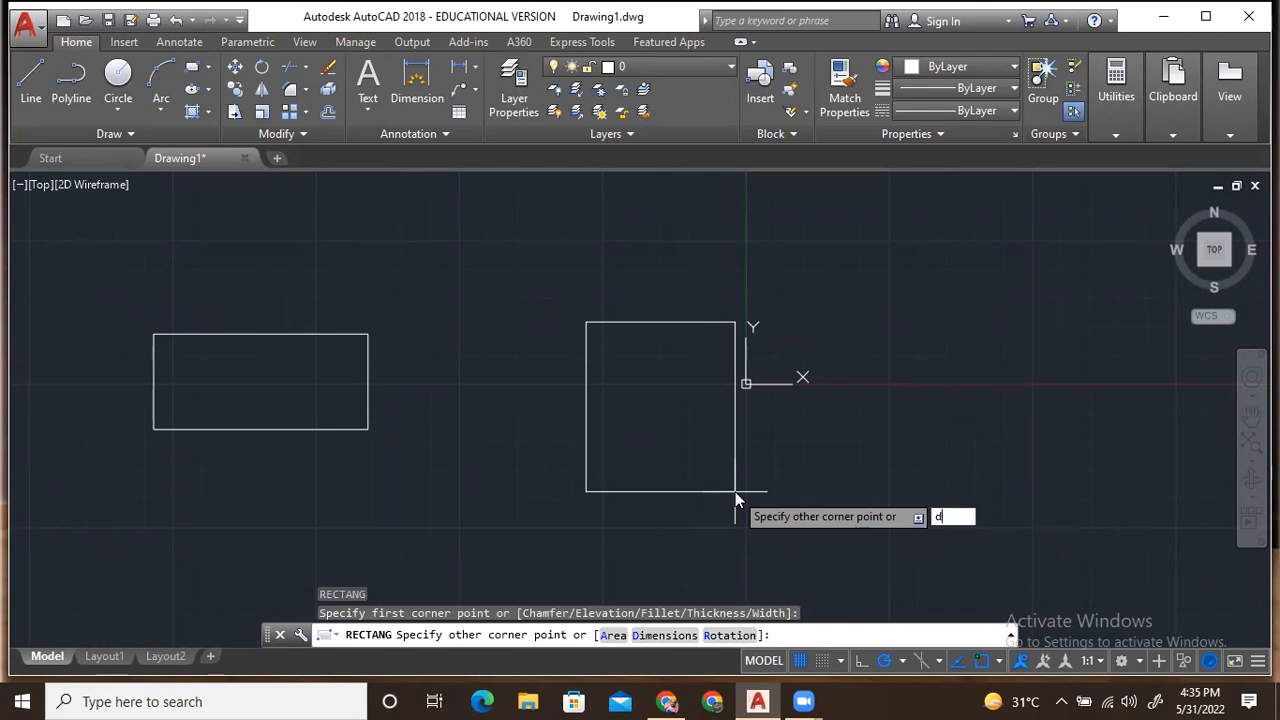
{"action": "key", "text": "Escape"}
Step: Begin a second rectangle between the first rectangle and the origin, specifying a length of 10 and a width of 5
{"action": "type", "text": "rec"}
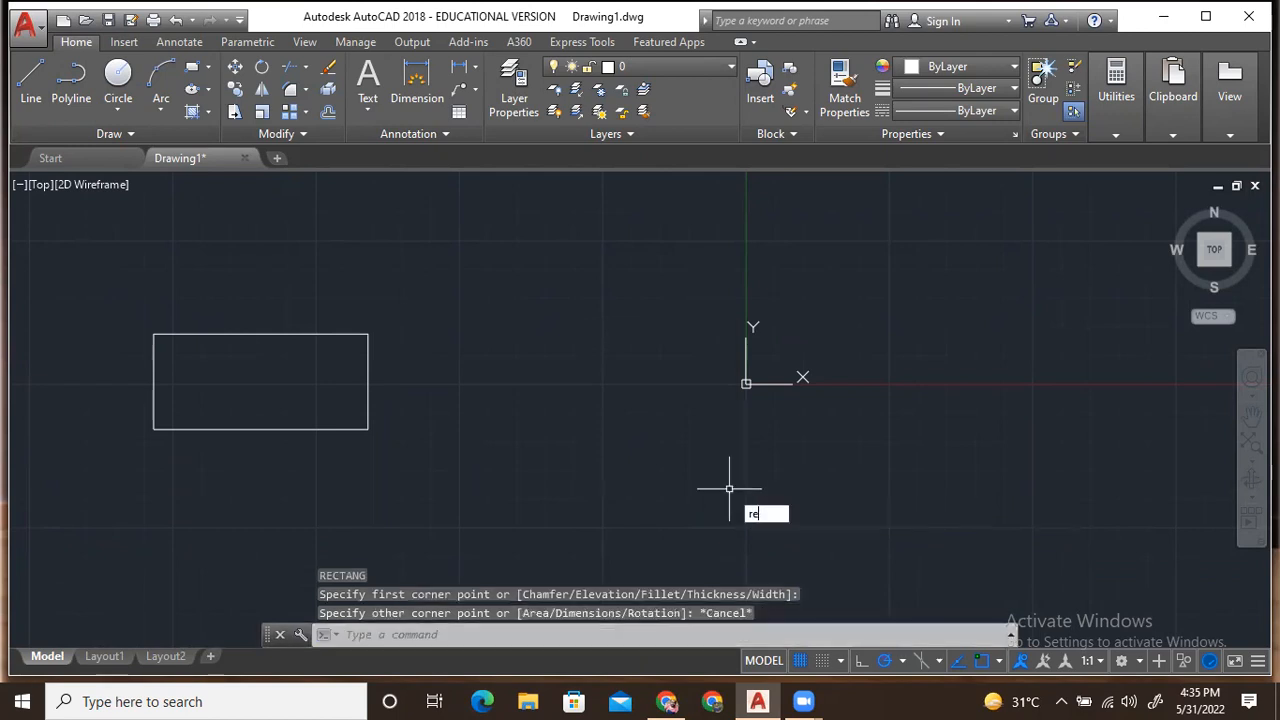
{"action": "key", "text": "Return"}
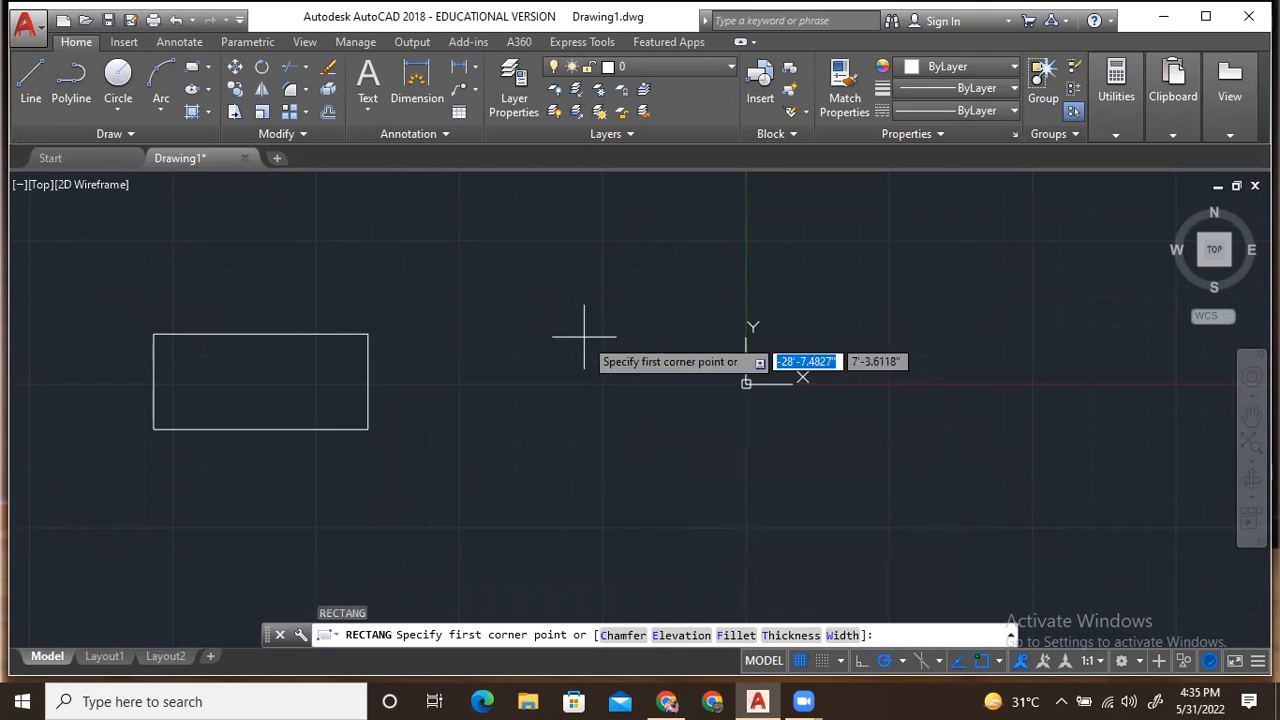
{"action": "left_click", "coordinate": [567, 310]}
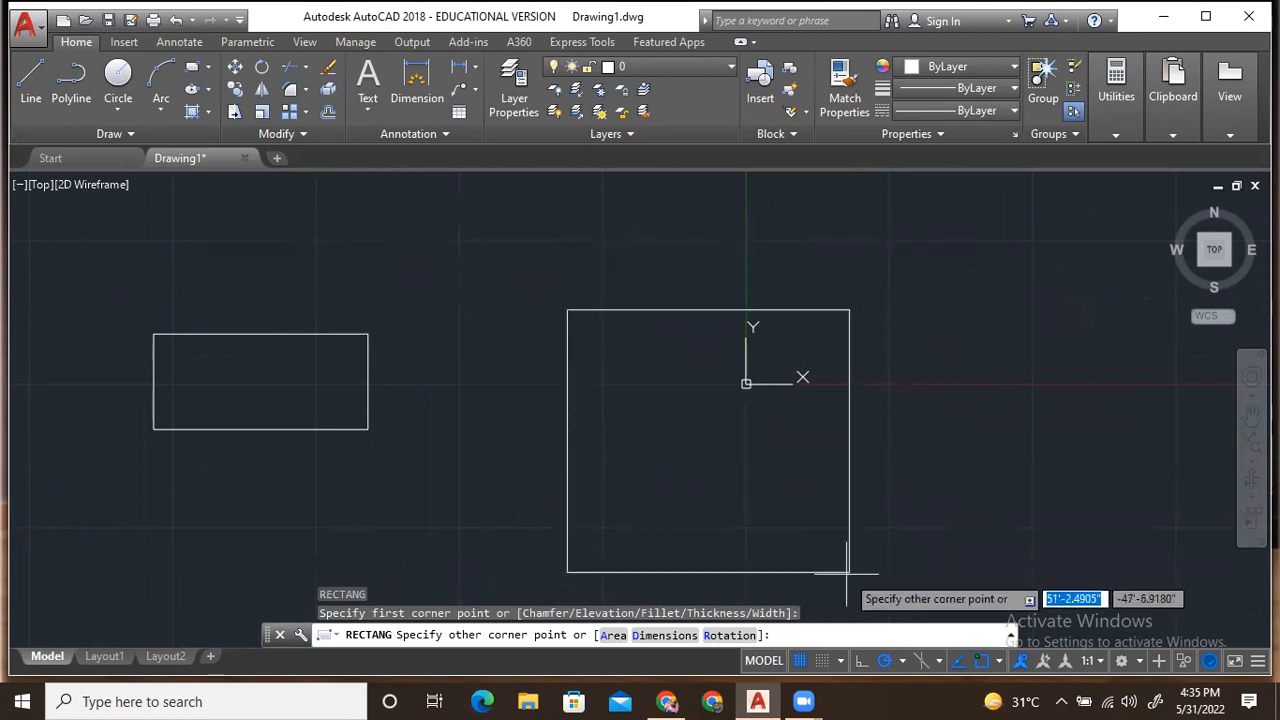
{"action": "type", "text": "d"}
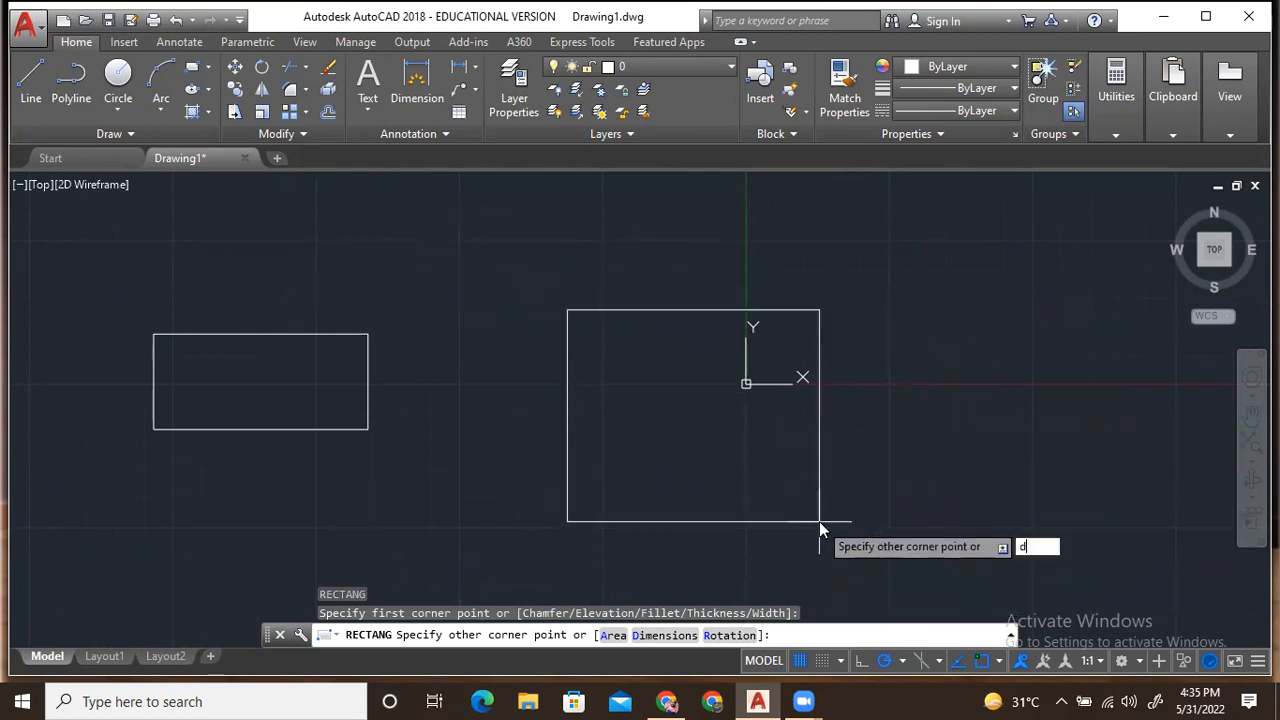
{"action": "key", "text": "Return"}
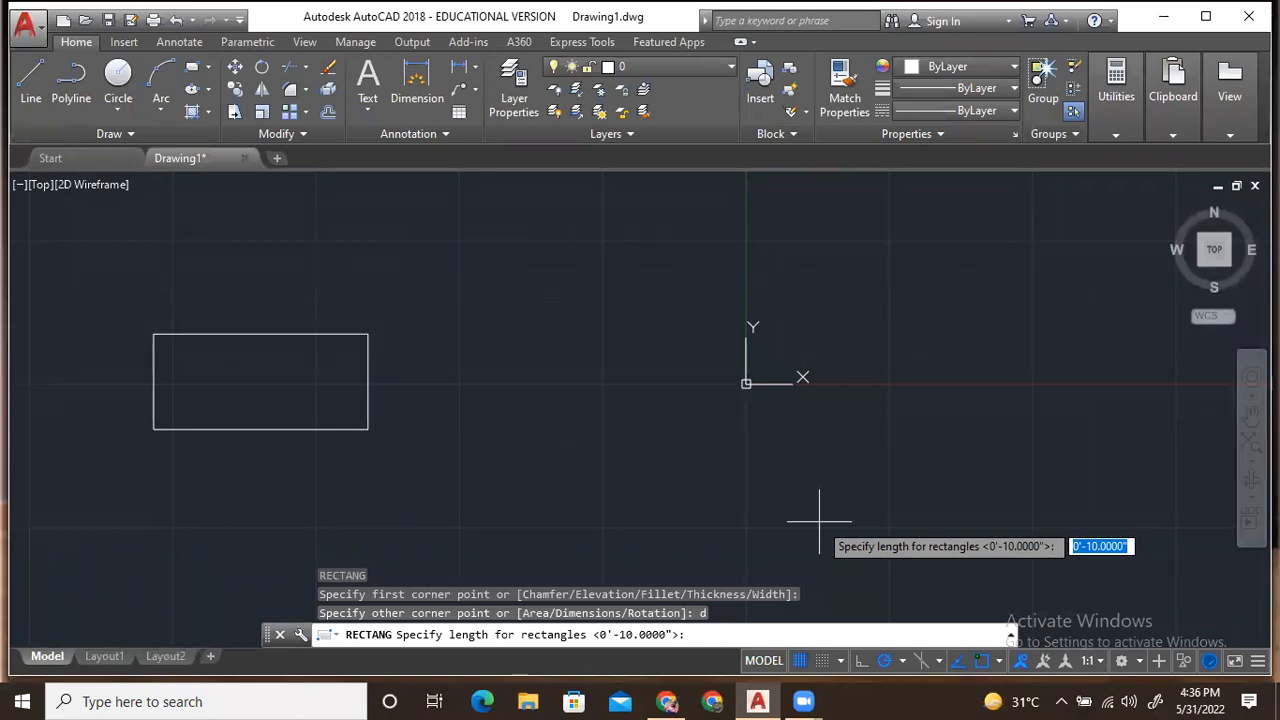
{"action": "type", "text": "10"}
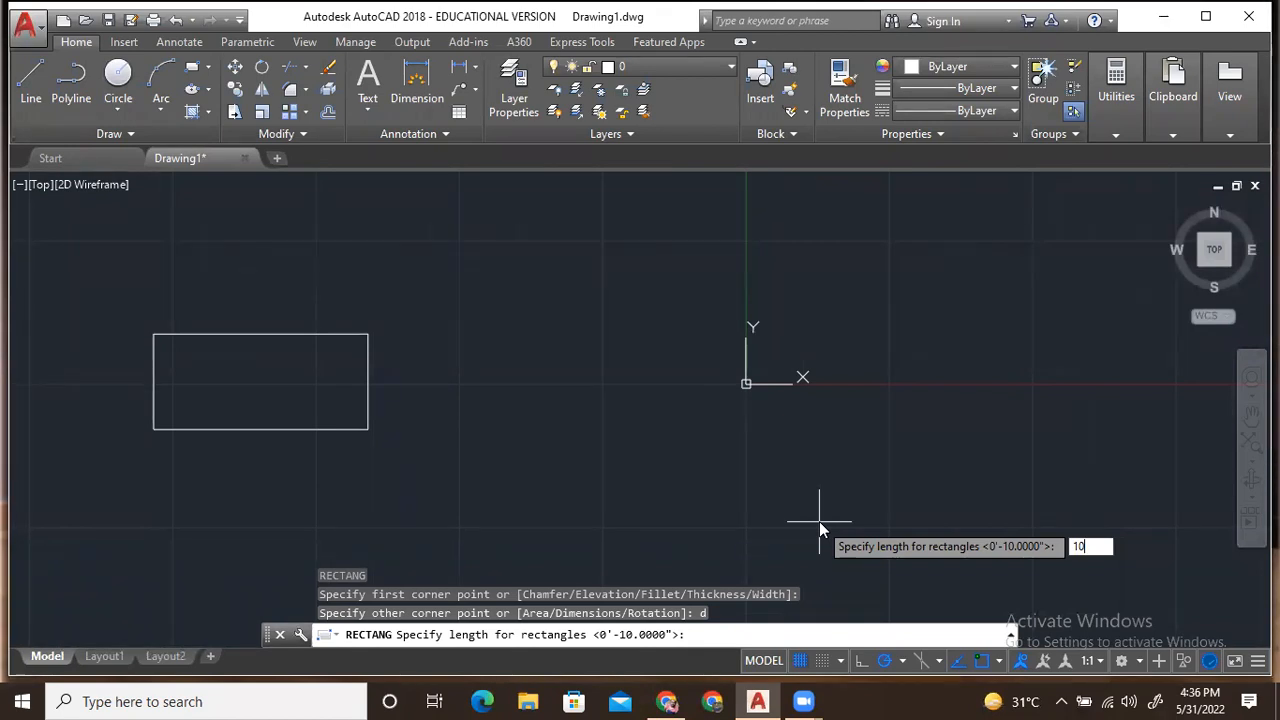
{"action": "key", "text": "Return"}
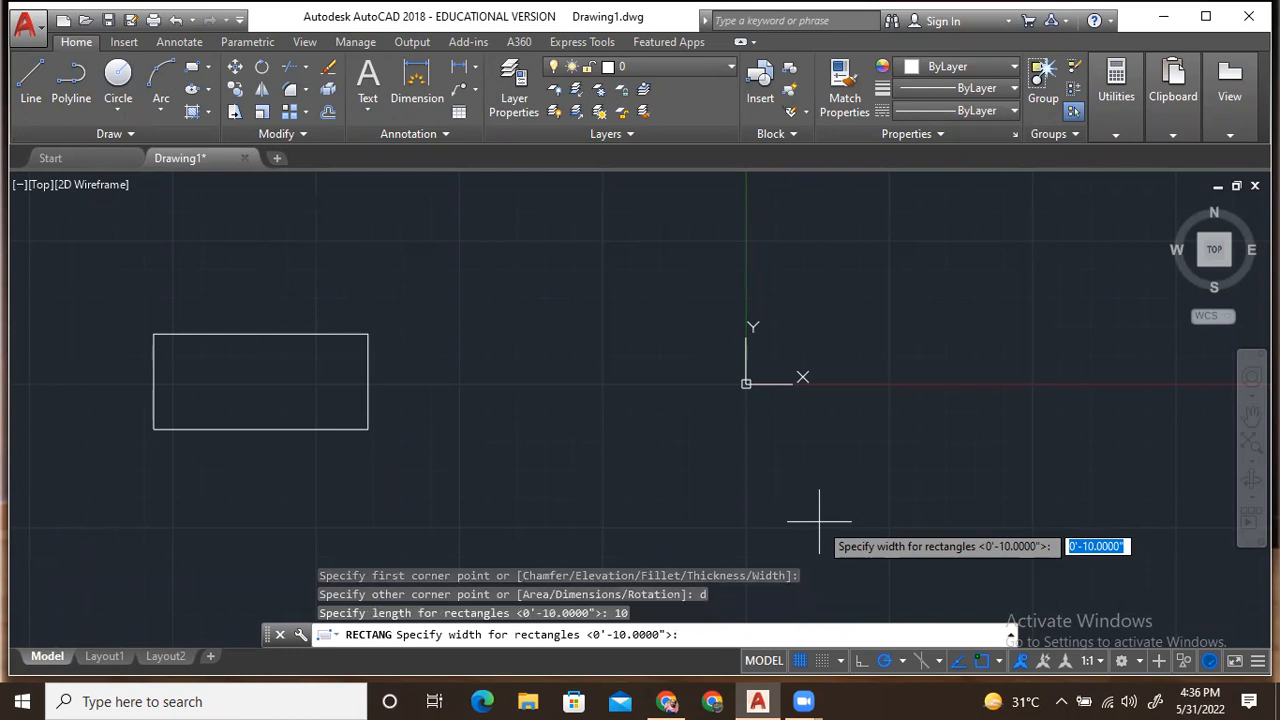
{"action": "type", "text": "5"}
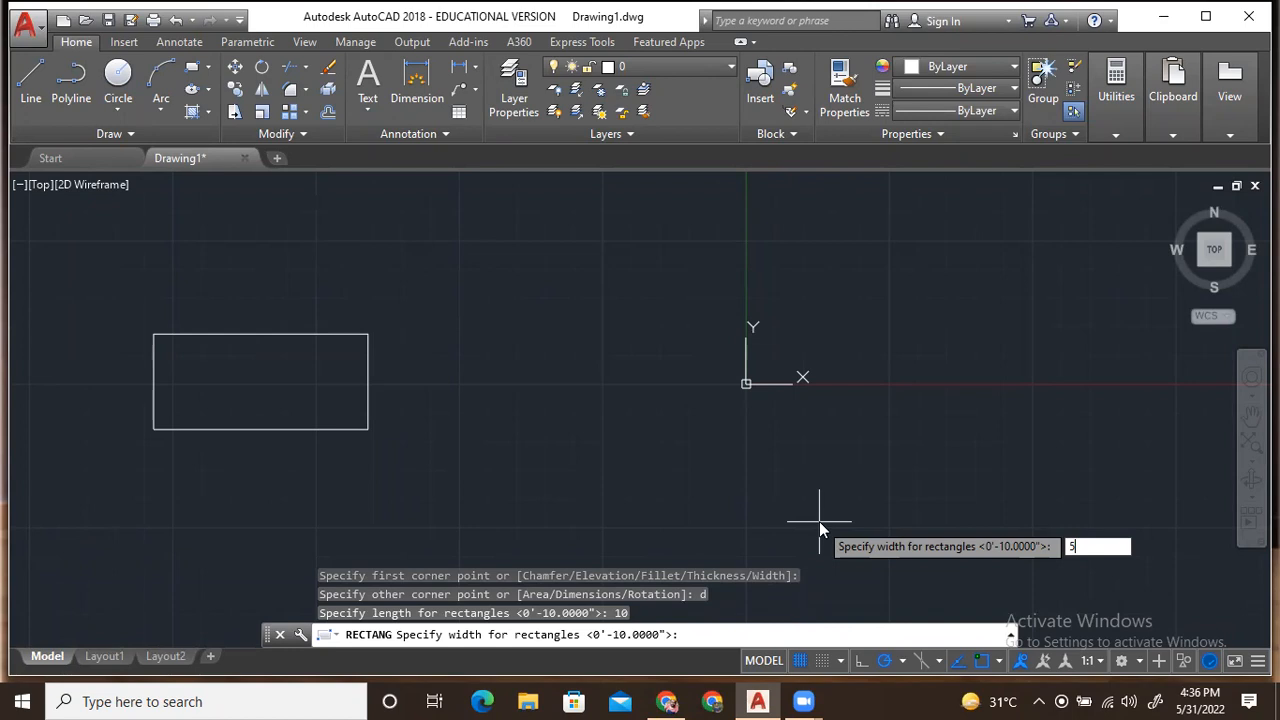
{"action": "key", "text": "Return"}
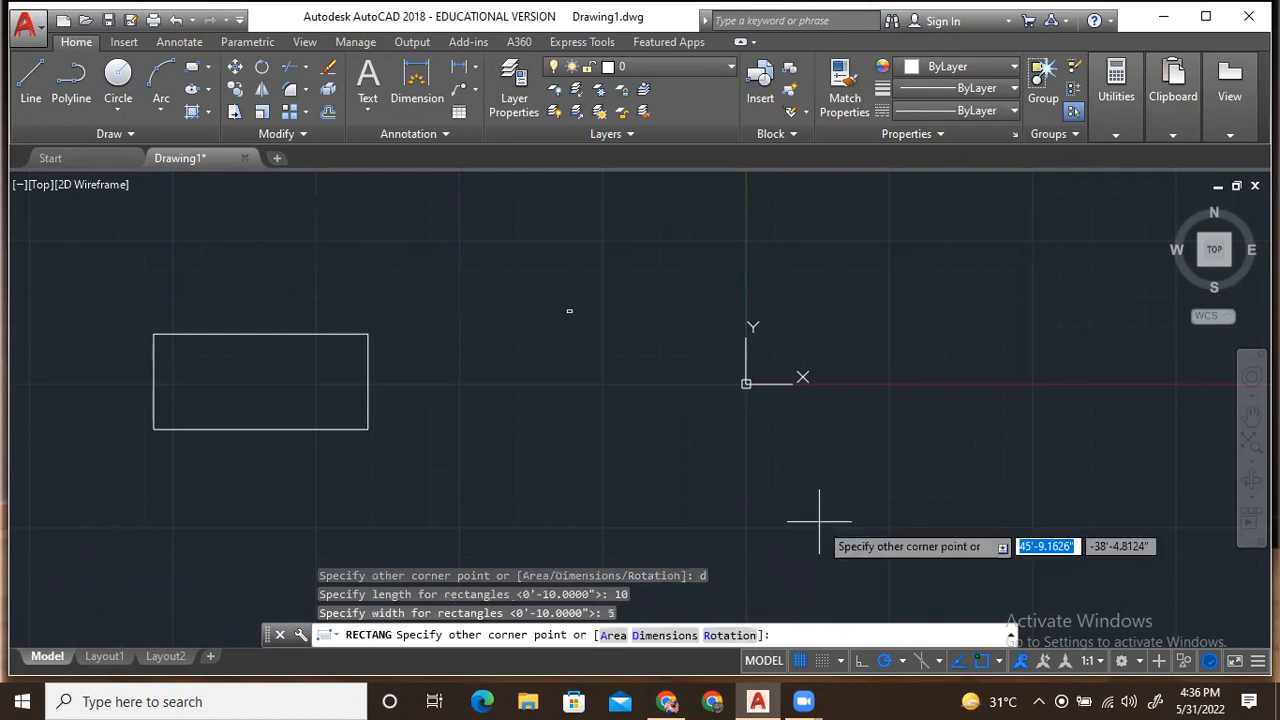
Step: Place the 10 by 5 rectangle above and to the left of its first corner
{"action": "scroll", "coordinate": [555, 300], "scroll_direction": "down", "scroll_amount": 7}
{"action": "scroll", "coordinate": [700, 218], "scroll_direction": "up", "scroll_amount": 7}
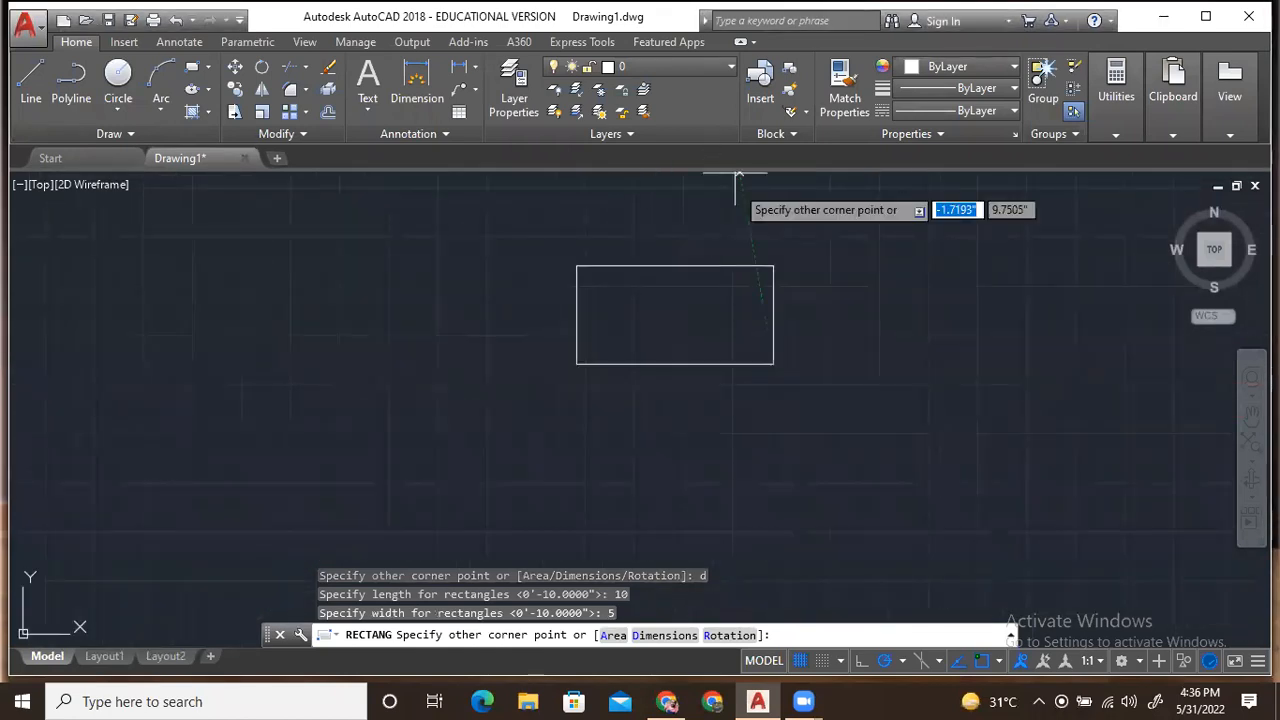
{"action": "scroll", "coordinate": [779, 340], "scroll_direction": "down", "scroll_amount": 1}
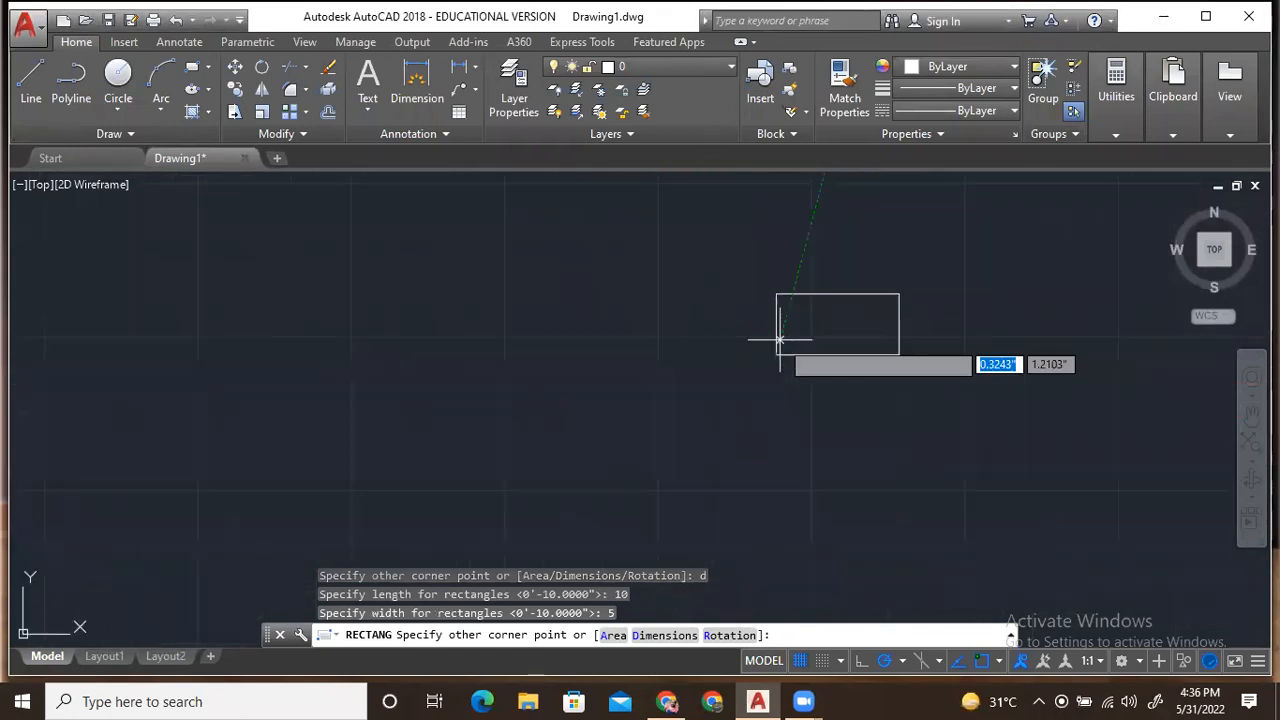
{"action": "middle_click_drag", "start_coordinate": [780, 340], "coordinate": [472, 353]}
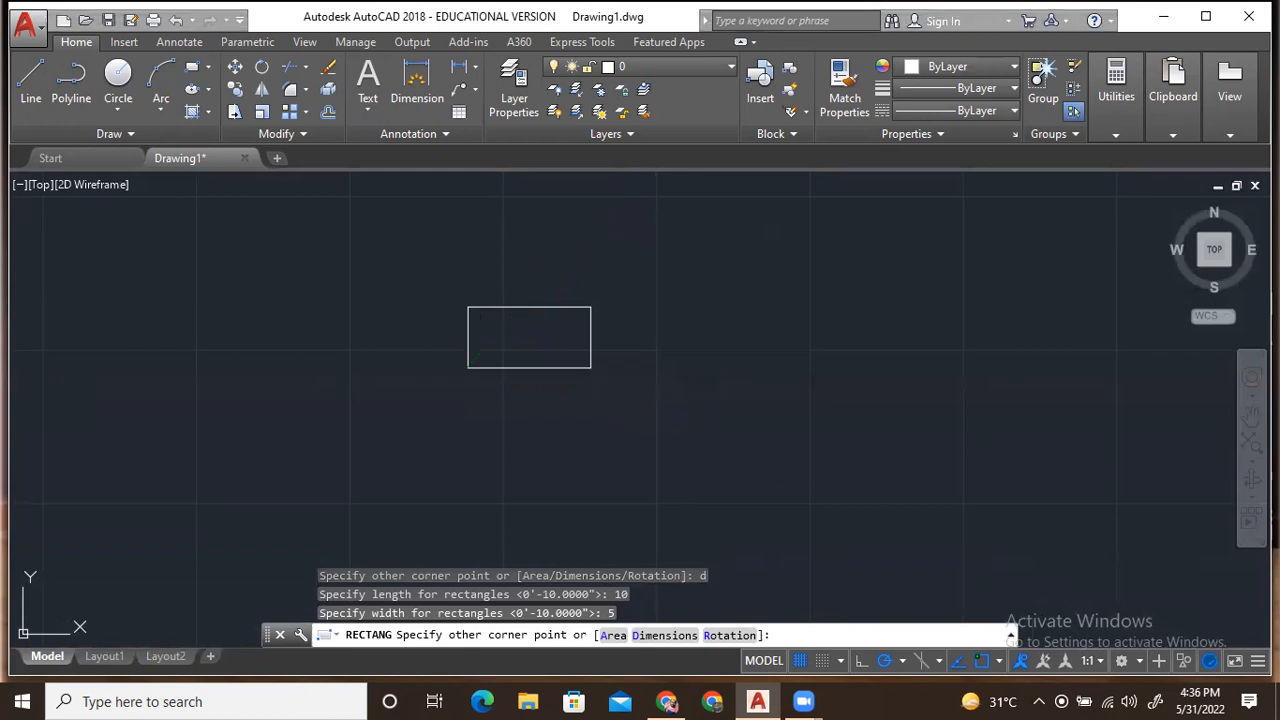
{"action": "left_click", "coordinate": [387, 300]}
{"action": "key", "text": "Escape"}
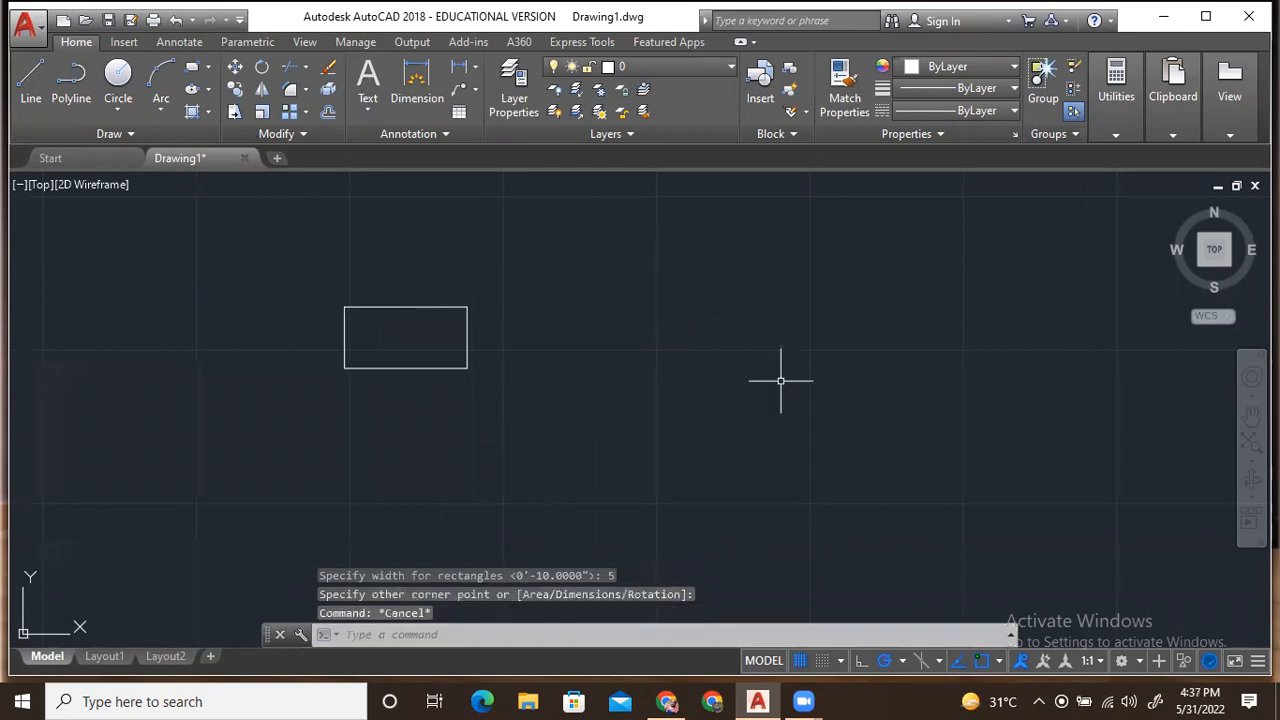
Step: Draw a single vertical line to the right of the small rectangle, extending above and below it
{"action": "type", "text": "l"}
{"action": "key", "text": "Return"}
{"action": "left_click", "coordinate": [773, 250]}
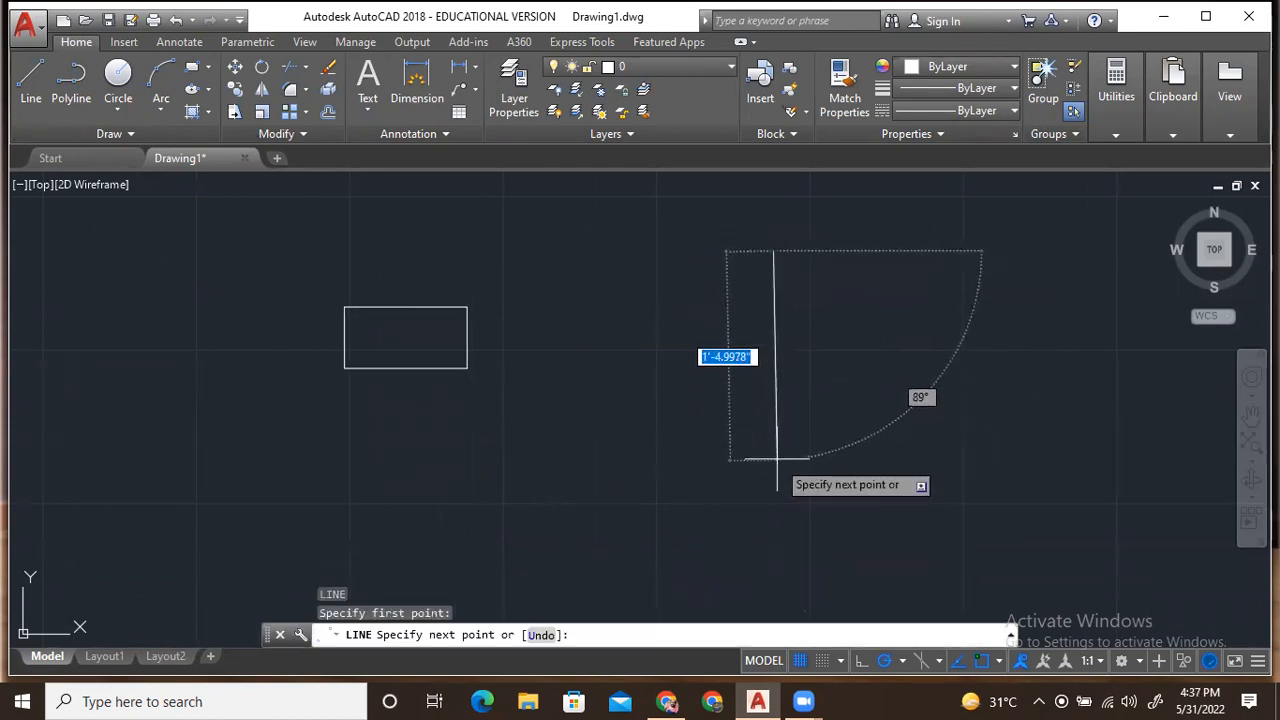
{"action": "left_click", "coordinate": [773, 555]}
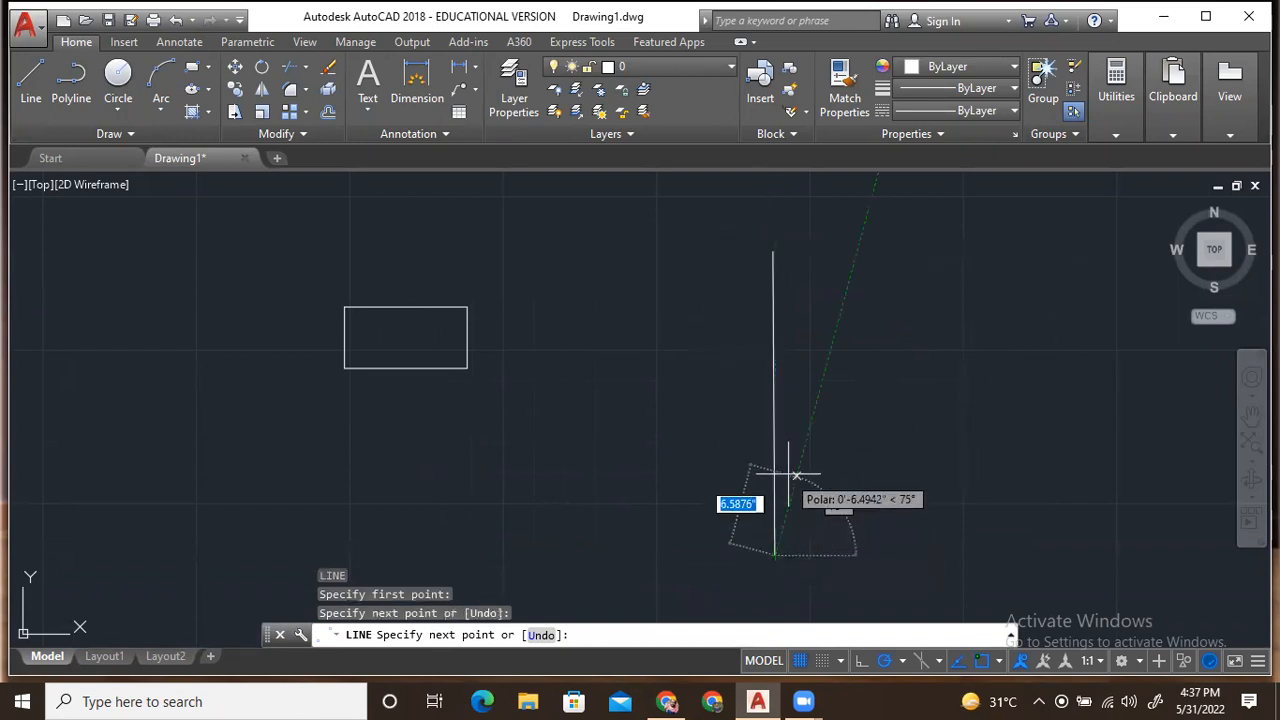
{"action": "key", "text": "Return"}
Step: Draw two horizontal lines of similar length from the vertical line's midpoint, one to the left and one to the right, forming a cross
{"action": "key", "text": "Return"}
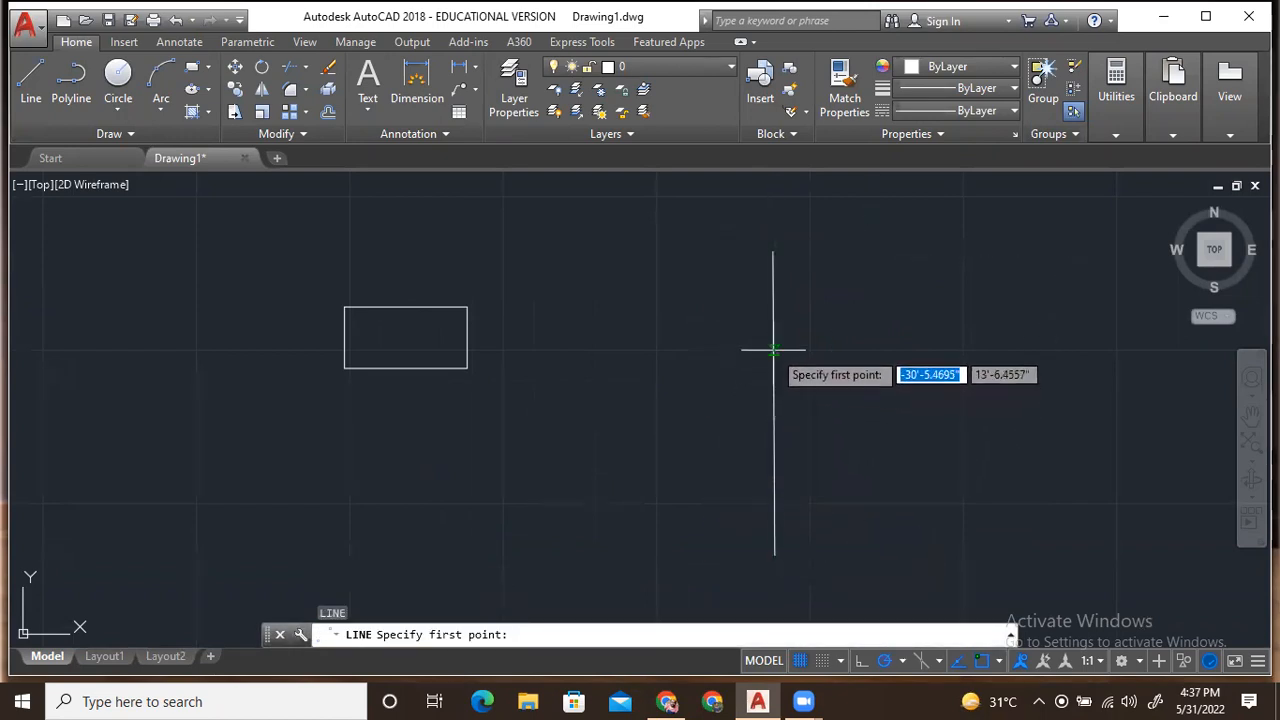
{"action": "left_click", "coordinate": [773, 405]}
{"action": "left_click", "coordinate": [597, 404]}
{"action": "key", "text": "Return"}
{"action": "key", "text": "Return"}
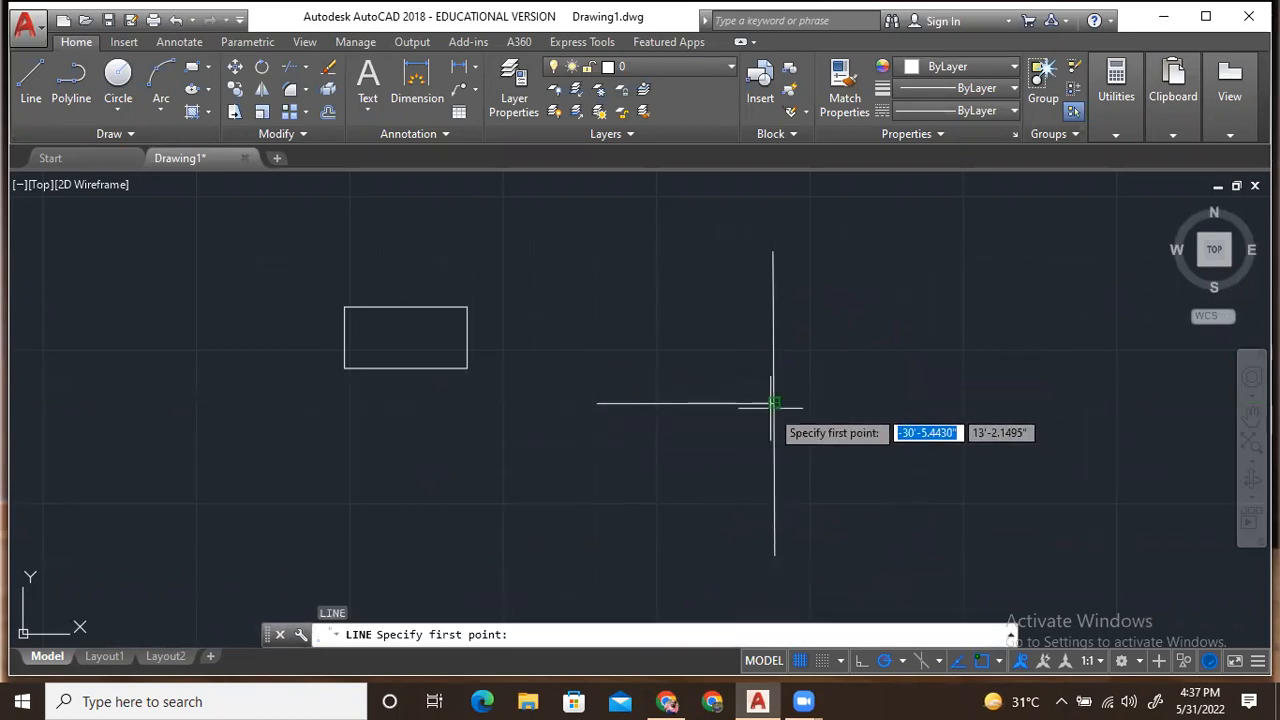
{"action": "left_click", "coordinate": [774, 404]}
{"action": "left_click", "coordinate": [946, 404]}
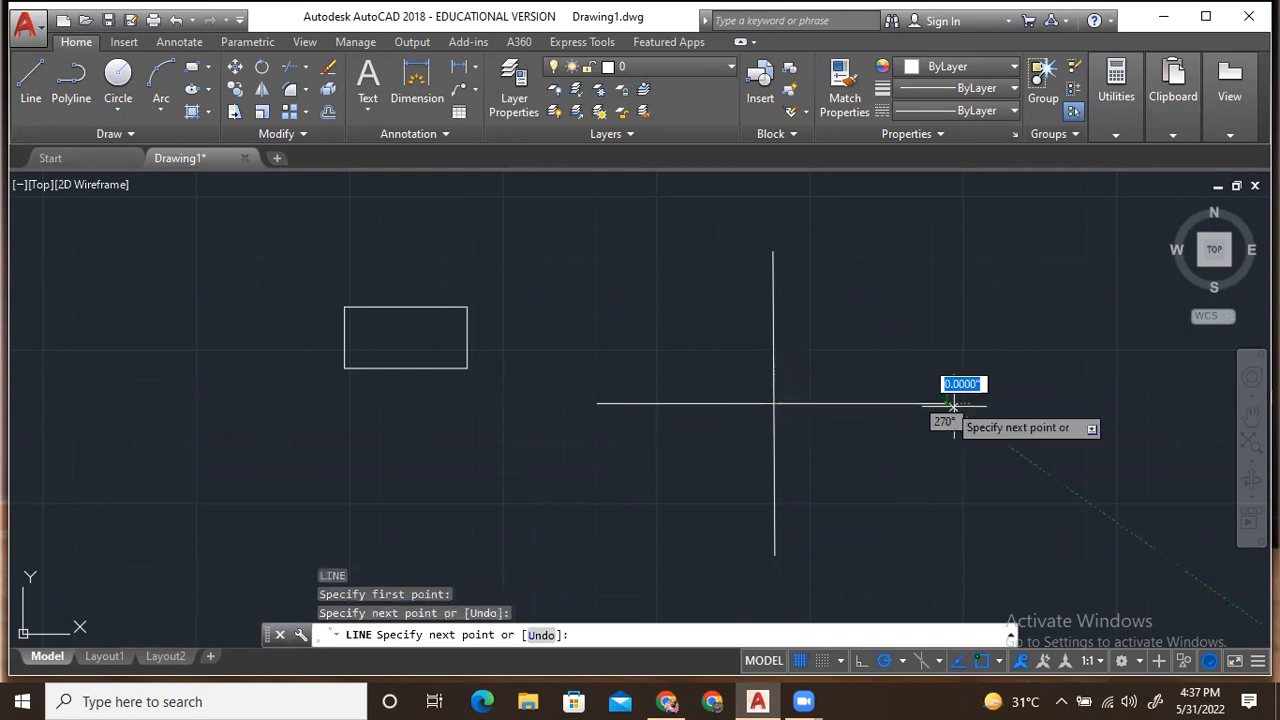
{"action": "key", "text": "Escape"}
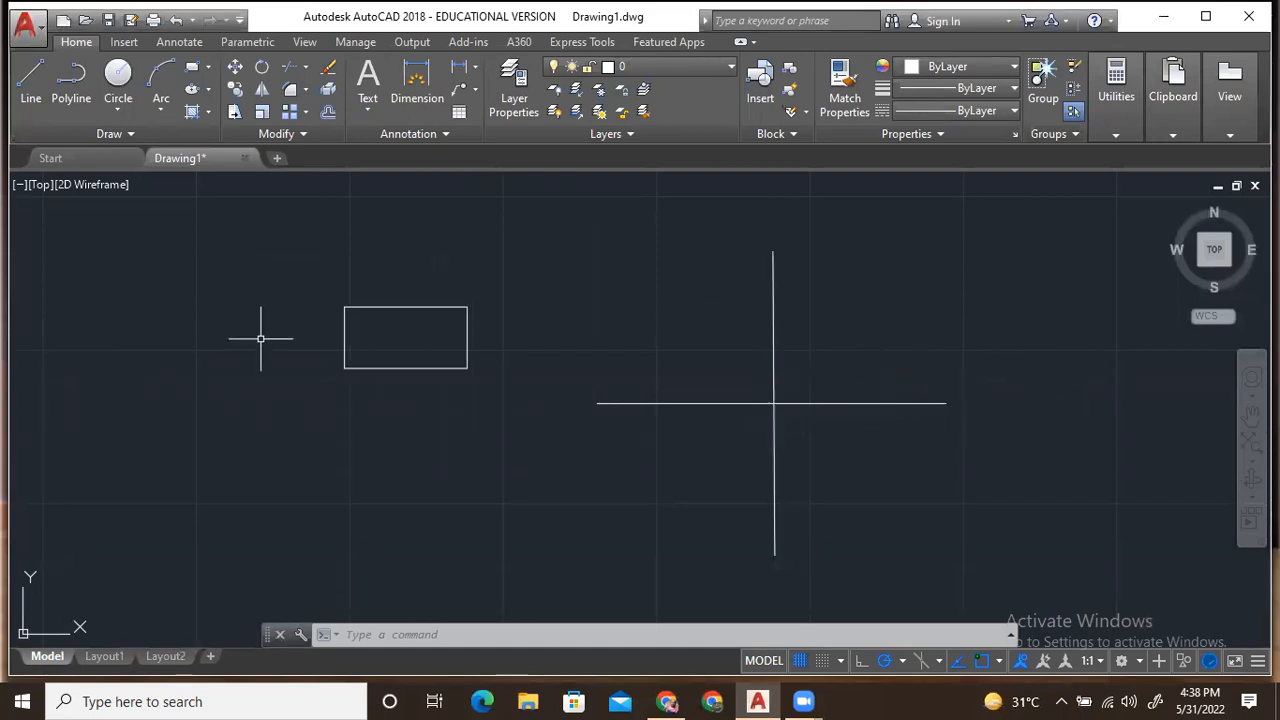
Step: Draw two freehand rectangles from the cross's intersection, one to the lower right and one about 7.3 by 6.1 inches to the upper right
{"action": "type", "text": "REC"}
{"action": "key", "text": "Return"}
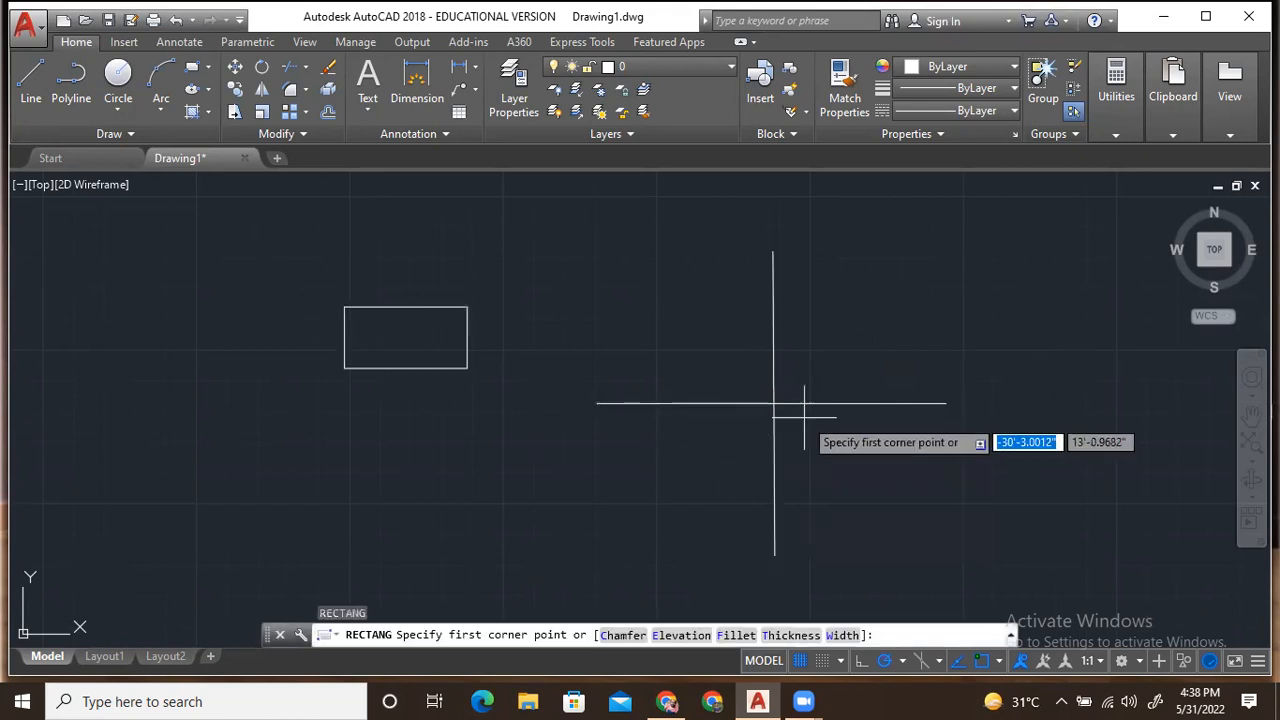
{"action": "left_click", "coordinate": [773, 403]}
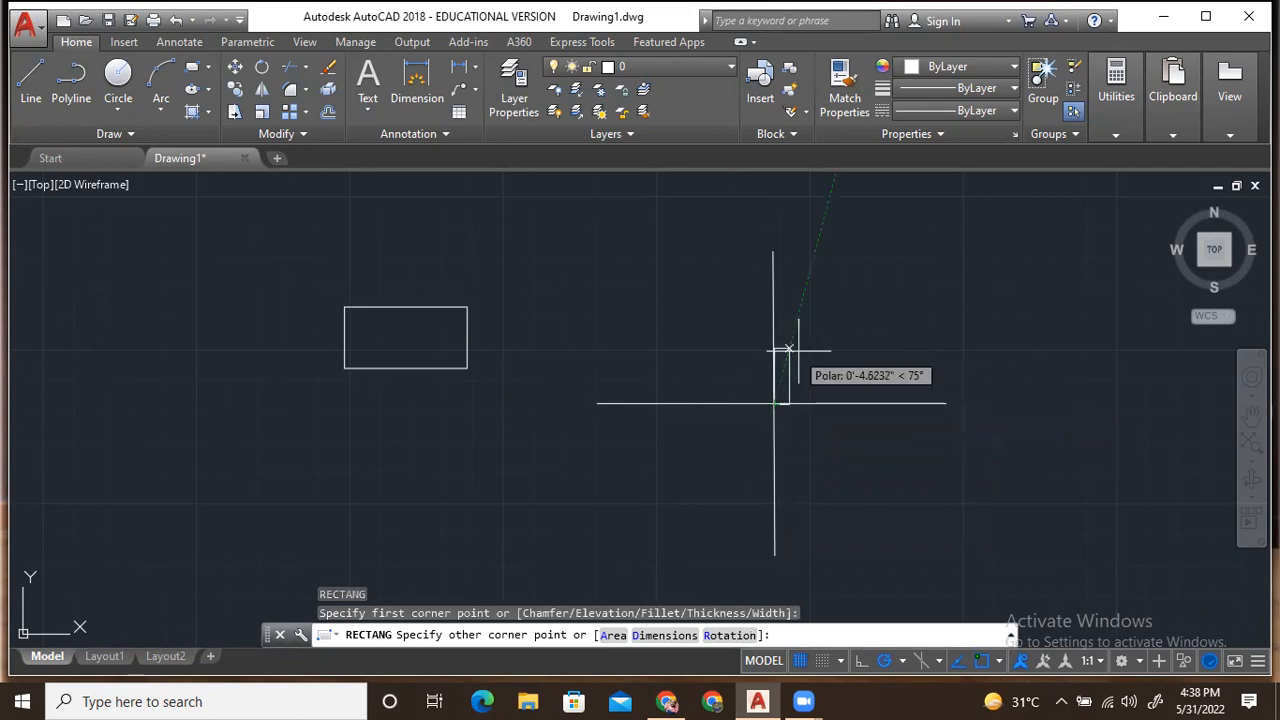
{"action": "left_click", "coordinate": [864, 489]}
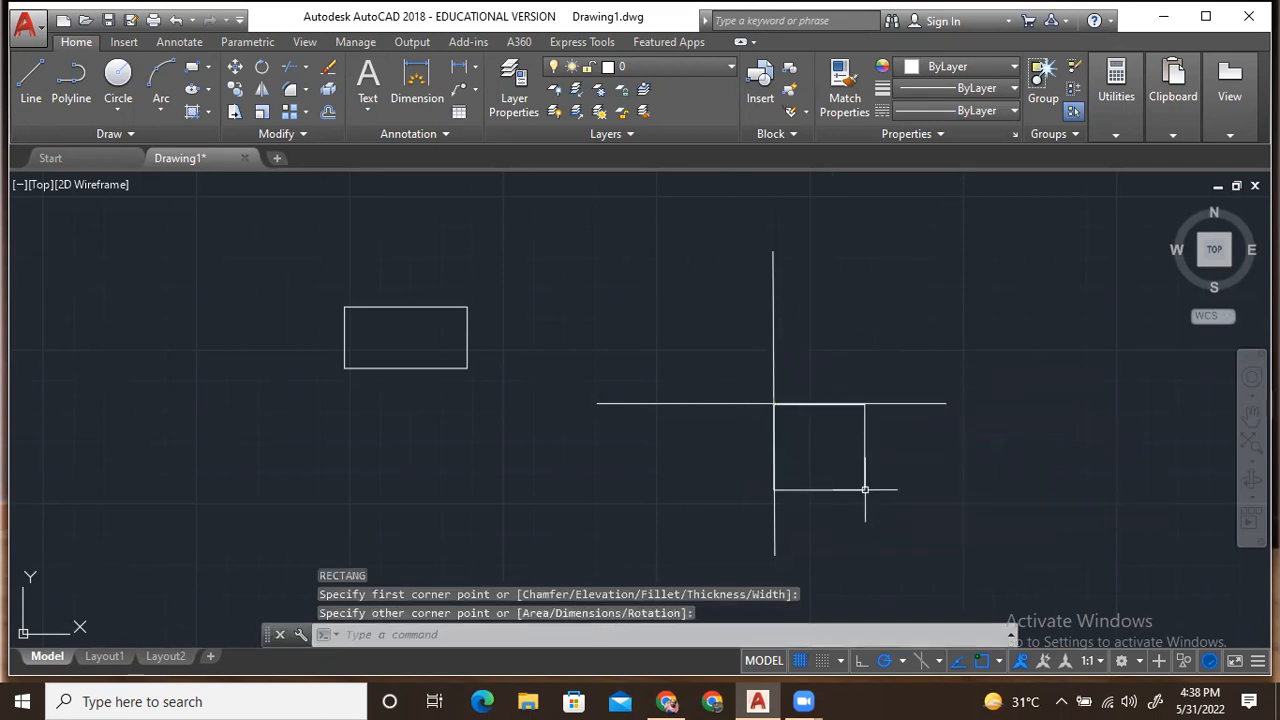
{"action": "key", "text": "Return"}
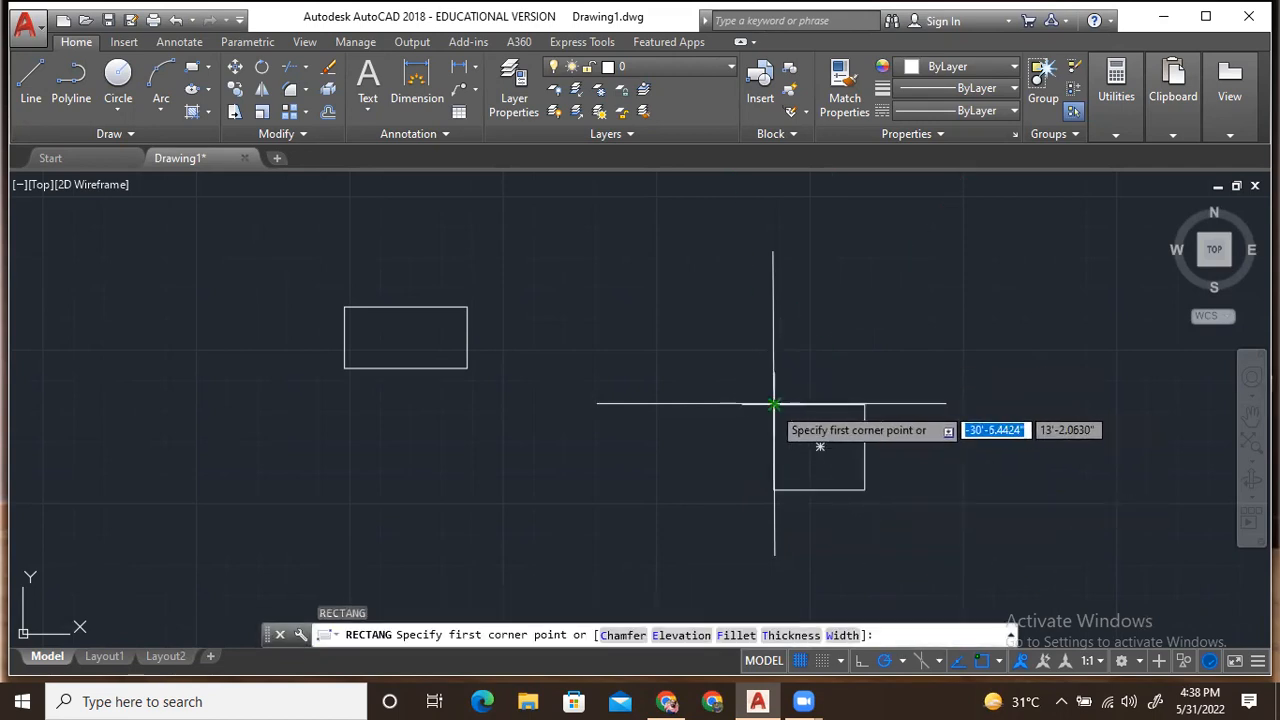
{"action": "left_click", "coordinate": [773, 404]}
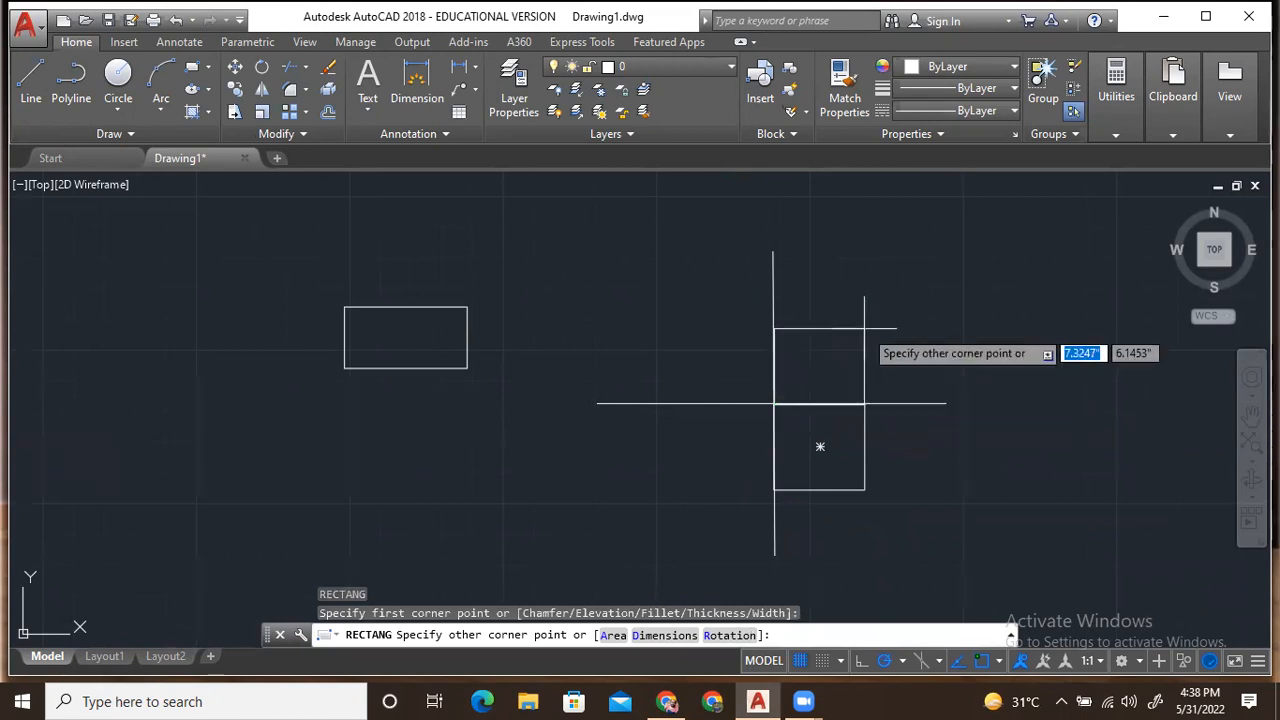
{"action": "left_click", "coordinate": [863, 328]}
Step: Draw two more freehand rectangles from the cross's intersection, one to the upper left and one about 6.8 inches square to the lower left
{"action": "key", "text": "Return"}
{"action": "left_click", "coordinate": [773, 404]}
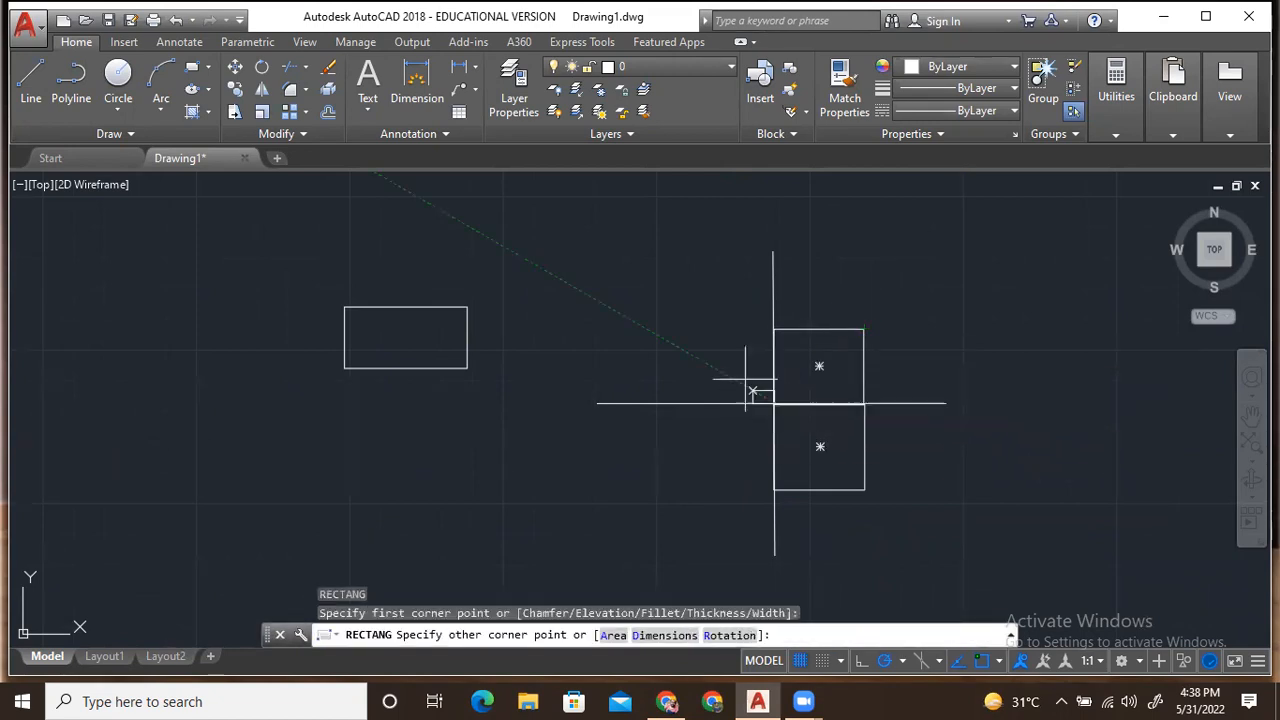
{"action": "left_click", "coordinate": [690, 328]}
{"action": "key", "text": "Return"}
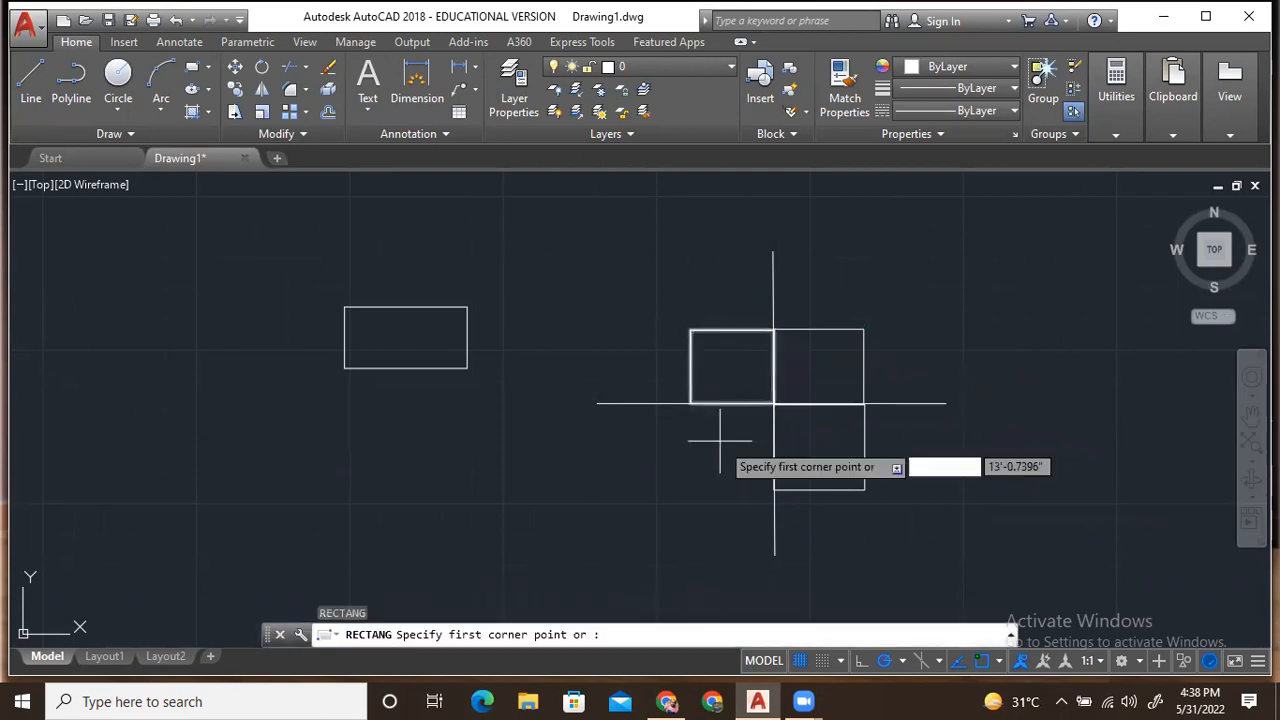
{"action": "left_click", "coordinate": [773, 404]}
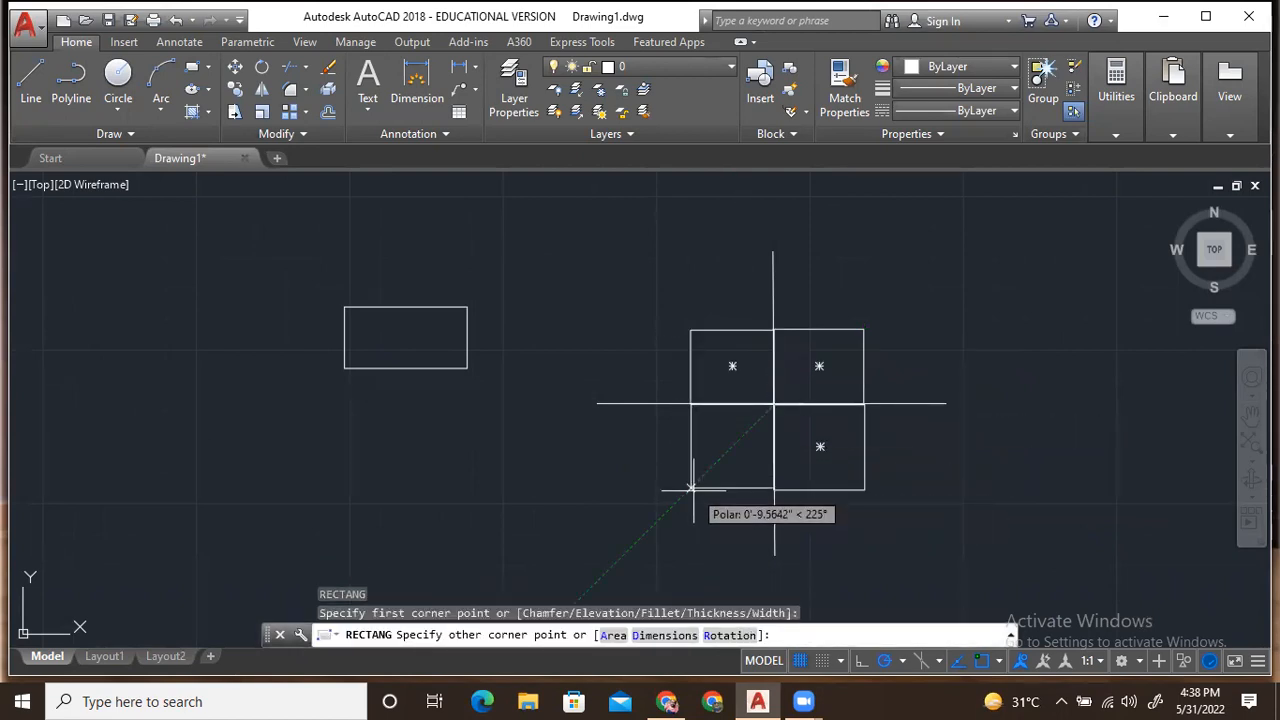
{"action": "left_click", "coordinate": [692, 489]}
{"action": "key", "text": "Return"}
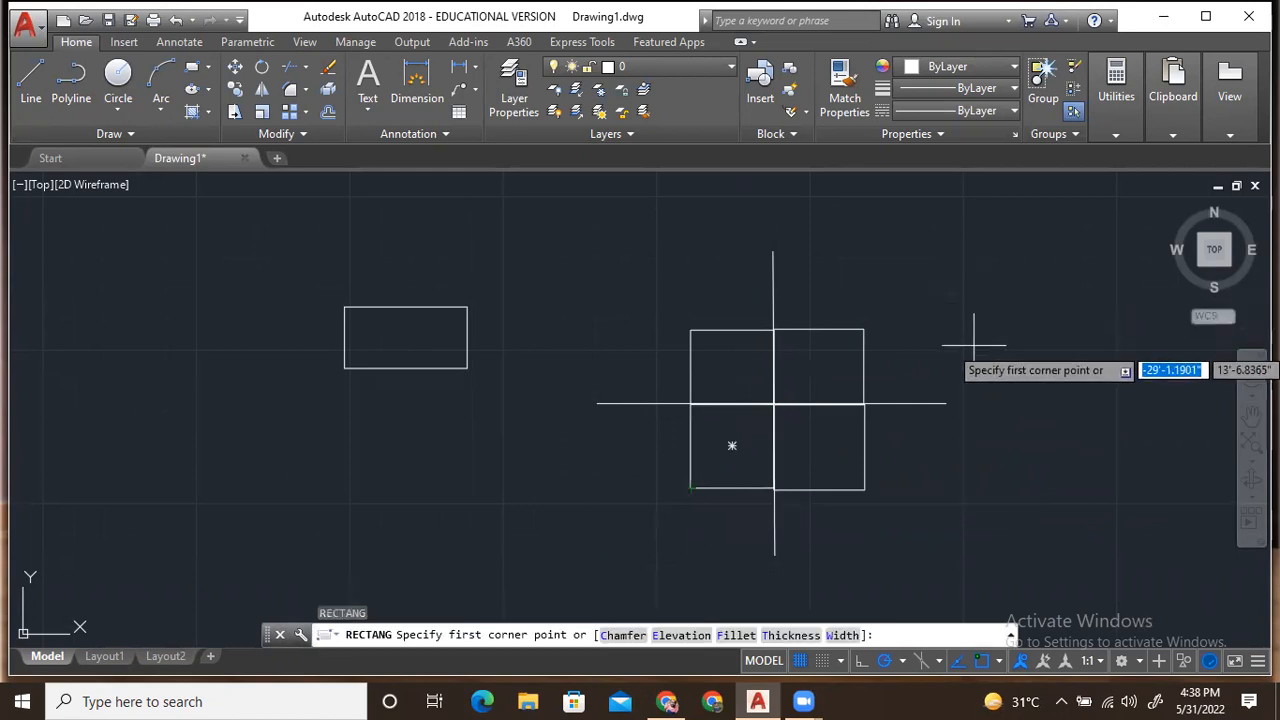
{"action": "key", "text": "Escape"}
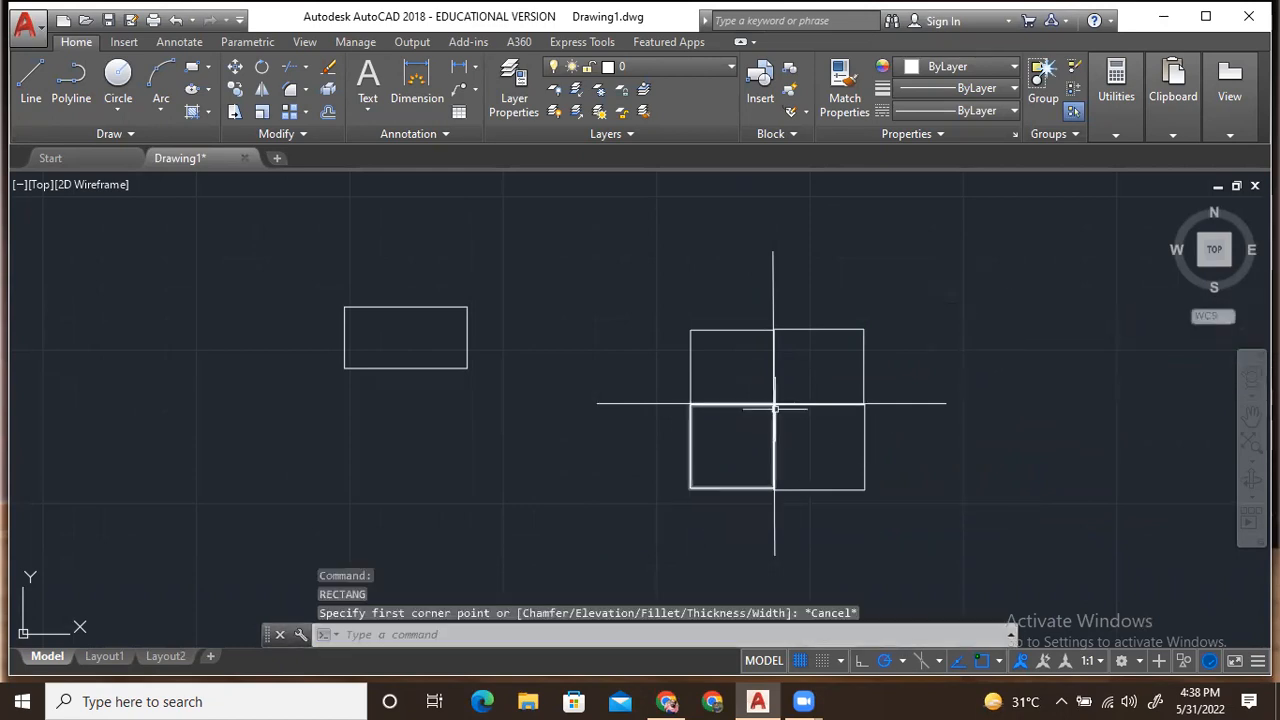
Step: Draw a small circle centred on the cross's intersection, where the four rectangles meet
{"action": "type", "text": "c"}
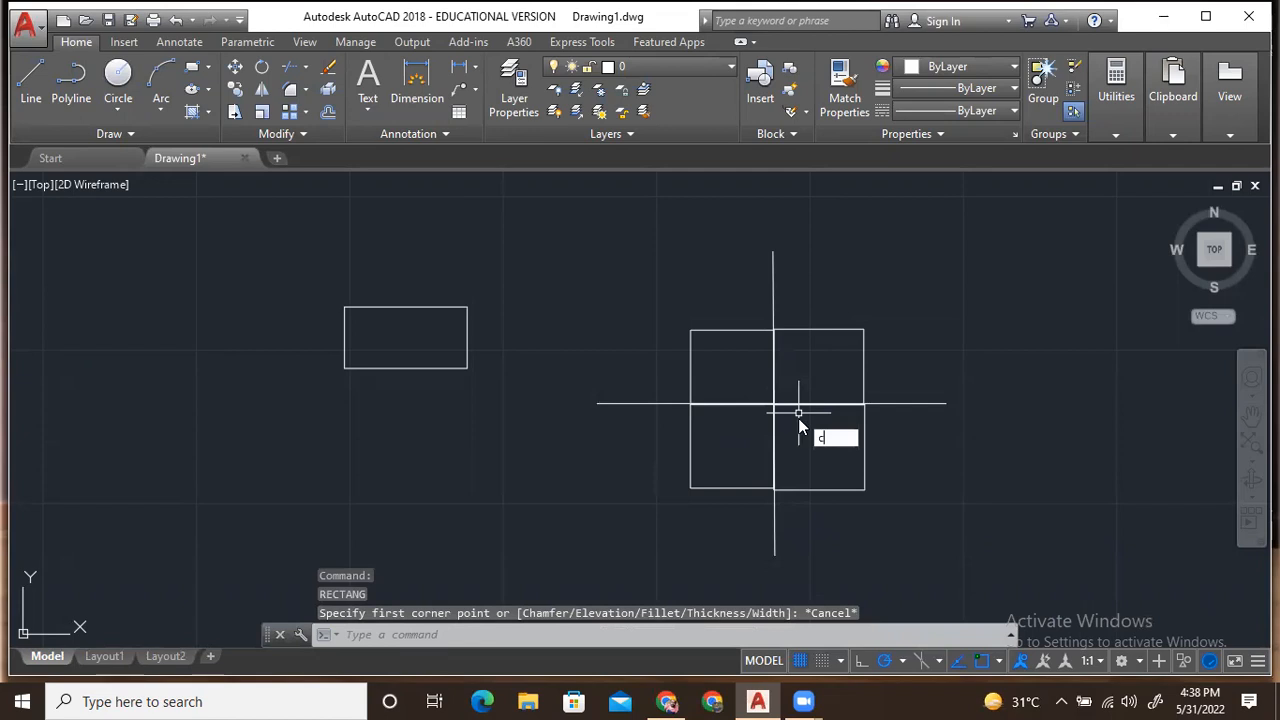
{"action": "key", "text": "Return"}
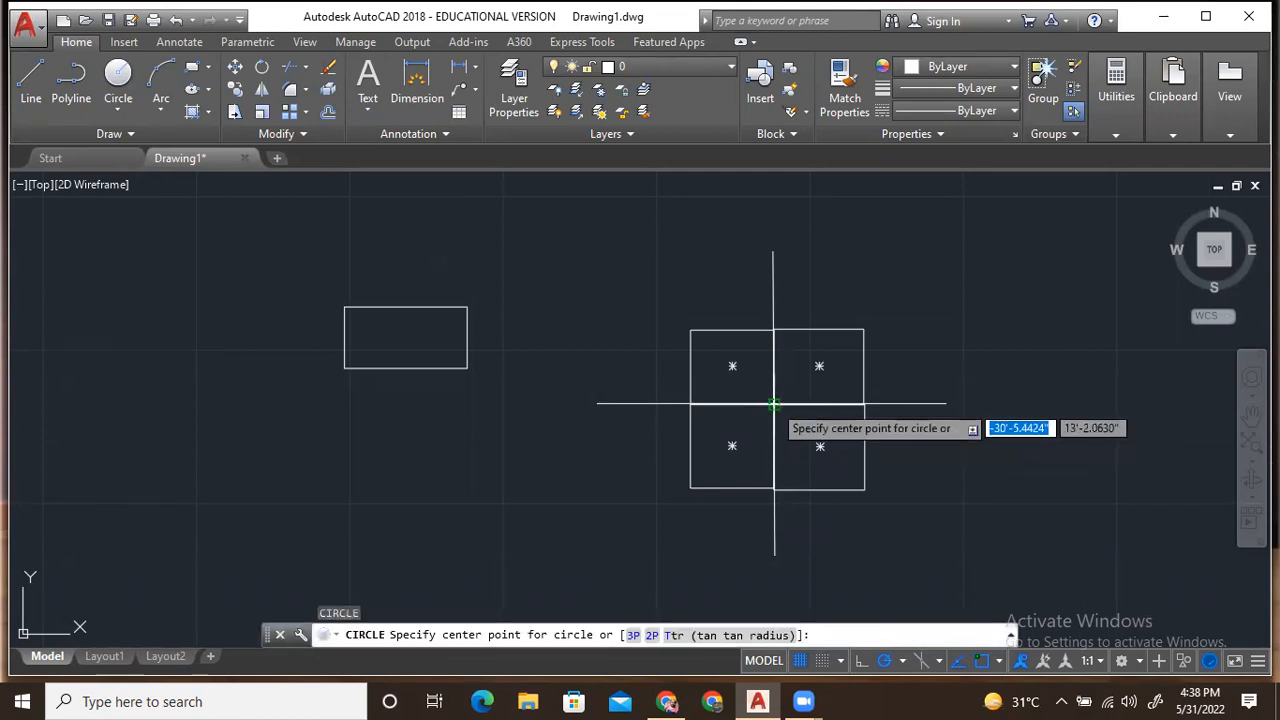
{"action": "left_click", "coordinate": [774, 404]}
{"action": "left_click", "coordinate": [784, 394]}
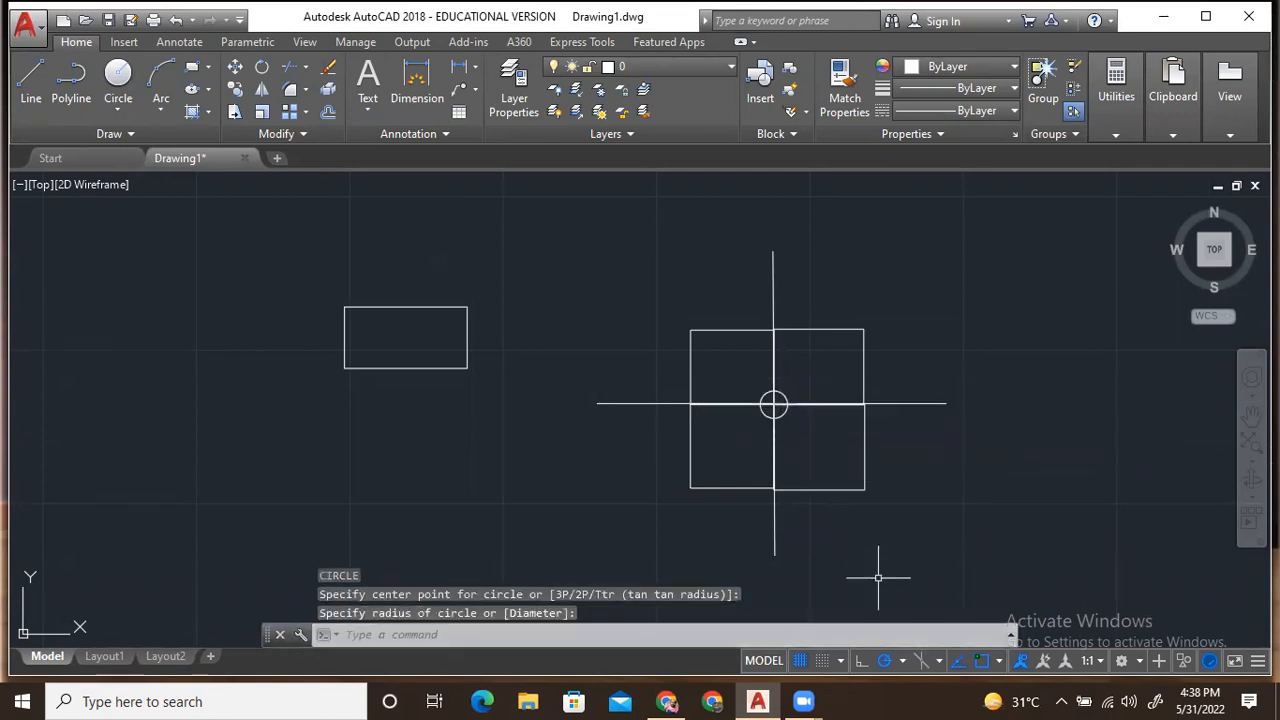
{"action": "key", "text": "Escape"}
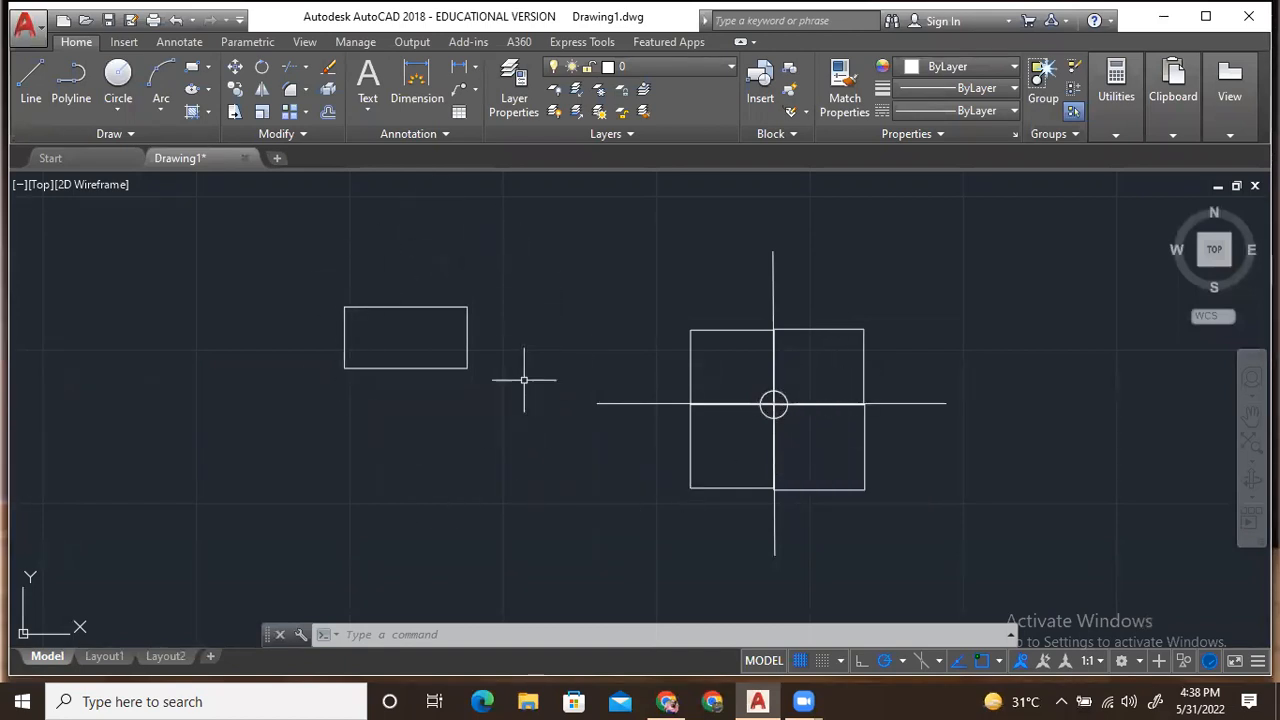
Step: Begin a rectangle in the empty space below the small rectangle, specifying a length of 50 and a width of 25 by dimensions
{"action": "type", "text": "re"}
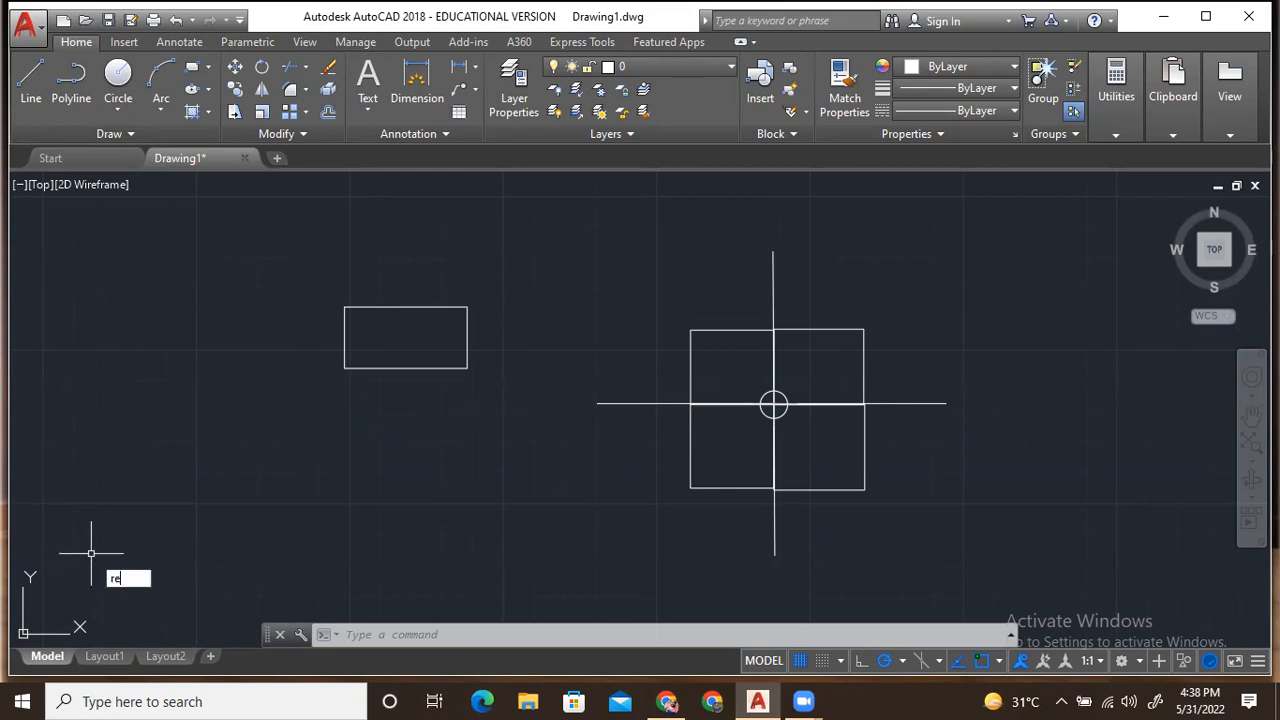
{"action": "type", "text": "c"}
{"action": "key", "text": "Return"}
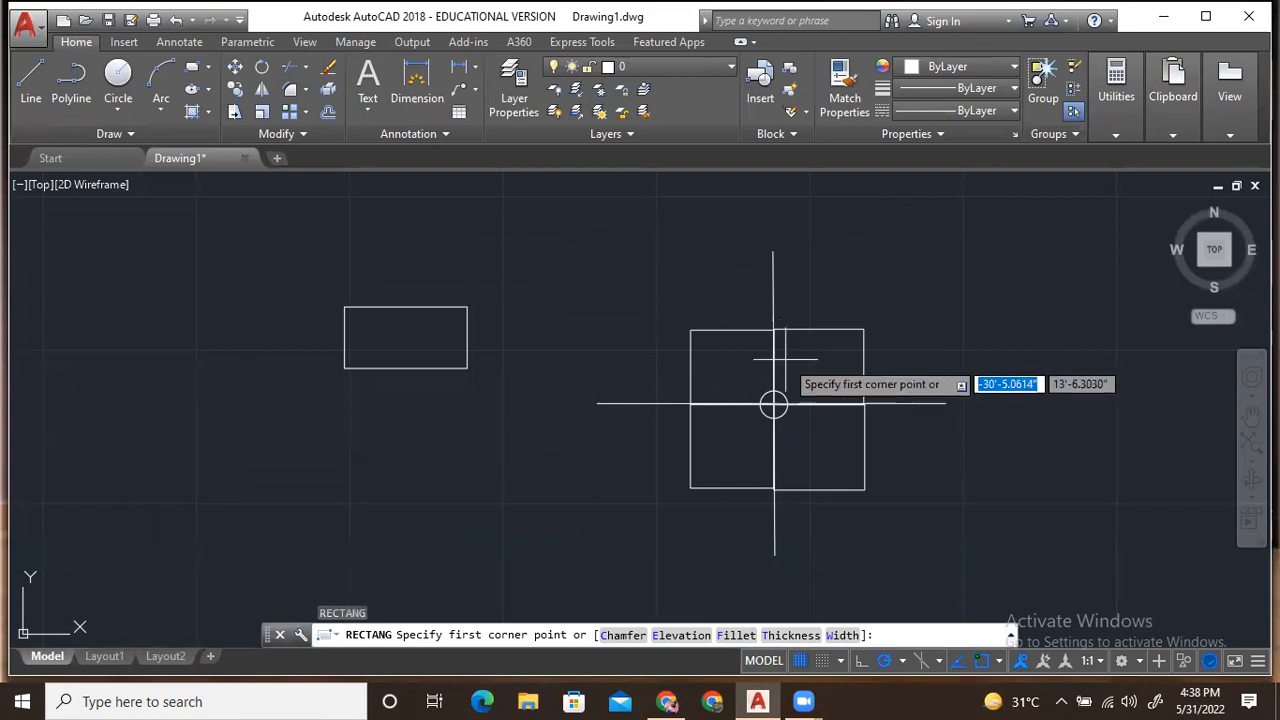
{"action": "left_click", "coordinate": [312, 501]}
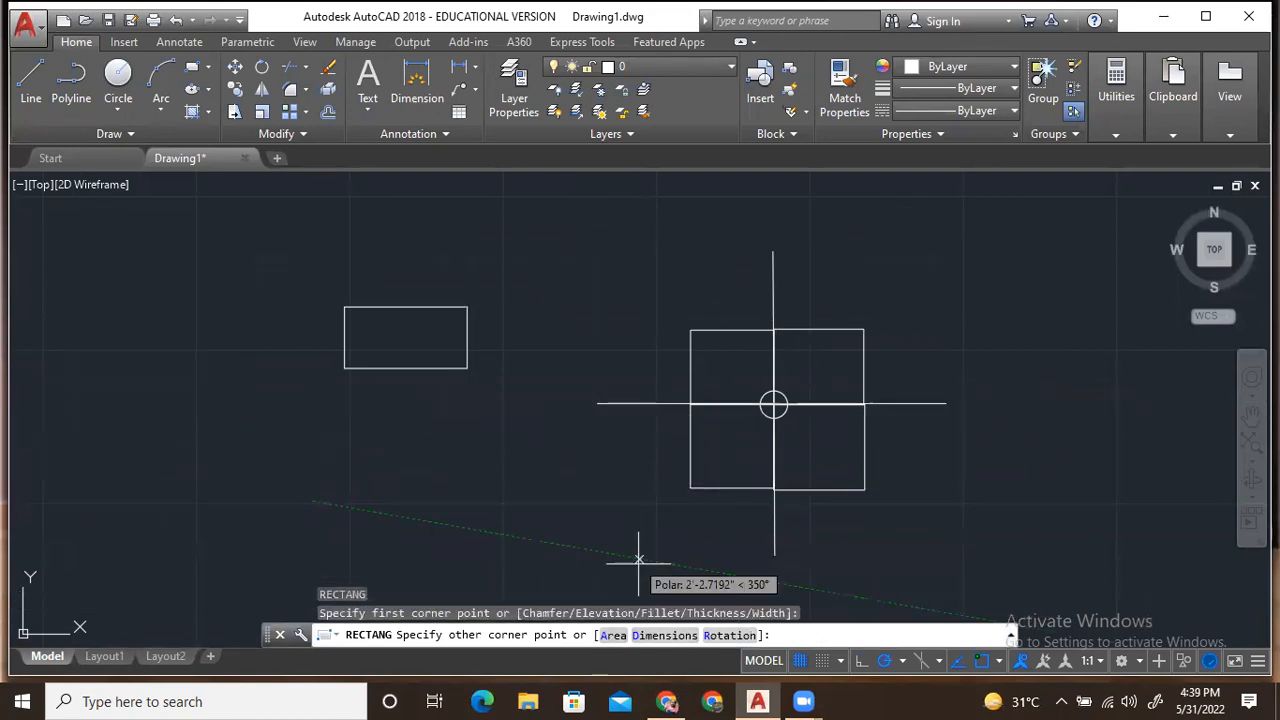
{"action": "type", "text": "d"}
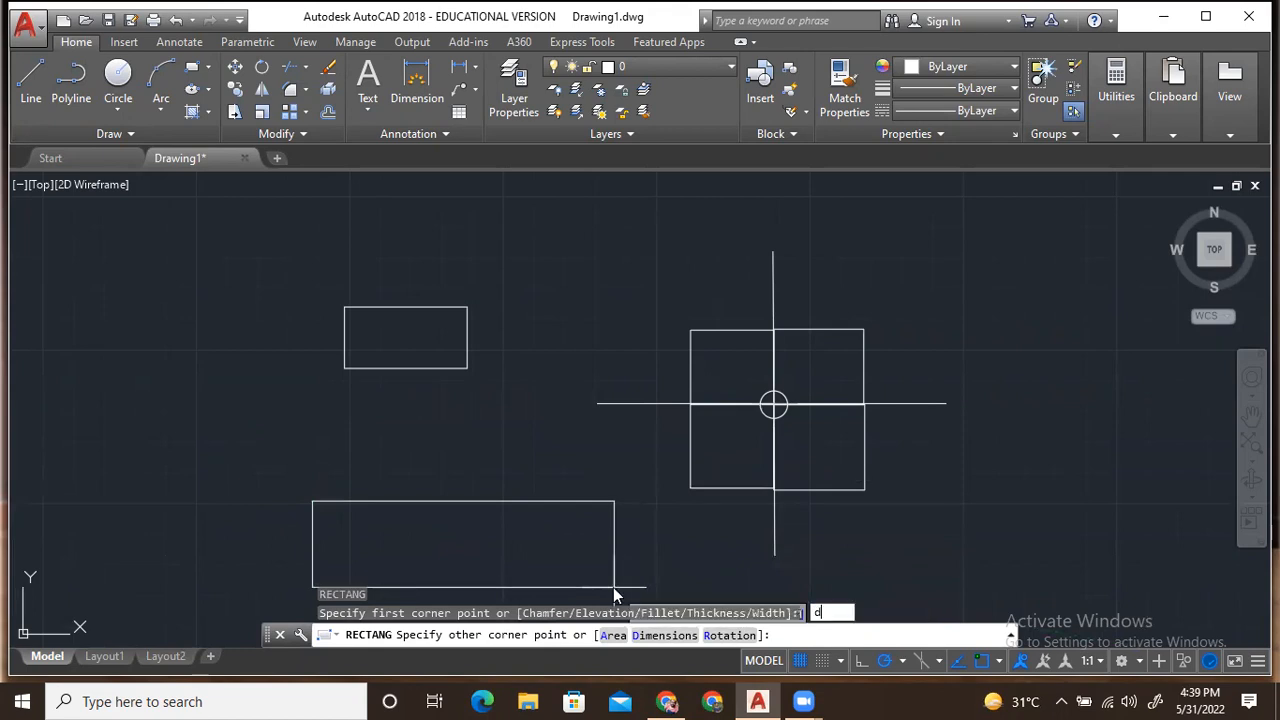
{"action": "key", "text": "Return"}
{"action": "mouse_move", "coordinate": [500, 534]}
{"action": "middle_mouse_down"}
{"action": "mouse_move", "coordinate": [571, 289]}
{"action": "mouse_move", "coordinate": [562, 370]}
{"action": "mouse_move", "coordinate": [572, 452]}
{"action": "mouse_move", "coordinate": [585, 453]}
{"action": "middle_mouse_up"}
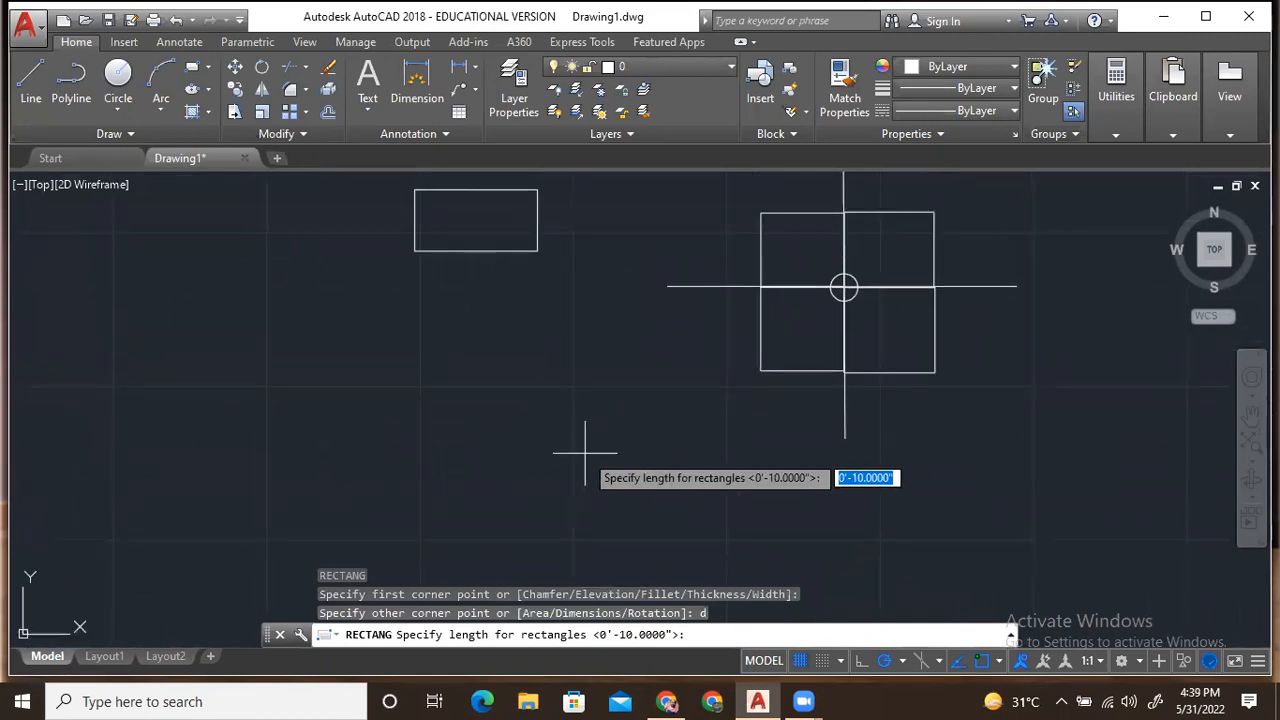
{"action": "type", "text": "50"}
{"action": "key", "text": "Return"}
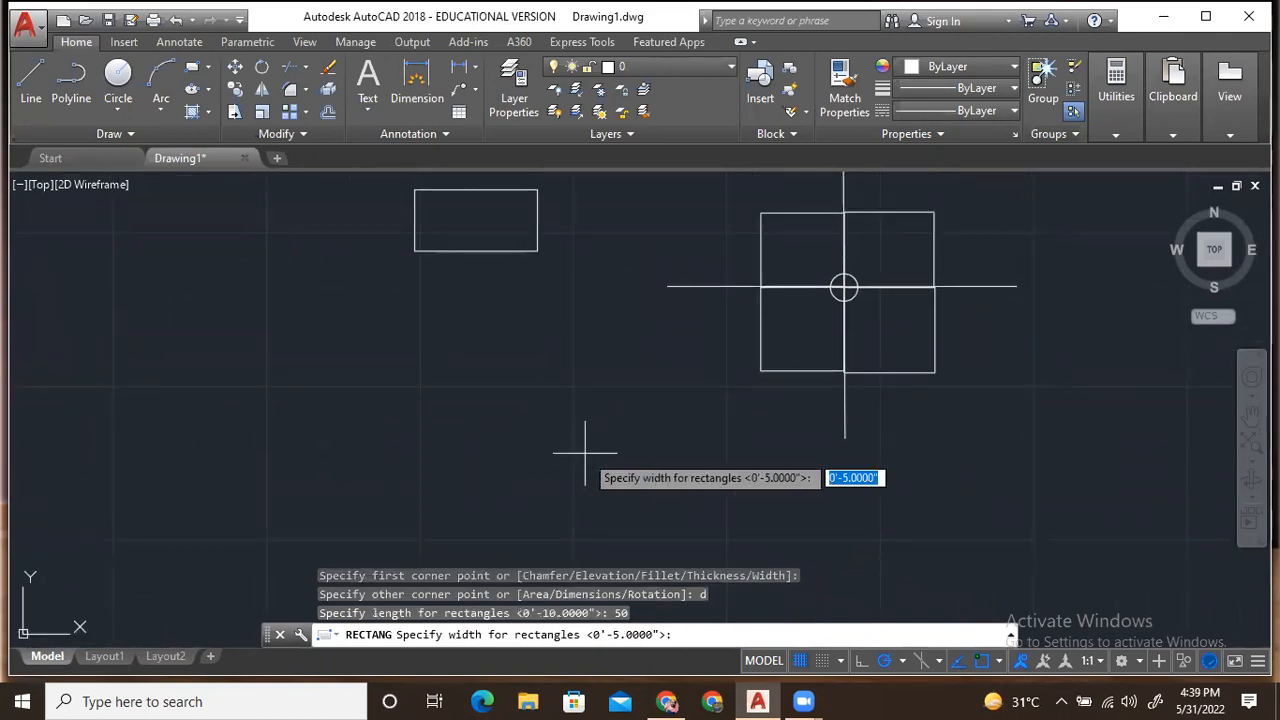
{"action": "type", "text": "25"}
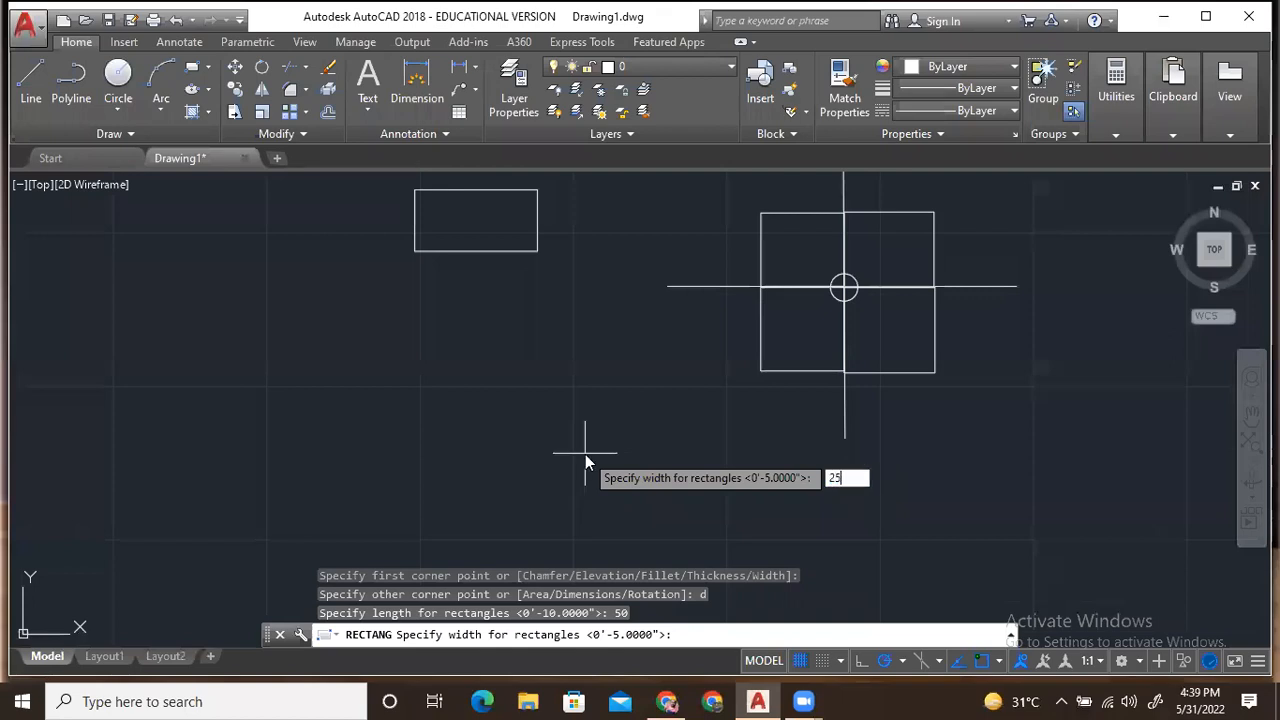
{"action": "key", "text": "Return"}
Step: Place the 50 by 25 rectangle below and to the left of its first corner
{"action": "scroll", "coordinate": [585, 453], "scroll_direction": "down", "scroll_amount": 2}
{"action": "scroll", "coordinate": [600, 443], "scroll_direction": "up", "scroll_amount": 1}
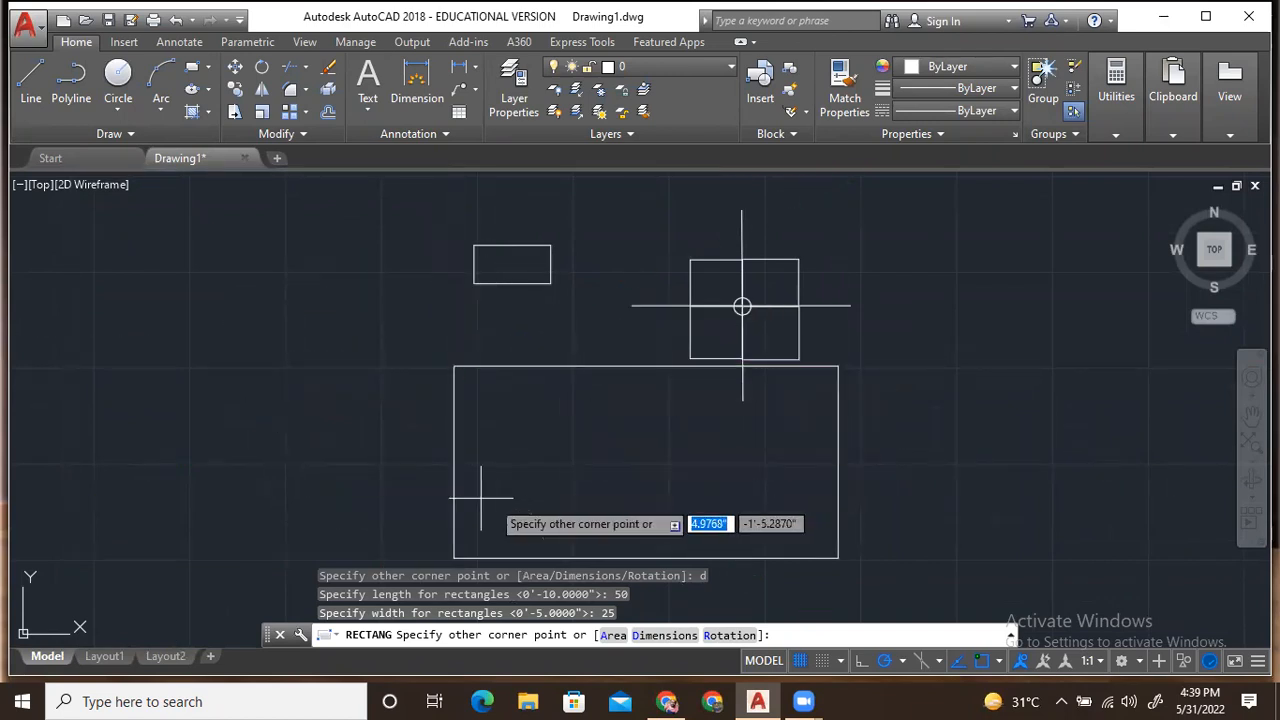
{"action": "left_click", "coordinate": [70, 557]}
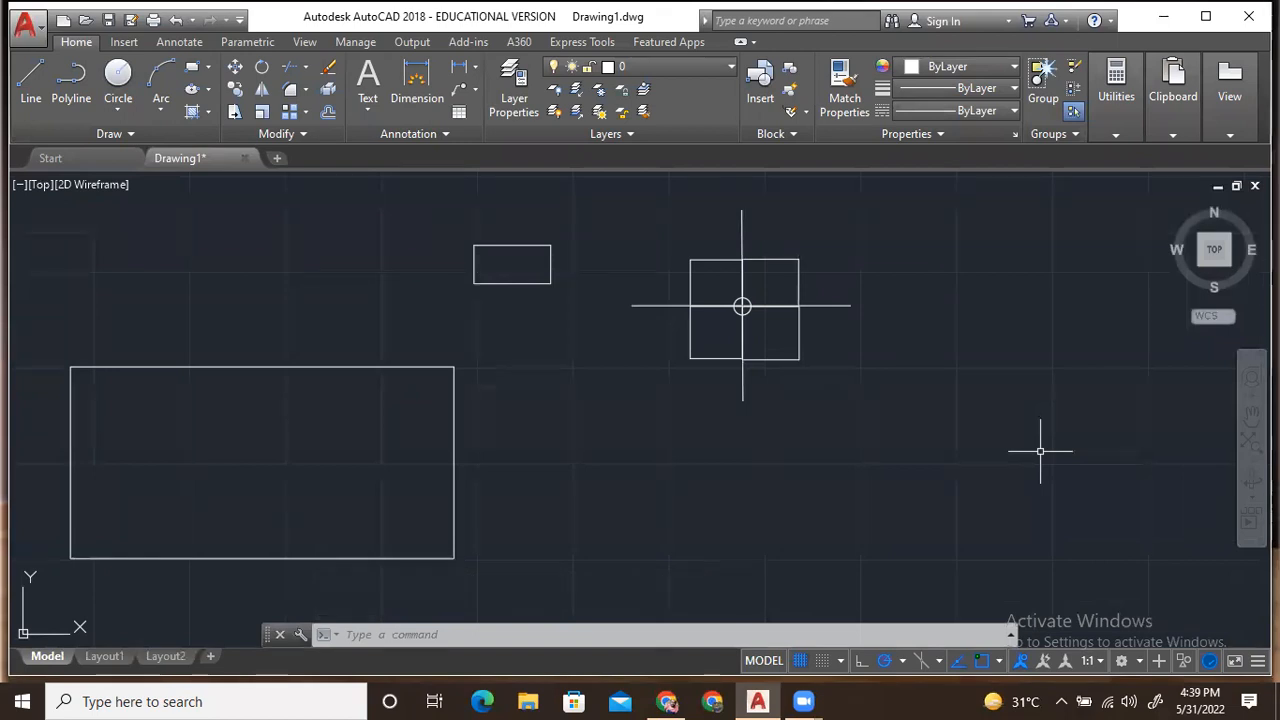
Step: Begin a rectangle in the empty space to the right of the cross, specifying an area of 200 square inches
{"action": "scroll", "coordinate": [715, 436], "scroll_direction": "down", "scroll_amount": 2}
{"action": "scroll", "coordinate": [656, 447], "scroll_direction": "down", "scroll_amount": 2}
{"action": "scroll", "coordinate": [656, 447], "scroll_direction": "up", "scroll_amount": 2}
{"action": "mouse_move", "coordinate": [656, 447]}
{"action": "middle_mouse_down"}
{"action": "mouse_move", "coordinate": [240, 457]}
{"action": "mouse_move", "coordinate": [394, 456]}
{"action": "middle_mouse_up"}
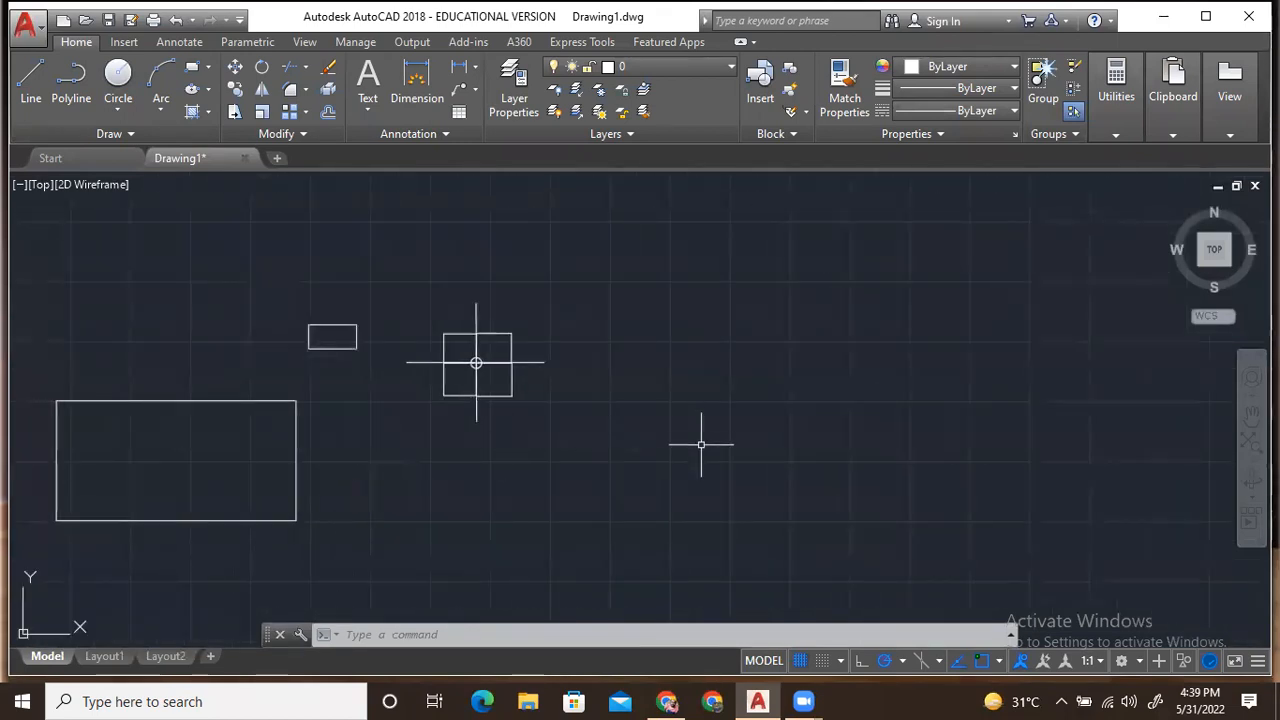
{"action": "type", "text": "RE"}
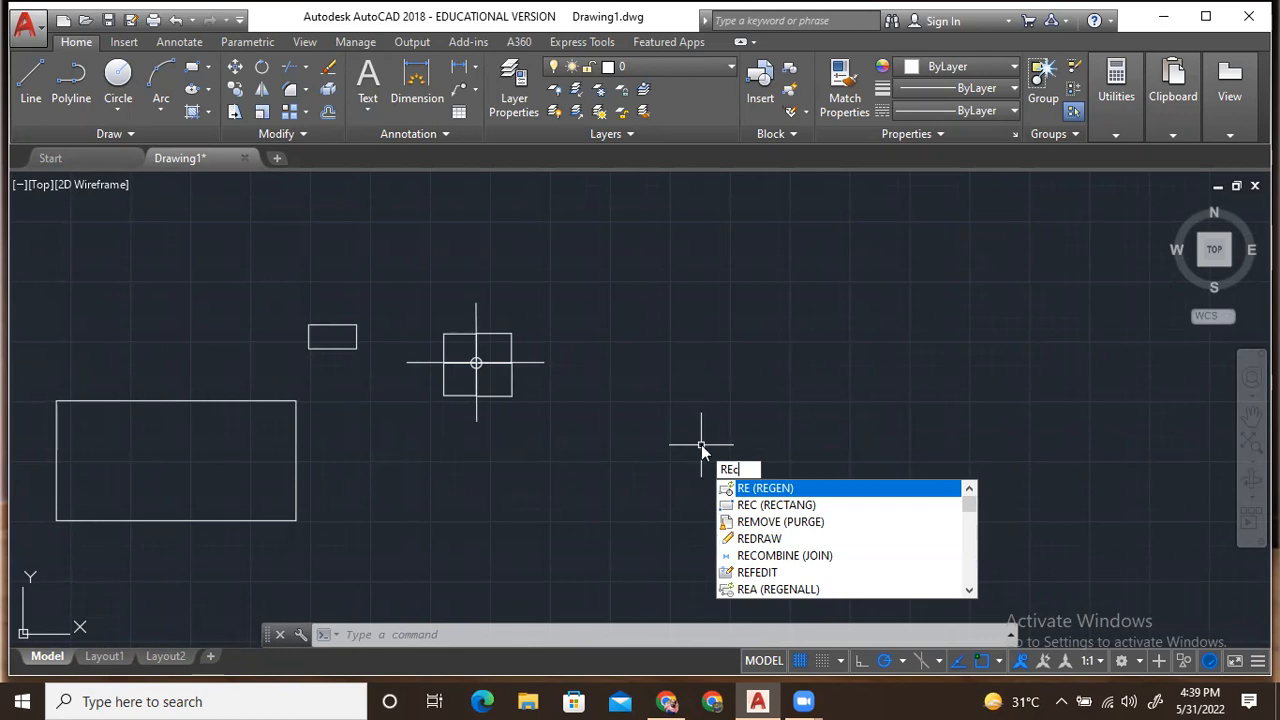
{"action": "type", "text": "C"}
{"action": "key", "text": "Return"}
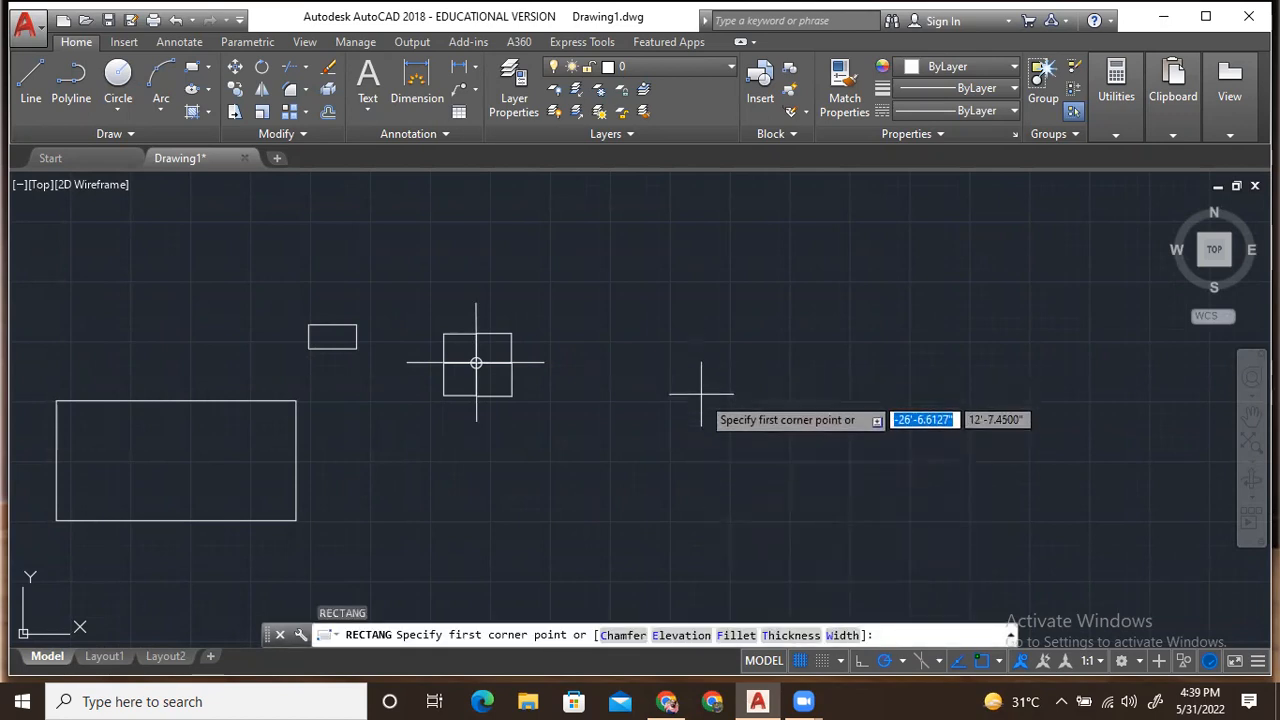
{"action": "left_click", "coordinate": [701, 422]}
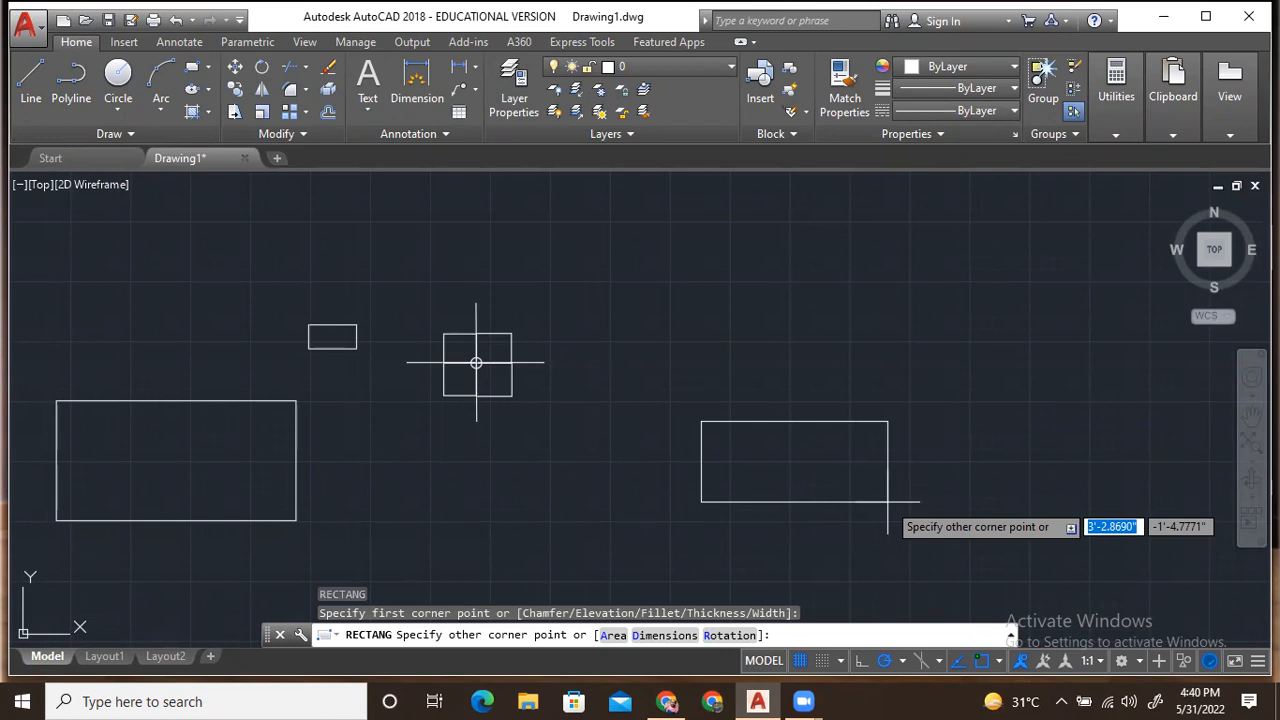
{"action": "type", "text": "a"}
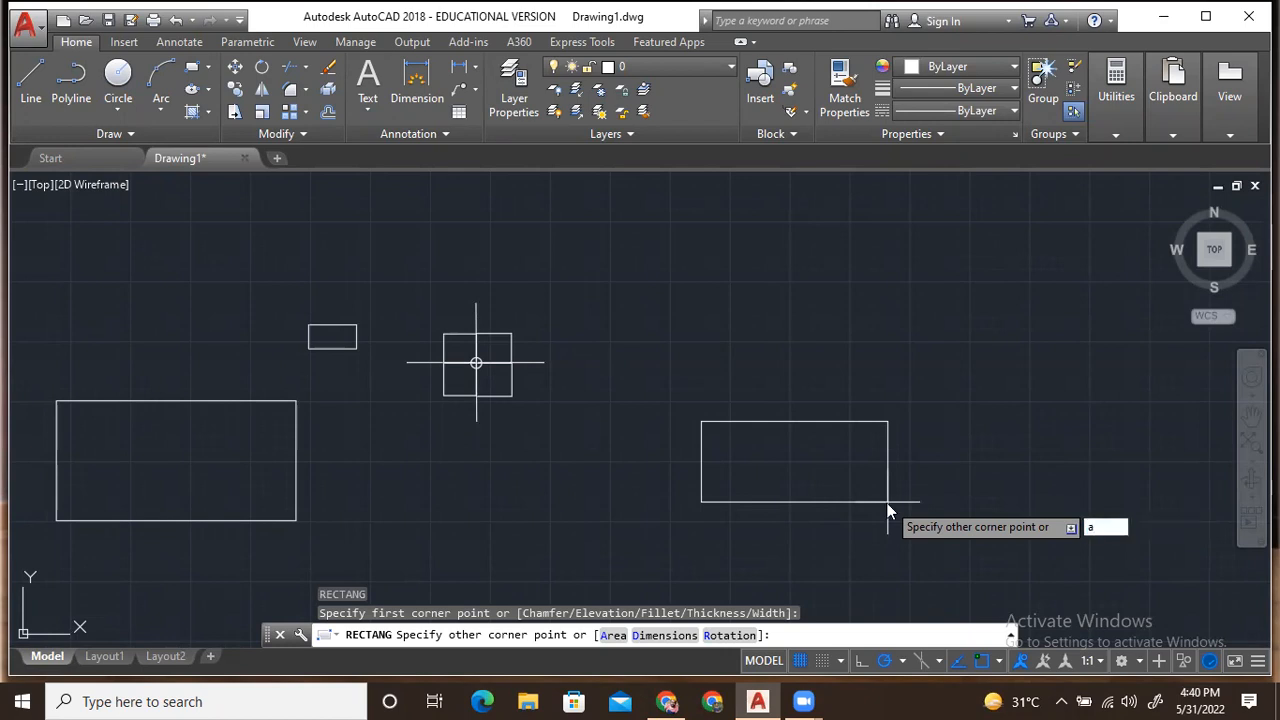
{"action": "key", "text": "Return"}
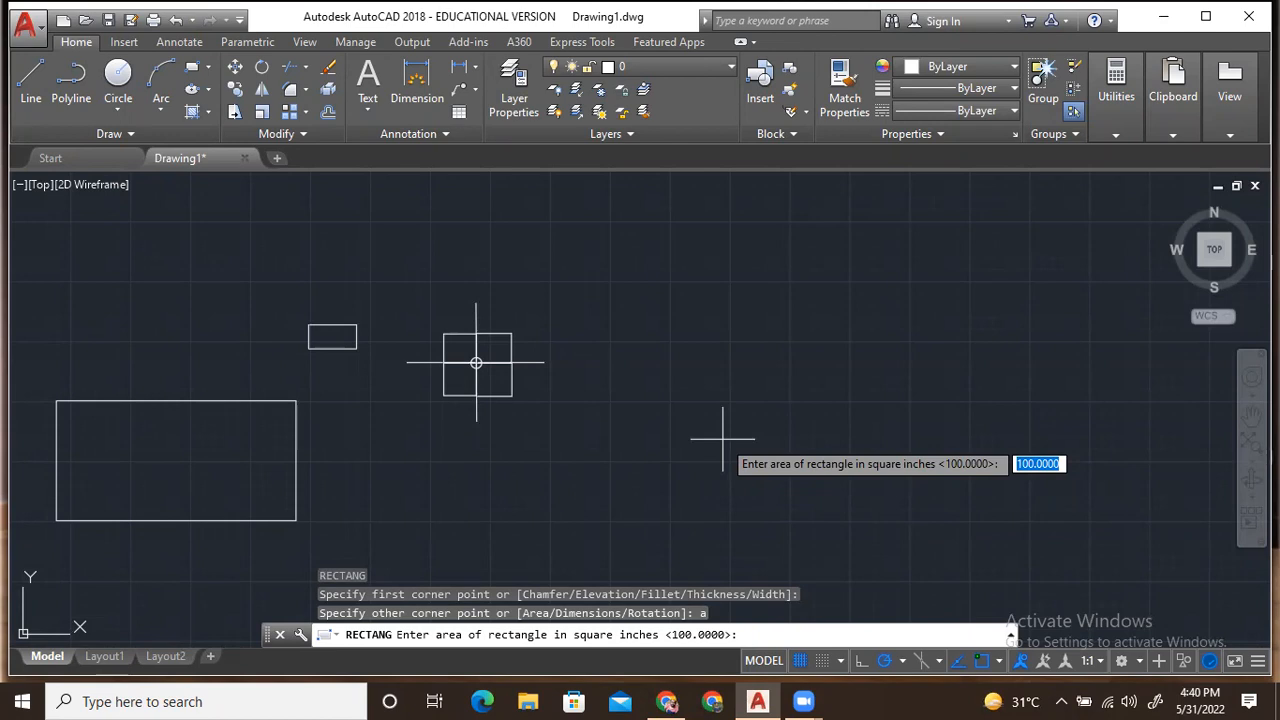
{"action": "type", "text": "200"}
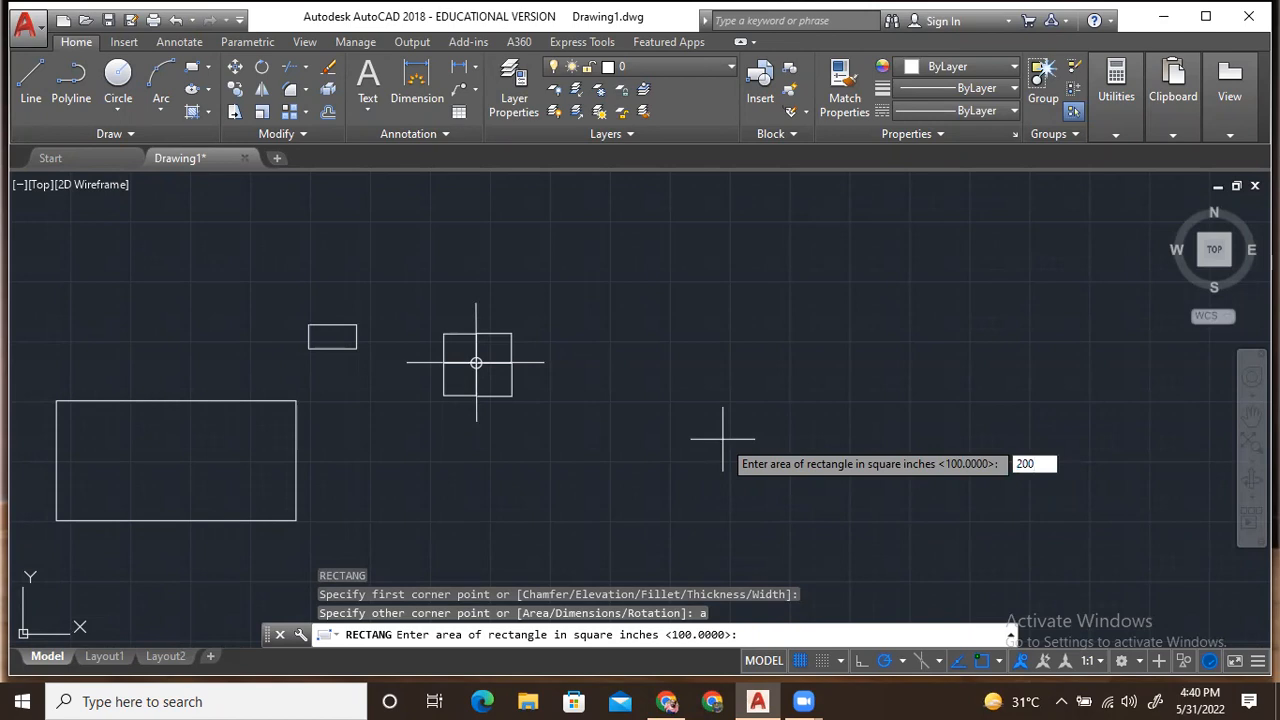
{"action": "key", "text": "Return"}
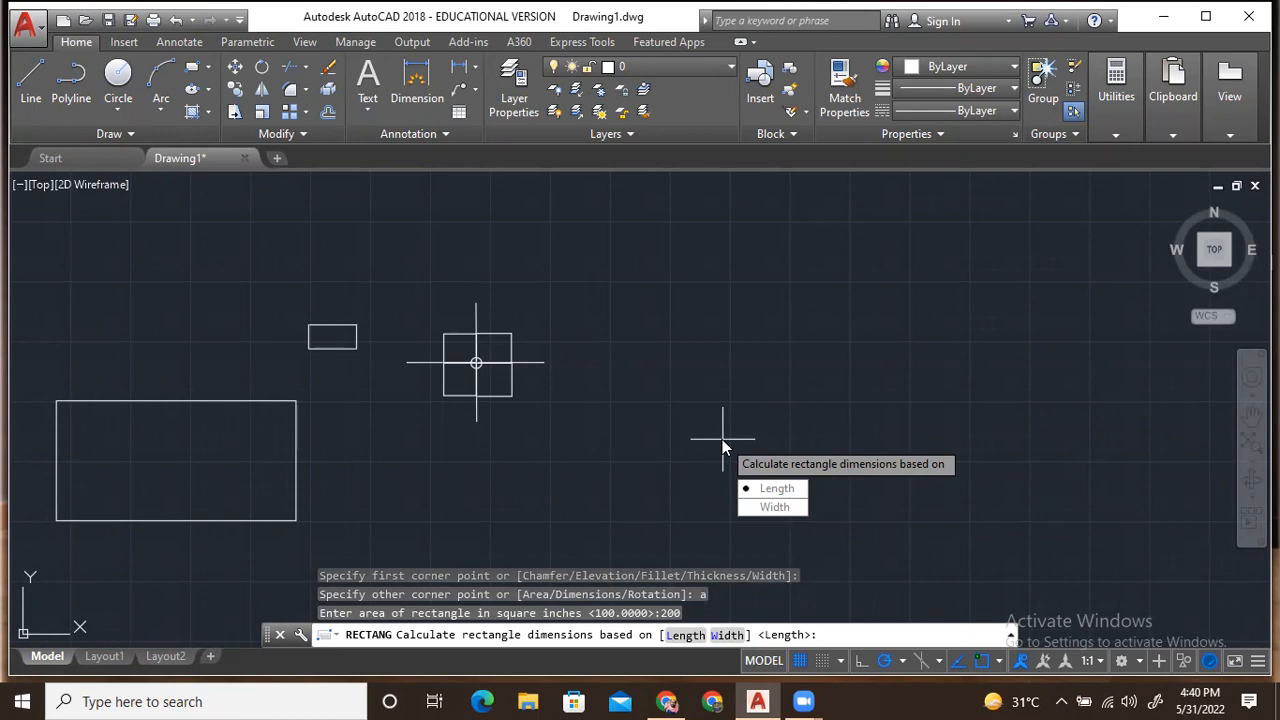
Step: Finish the 200-square-inch rectangle by calculating its dimensions from a width of 15
{"action": "left_click", "coordinate": [766, 507]}
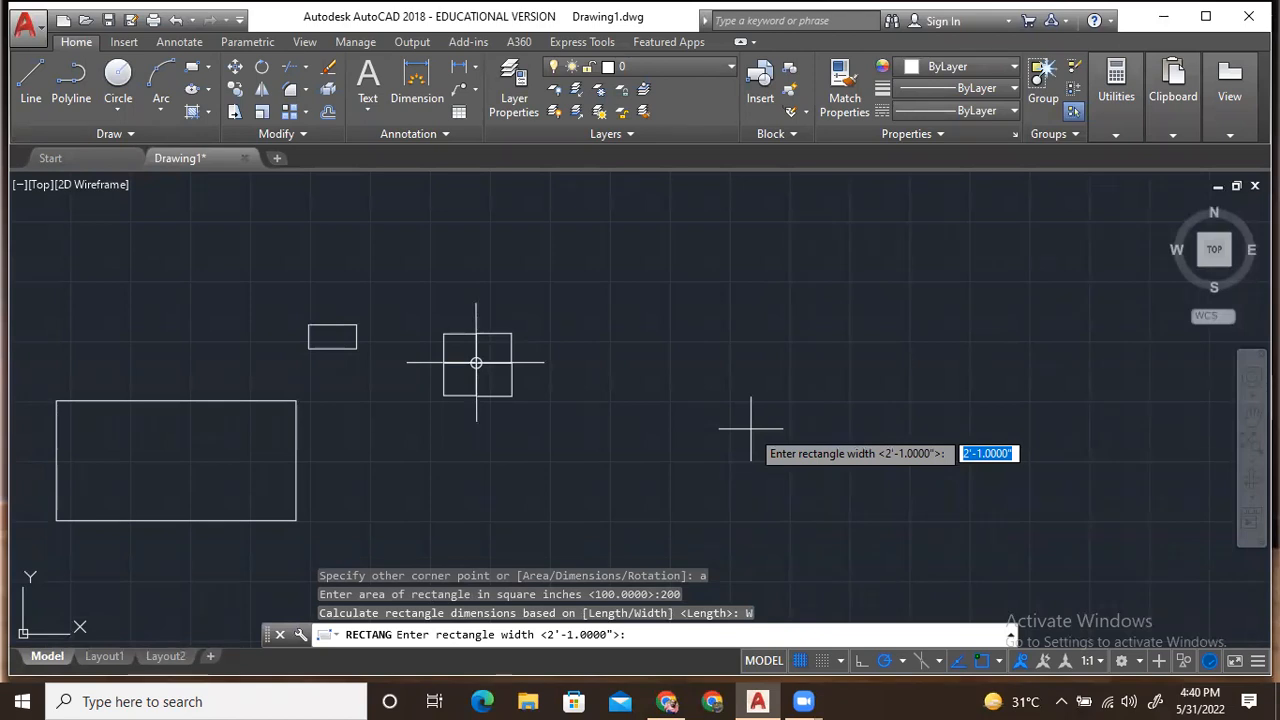
{"action": "type", "text": "15"}
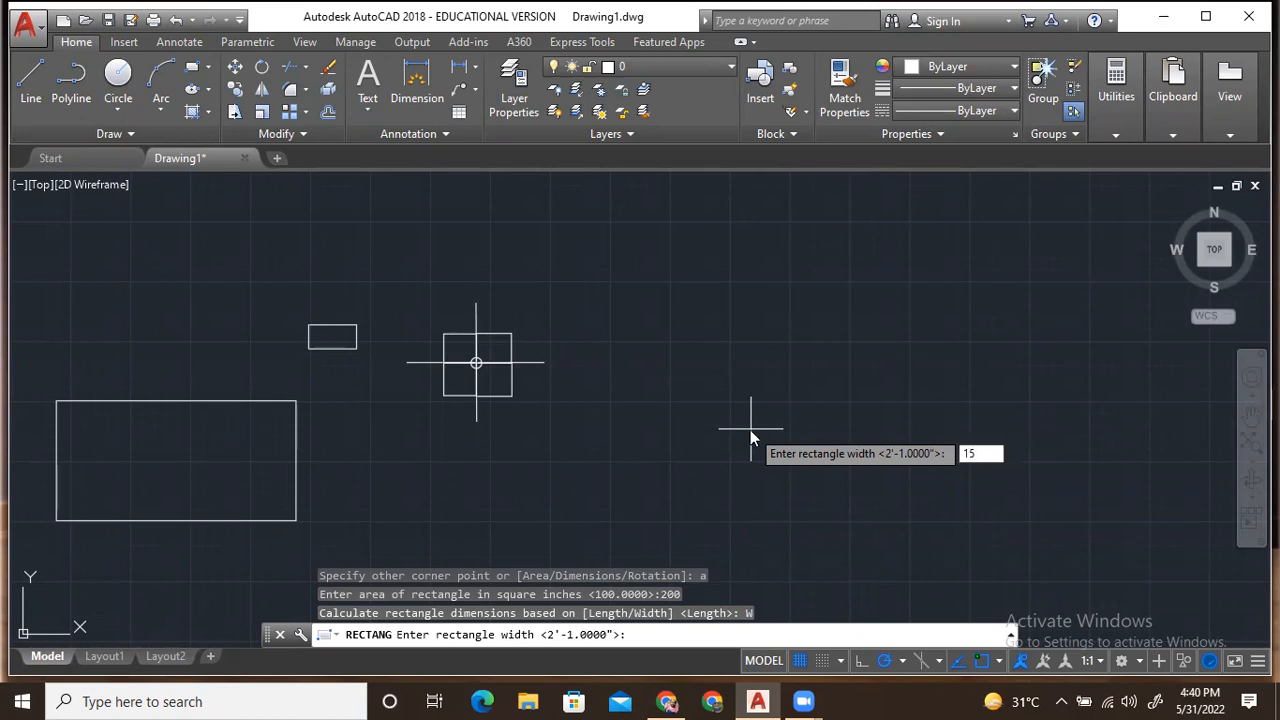
{"action": "key", "text": "Return"}
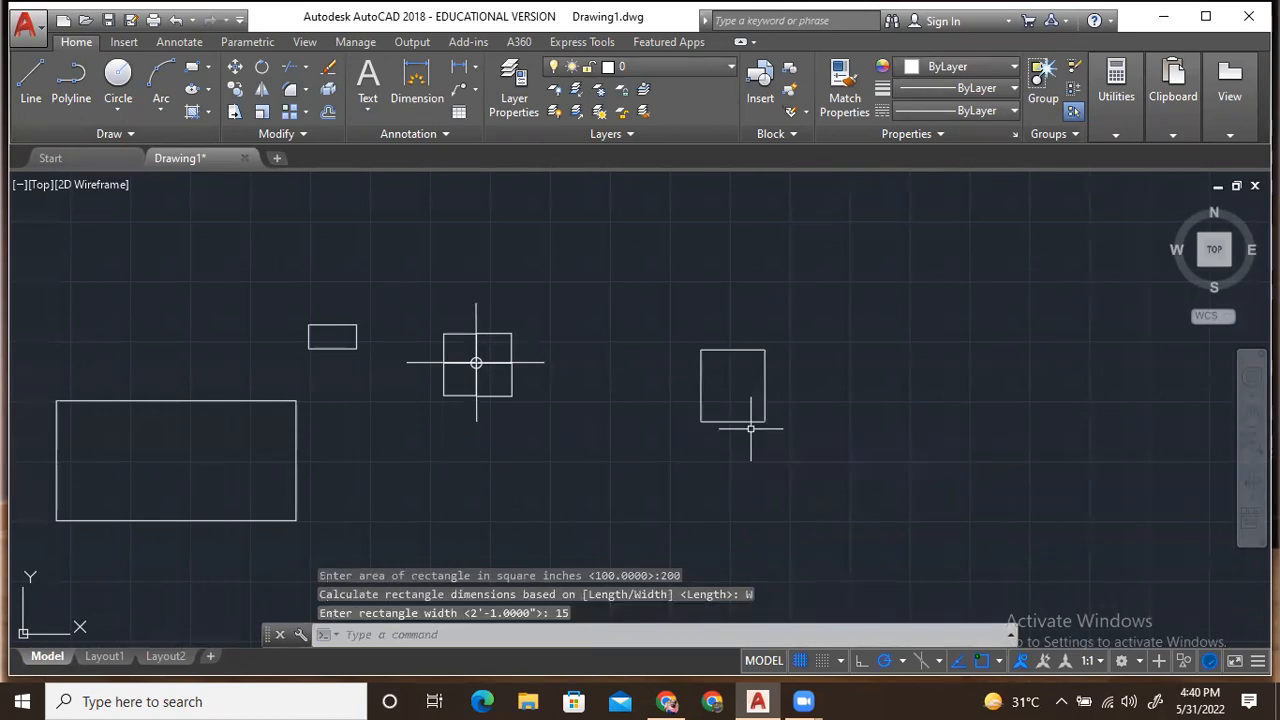
{"action": "scroll", "coordinate": [734, 395], "scroll_direction": "up", "scroll_amount": 2}
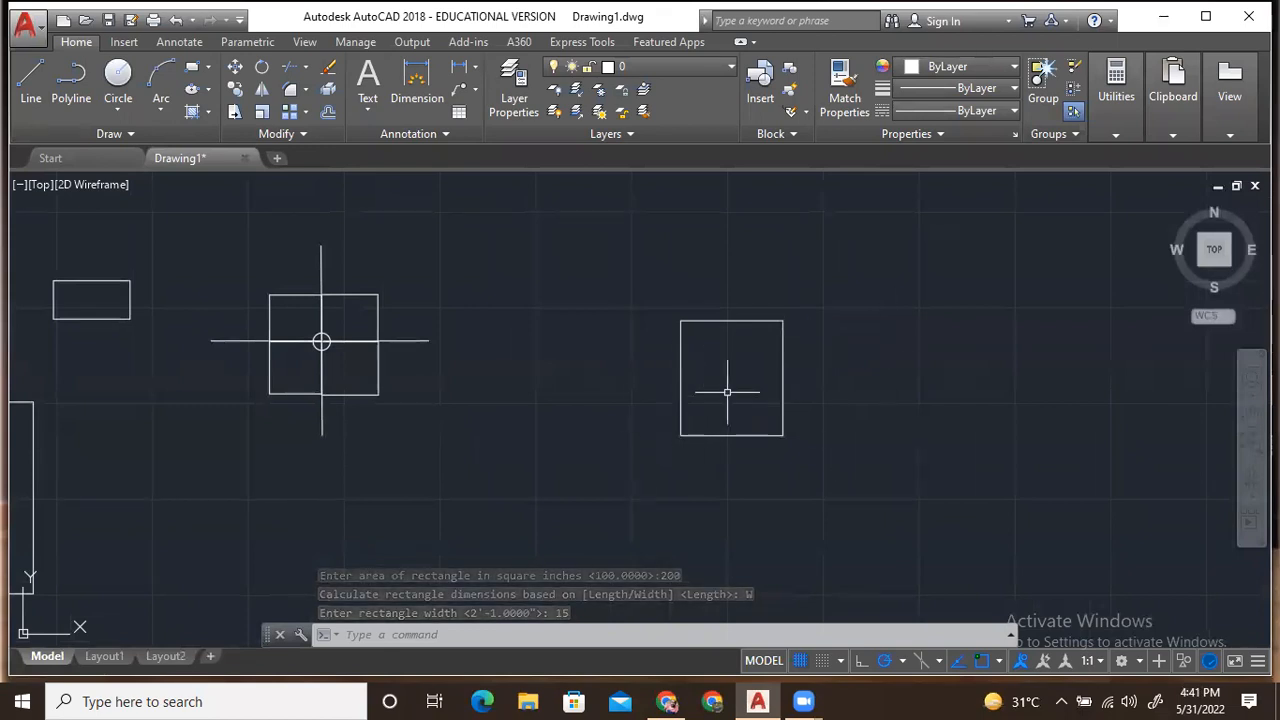
{"action": "scroll", "coordinate": [706, 397], "scroll_direction": "down", "scroll_amount": 2}
{"action": "scroll", "coordinate": [702, 387], "scroll_direction": "up", "scroll_amount": 4}
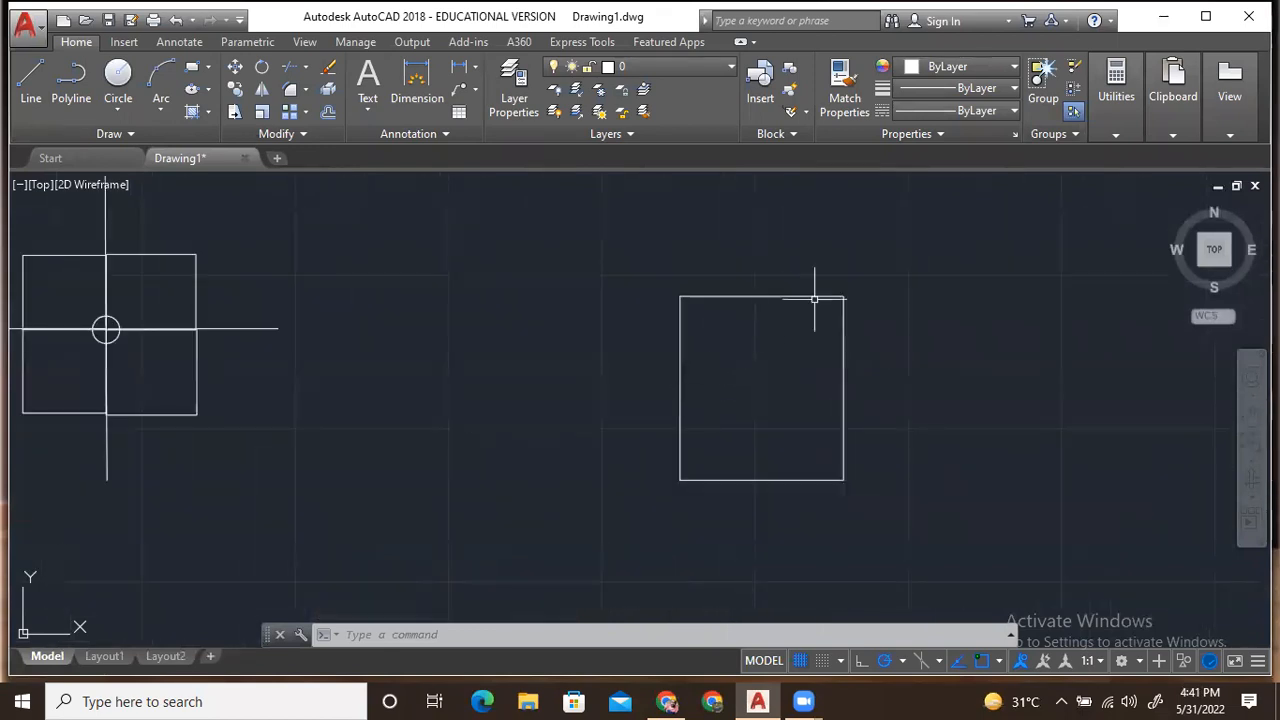
{"action": "scroll", "coordinate": [855, 300], "scroll_direction": "down", "scroll_amount": 4}
{"action": "scroll", "coordinate": [783, 343], "scroll_direction": "up", "scroll_amount": 4}
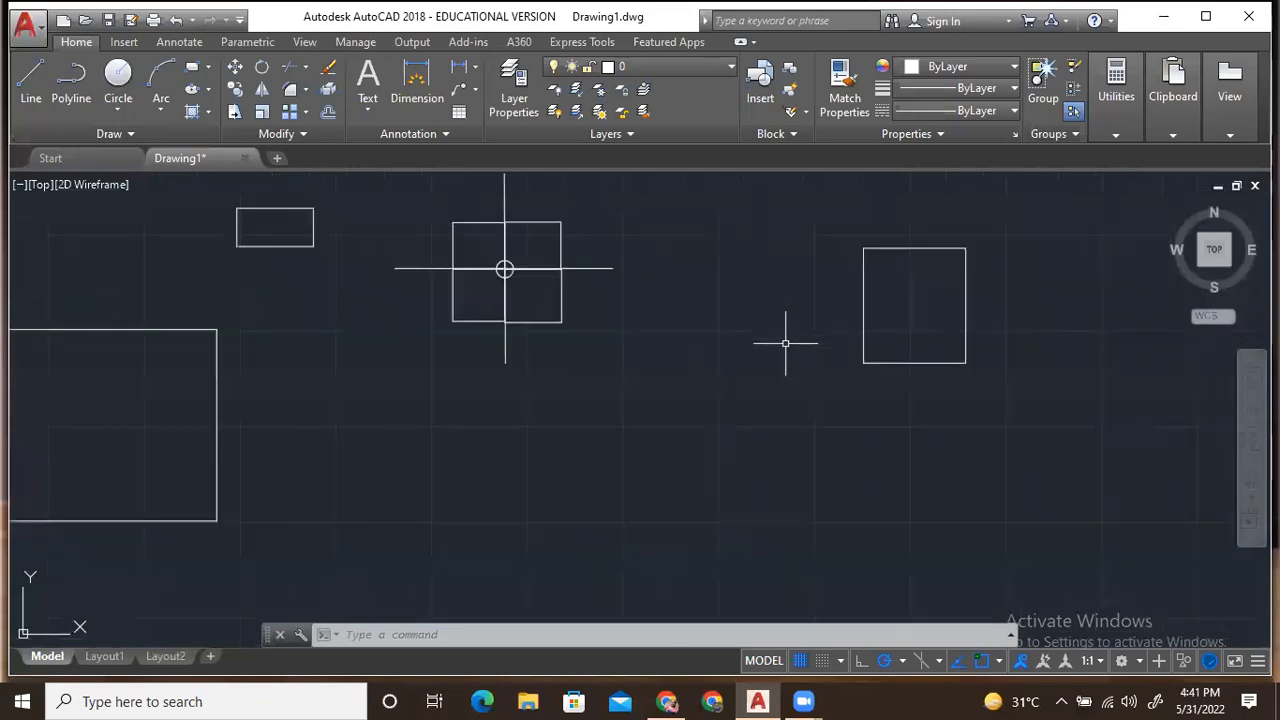
{"action": "middle_click_drag", "start_coordinate": [871, 231], "coordinate": [695, 367]}
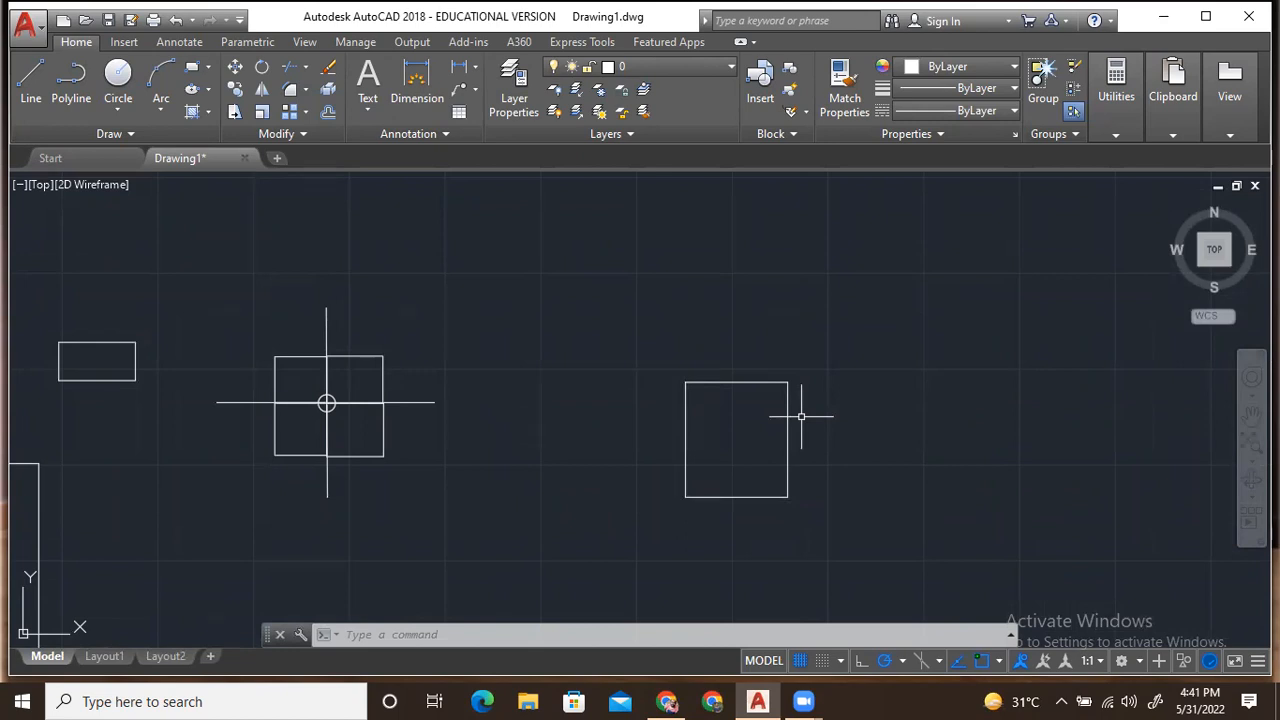
Step: Begin a rectangle in the empty space up and to the right of the 200-square-inch rectangle, specifying an area of 500 square inches
{"action": "type", "text": "REC"}
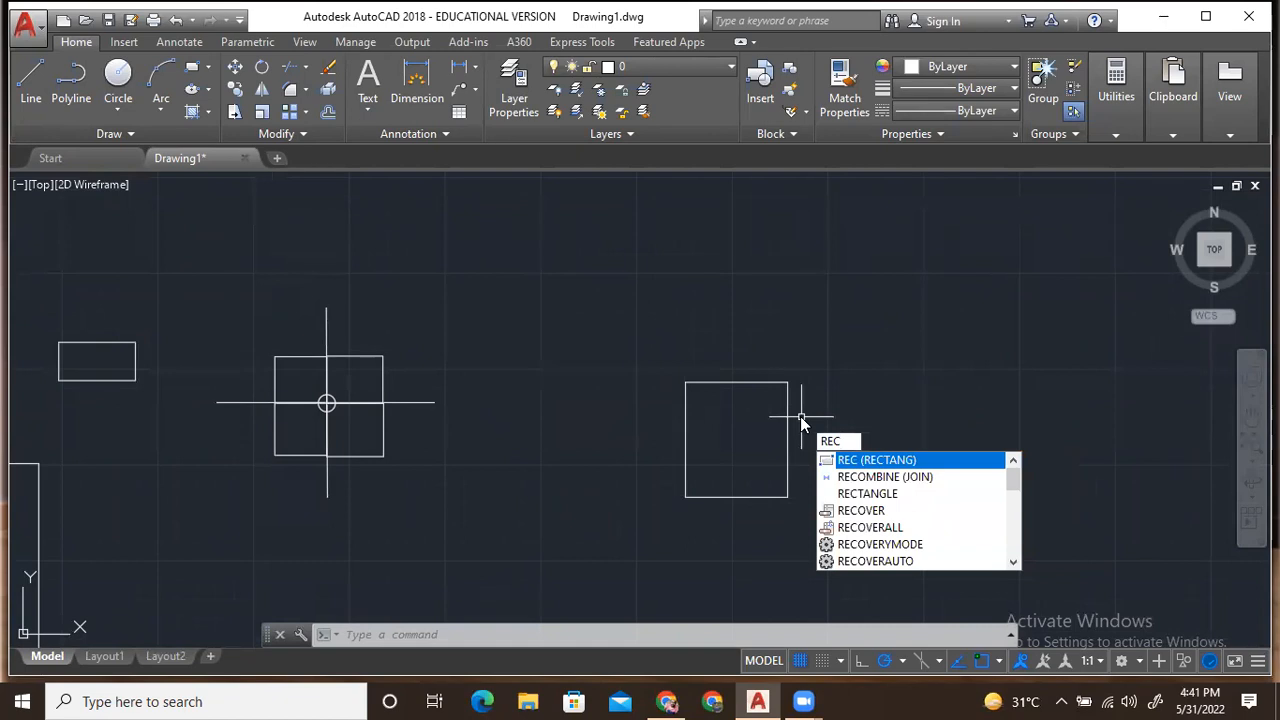
{"action": "key", "text": "Return"}
{"action": "scroll", "coordinate": [810, 400], "scroll_direction": "down", "scroll_amount": 2}
{"action": "middle_click_drag", "start_coordinate": [813, 392], "coordinate": [209, 474]}
{"action": "left_click", "coordinate": [653, 318]}
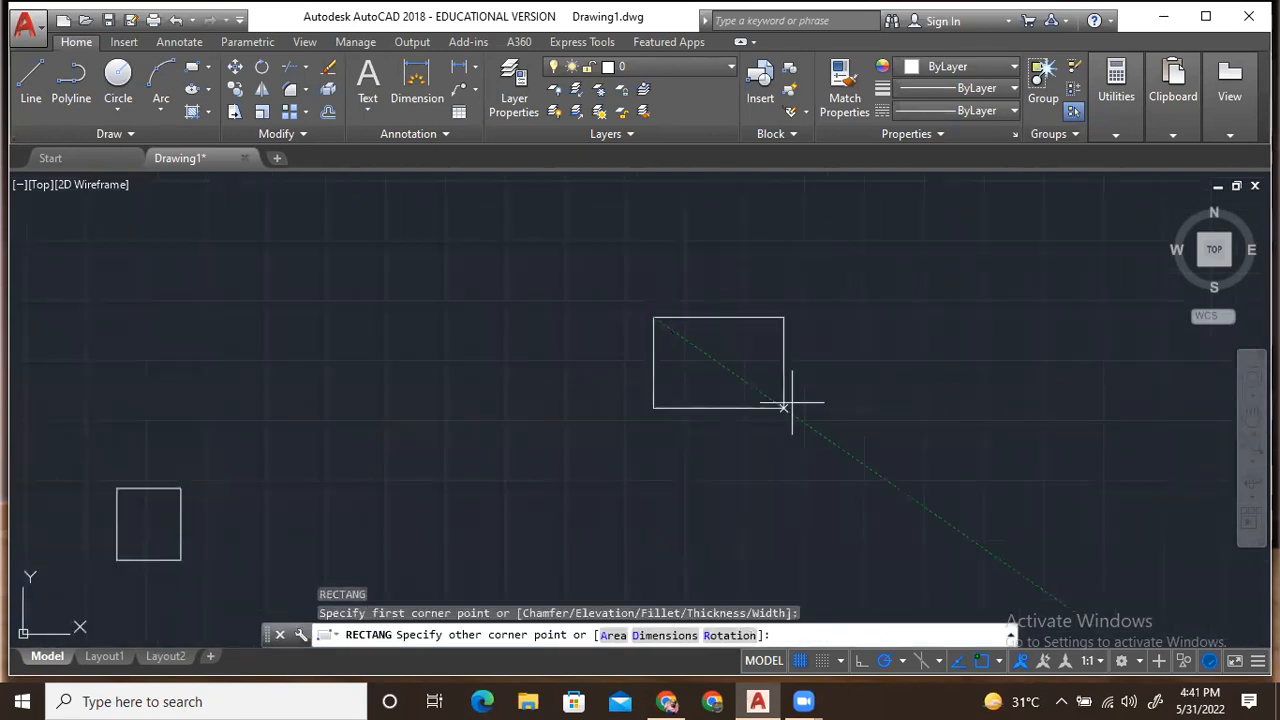
{"action": "type", "text": "a"}
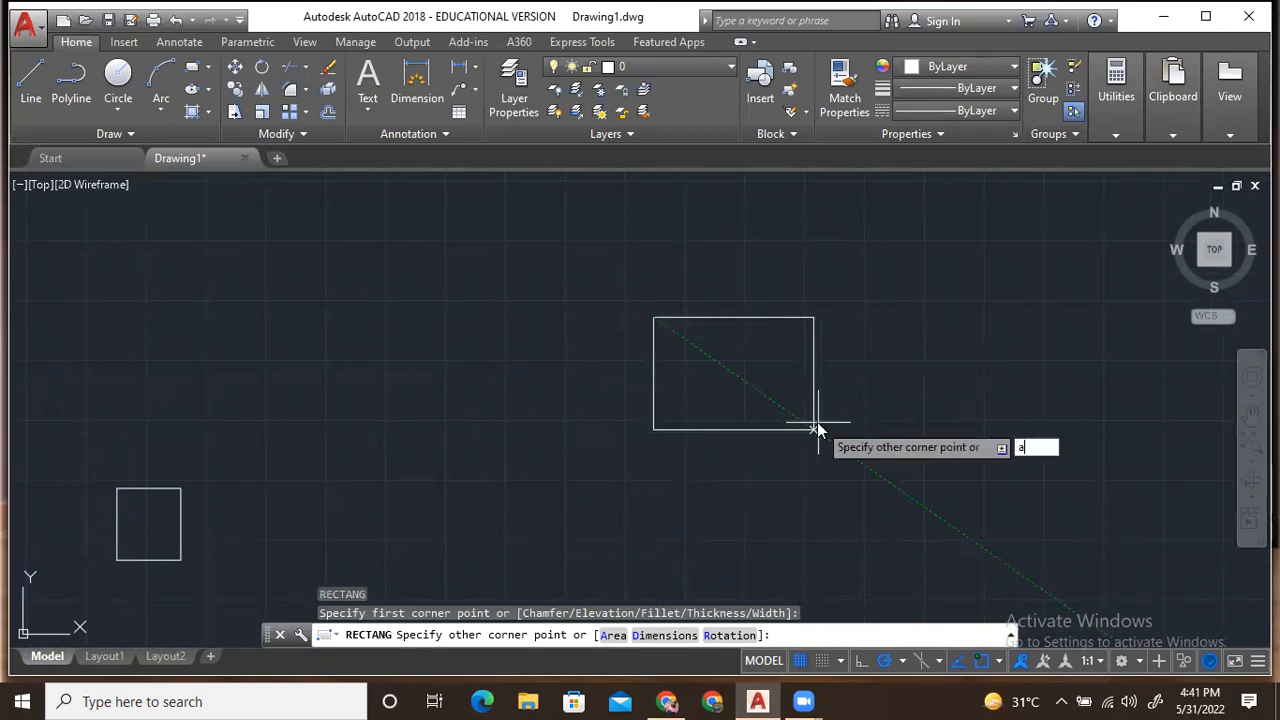
{"action": "key", "text": "Return"}
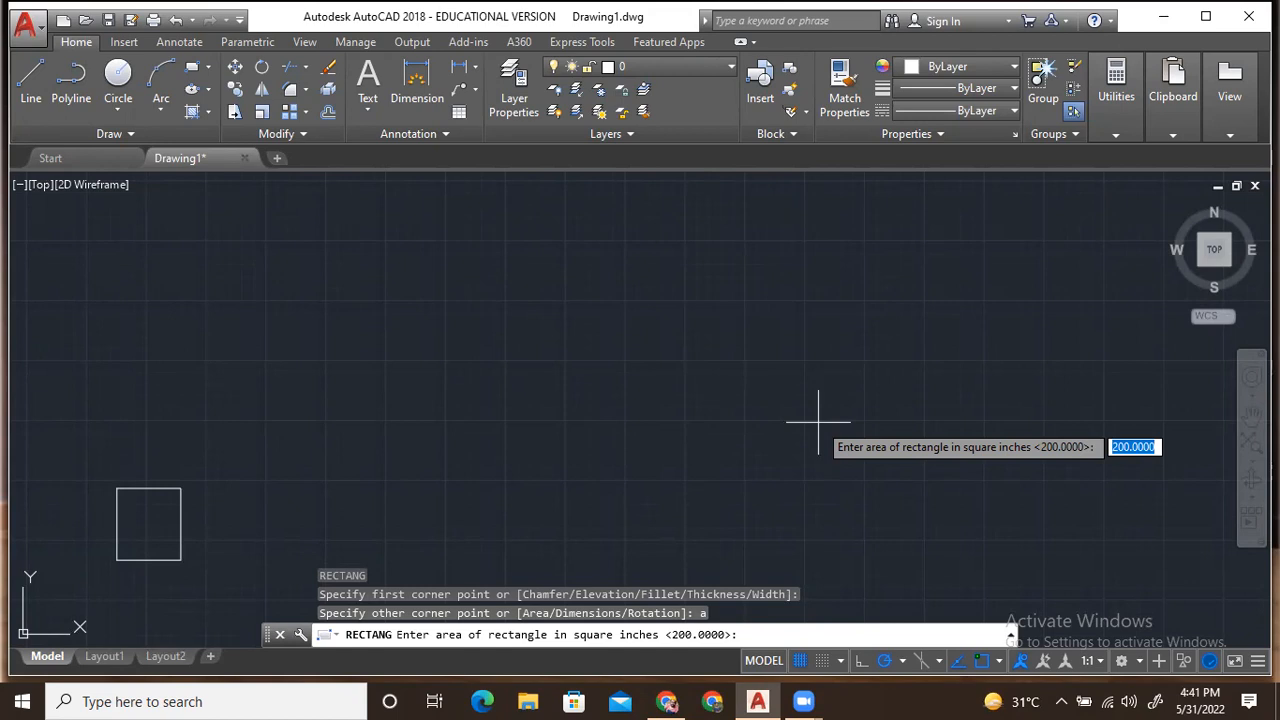
{"action": "type", "text": "5"}
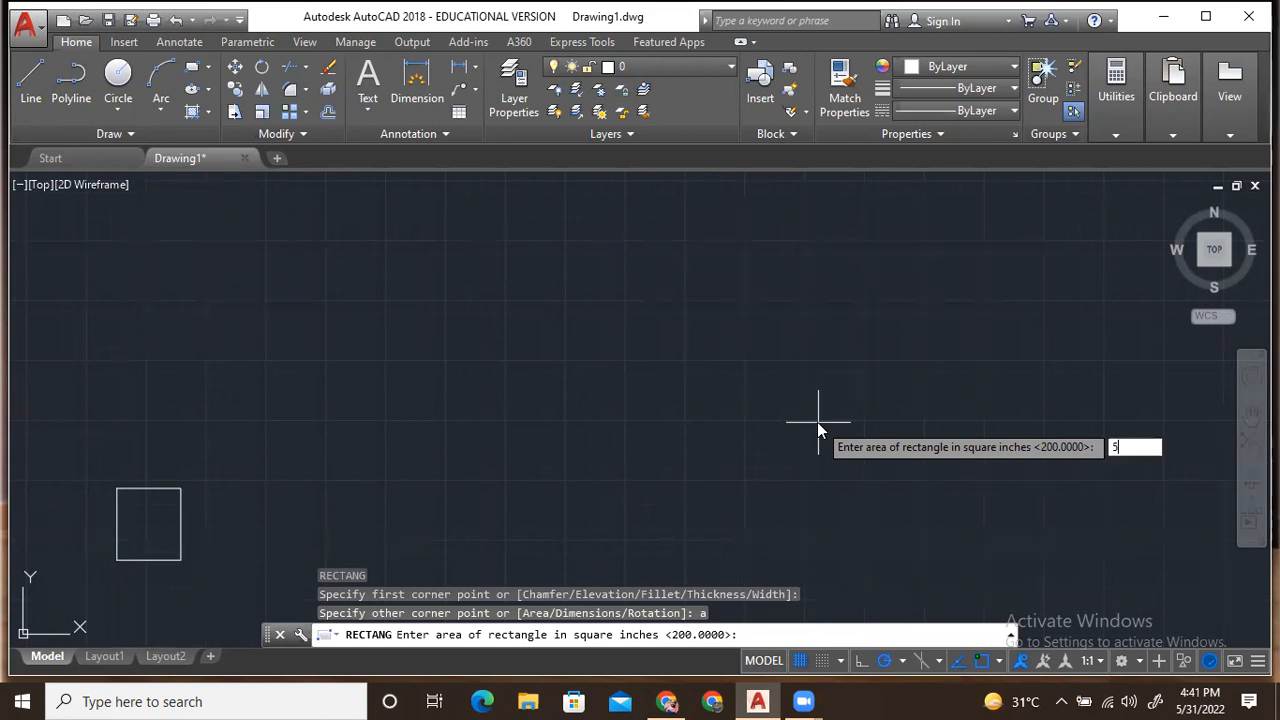
{"action": "type", "text": "00"}
{"action": "key", "text": "Return"}
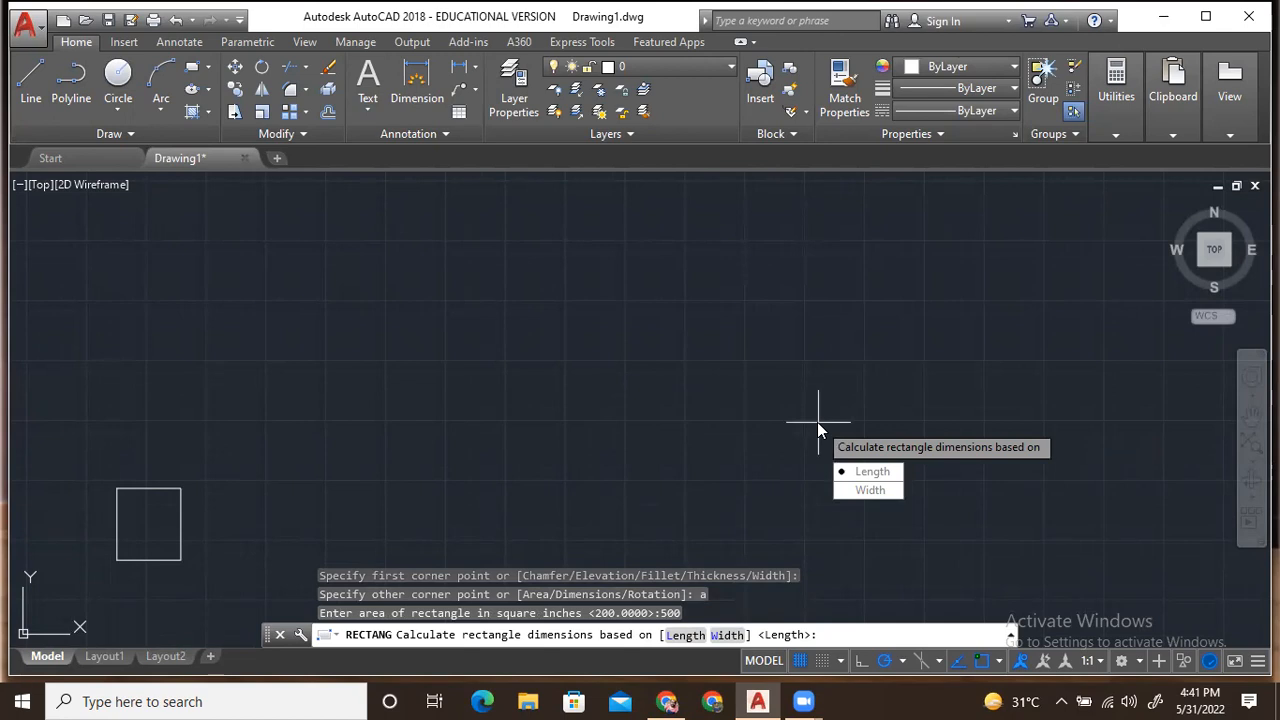
Step: Finish the 500-square-inch rectangle by calculating its dimensions from a length of 300
{"action": "key", "text": "Down"}
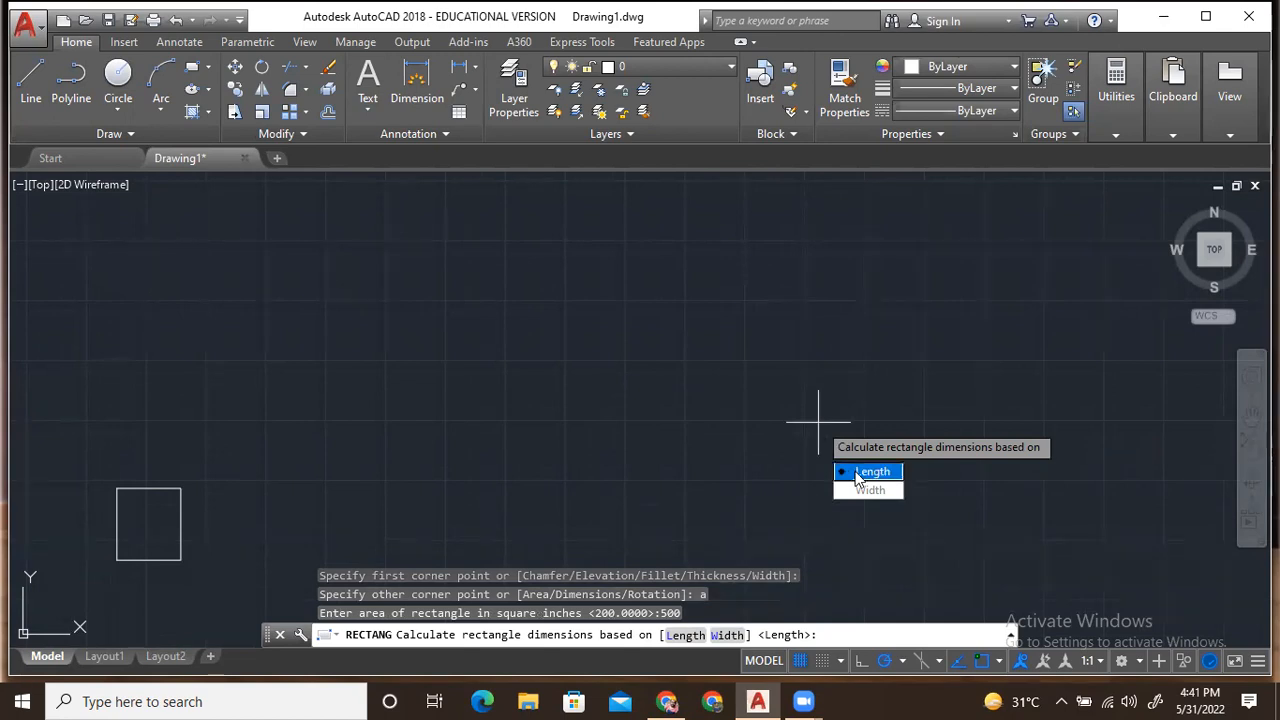
{"action": "key", "text": "Return"}
{"action": "type", "text": "300"}
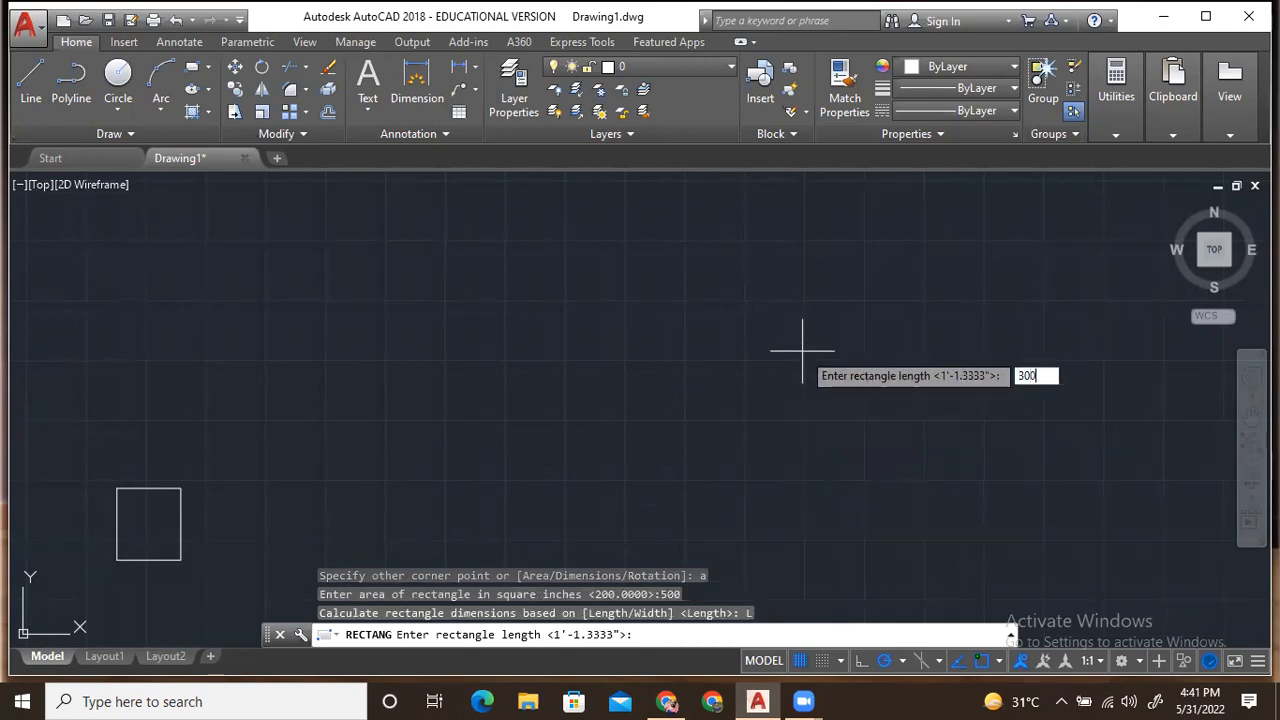
{"action": "key", "text": "Return"}
Step: Examine the proportions of the long, thin 500-square-inch rectangle from end to end
{"action": "scroll", "coordinate": [769, 327], "scroll_direction": "down", "scroll_amount": 4}
{"action": "middle_click_drag", "start_coordinate": [769, 327], "coordinate": [288, 419]}
{"action": "scroll", "coordinate": [288, 419], "scroll_direction": "up", "scroll_amount": 2}
{"action": "scroll", "coordinate": [288, 419], "scroll_direction": "up", "scroll_amount": 2}
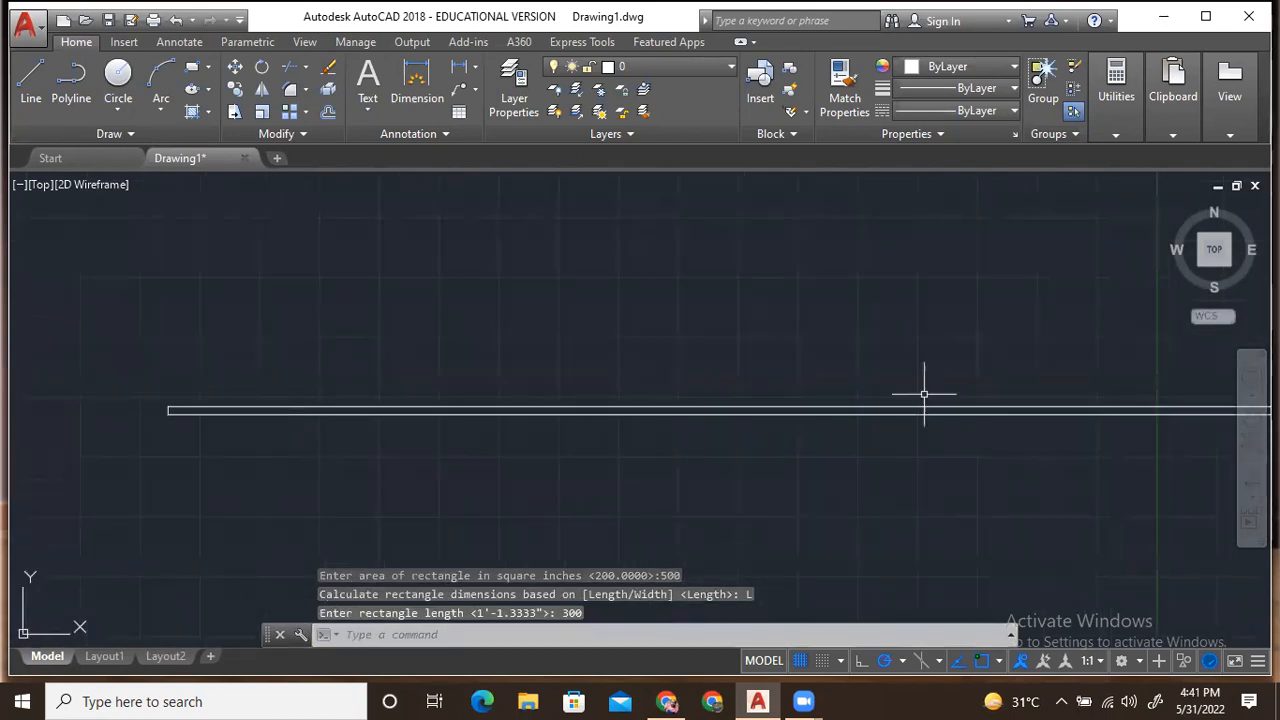
{"action": "scroll", "coordinate": [985, 437], "scroll_direction": "down", "scroll_amount": 2}
{"action": "middle_click_drag", "start_coordinate": [964, 432], "coordinate": [597, 380]}
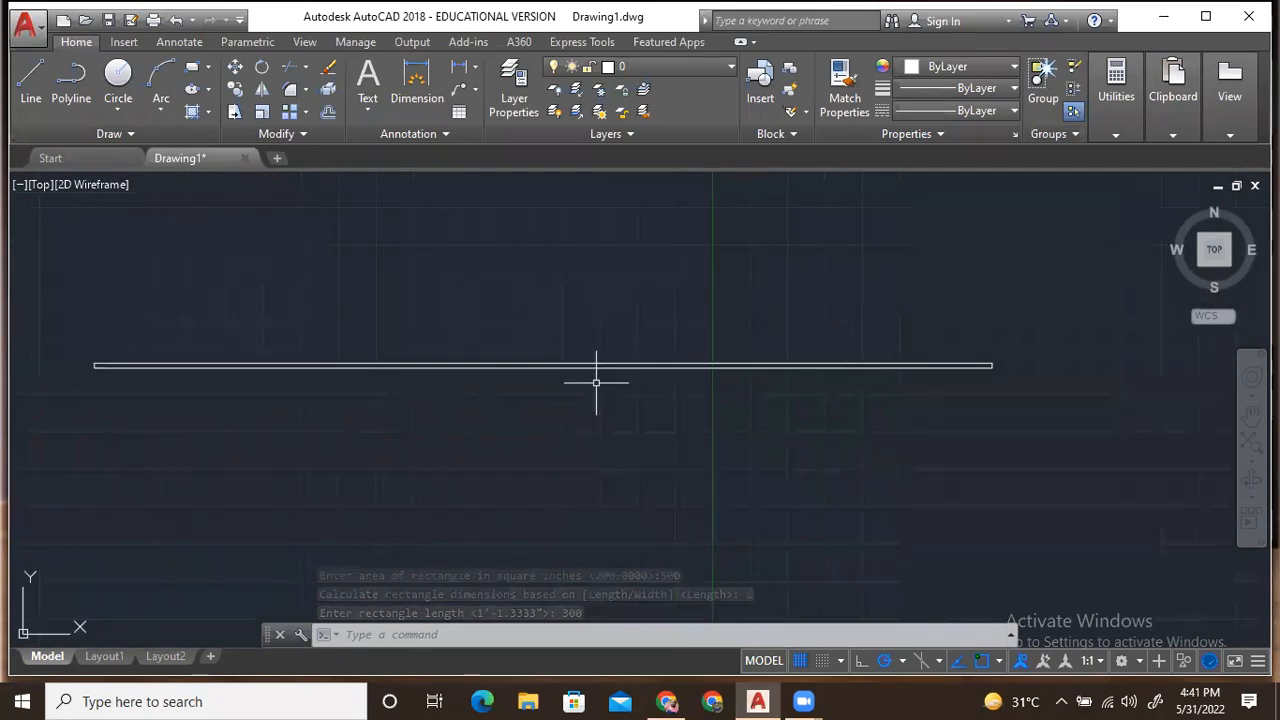
{"action": "scroll", "coordinate": [1005, 372], "scroll_direction": "up", "scroll_amount": 1}
{"action": "scroll", "coordinate": [1000, 360], "scroll_direction": "down", "scroll_amount": 1}
{"action": "middle_click_drag", "start_coordinate": [991, 337], "coordinate": [1029, 340]}
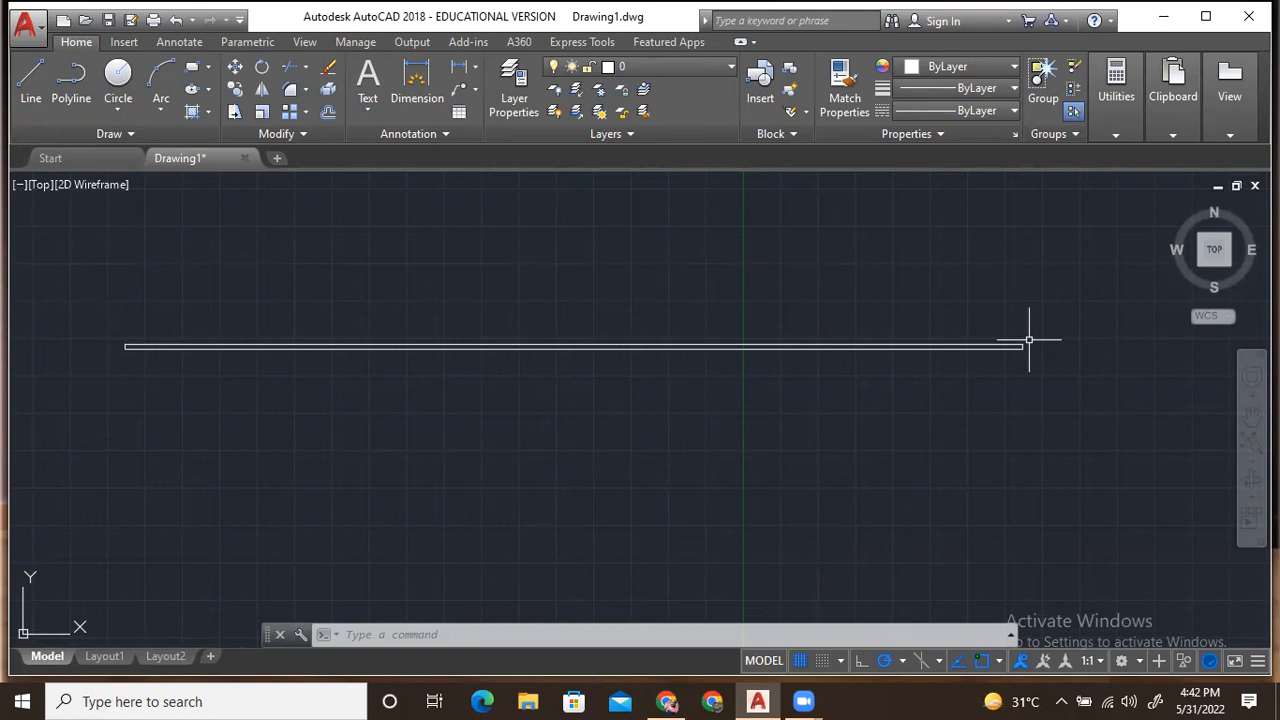
Step: Draw a closed rectangular outline from four separate lines in the empty space above the largest rectangle
{"action": "scroll", "coordinate": [834, 403], "scroll_direction": "down", "scroll_amount": 6}
{"action": "middle_click_drag", "start_coordinate": [546, 414], "coordinate": [914, 402]}
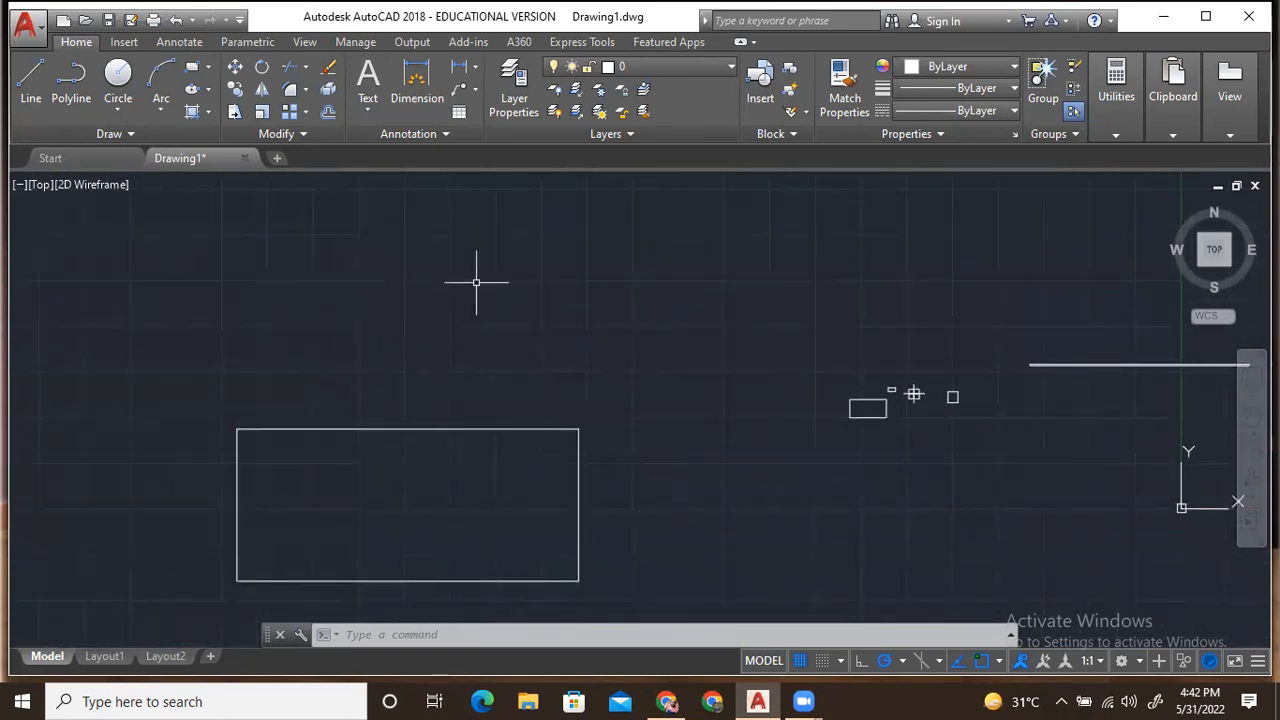
{"action": "key", "text": "Return"}
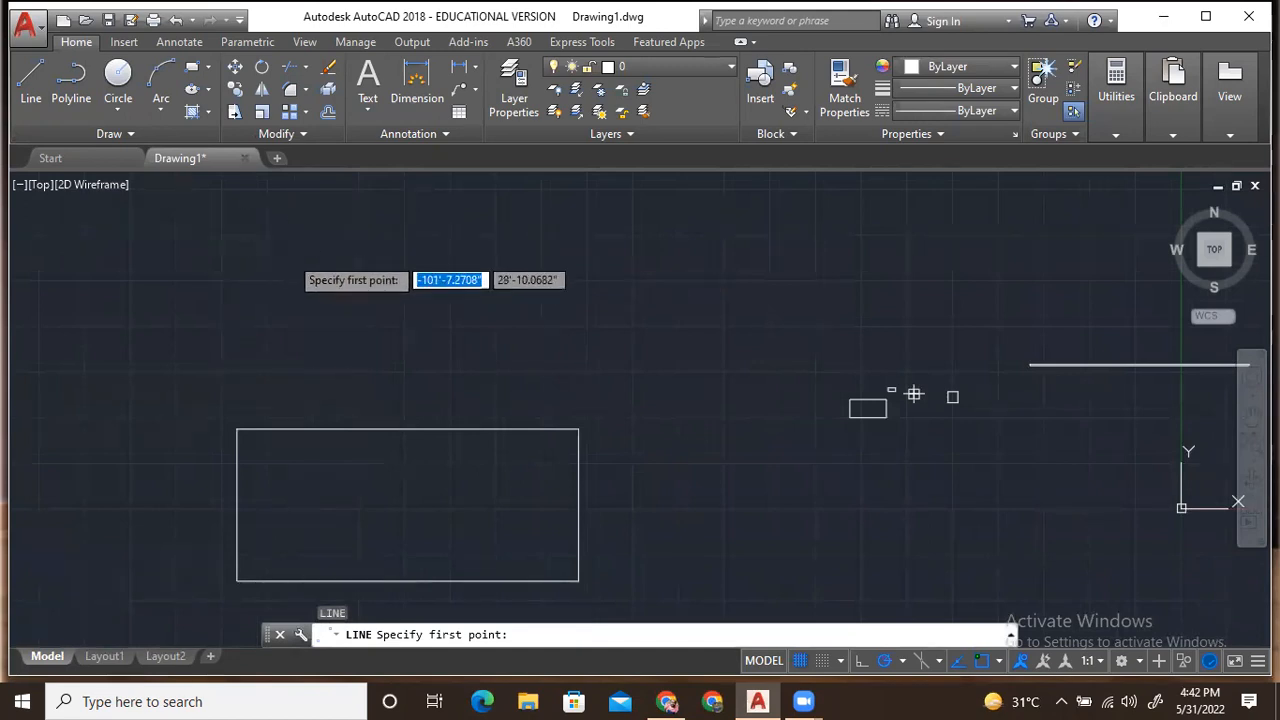
{"action": "left_click", "coordinate": [290, 254]}
{"action": "left_click", "coordinate": [607, 254]}
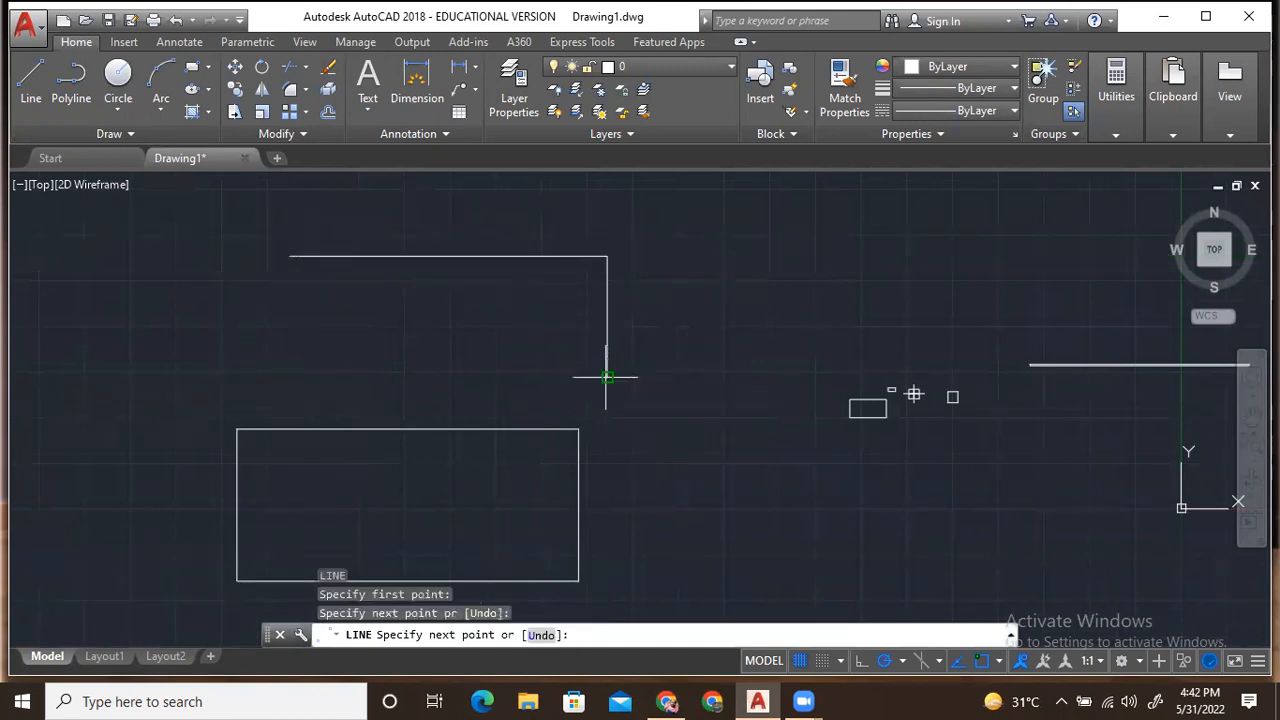
{"action": "left_click", "coordinate": [607, 376]}
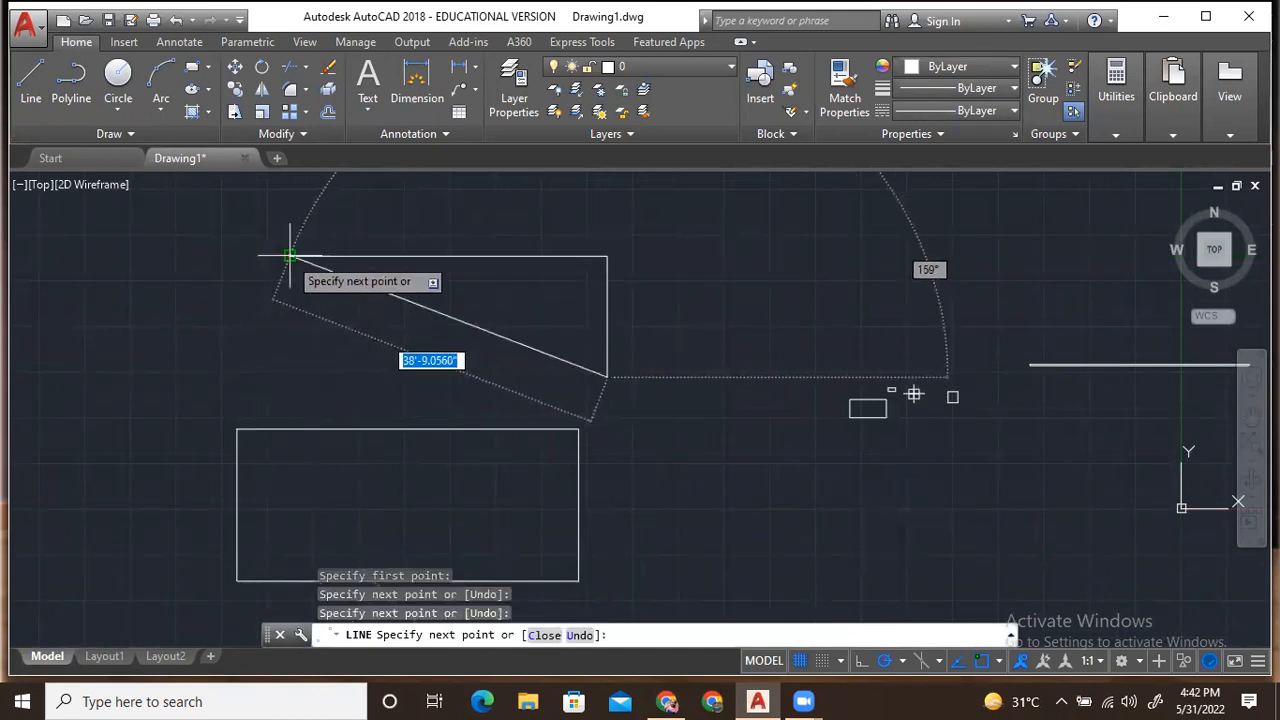
{"action": "left_click", "coordinate": [290, 377]}
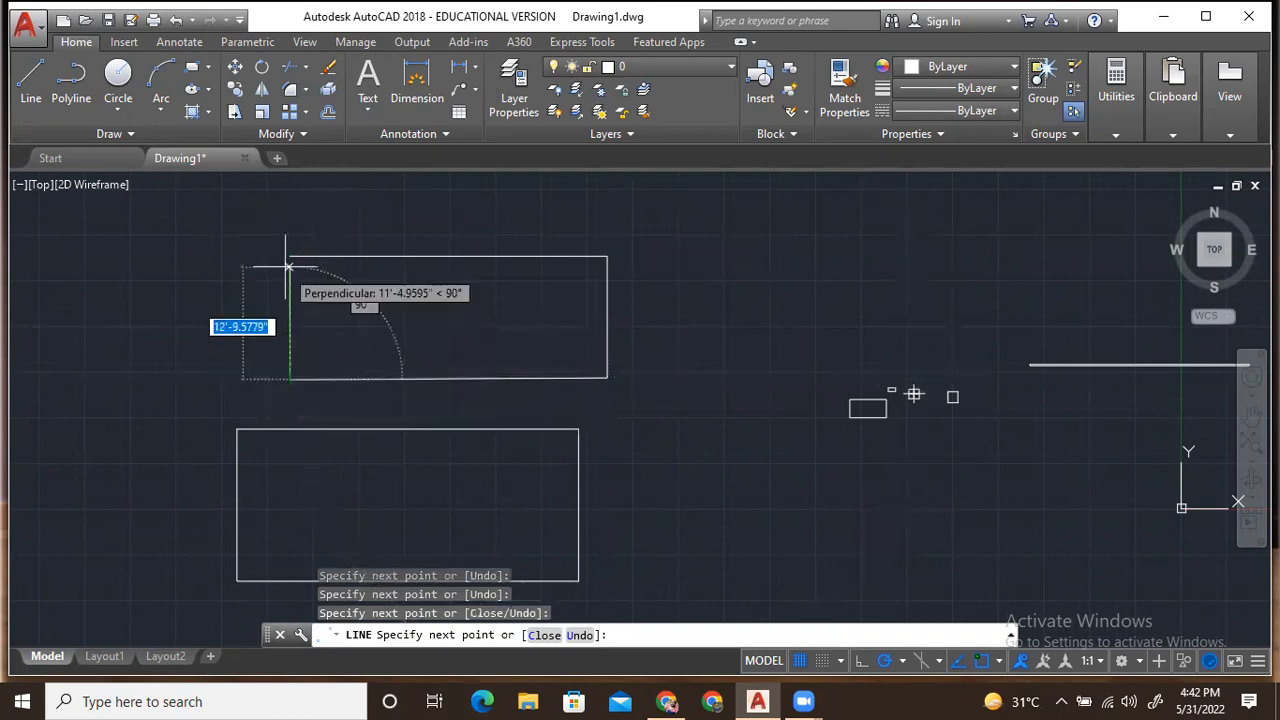
{"action": "left_click", "coordinate": [289, 255]}
{"action": "key", "text": "Escape"}
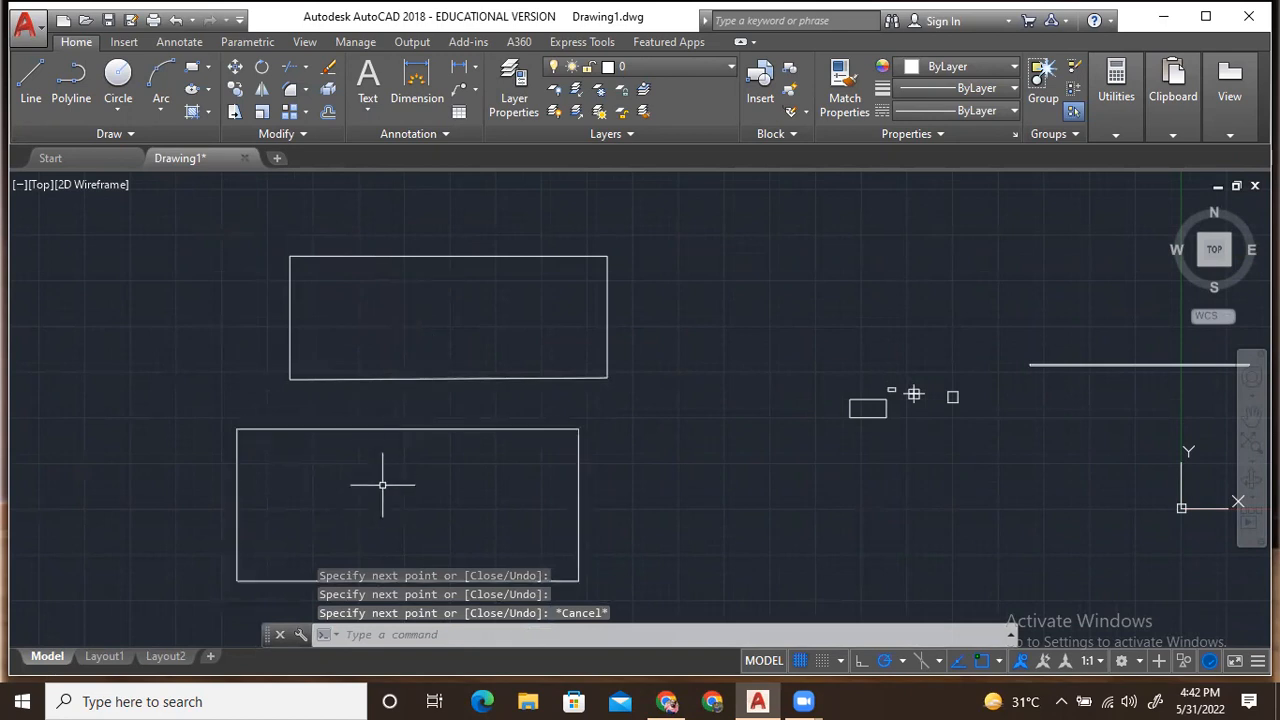
Step: Select the four separate lines of the line-drawn outline one by one to show that they are individual objects
{"action": "scroll", "coordinate": [381, 486], "scroll_direction": "down", "scroll_amount": 2}
{"action": "scroll", "coordinate": [382, 485], "scroll_direction": "up", "scroll_amount": 2}
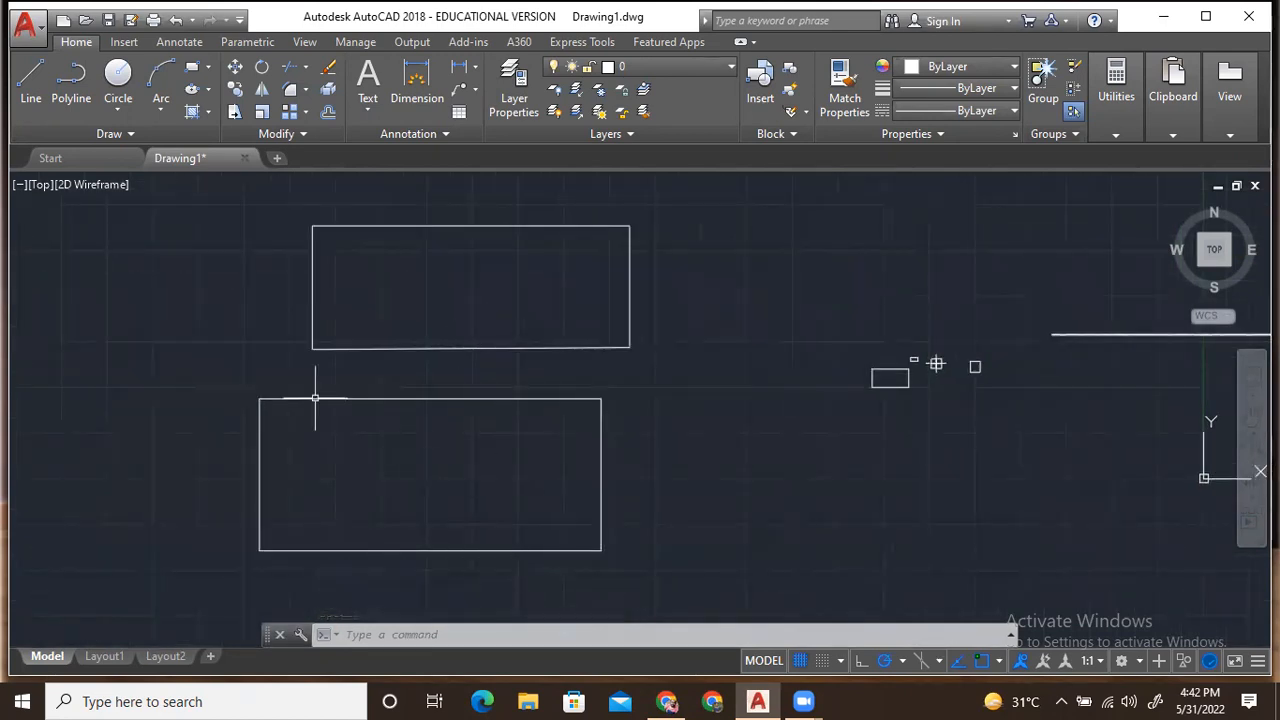
{"action": "left_click", "coordinate": [310, 263]}
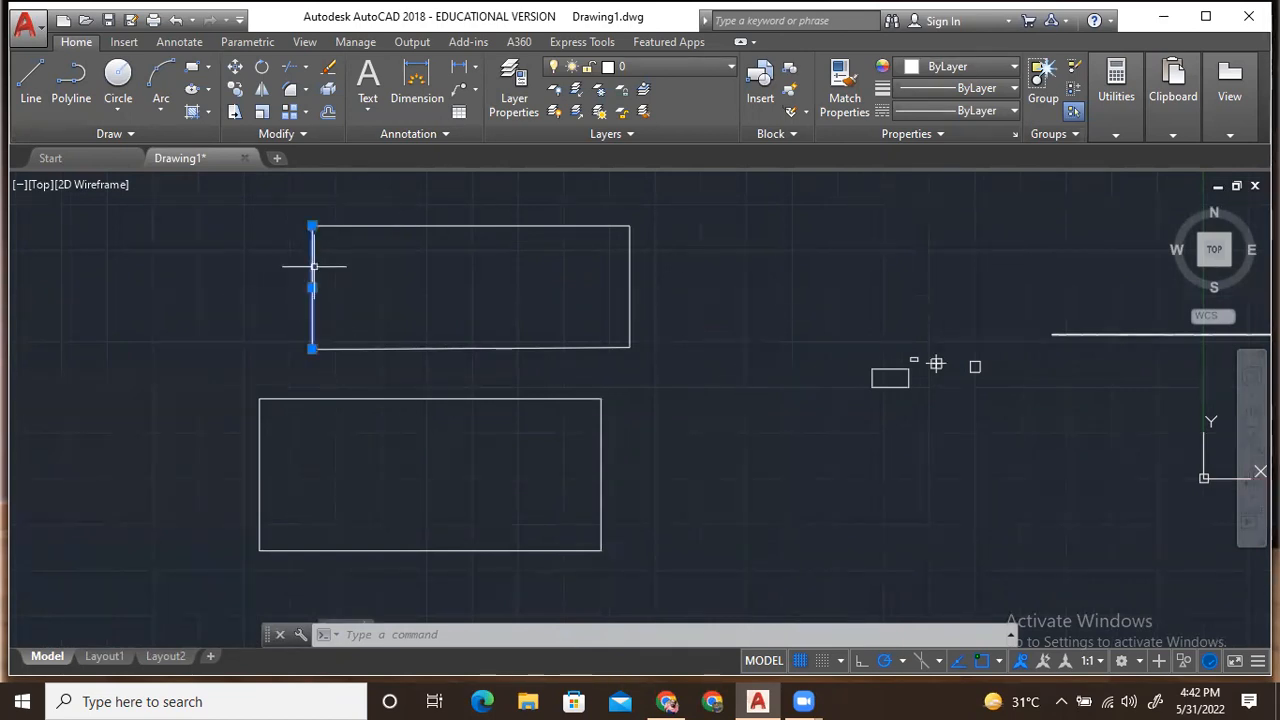
{"action": "left_click", "coordinate": [425, 227]}
{"action": "left_click", "coordinate": [629, 262]}
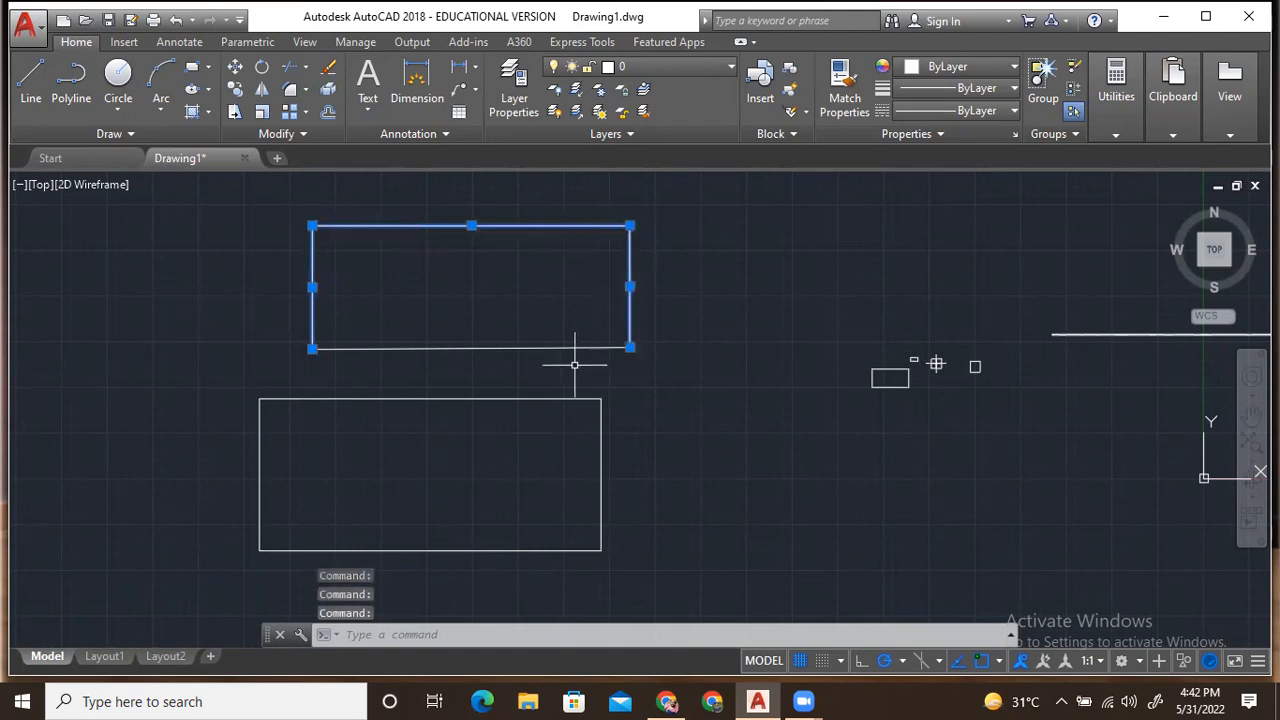
{"action": "left_click", "coordinate": [565, 338]}
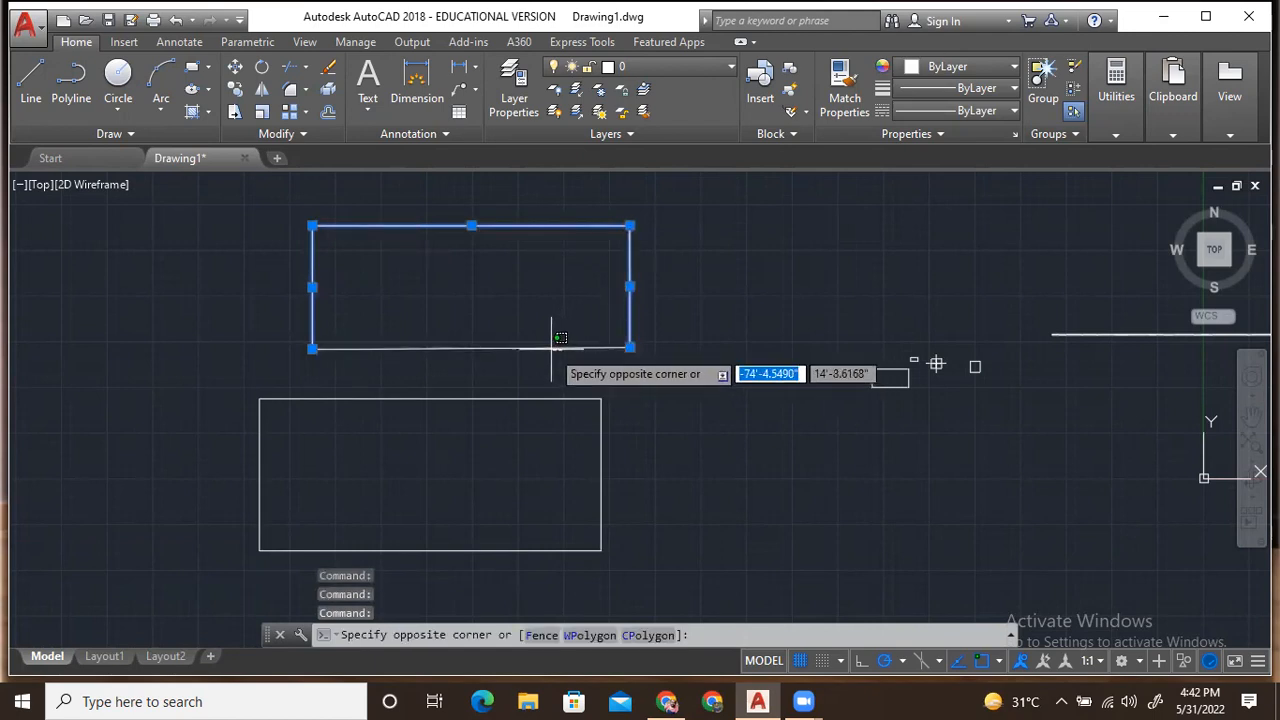
{"action": "left_click", "coordinate": [550, 349]}
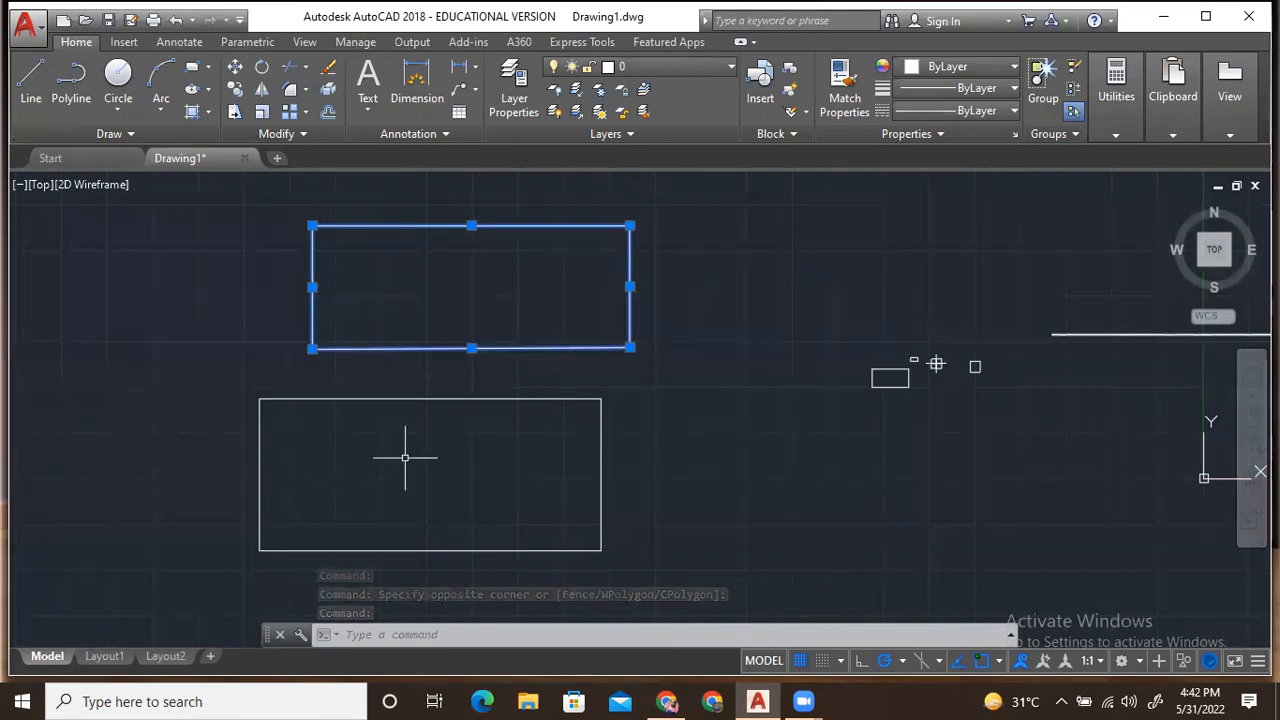
Step: Add the largest rectangle, the 50 by 25 rectangle and the small rectangle to the selection as whole objects, and clear the selection
{"action": "left_click", "coordinate": [330, 398]}
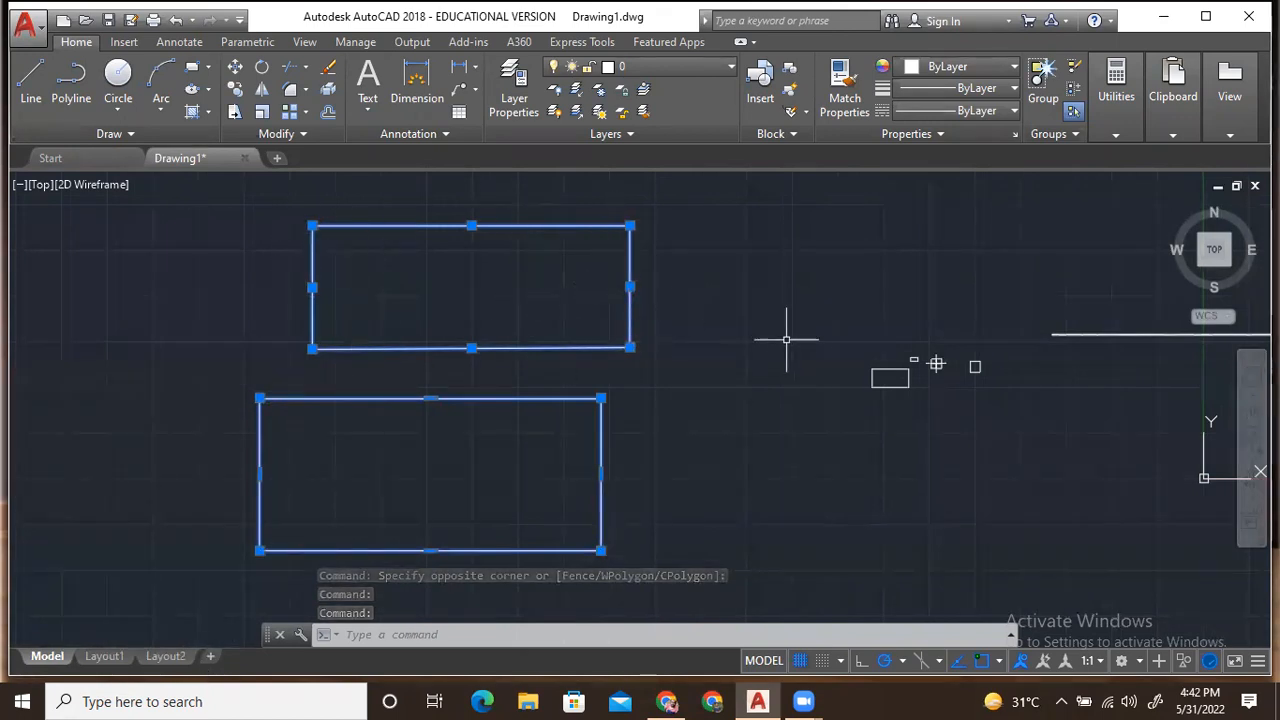
{"action": "left_click", "coordinate": [880, 370]}
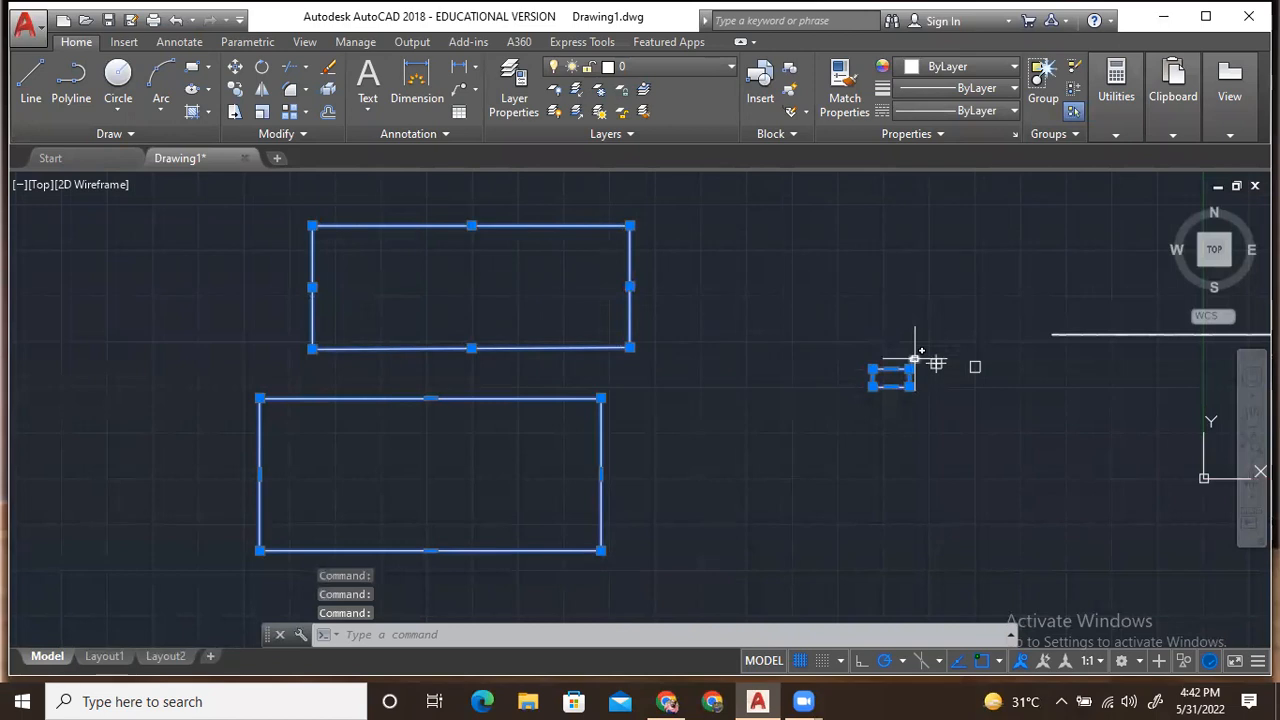
{"action": "scroll", "coordinate": [914, 360], "scroll_direction": "up", "scroll_amount": 4}
{"action": "scroll", "coordinate": [751, 437], "scroll_direction": "down", "scroll_amount": 3}
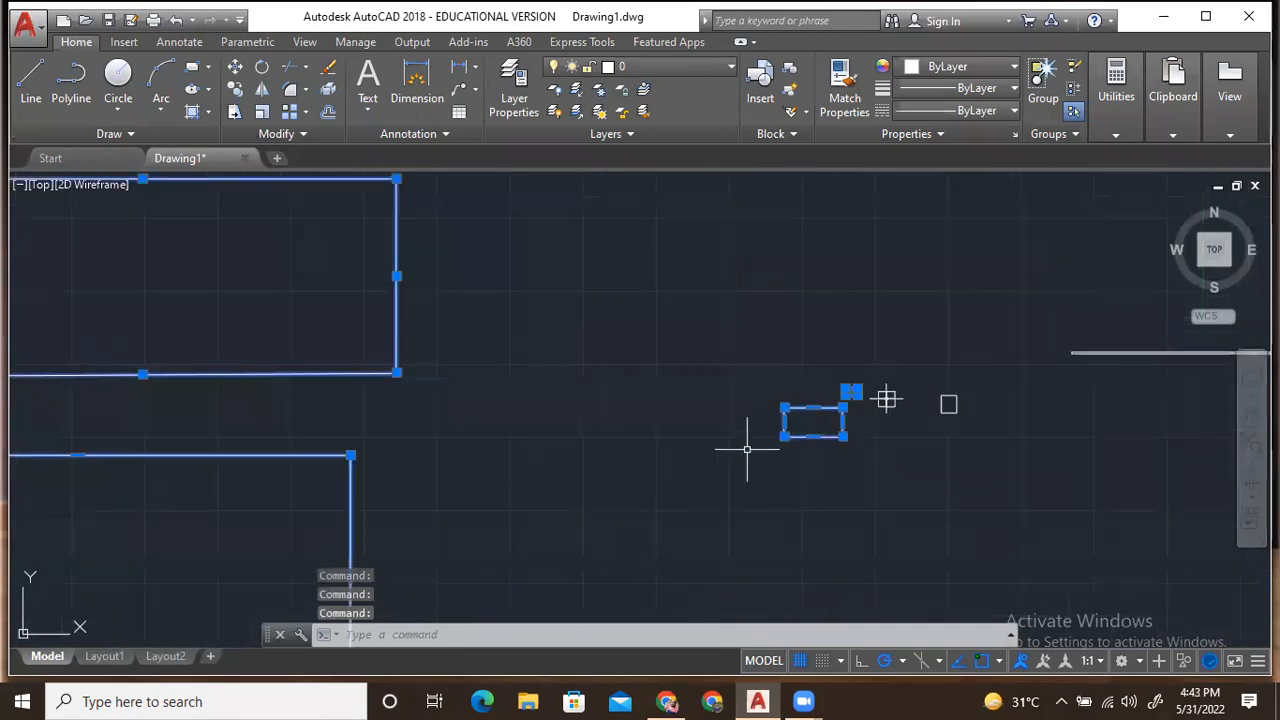
{"action": "middle_click_drag", "start_coordinate": [691, 486], "coordinate": [795, 395]}
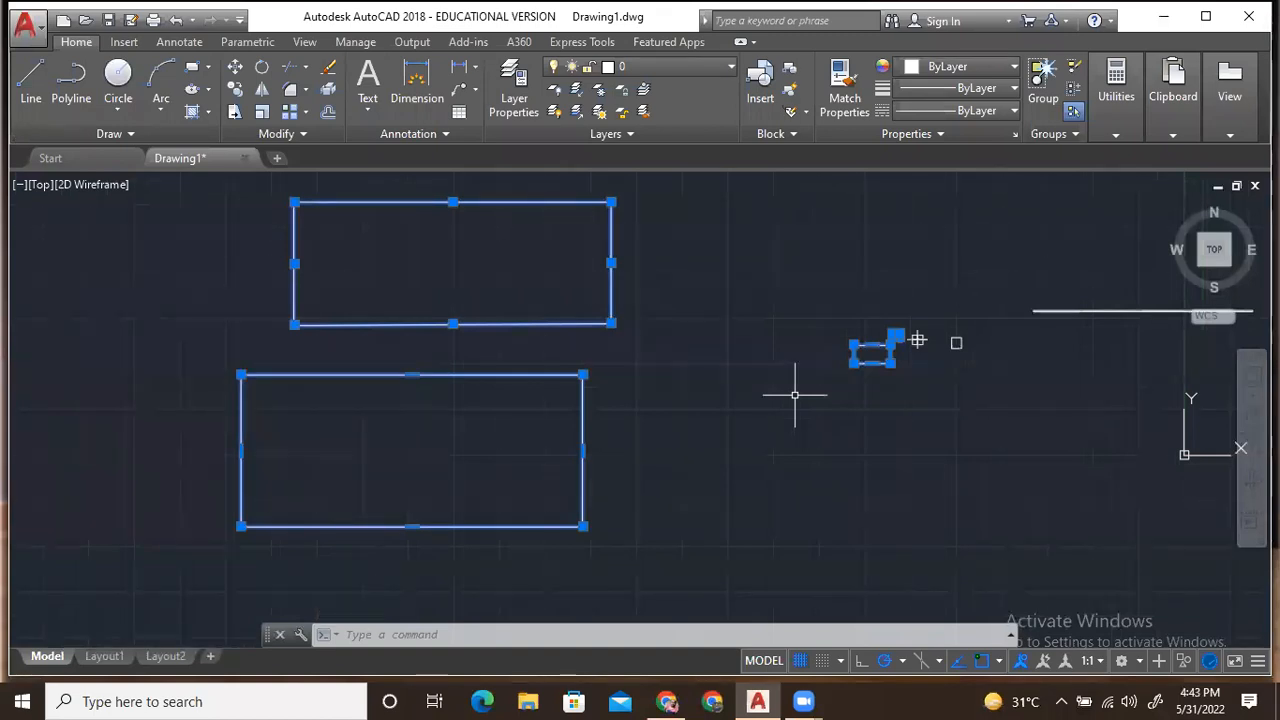
{"action": "key", "text": "Escape"}
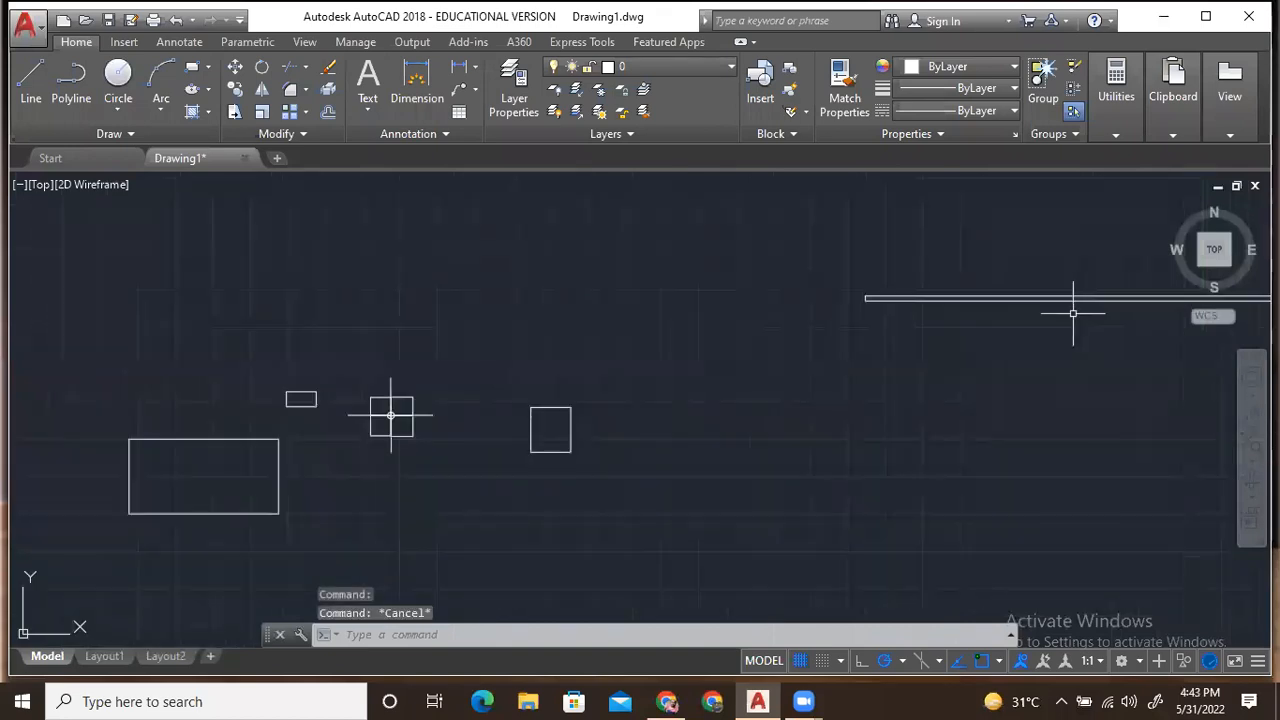
Step: Select the long, thin rectangle as a single object and clear the selection
{"action": "left_click", "coordinate": [1047, 295]}
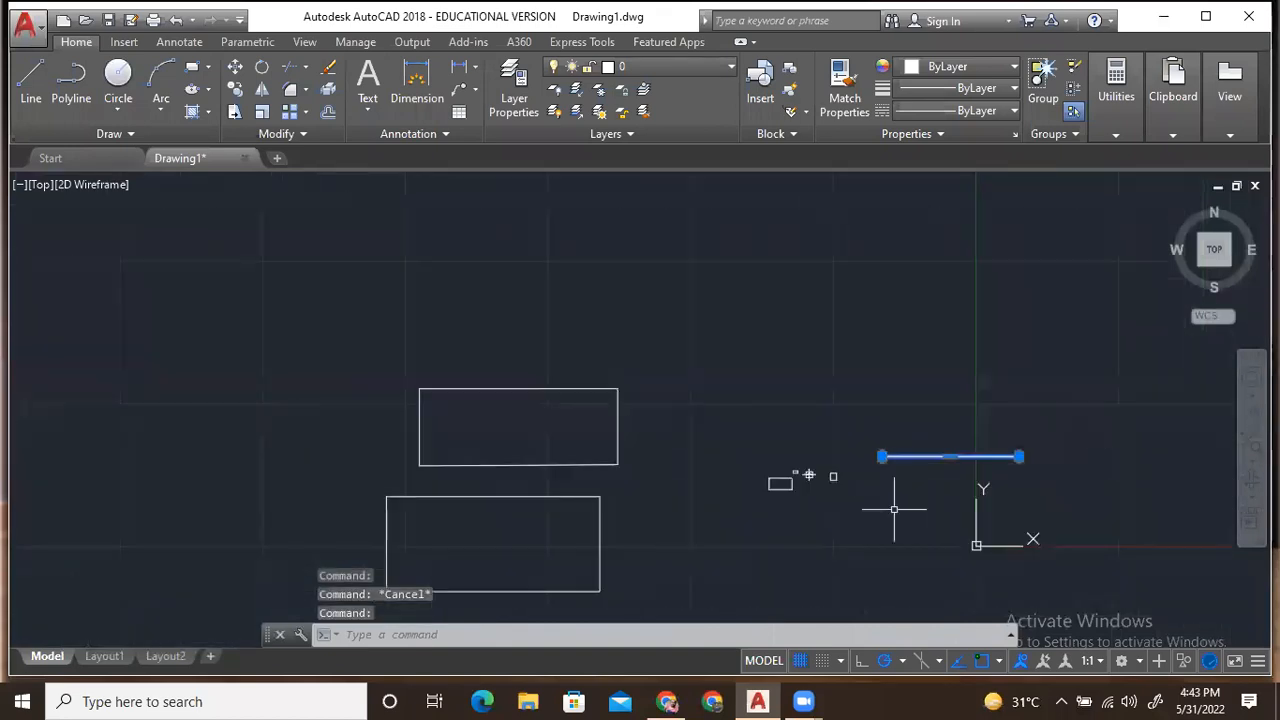
{"action": "scroll", "coordinate": [894, 509], "scroll_direction": "up", "scroll_amount": 2}
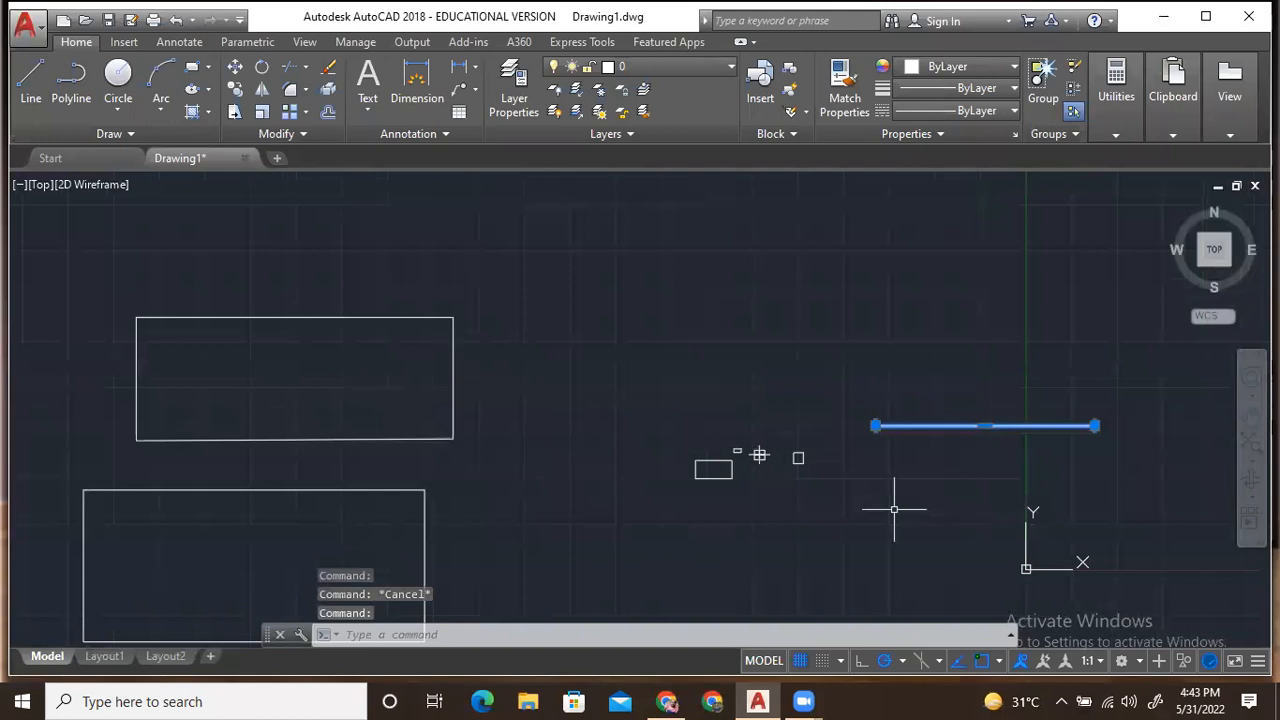
{"action": "key", "text": "Escape"}
{"action": "scroll", "coordinate": [903, 480], "scroll_direction": "down", "scroll_amount": 2}
{"action": "middle_click_drag", "start_coordinate": [914, 471], "coordinate": [978, 377]}
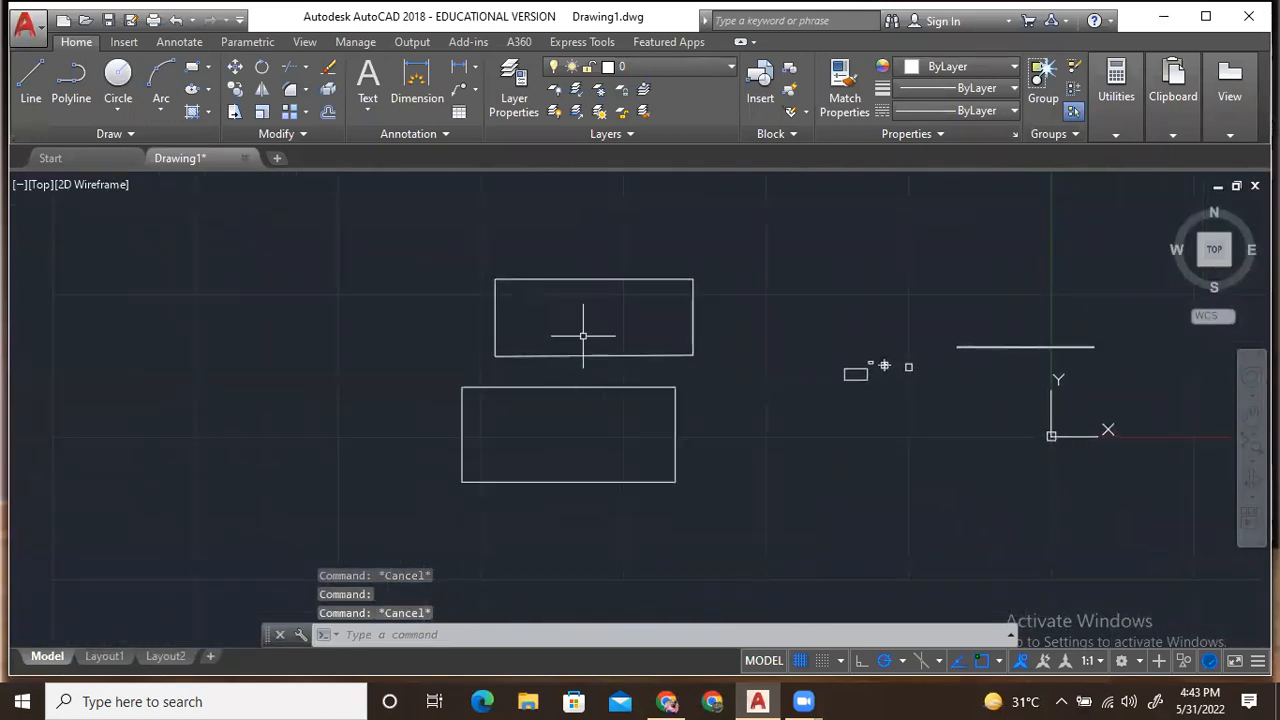
Step: Turn Ortho on and stretch the largest rectangle by its edge midpoints, moving the top edge inward and the right edge outward
{"action": "left_click", "coordinate": [582, 388]}
{"action": "scroll", "coordinate": [588, 391], "scroll_direction": "up", "scroll_amount": 6}
{"action": "scroll", "coordinate": [588, 391], "scroll_direction": "down", "scroll_amount": 2}
{"action": "middle_click_drag", "start_coordinate": [526, 392], "coordinate": [543, 297]}
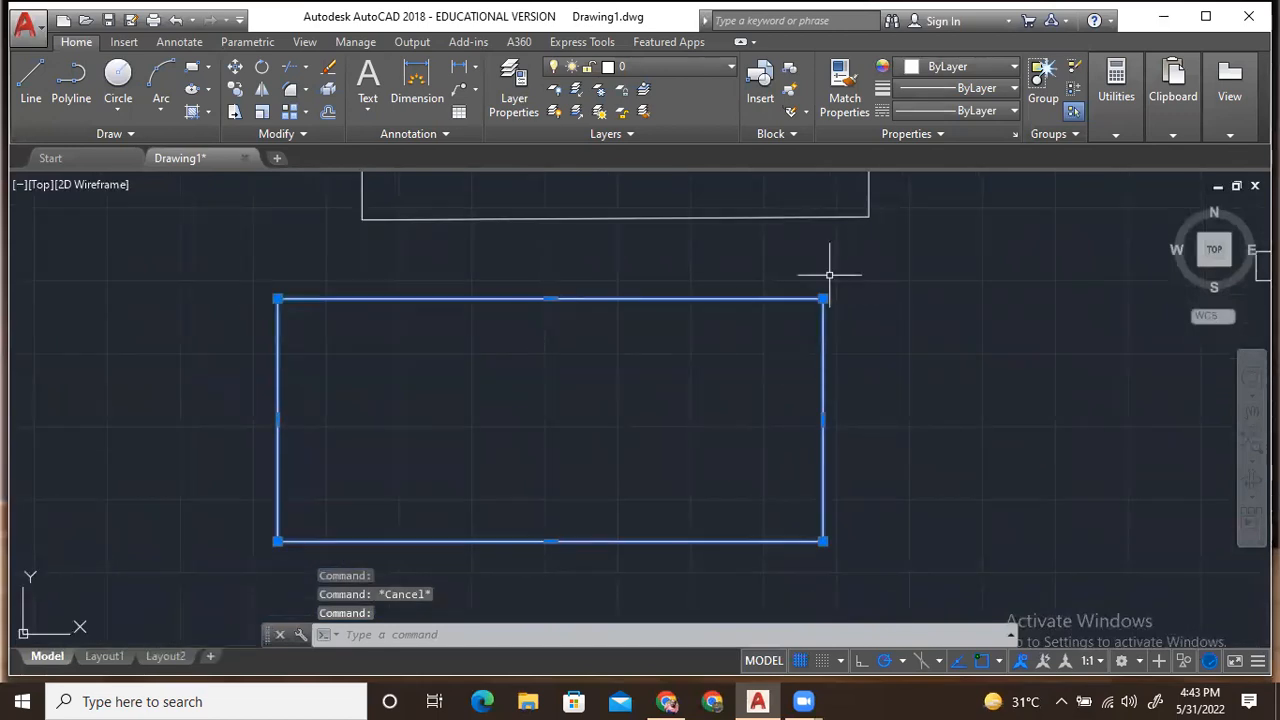
{"action": "left_click", "coordinate": [550, 298]}
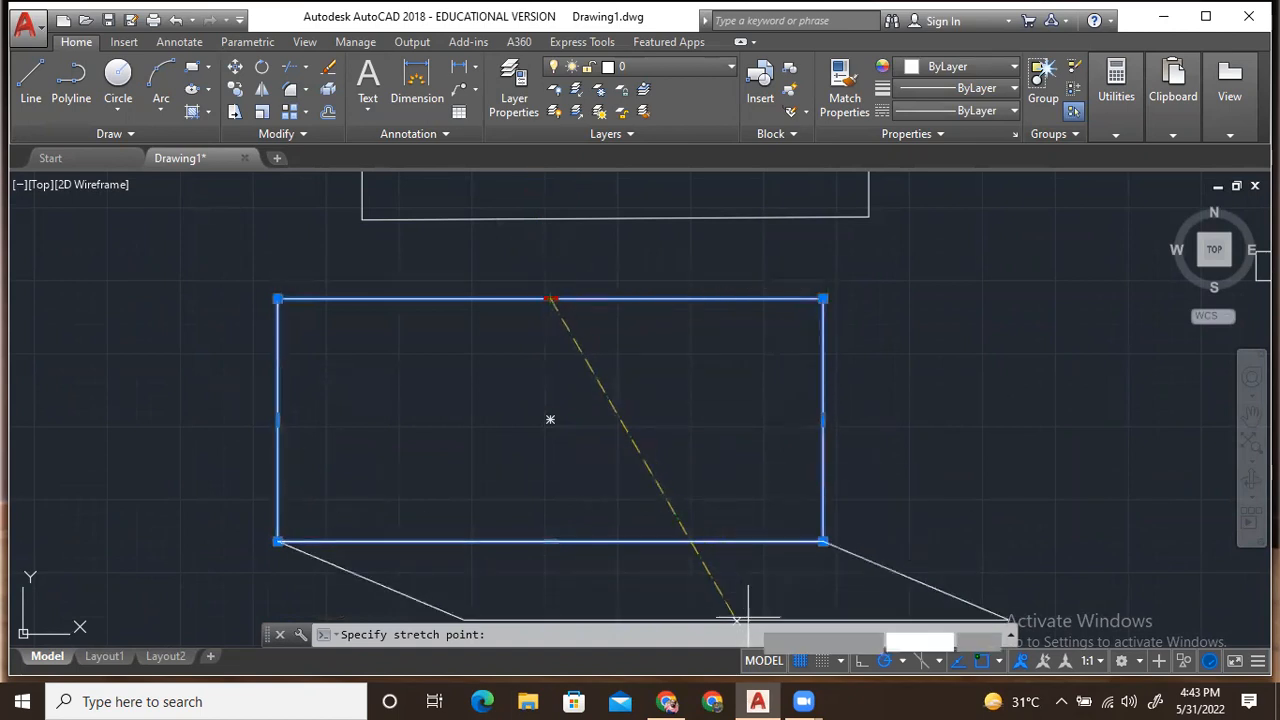
{"action": "key", "text": "F8"}
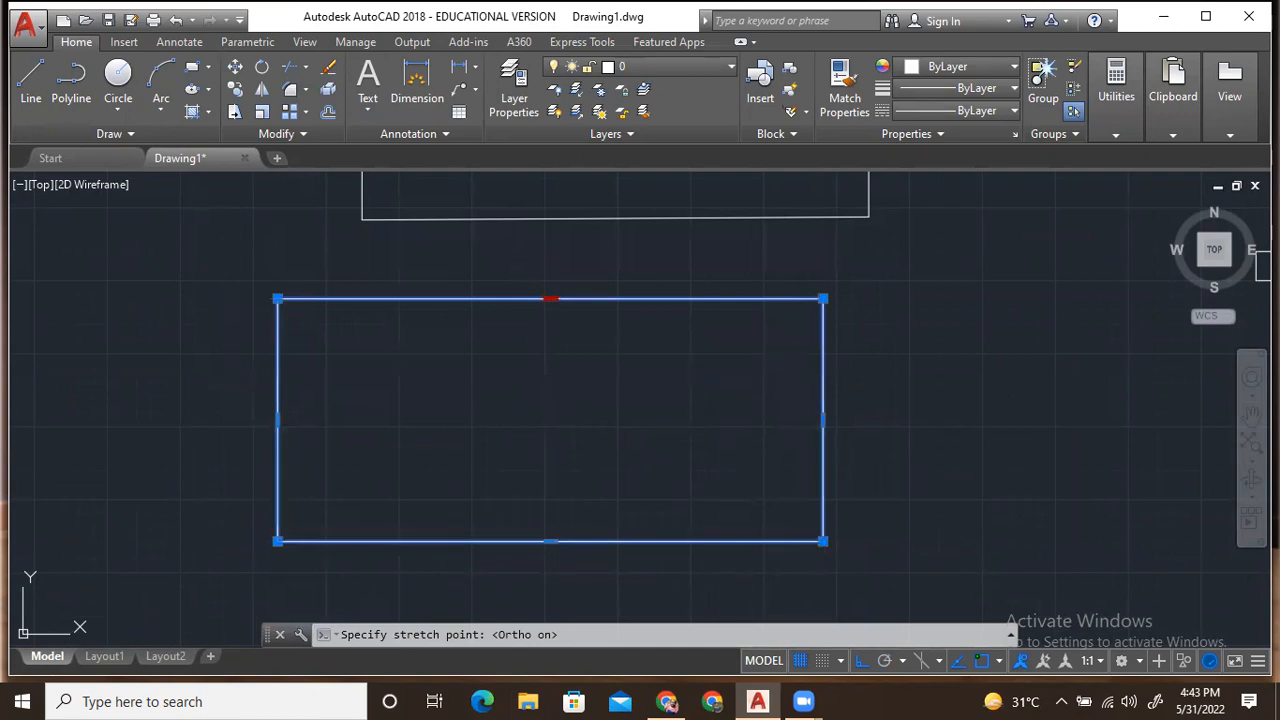
{"action": "left_click", "coordinate": [550, 367]}
{"action": "left_click", "coordinate": [822, 453]}
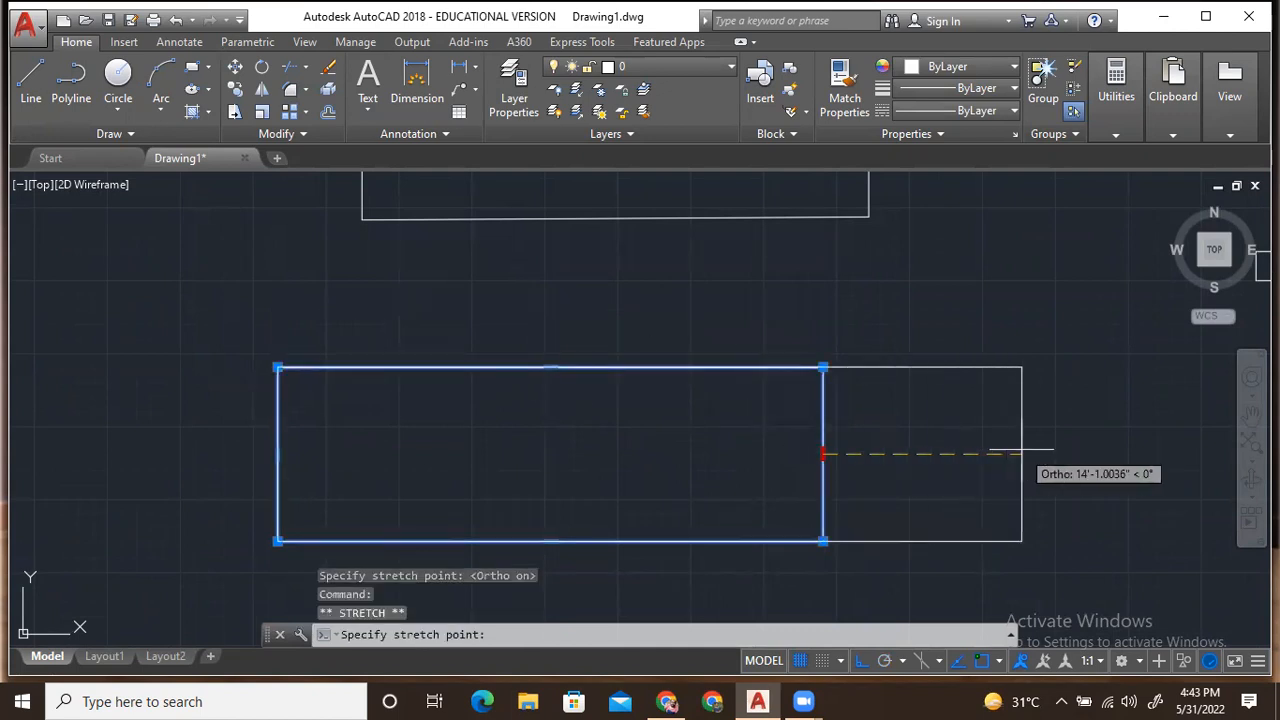
{"action": "left_click", "coordinate": [1021, 453]}
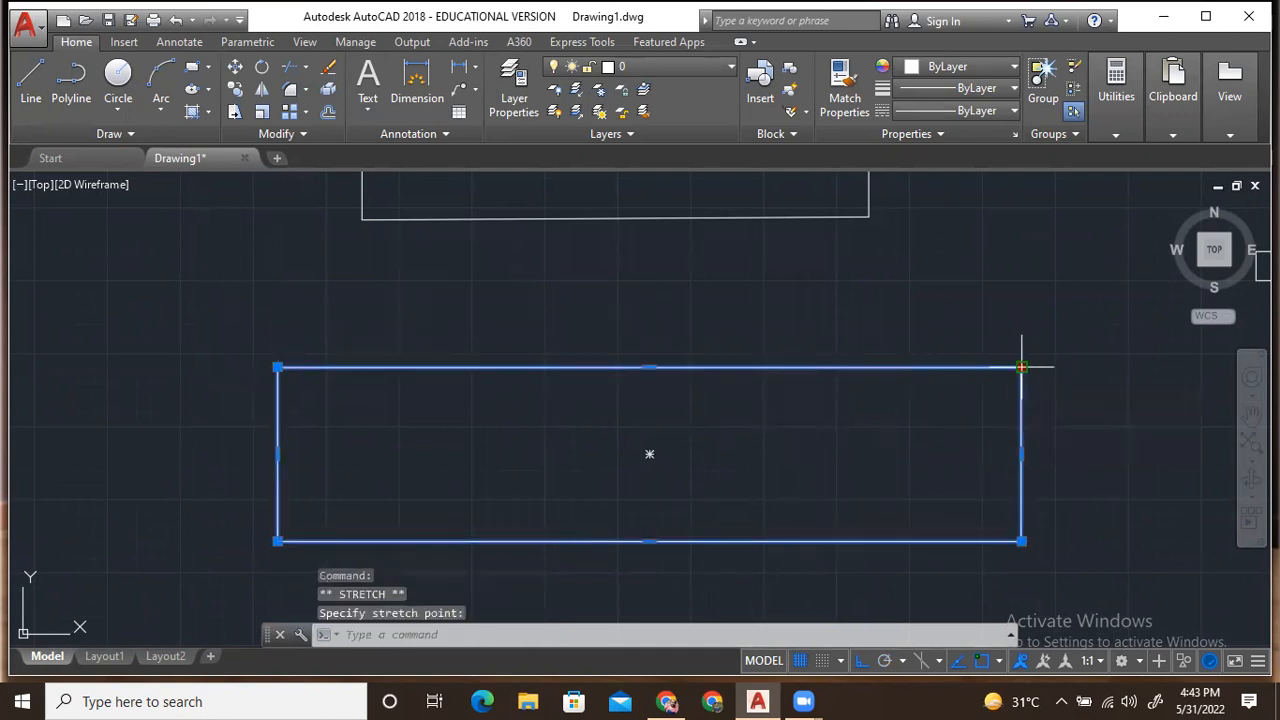
Step: Stretch the same rectangle's upper-right corner inward, and its lower-right corner further inward, to give it a slanted right side
{"action": "left_click", "coordinate": [871, 500]}
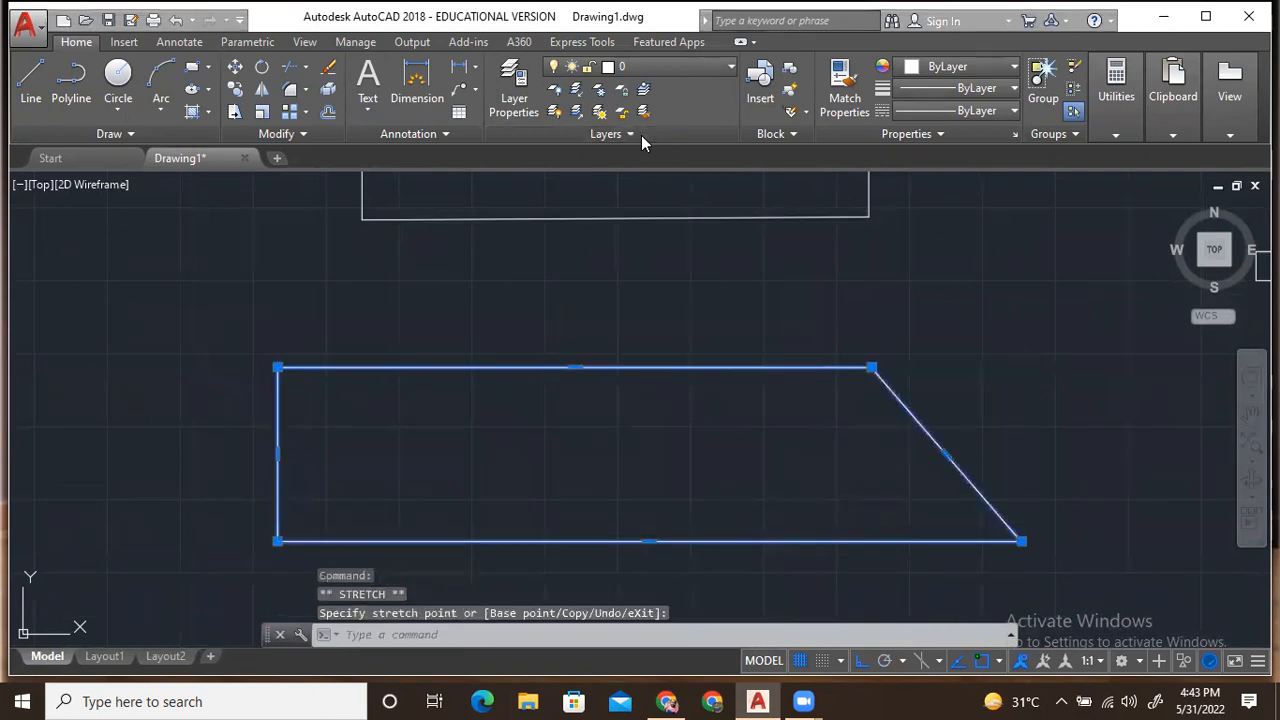
{"action": "left_click", "coordinate": [1022, 541]}
{"action": "left_click", "coordinate": [675, 470]}
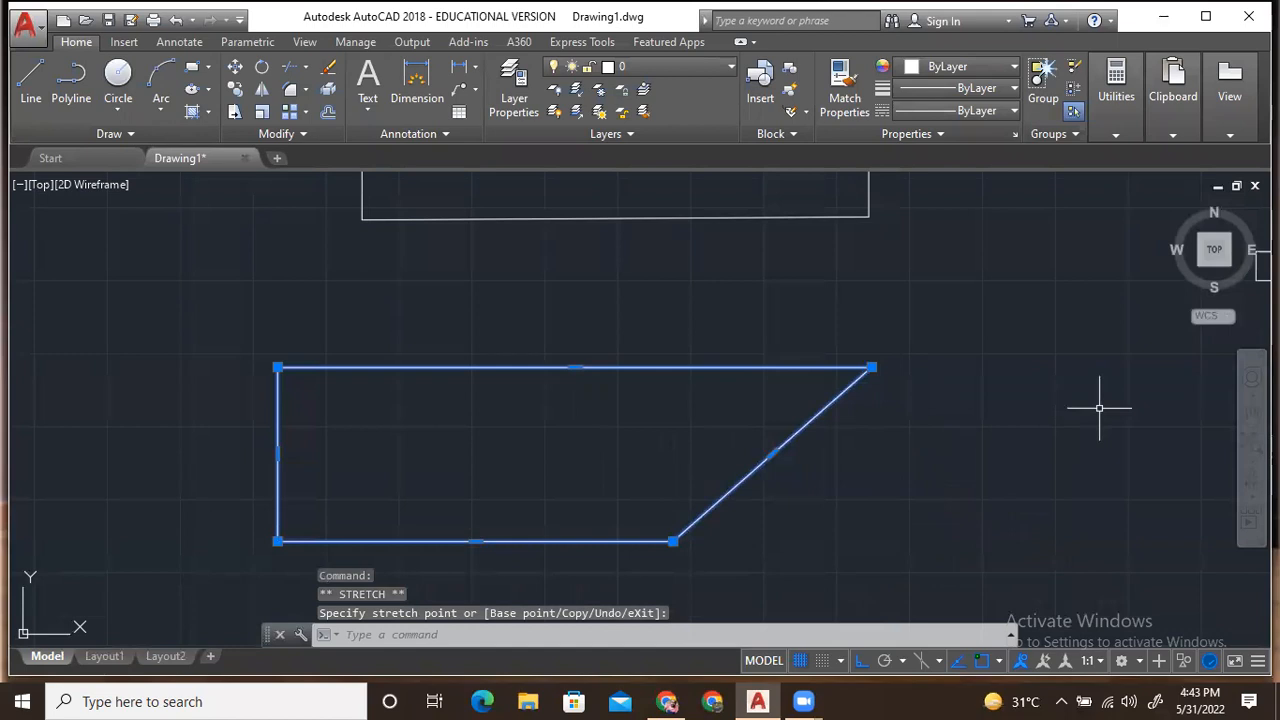
Step: Draw an outline of four orthogonal lines in the empty space left of the existing shapes, leaving a gap at its upper-left corner
{"action": "scroll", "coordinate": [896, 418], "scroll_direction": "down", "scroll_amount": 8}
{"action": "scroll", "coordinate": [900, 455], "scroll_direction": "up", "scroll_amount": 2}
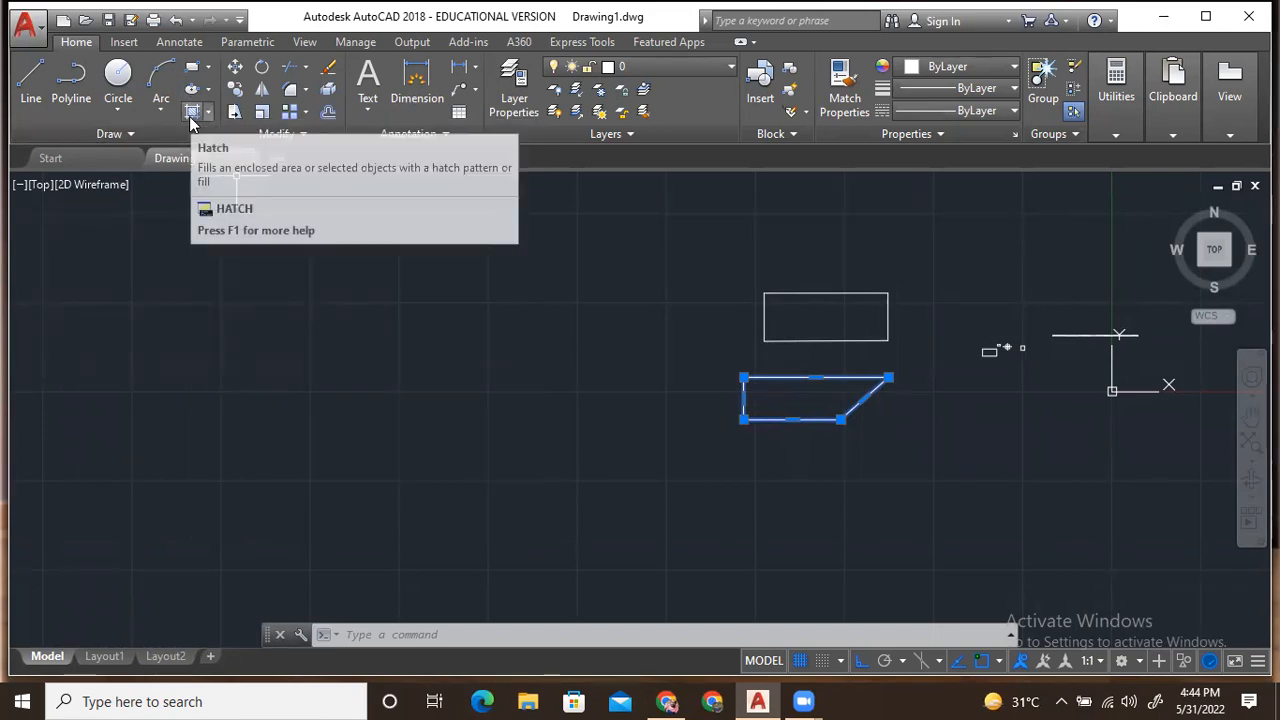
{"action": "left_click", "coordinate": [208, 113]}
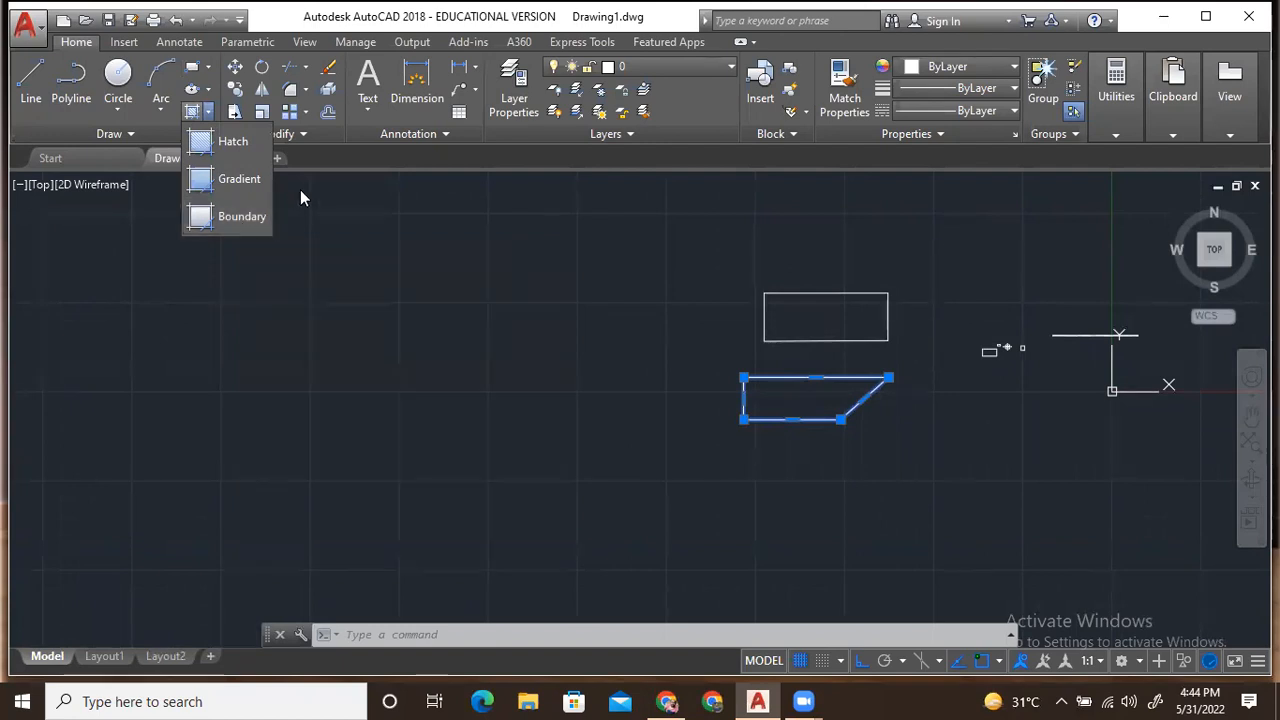
{"action": "type", "text": "l"}
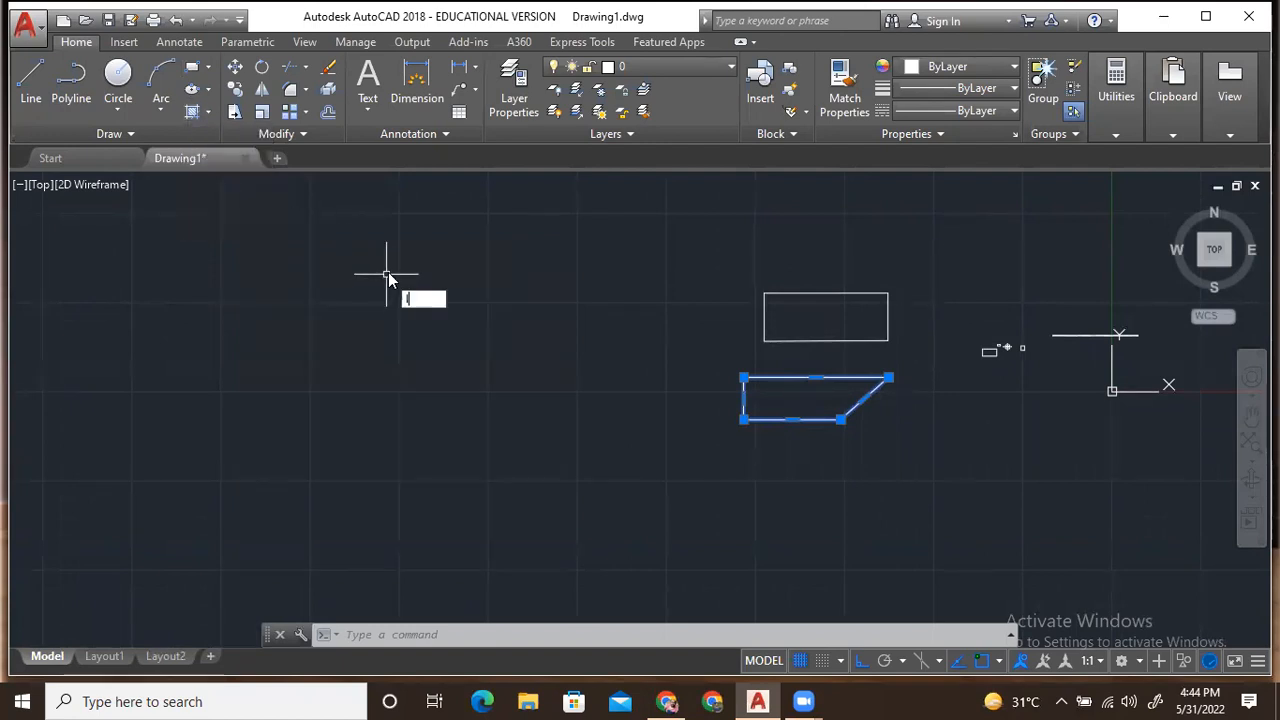
{"action": "key", "text": "Return"}
{"action": "left_click", "coordinate": [367, 286]}
{"action": "left_click", "coordinate": [580, 286]}
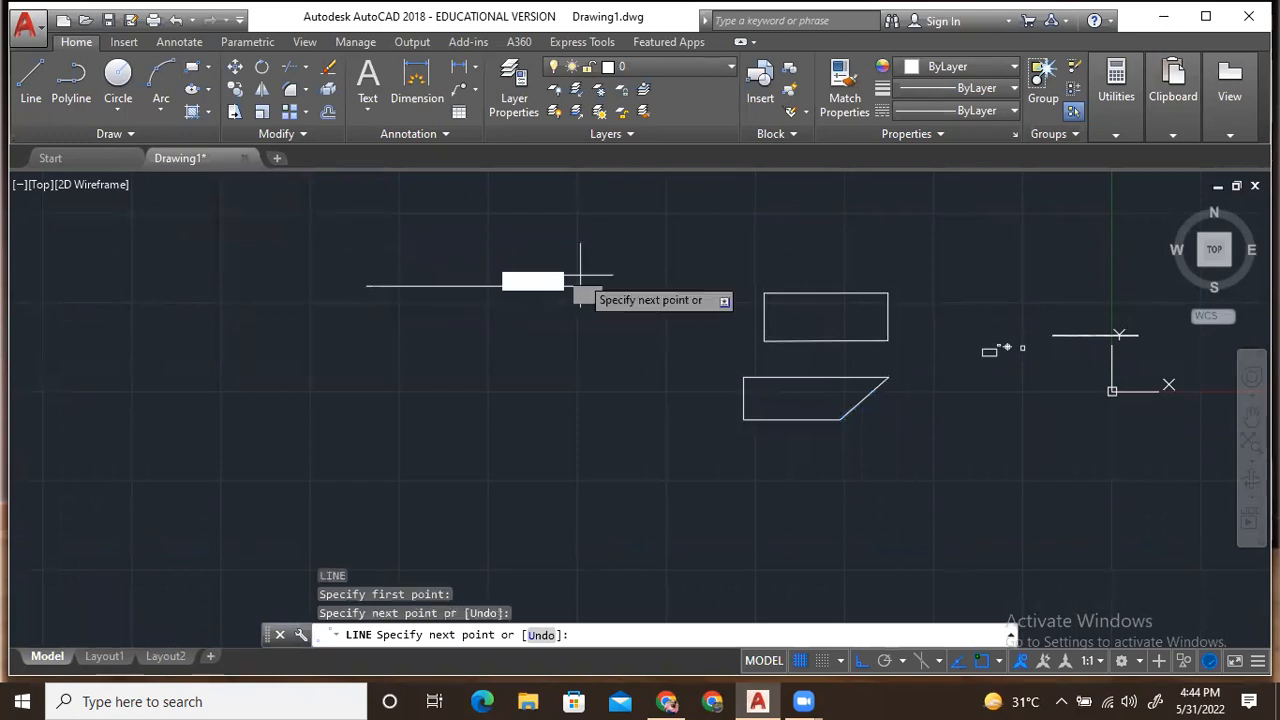
{"action": "left_click", "coordinate": [580, 492]}
{"action": "left_click", "coordinate": [342, 493]}
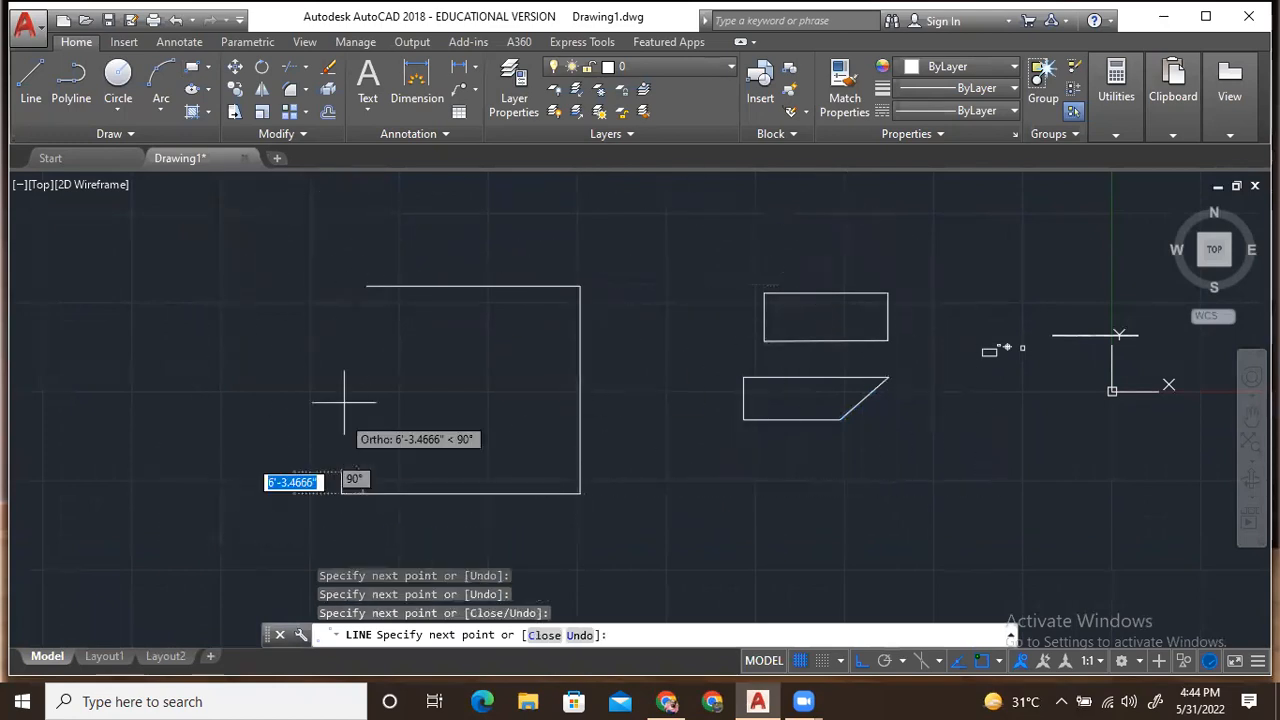
{"action": "left_click", "coordinate": [355, 310]}
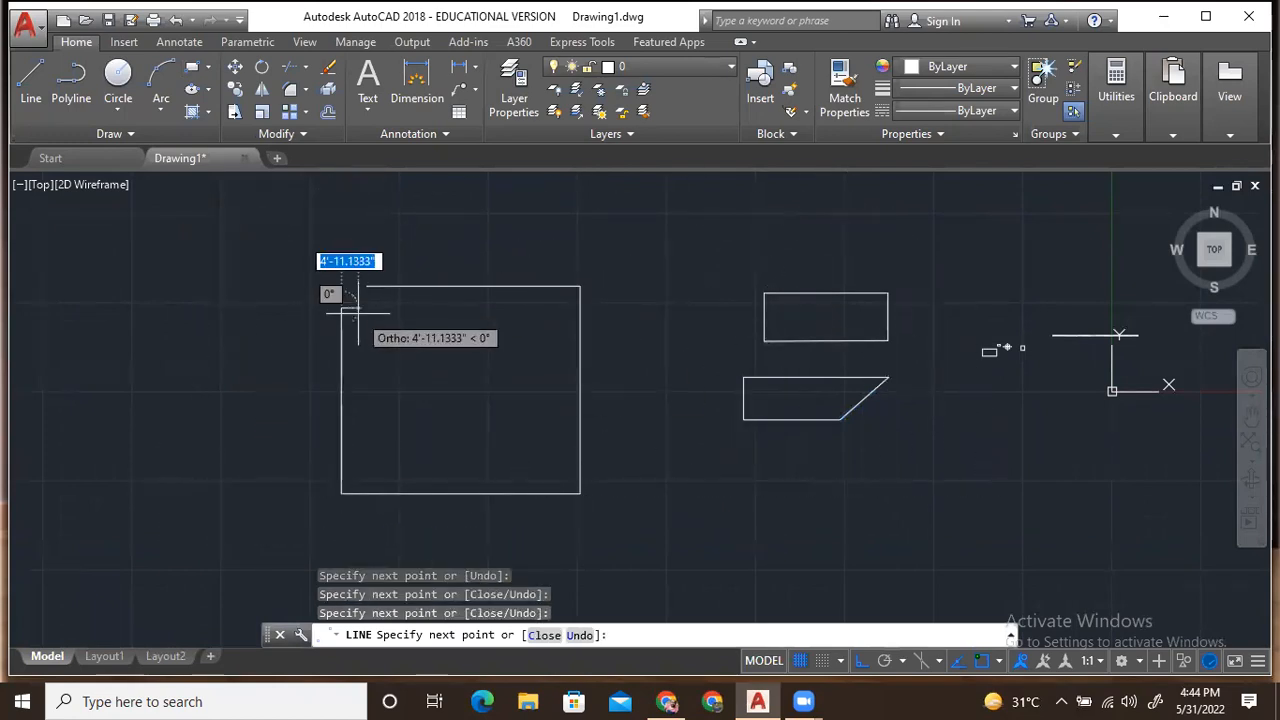
{"action": "key", "text": "Escape"}
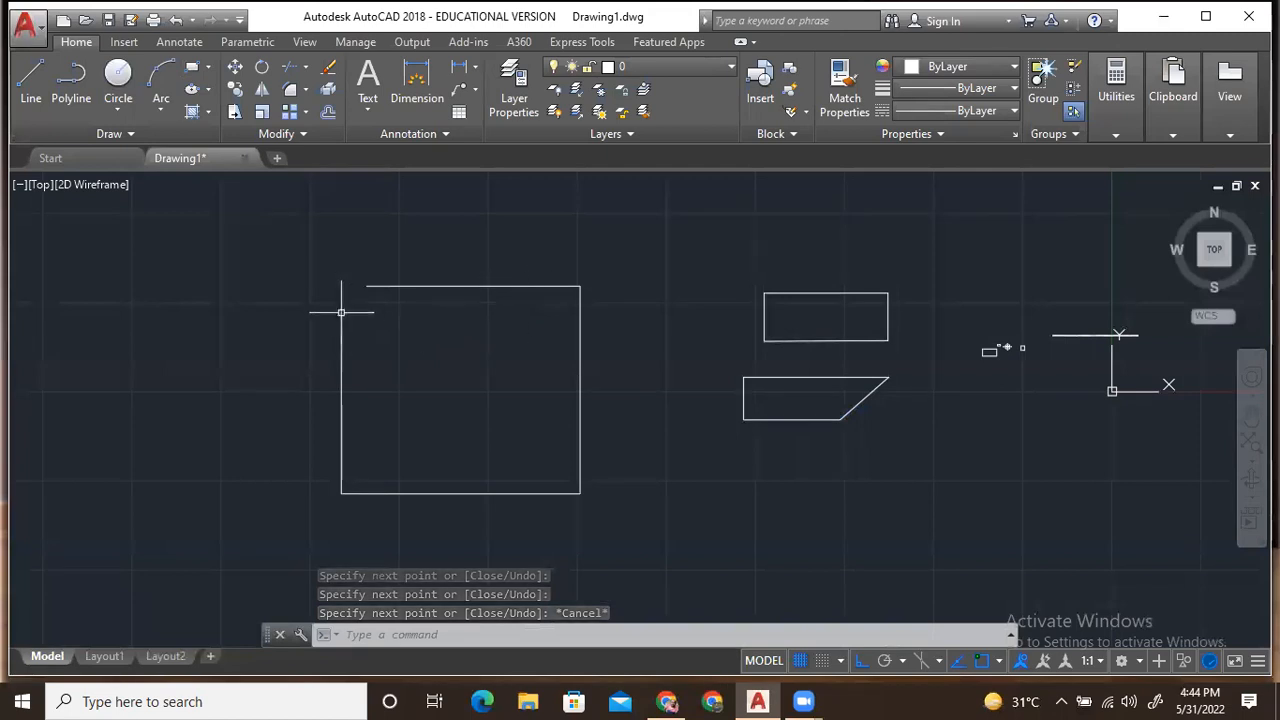
Step: Select the open outline's four lines individually and stretch the left line's upper end to the top line's left end, closing the gap
{"action": "scroll", "coordinate": [336, 296], "scroll_direction": "up", "scroll_amount": 4}
{"action": "scroll", "coordinate": [375, 328], "scroll_direction": "down", "scroll_amount": 4}
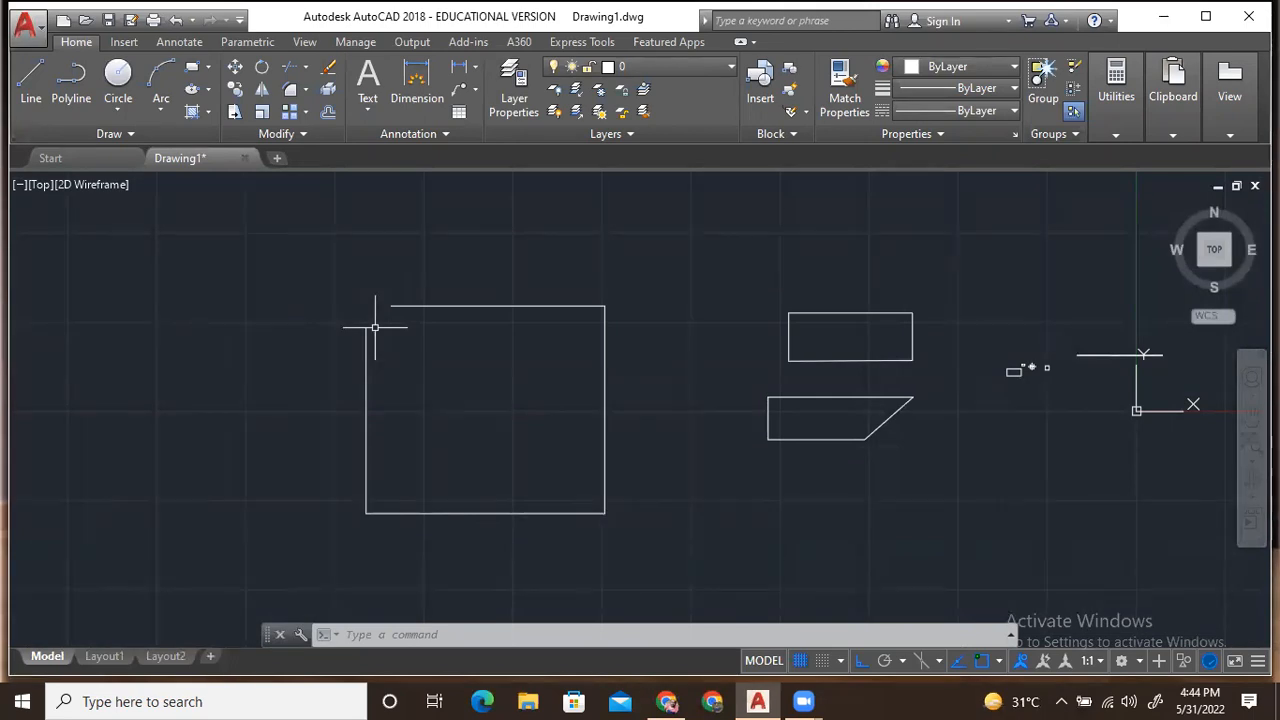
{"action": "left_click", "coordinate": [584, 304]}
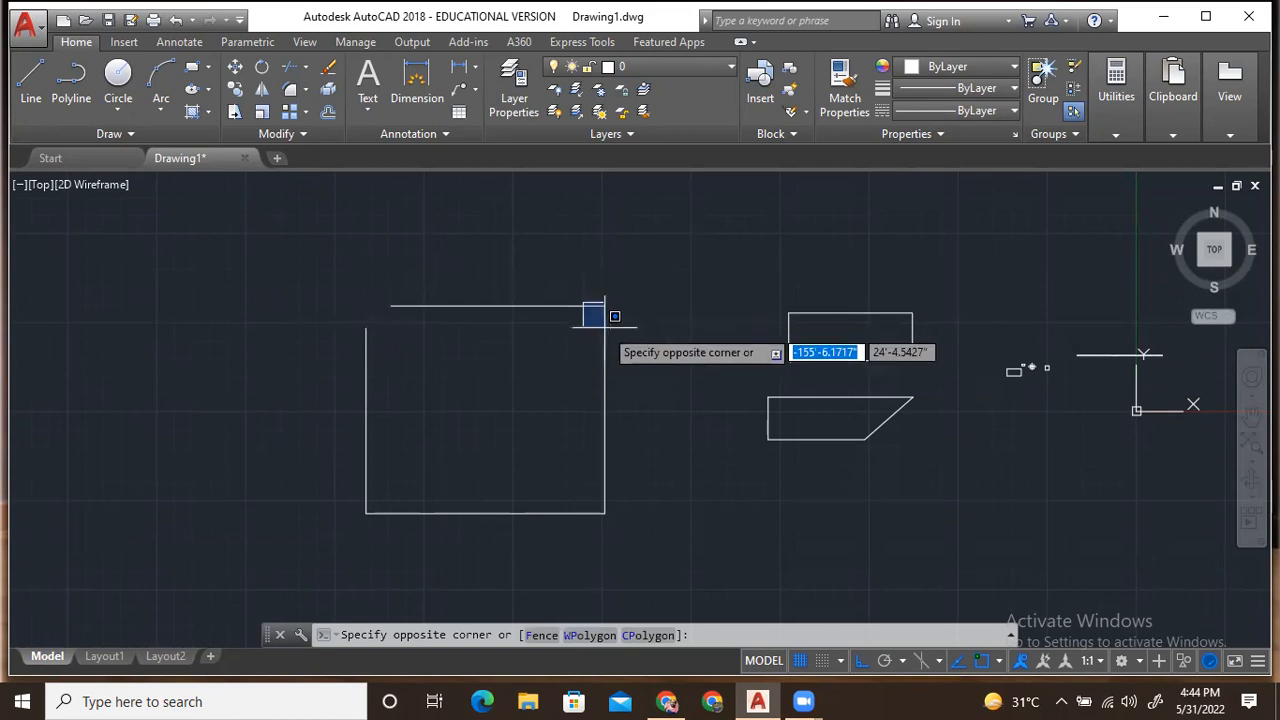
{"action": "left_click", "coordinate": [568, 328]}
{"action": "left_click", "coordinate": [604, 362]}
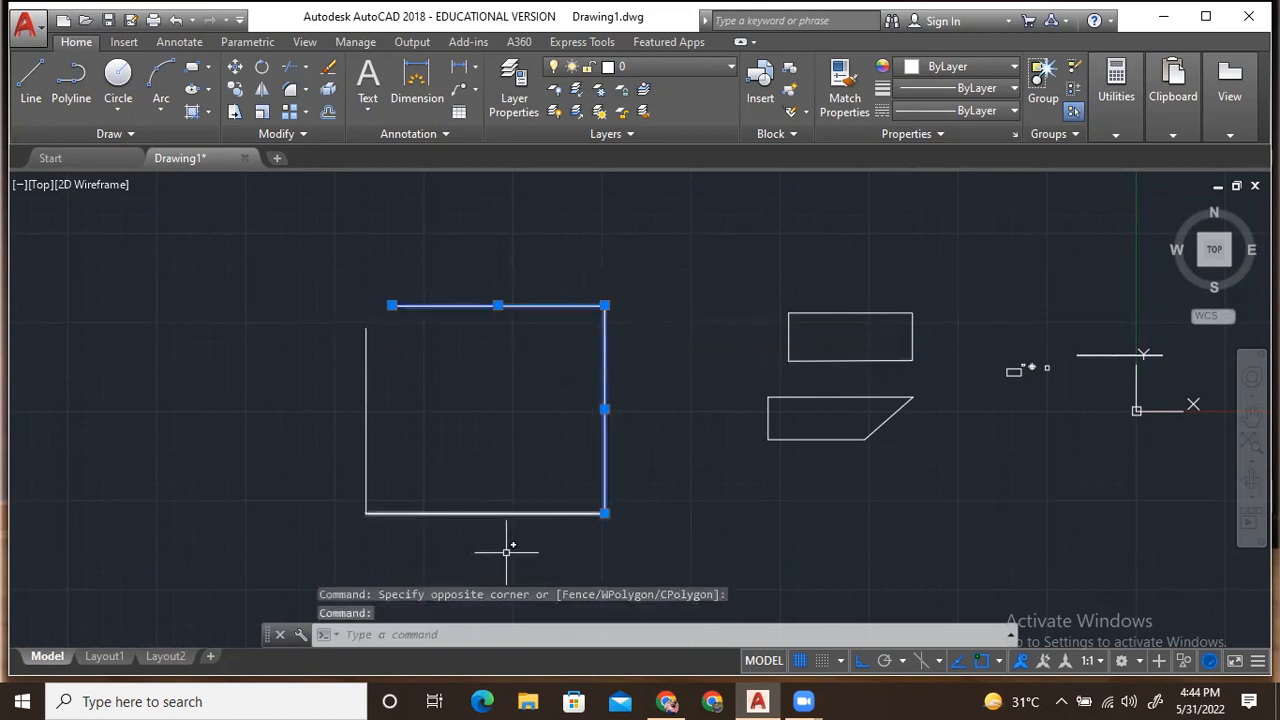
{"action": "left_click", "coordinate": [508, 513]}
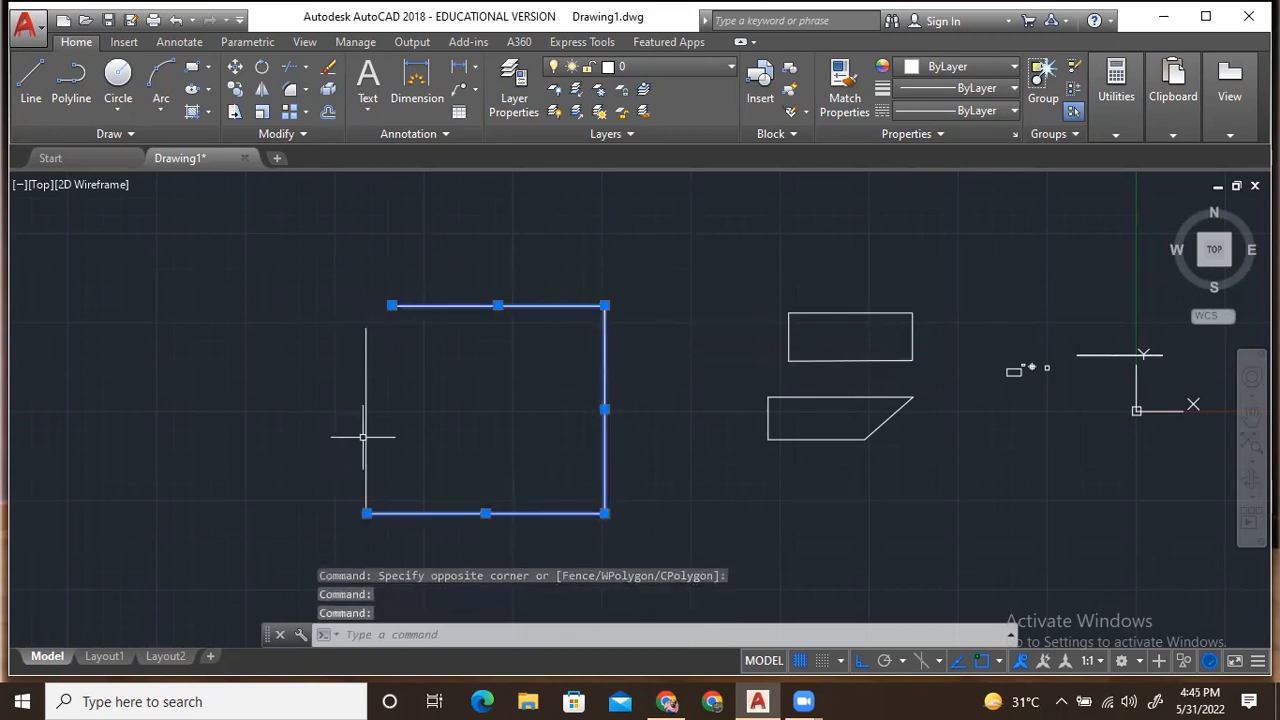
{"action": "left_click", "coordinate": [364, 436]}
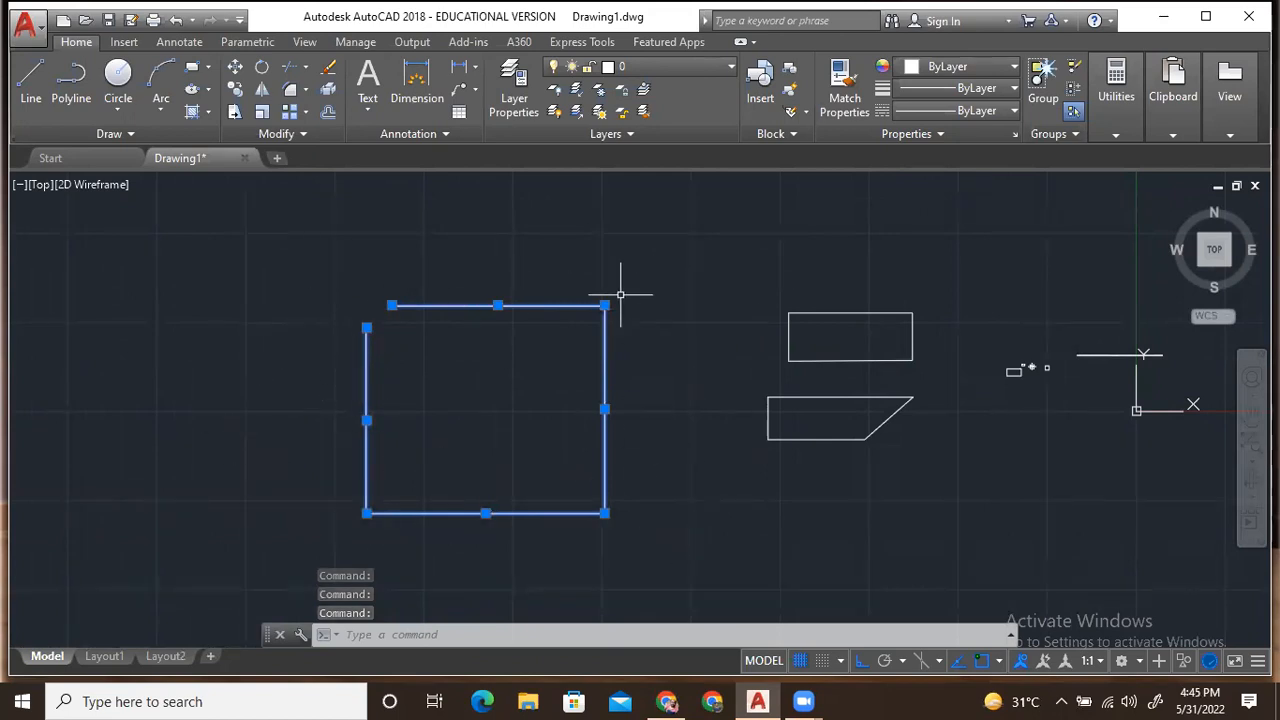
{"action": "scroll", "coordinate": [538, 317], "scroll_direction": "up", "scroll_amount": 2}
{"action": "left_click", "coordinate": [263, 335]}
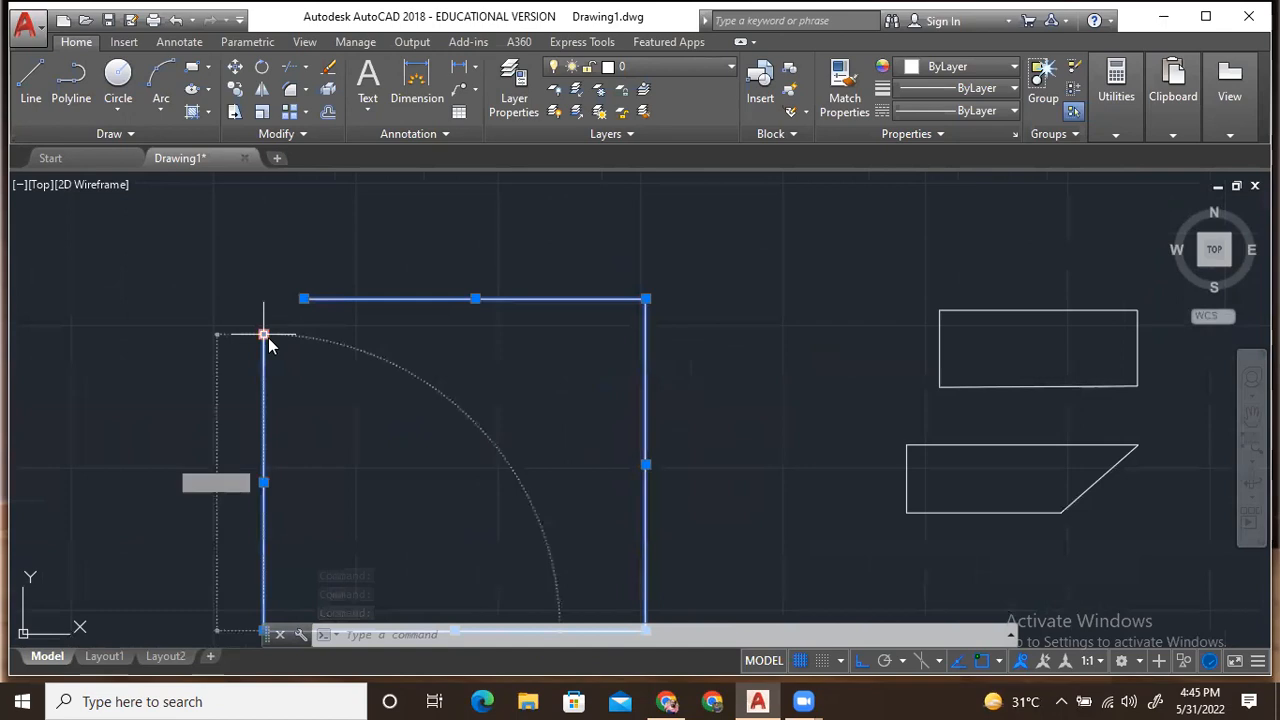
{"action": "left_click", "coordinate": [263, 335]}
{"action": "left_click", "coordinate": [304, 298]}
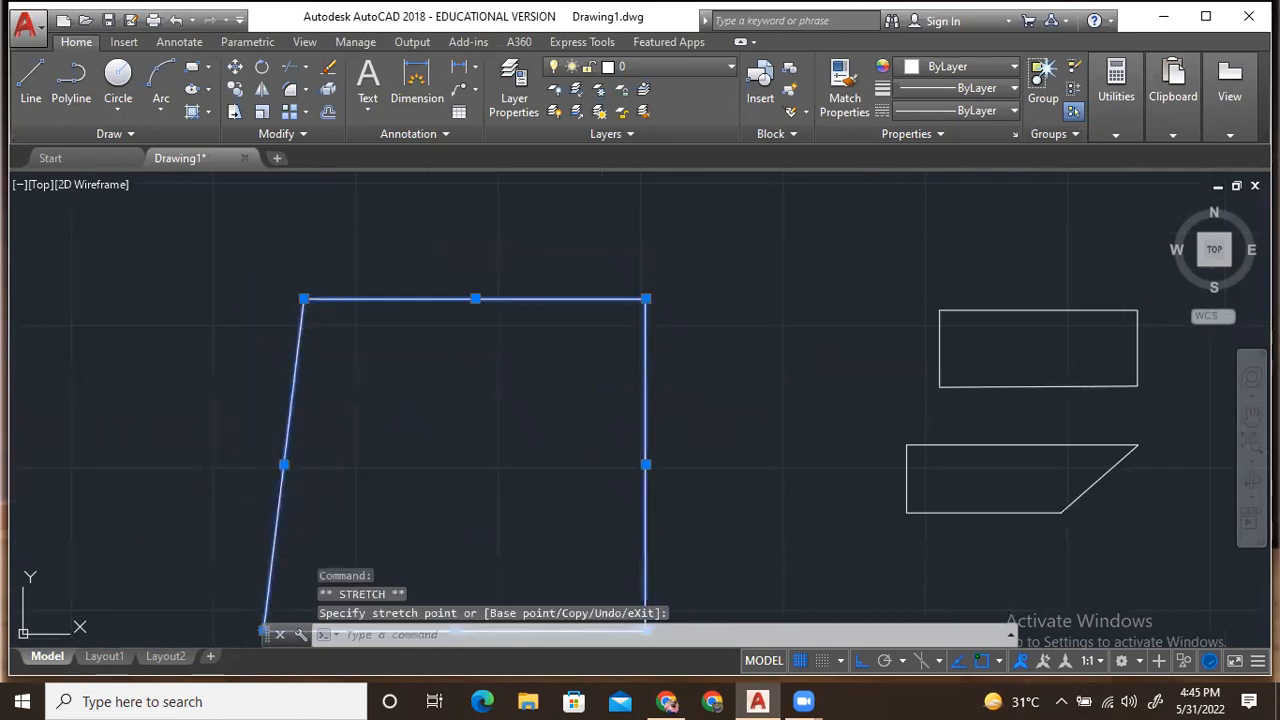
{"action": "key", "text": "Escape"}
{"action": "scroll", "coordinate": [766, 391], "scroll_direction": "down", "scroll_amount": 4}
{"action": "scroll", "coordinate": [620, 352], "scroll_direction": "up", "scroll_amount": 2}
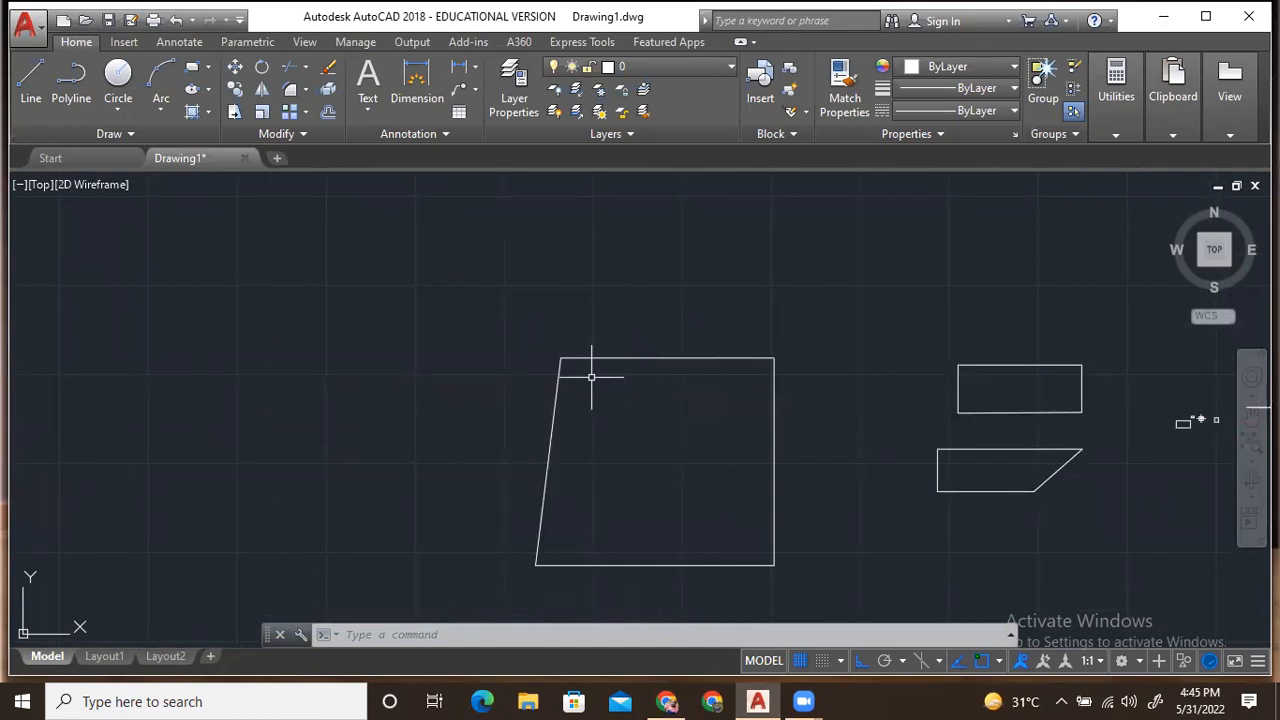
{"action": "left_click", "coordinate": [209, 111]}
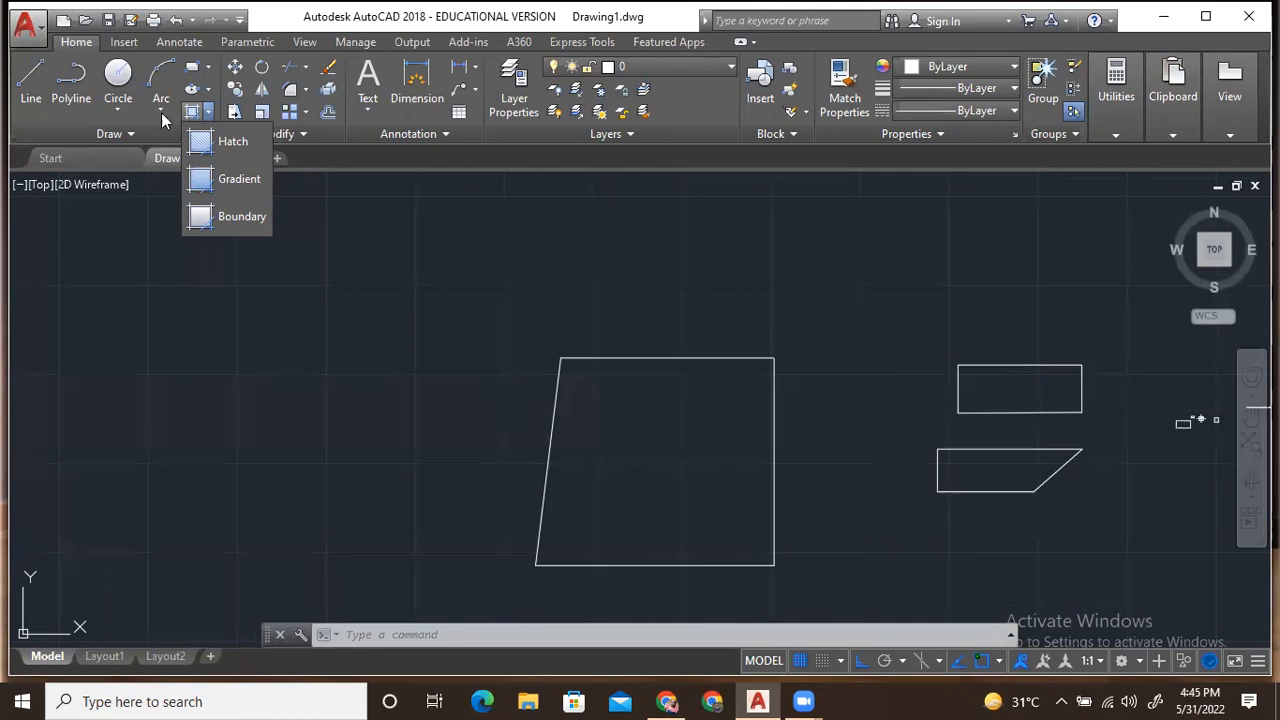
{"action": "left_click", "coordinate": [190, 115]}
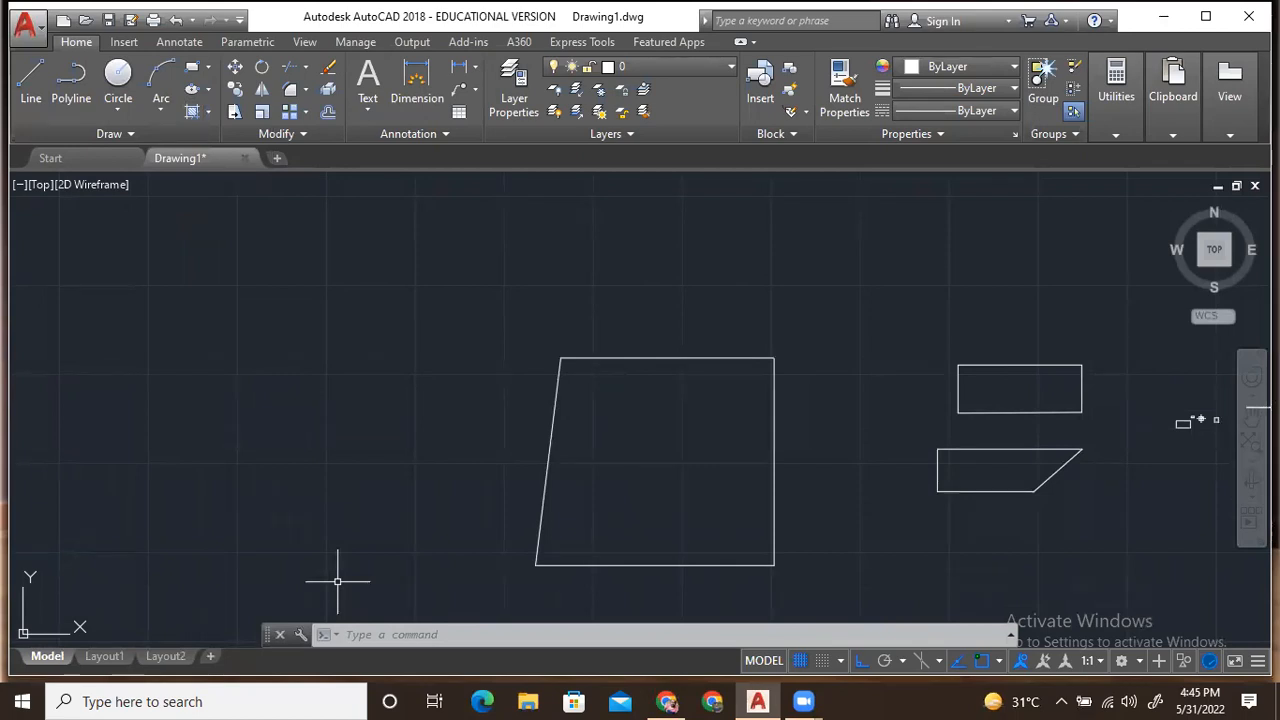
{"action": "type", "text": "HA"}
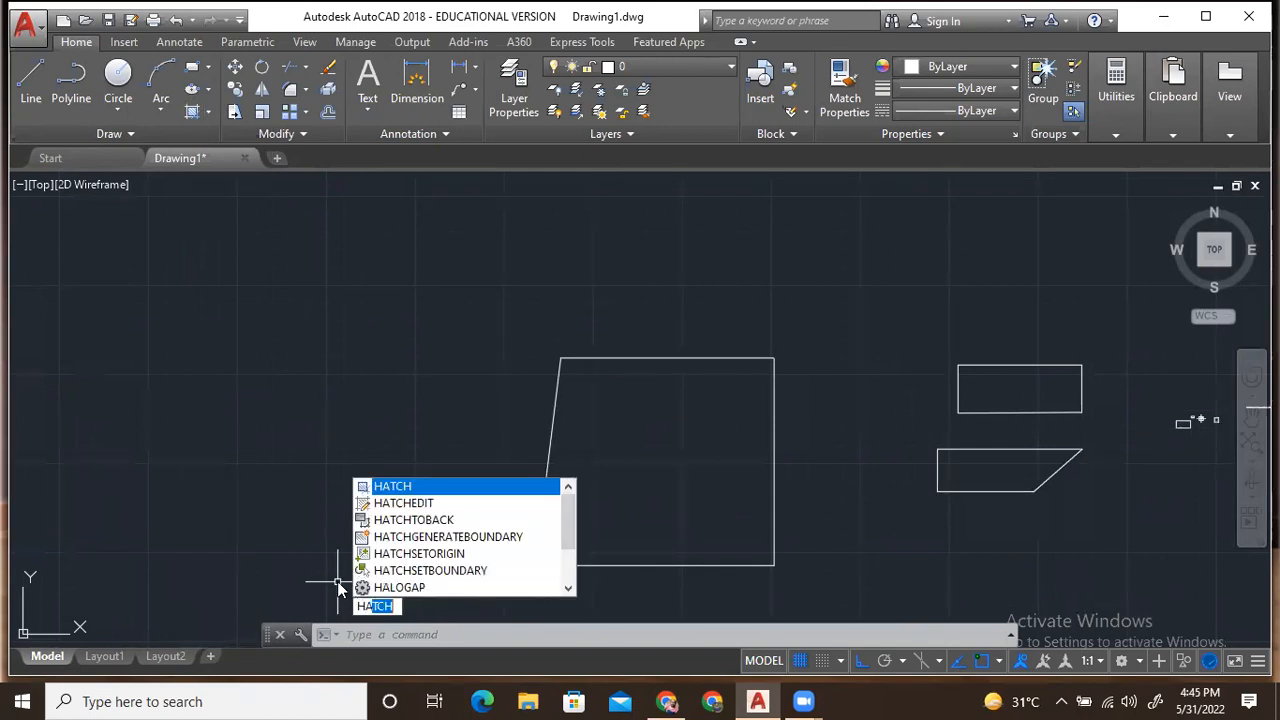
{"action": "key", "text": "BackSpace"}
{"action": "key", "text": "BackSpace"}
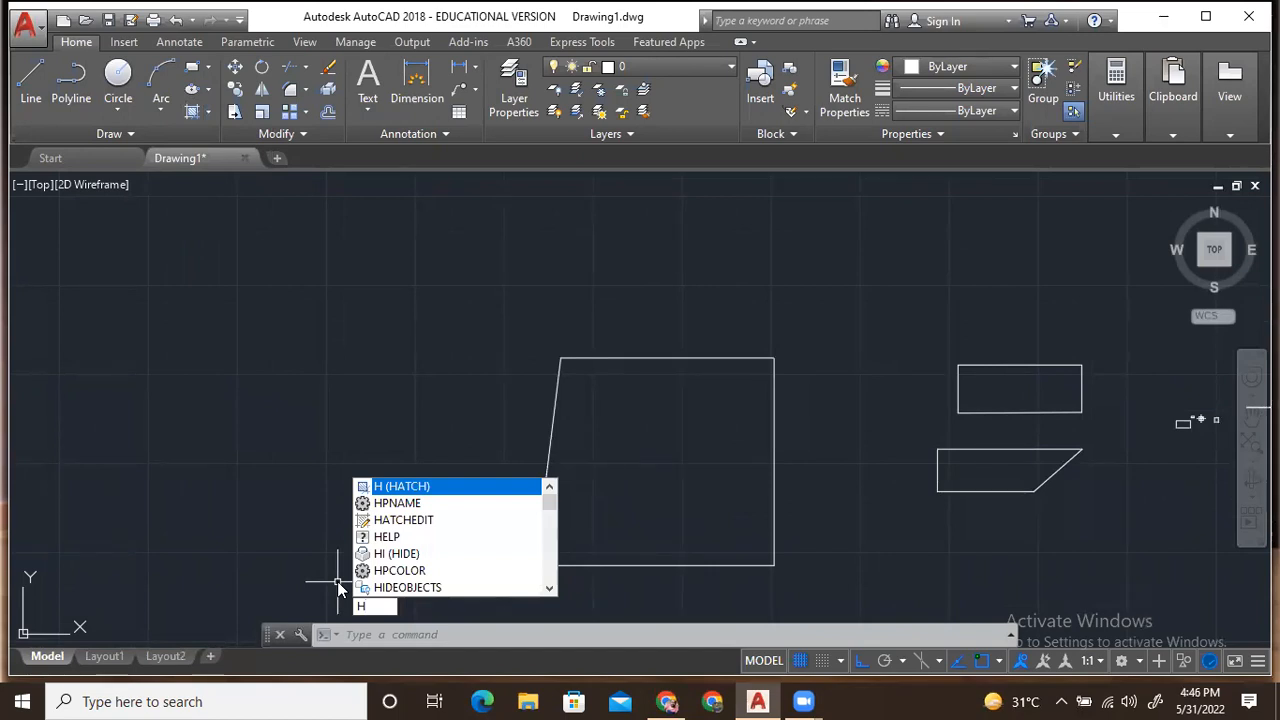
{"action": "type", "text": "HATCH"}
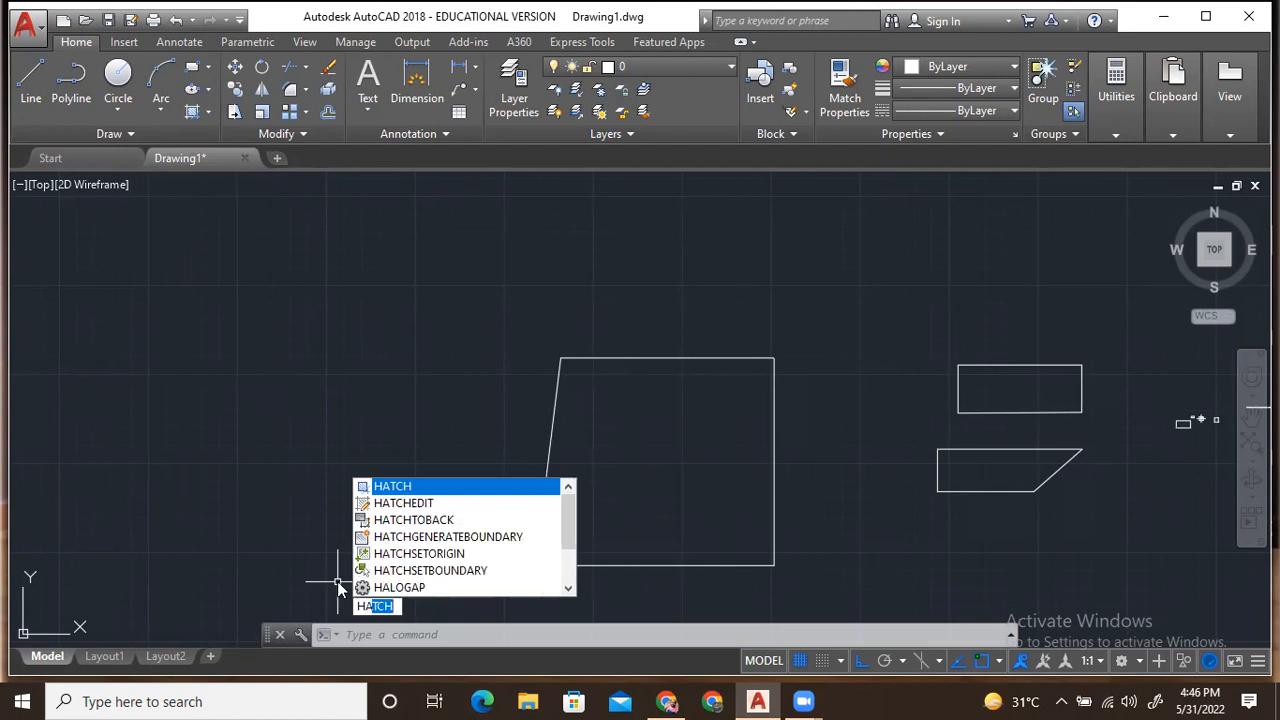
{"action": "key", "text": "Return"}
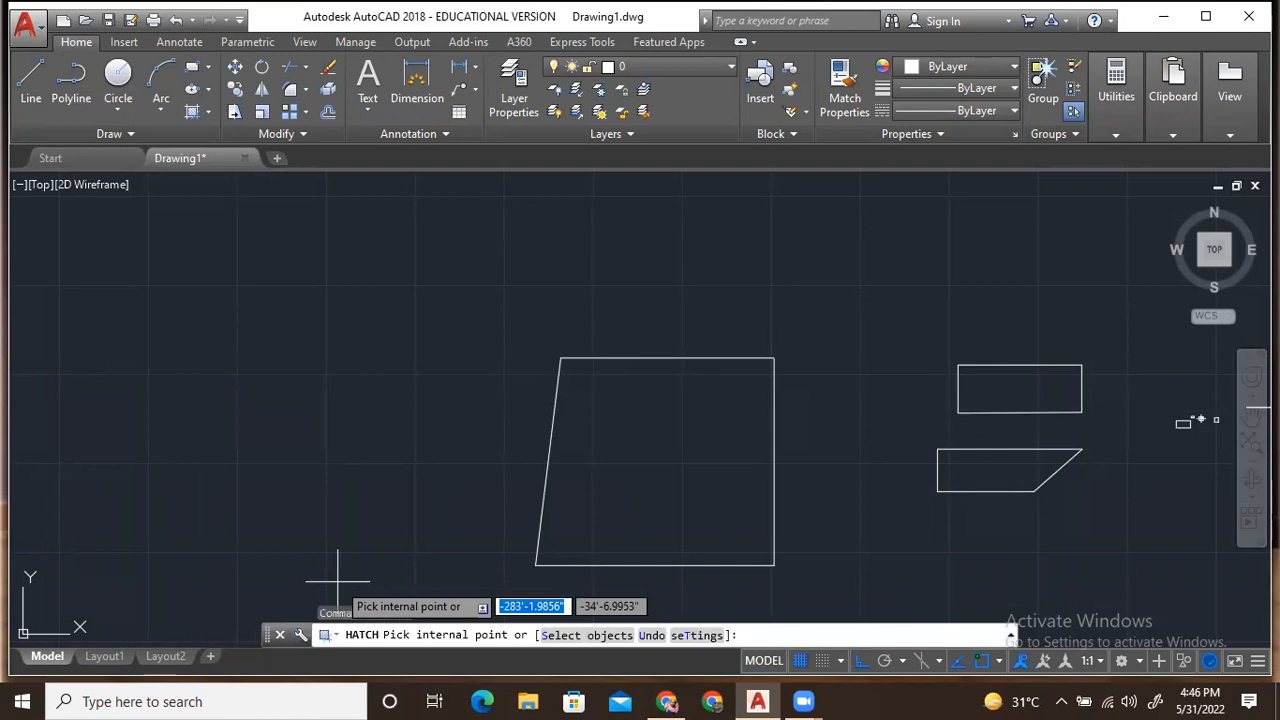
{"action": "key", "text": "Escape"}
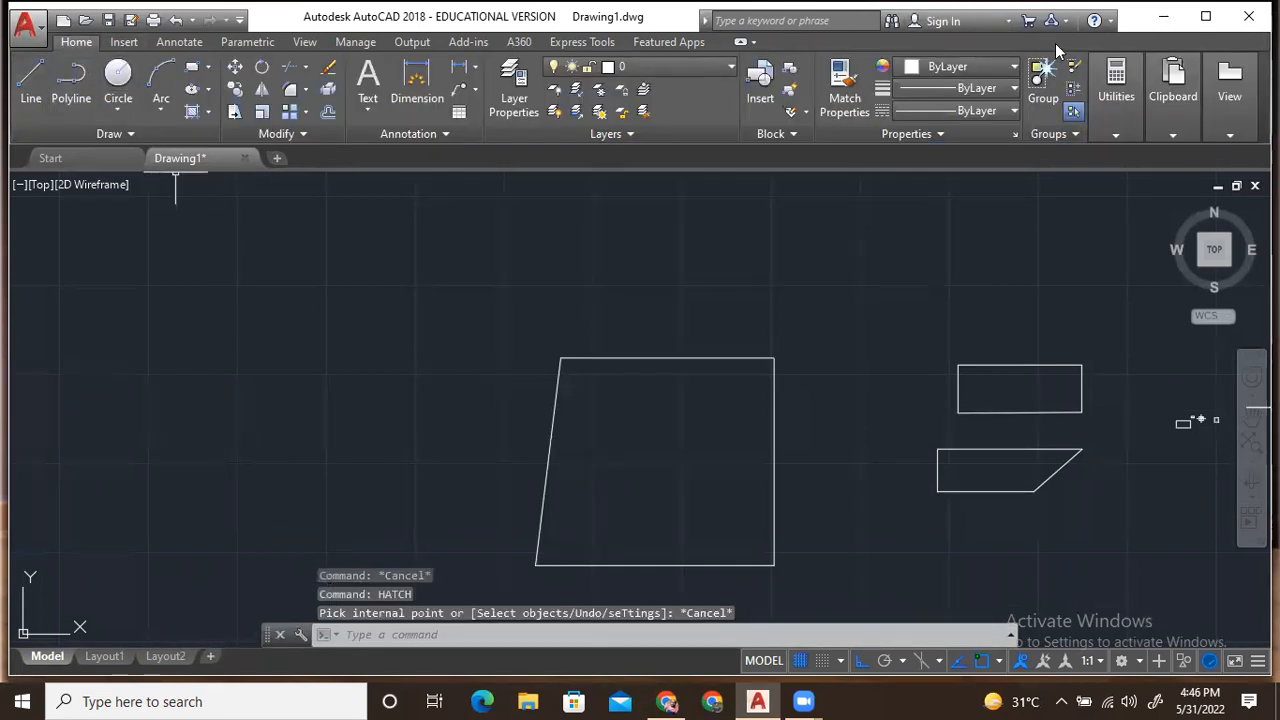
{"action": "left_click", "coordinate": [1116, 88]}
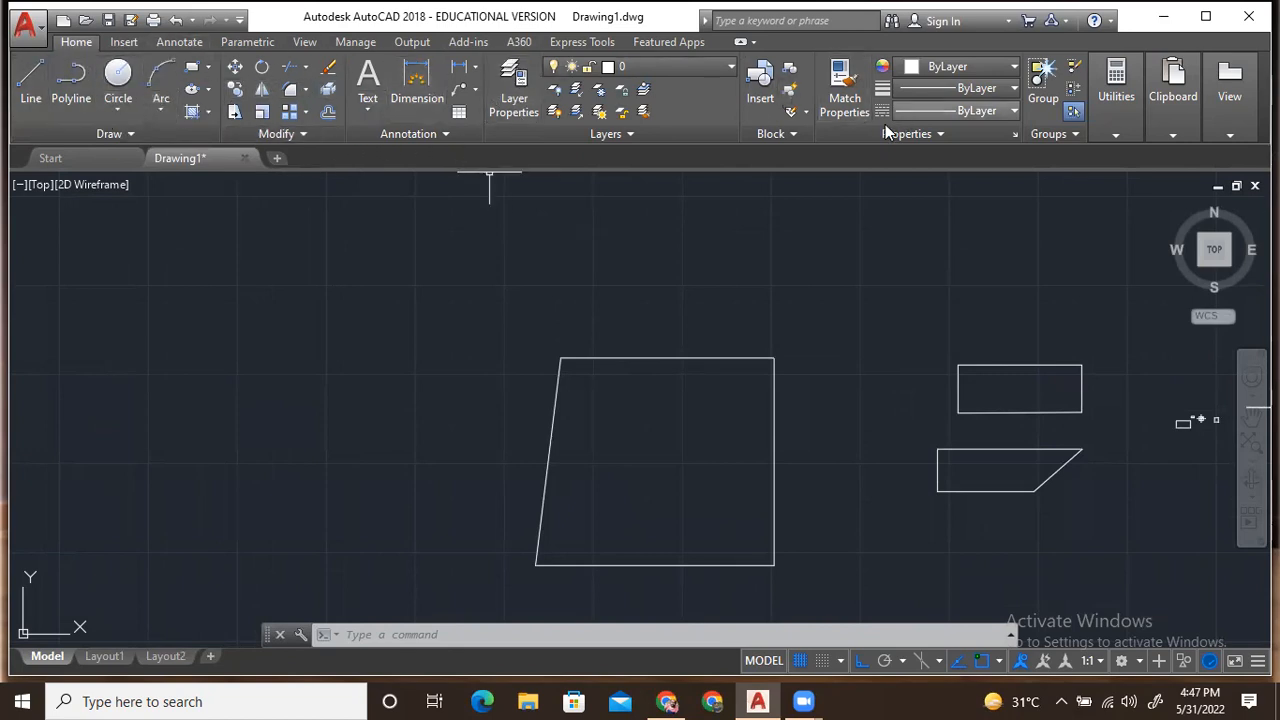
Step: Start the Hatch command, browse through the available hatch patterns, and choose the ANSI32 pattern
{"action": "type", "text": "HATCH"}
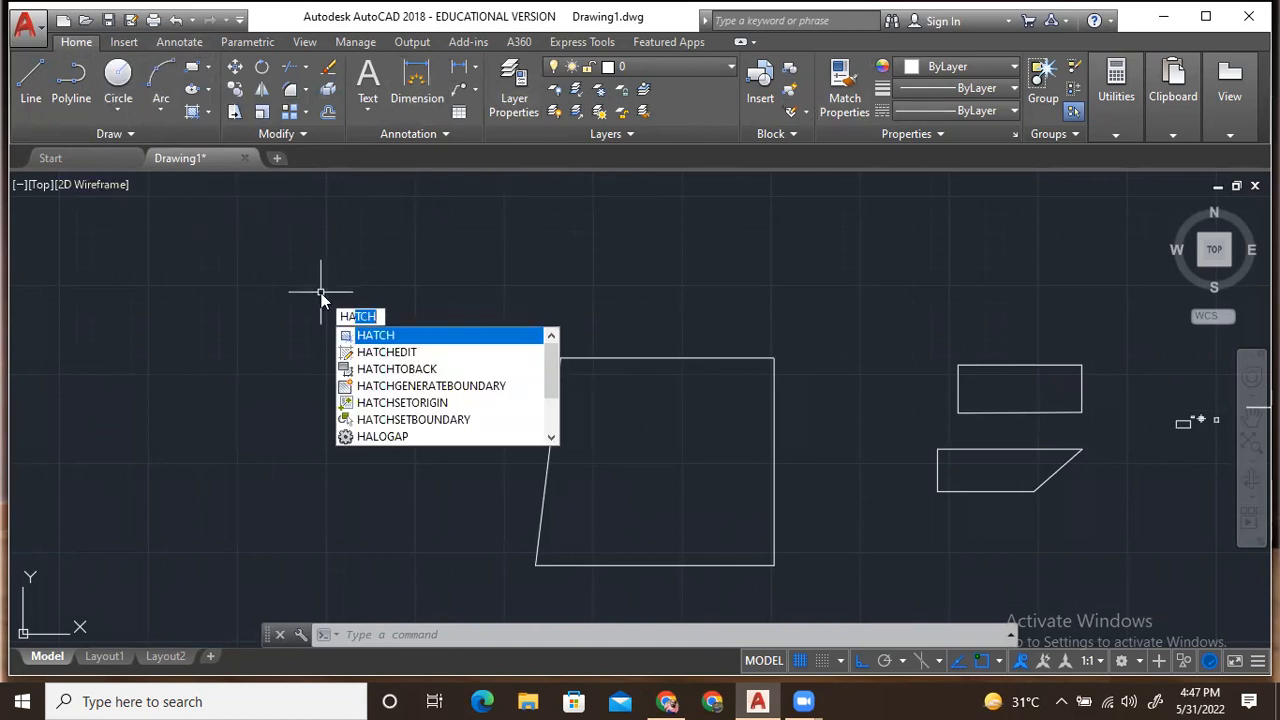
{"action": "key", "text": "Return"}
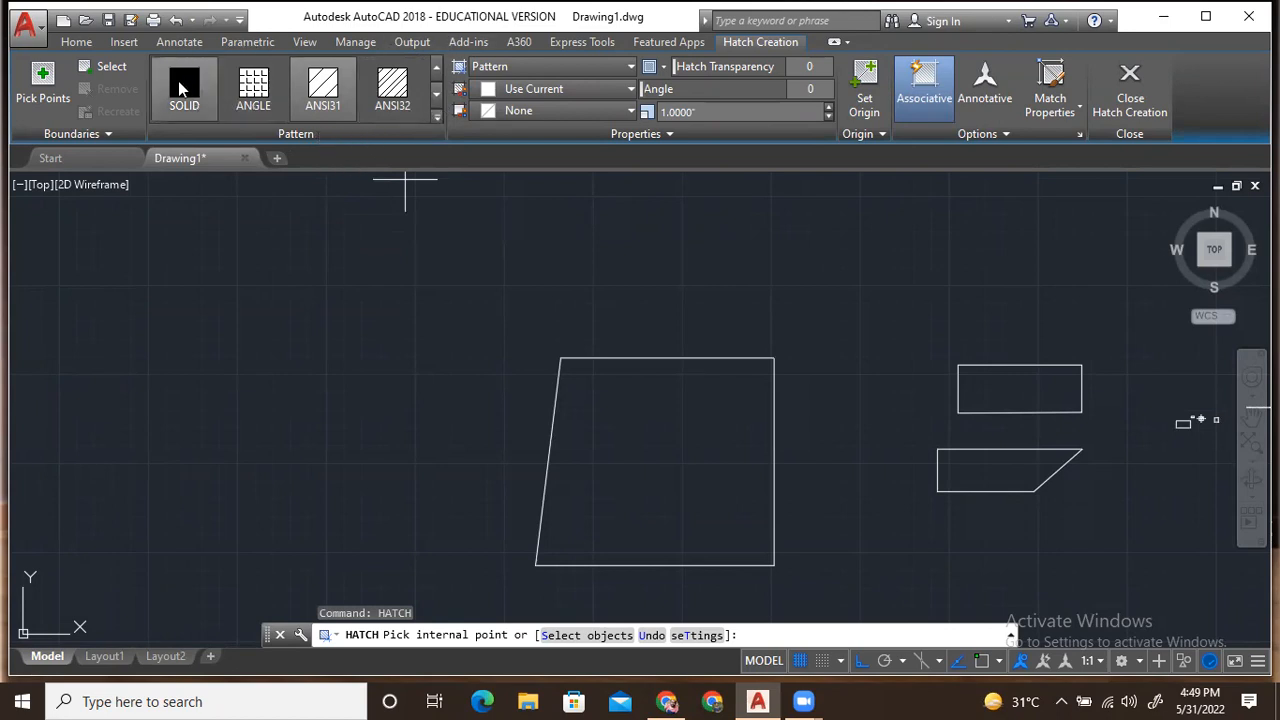
{"action": "left_click", "coordinate": [437, 114]}
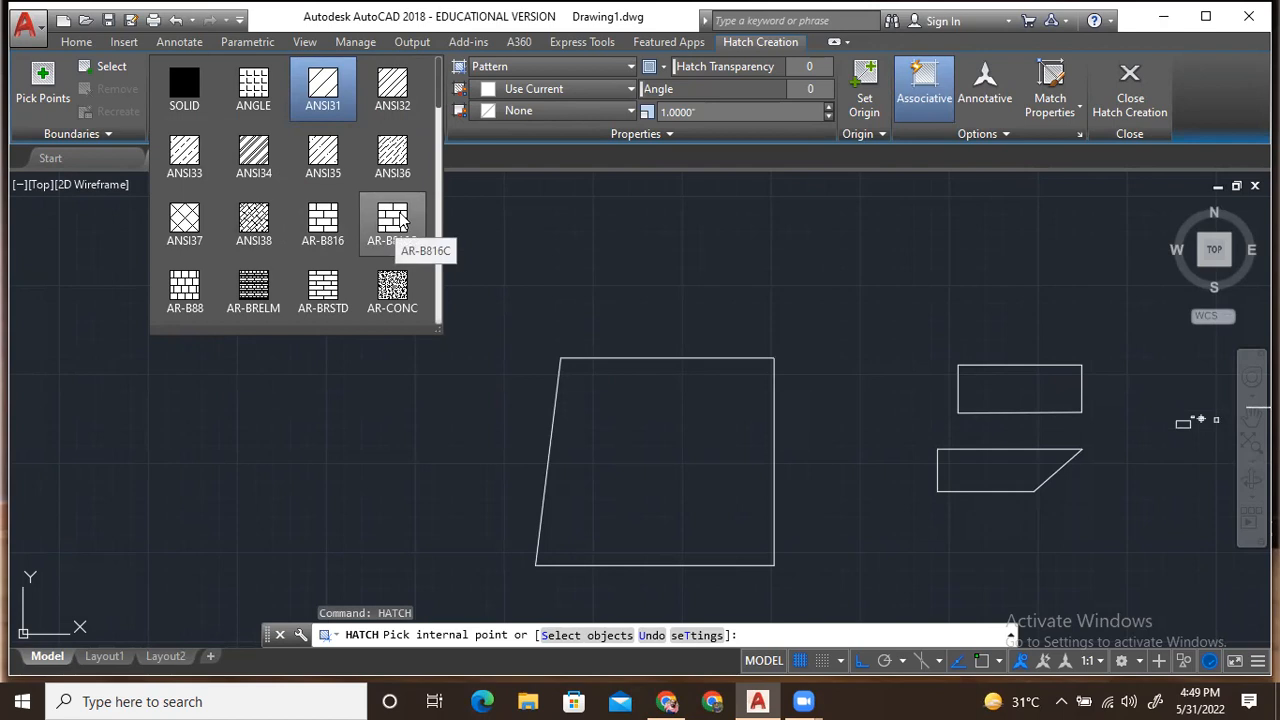
{"action": "scroll", "coordinate": [398, 220], "scroll_direction": "down", "scroll_amount": 1}
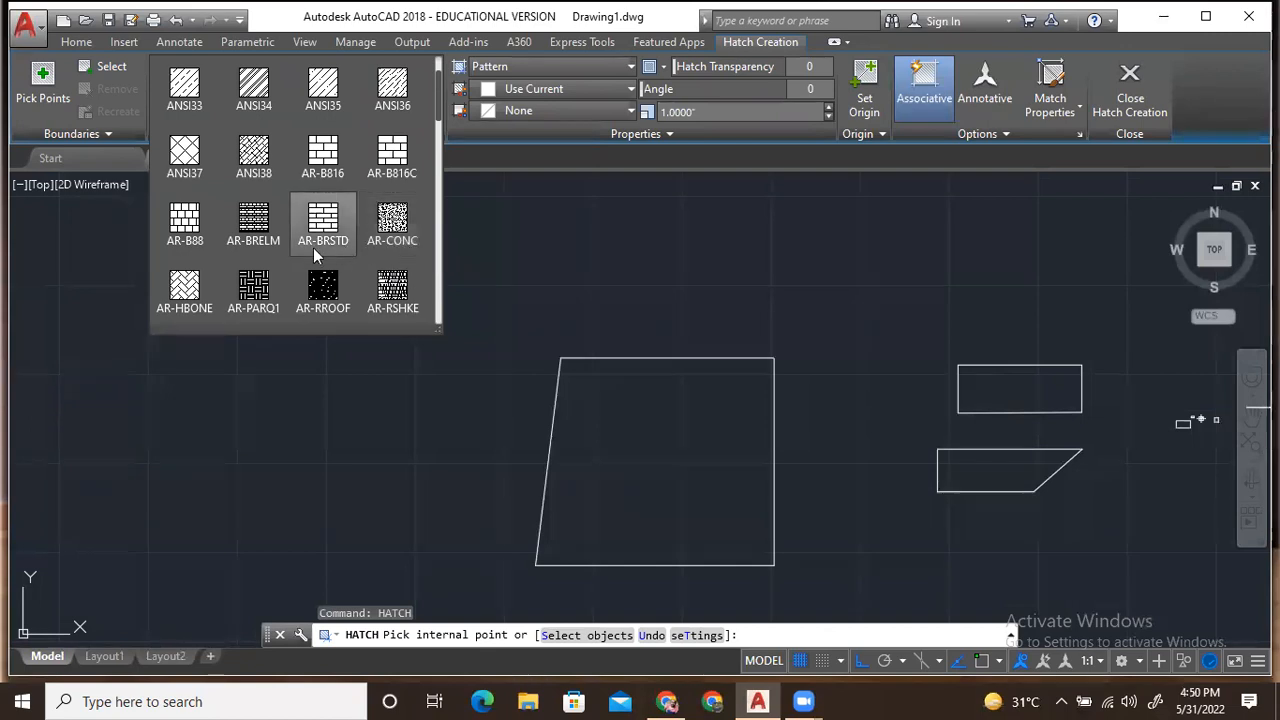
{"action": "scroll", "coordinate": [392, 238], "scroll_direction": "down", "scroll_amount": 1}
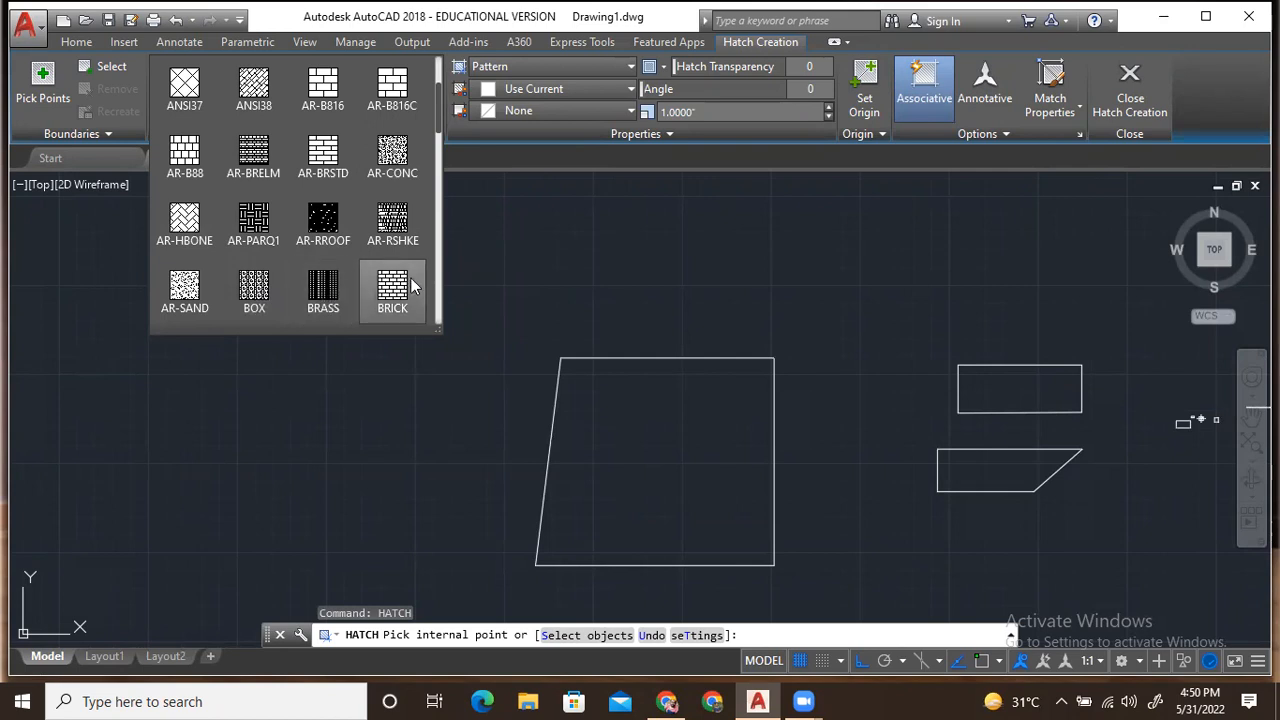
{"action": "scroll", "coordinate": [414, 288], "scroll_direction": "down", "scroll_amount": 1}
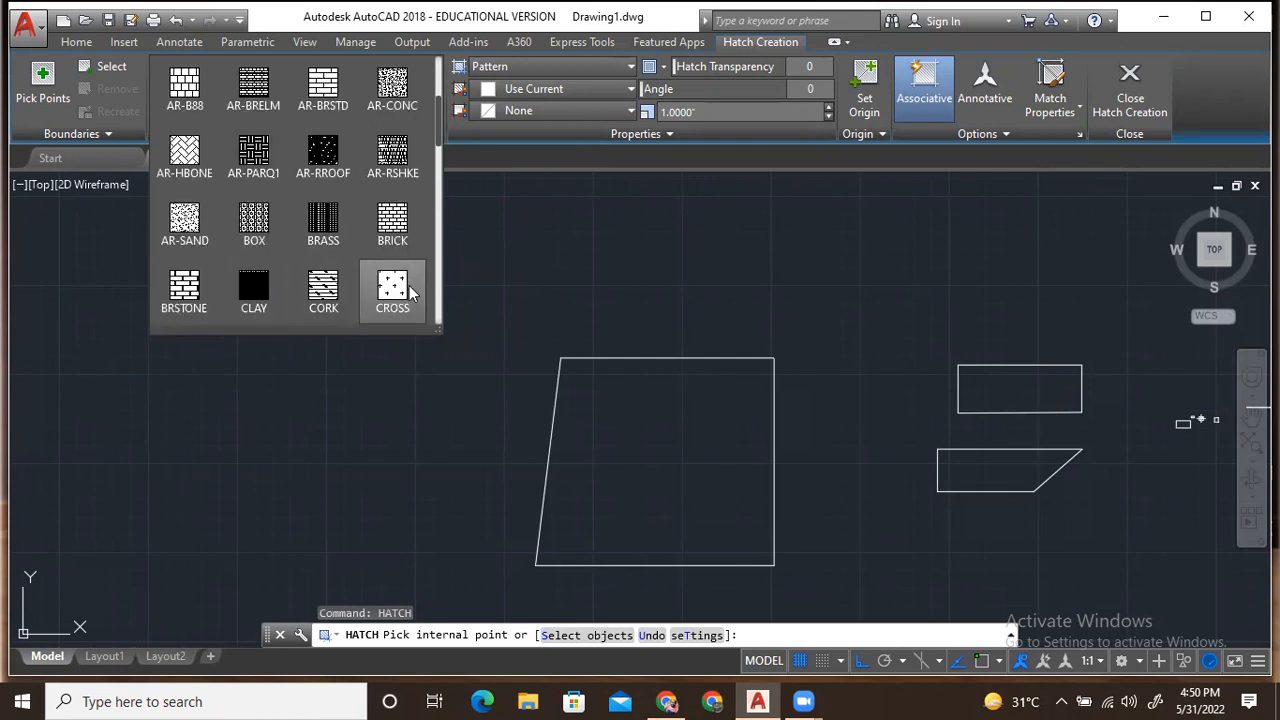
{"action": "scroll", "coordinate": [256, 298], "scroll_direction": "down", "scroll_amount": 1}
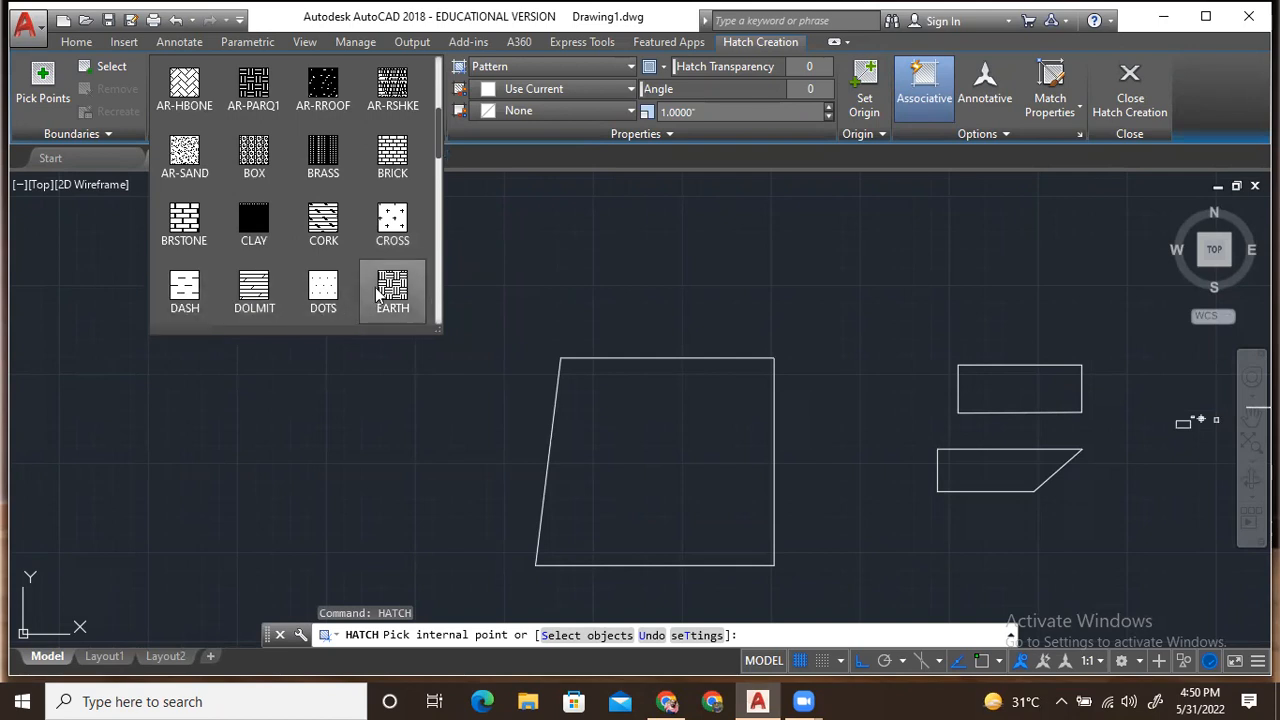
{"action": "scroll", "coordinate": [392, 295], "scroll_direction": "down", "scroll_amount": 1}
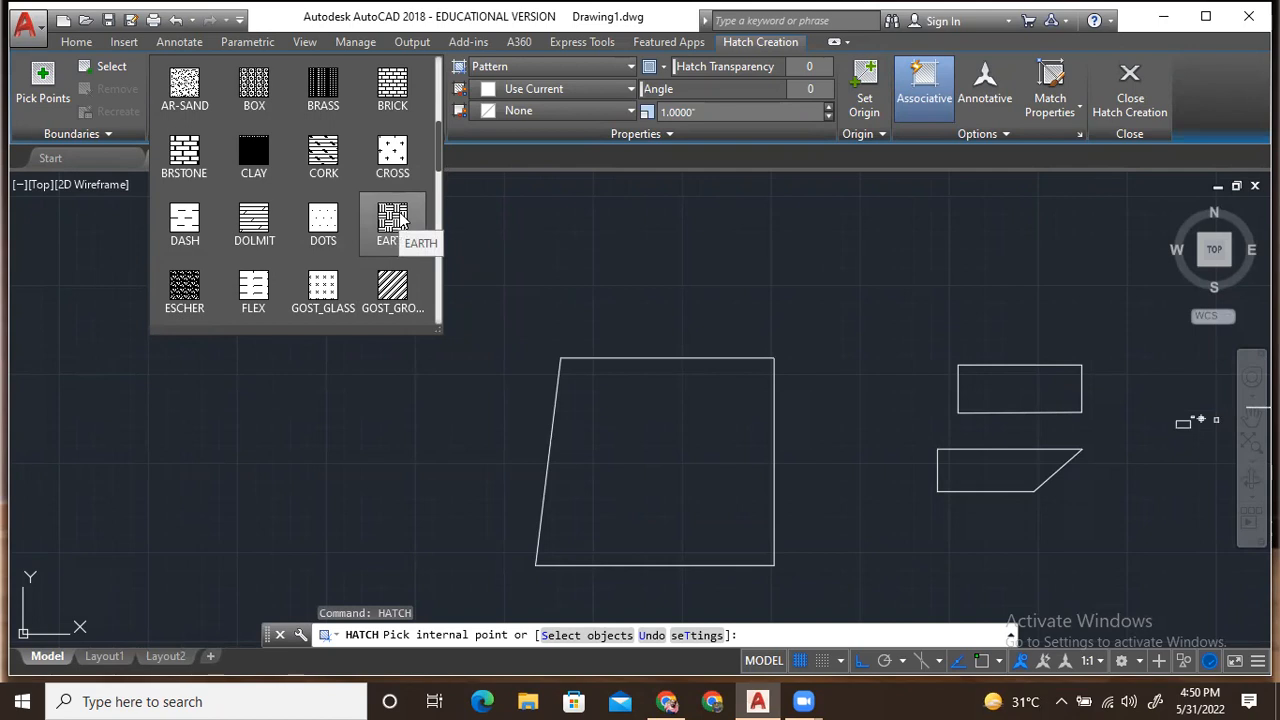
{"action": "scroll", "coordinate": [400, 220], "scroll_direction": "down", "scroll_amount": 1}
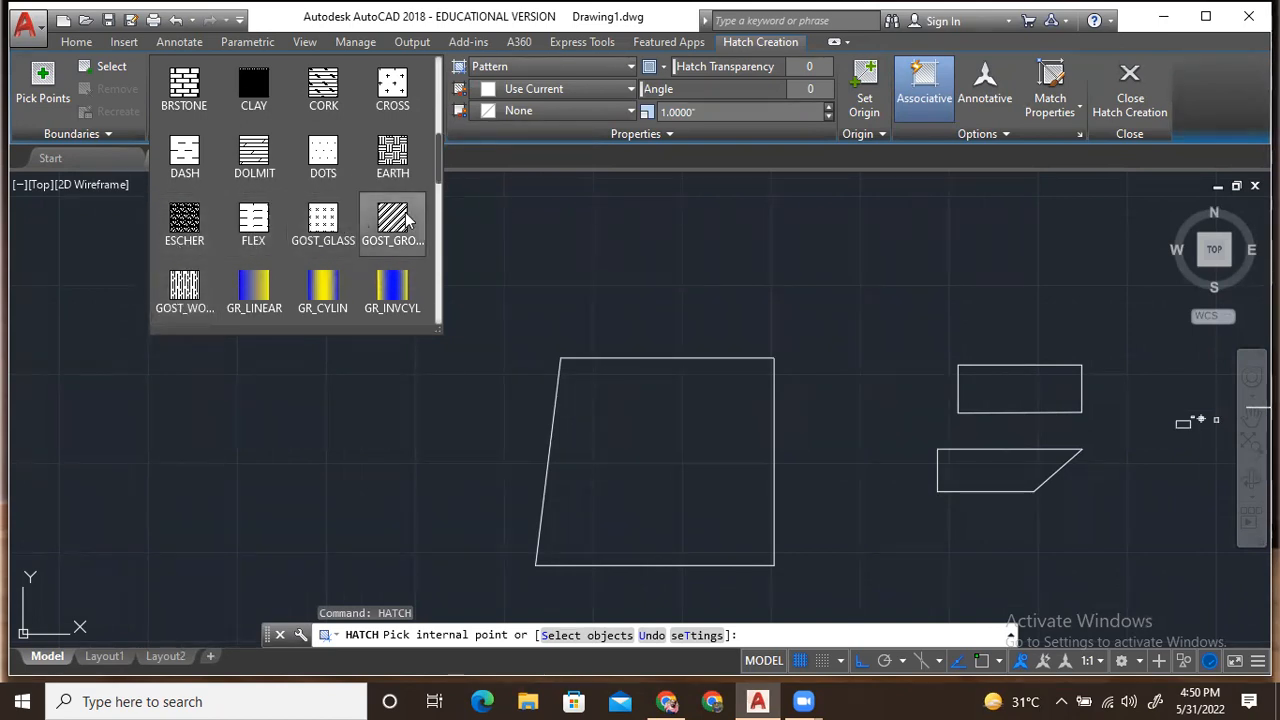
{"action": "scroll", "coordinate": [218, 240], "scroll_direction": "down", "scroll_amount": 1}
{"action": "scroll", "coordinate": [220, 240], "scroll_direction": "down", "scroll_amount": 2}
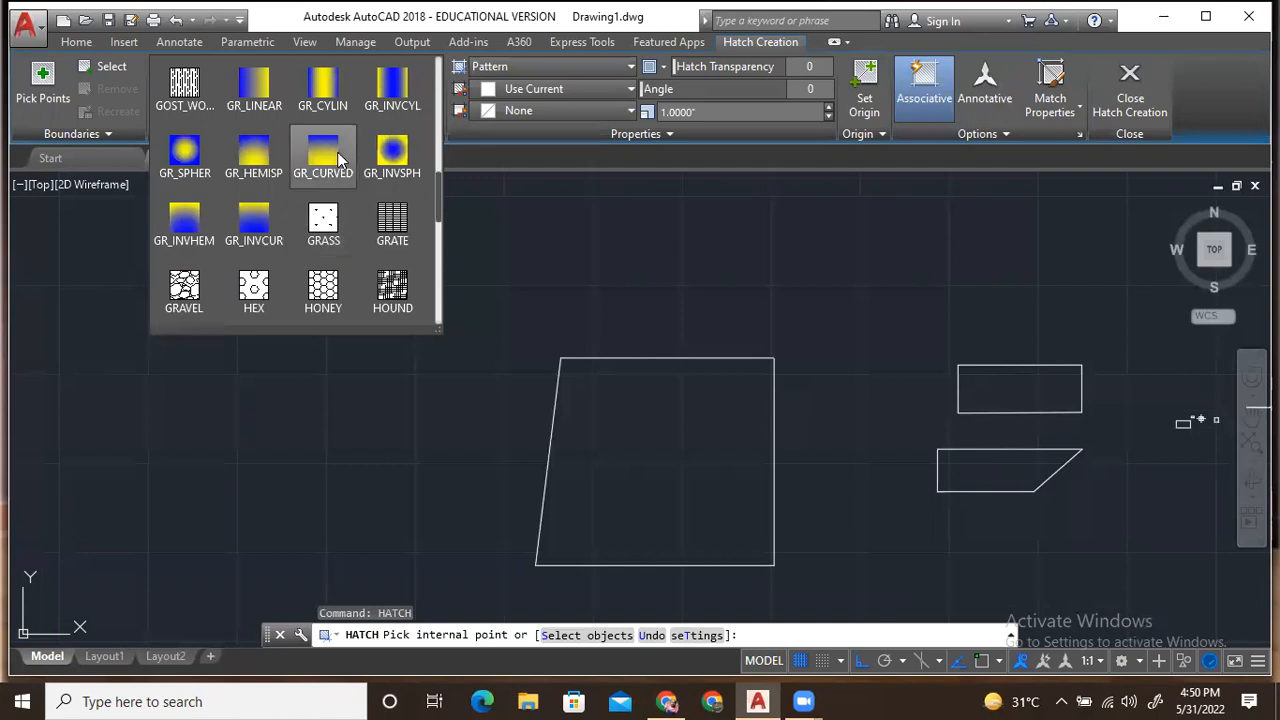
{"action": "scroll", "coordinate": [248, 175], "scroll_direction": "up", "scroll_amount": 1}
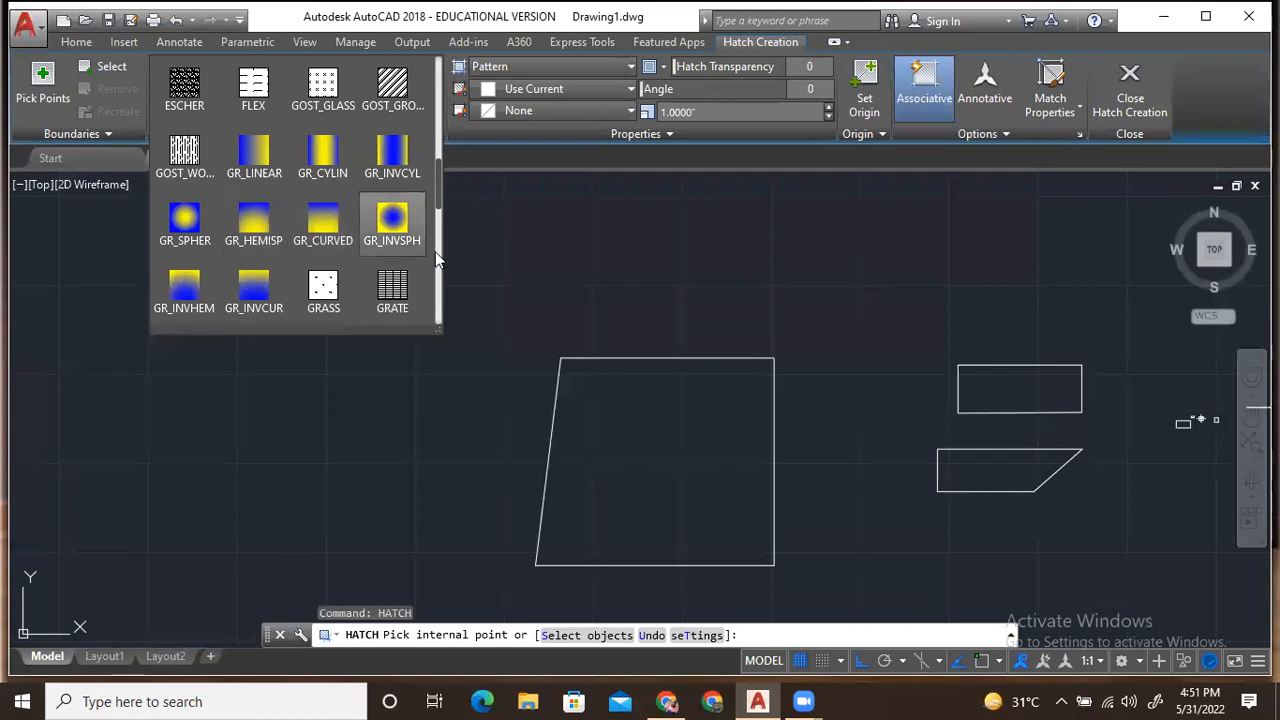
{"action": "scroll", "coordinate": [310, 212], "scroll_direction": "down", "scroll_amount": 3}
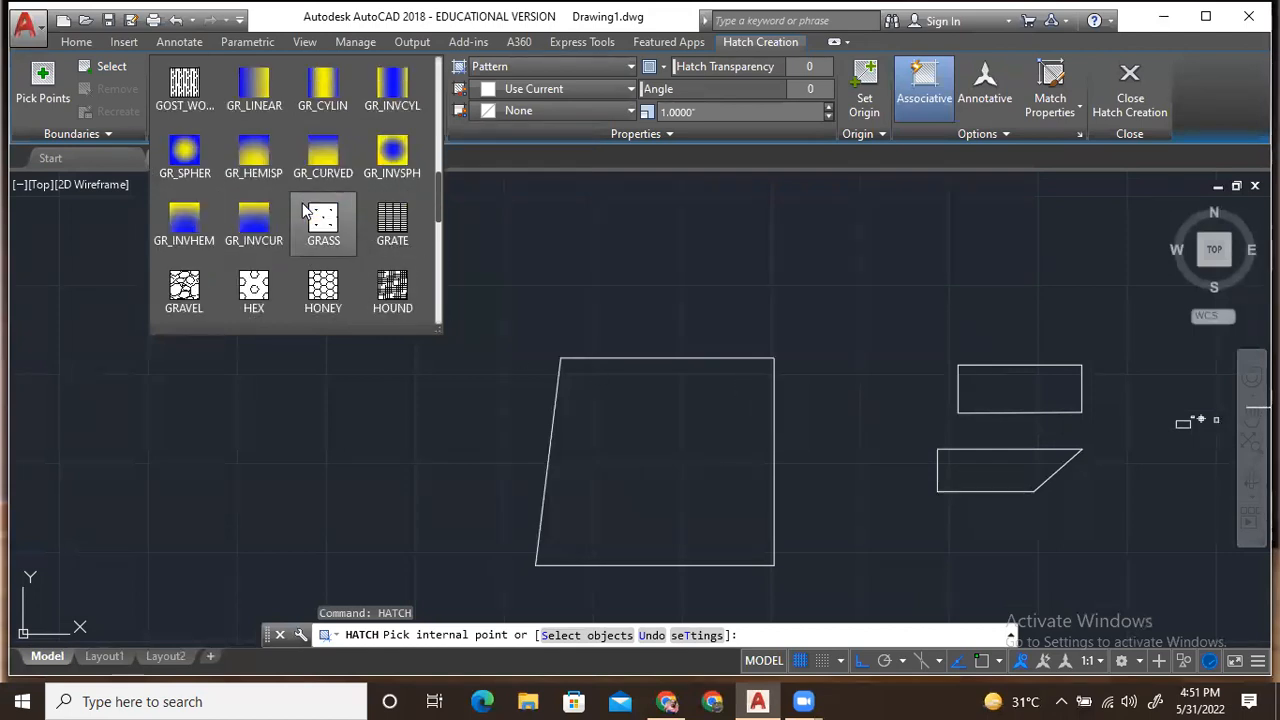
{"action": "scroll", "coordinate": [268, 292], "scroll_direction": "down", "scroll_amount": 5}
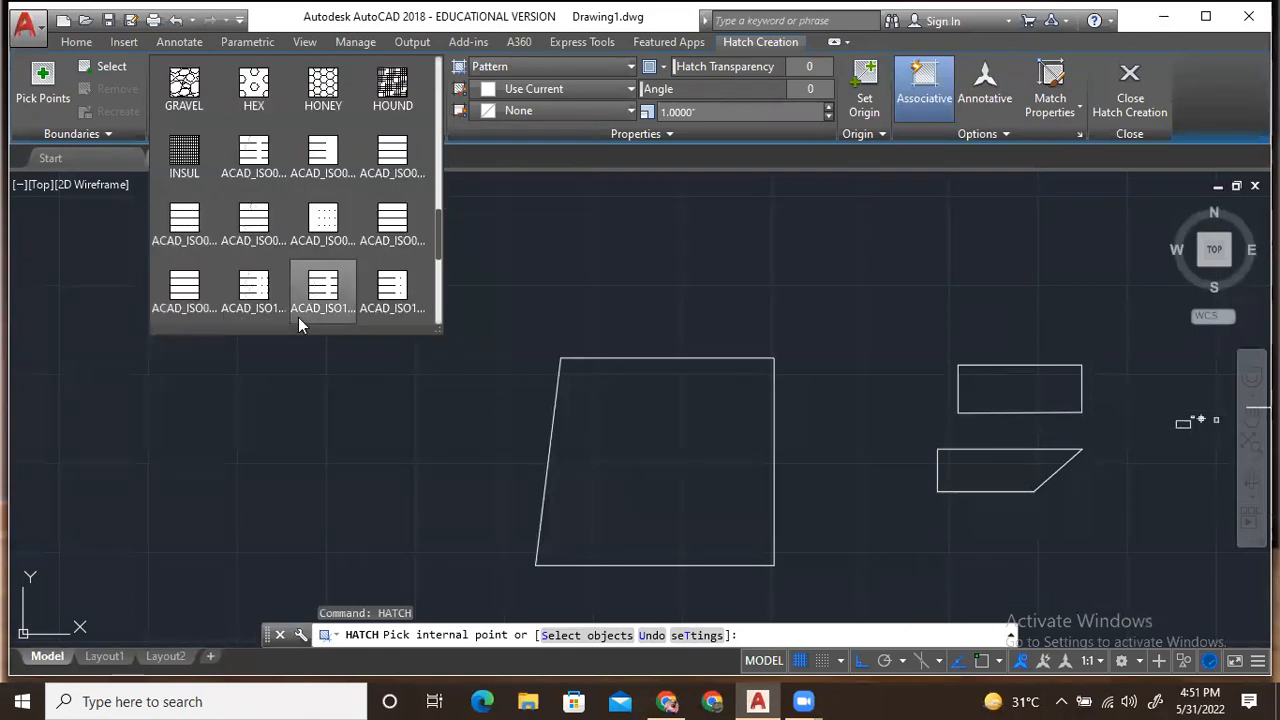
{"action": "scroll", "coordinate": [310, 300], "scroll_direction": "up", "scroll_amount": 15}
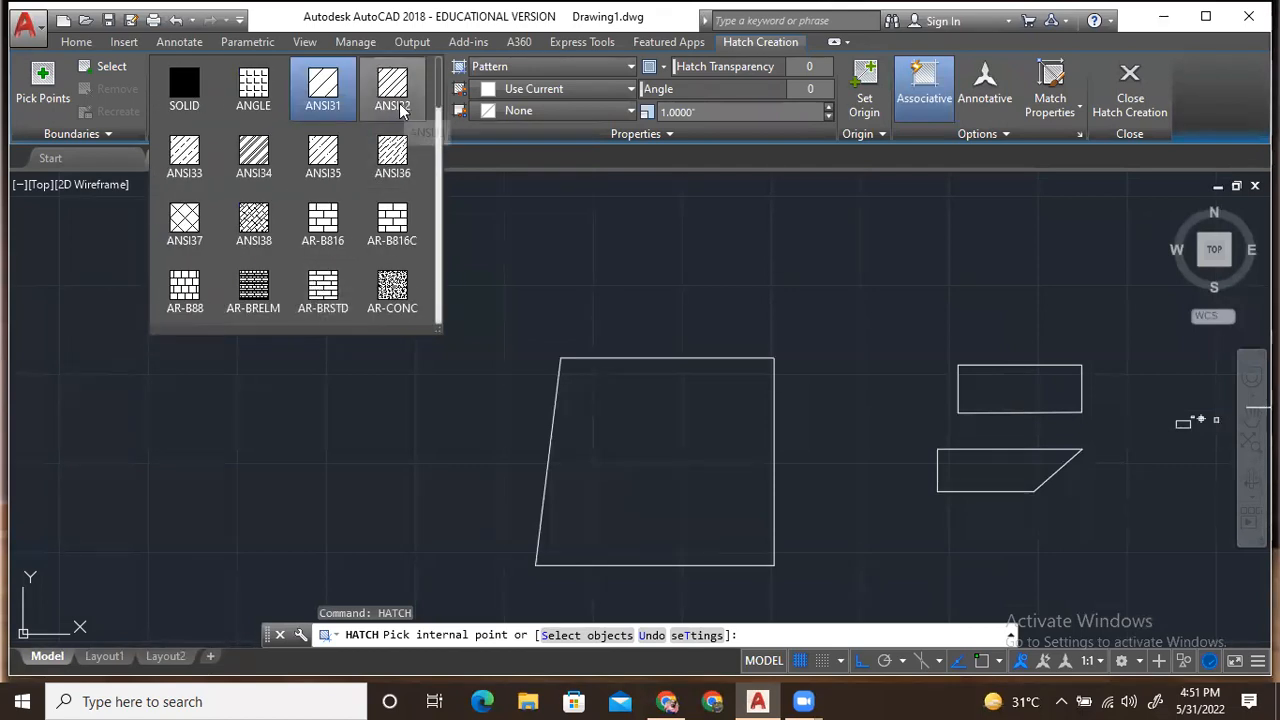
{"action": "left_click", "coordinate": [400, 110]}
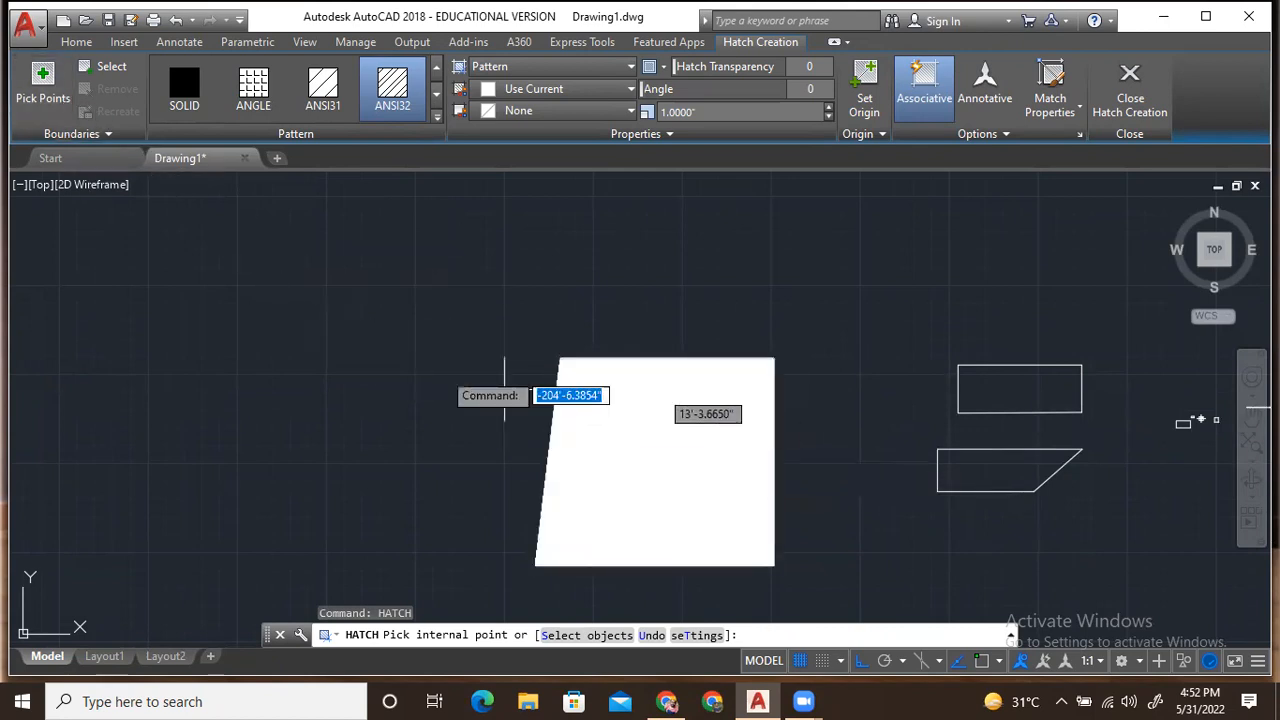
Step: Hatch the large four-line outline by selecting its left, top, right and bottom lines as boundary objects, and delete that hatch
{"action": "left_click", "coordinate": [99, 71]}
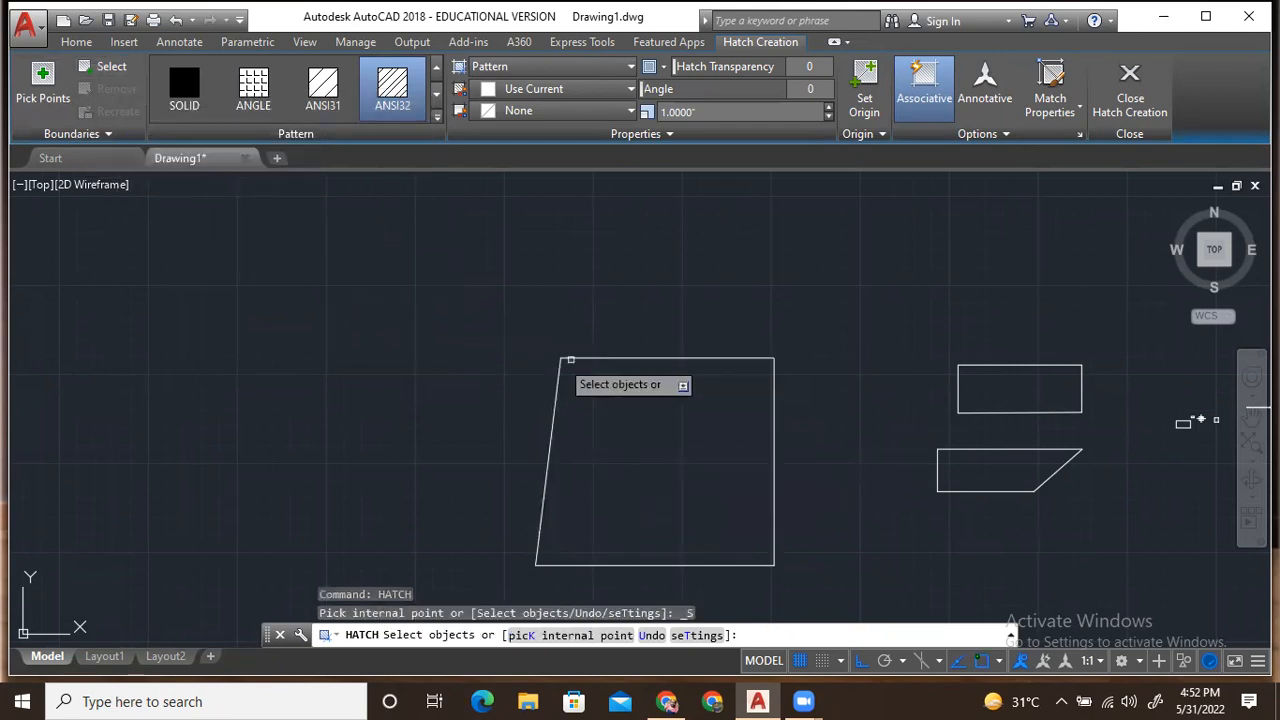
{"action": "left_click", "coordinate": [549, 428]}
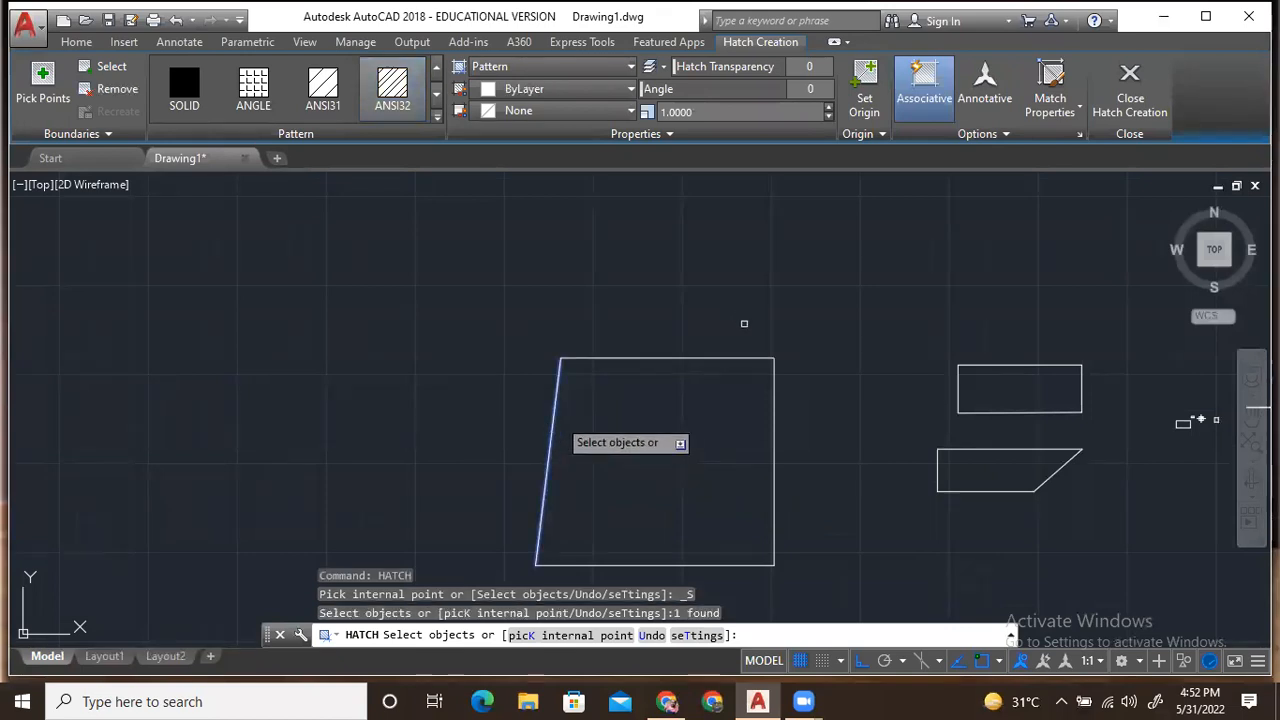
{"action": "left_click", "coordinate": [730, 358]}
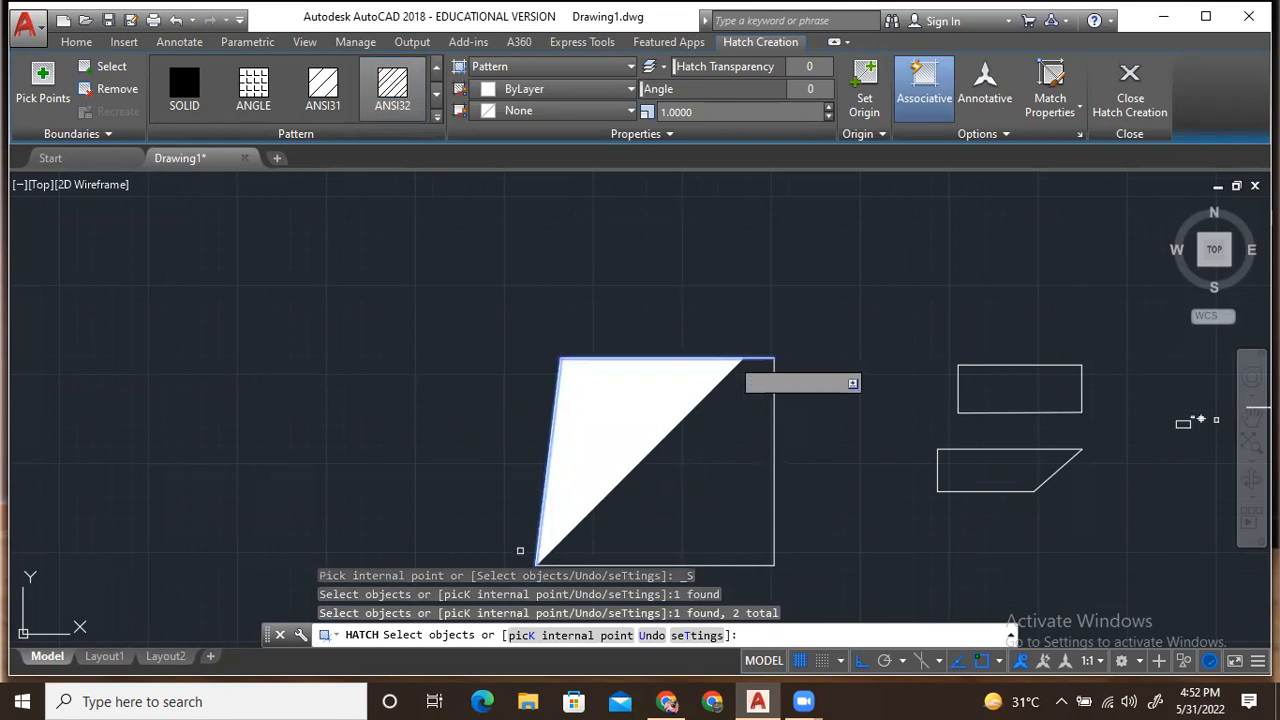
{"action": "scroll", "coordinate": [751, 360], "scroll_direction": "up", "scroll_amount": 6}
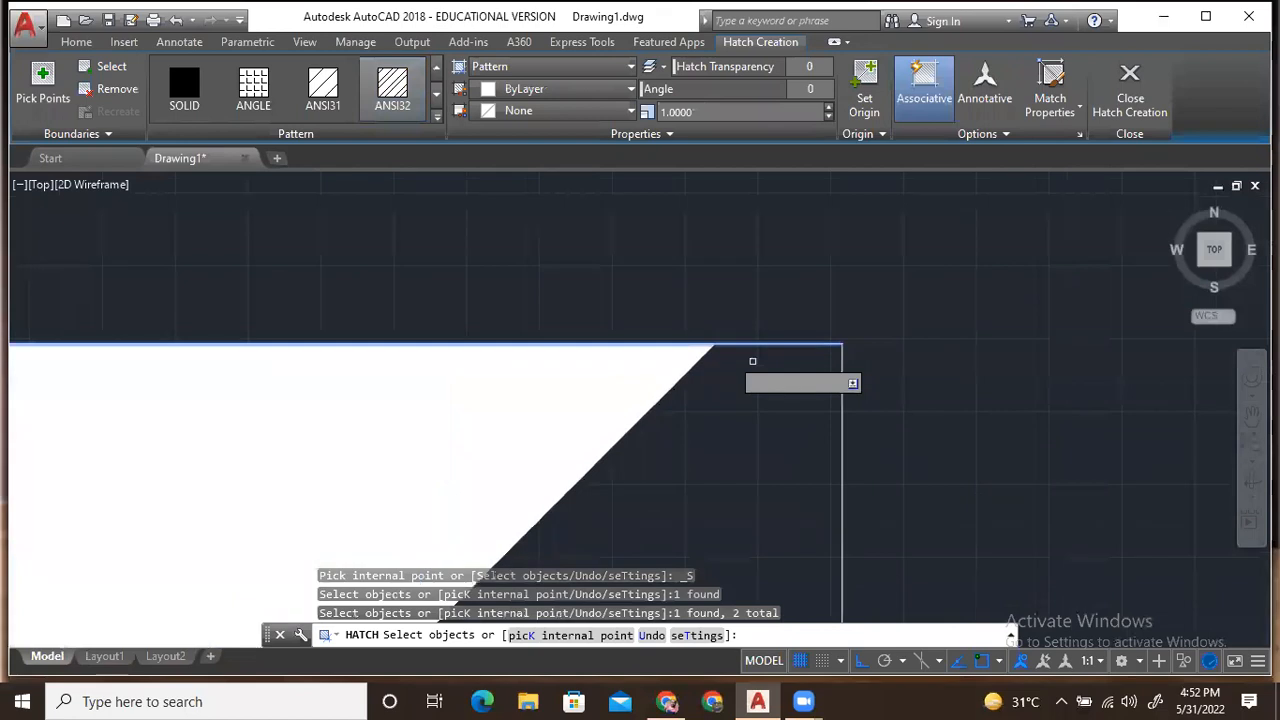
{"action": "scroll", "coordinate": [756, 386], "scroll_direction": "down", "scroll_amount": 6}
{"action": "scroll", "coordinate": [756, 386], "scroll_direction": "up", "scroll_amount": 5}
{"action": "scroll", "coordinate": [757, 463], "scroll_direction": "down", "scroll_amount": 6}
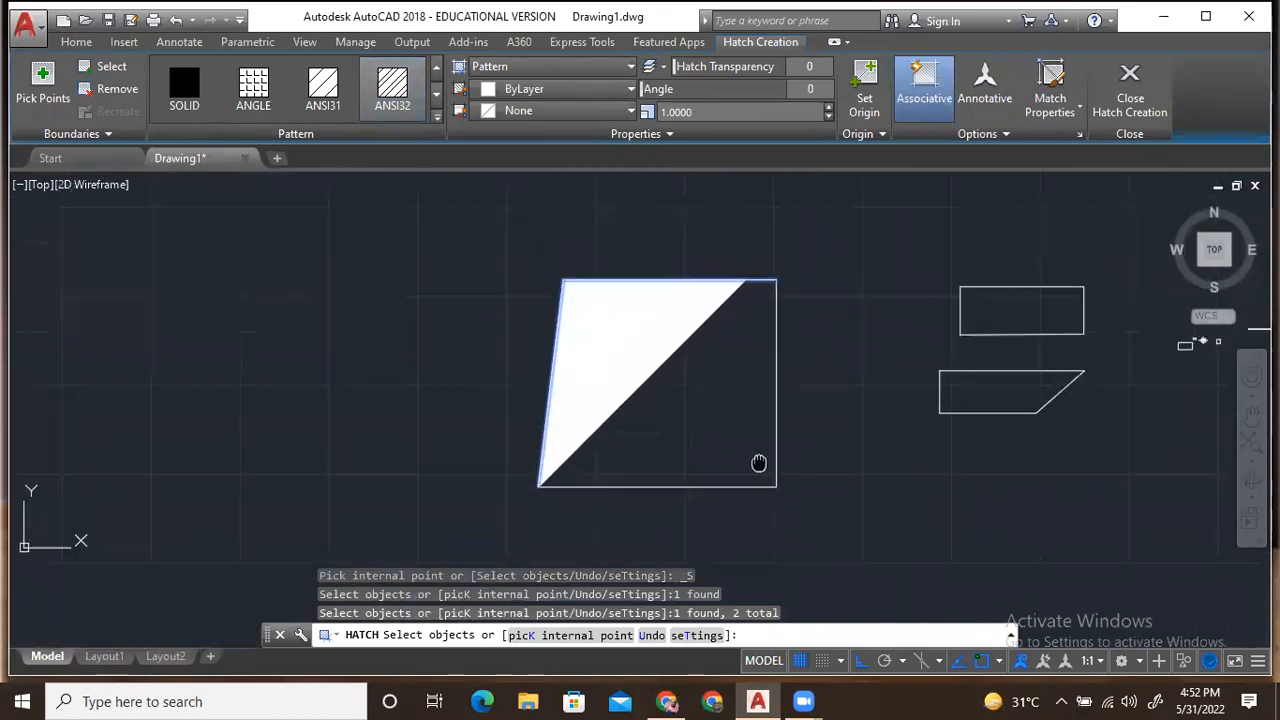
{"action": "scroll", "coordinate": [760, 450], "scroll_direction": "up", "scroll_amount": 2}
{"action": "left_click", "coordinate": [778, 452]}
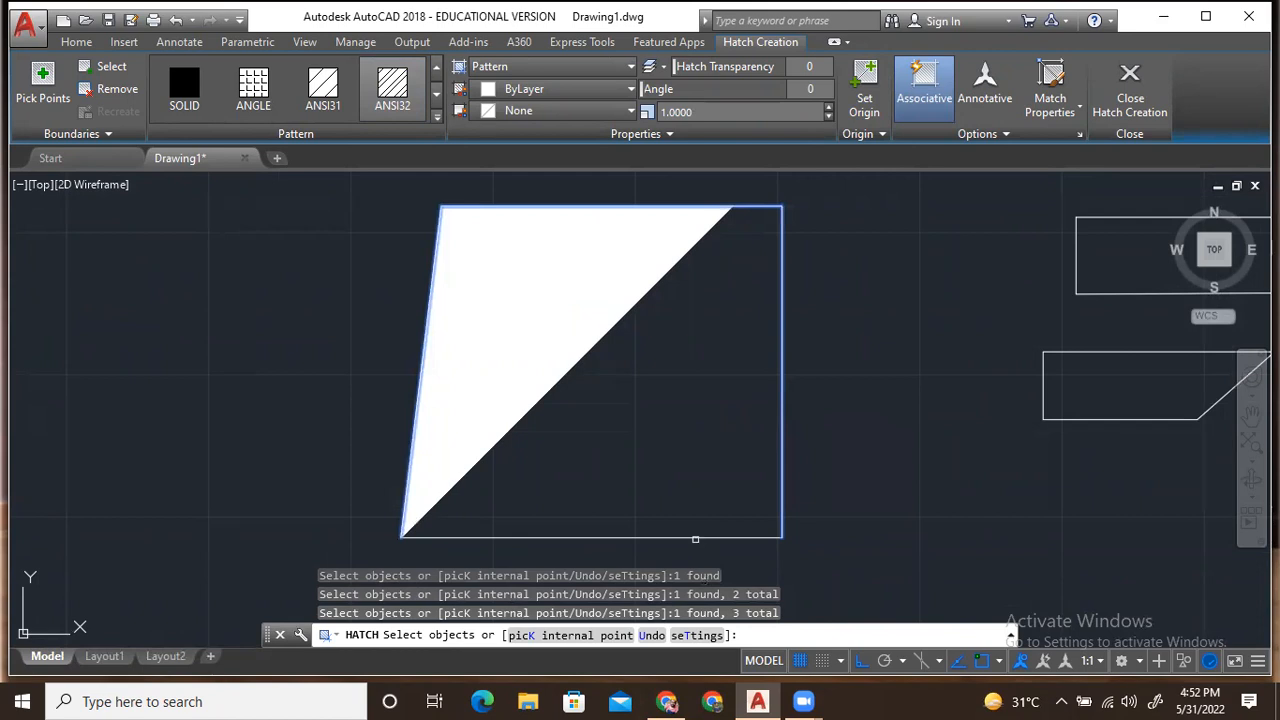
{"action": "left_click", "coordinate": [694, 538]}
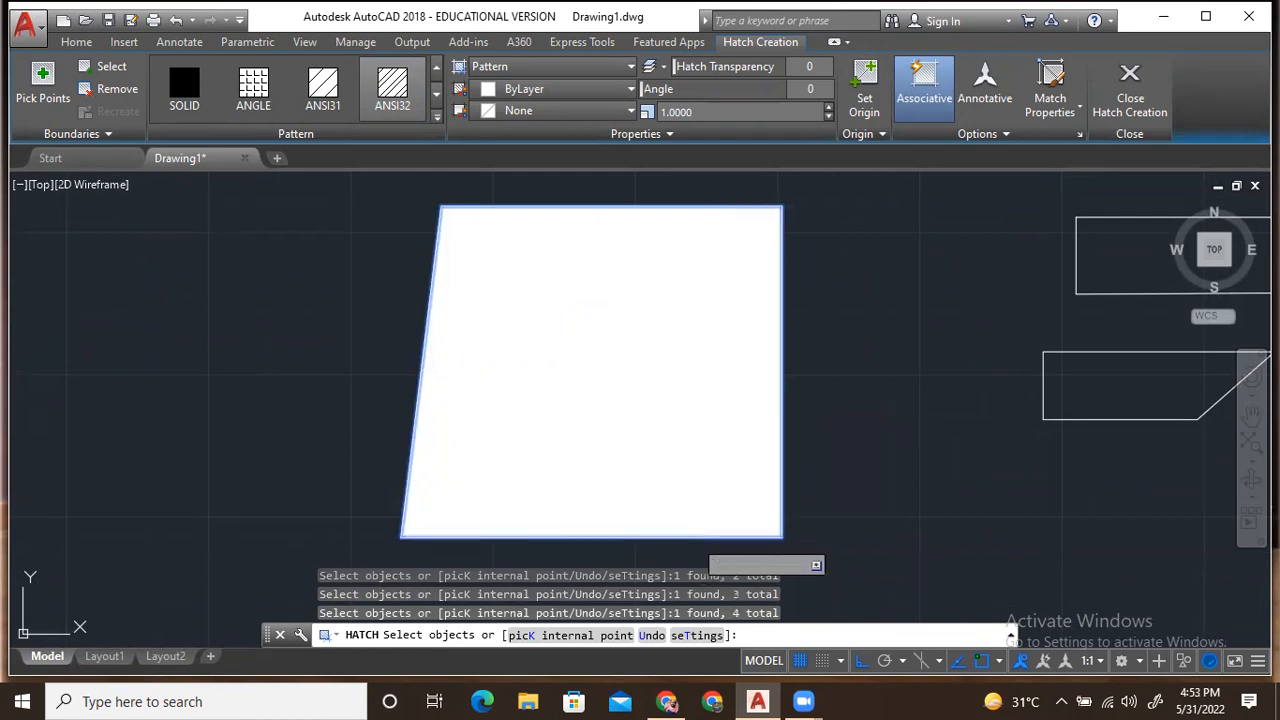
{"action": "key", "text": "Escape"}
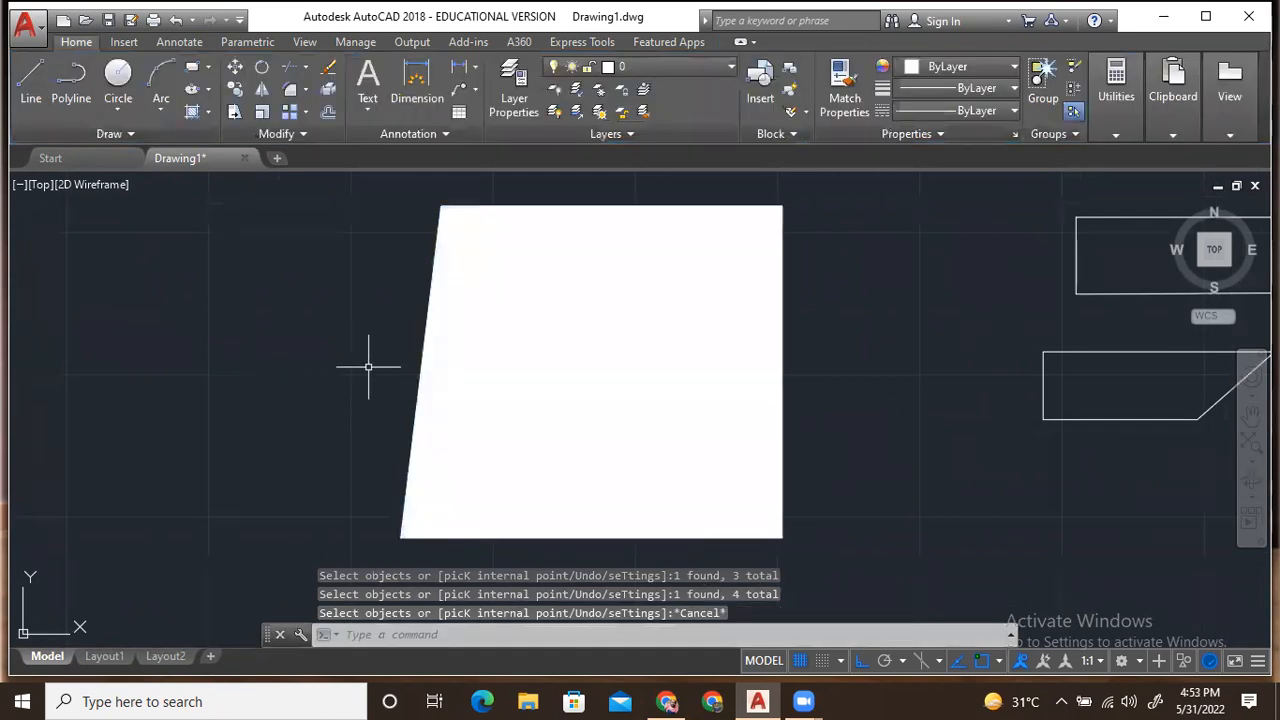
{"action": "left_click", "coordinate": [568, 311]}
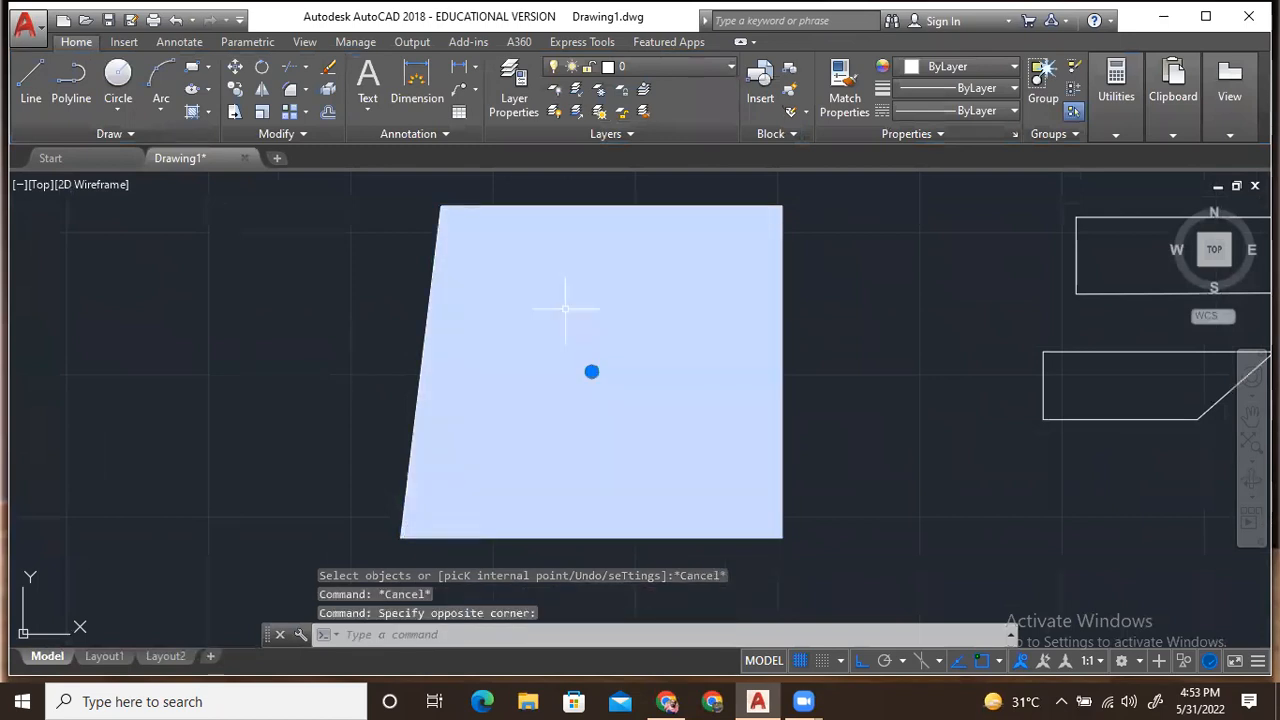
{"action": "key", "text": "Delete"}
Step: Hatch the large four-line outline with the ANSI32 pattern by picking an internal point
{"action": "type", "text": "ha"}
{"action": "key", "text": "Return"}
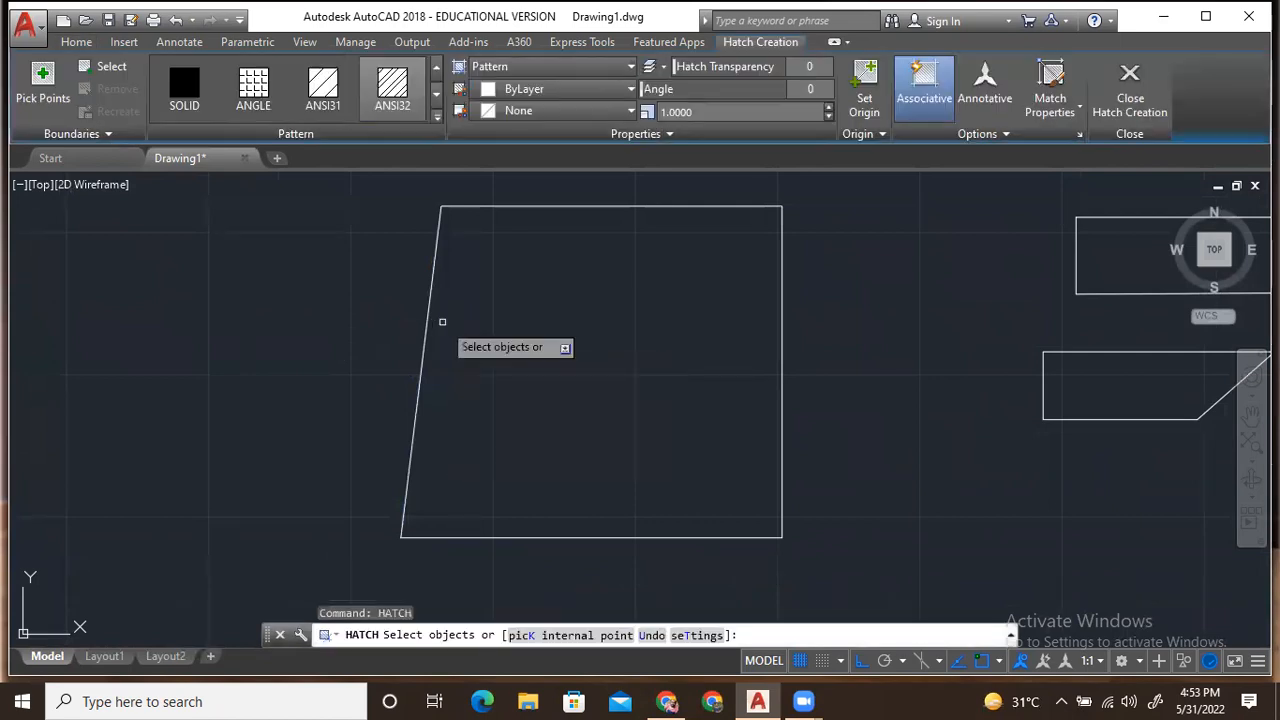
{"action": "left_click", "coordinate": [42, 82]}
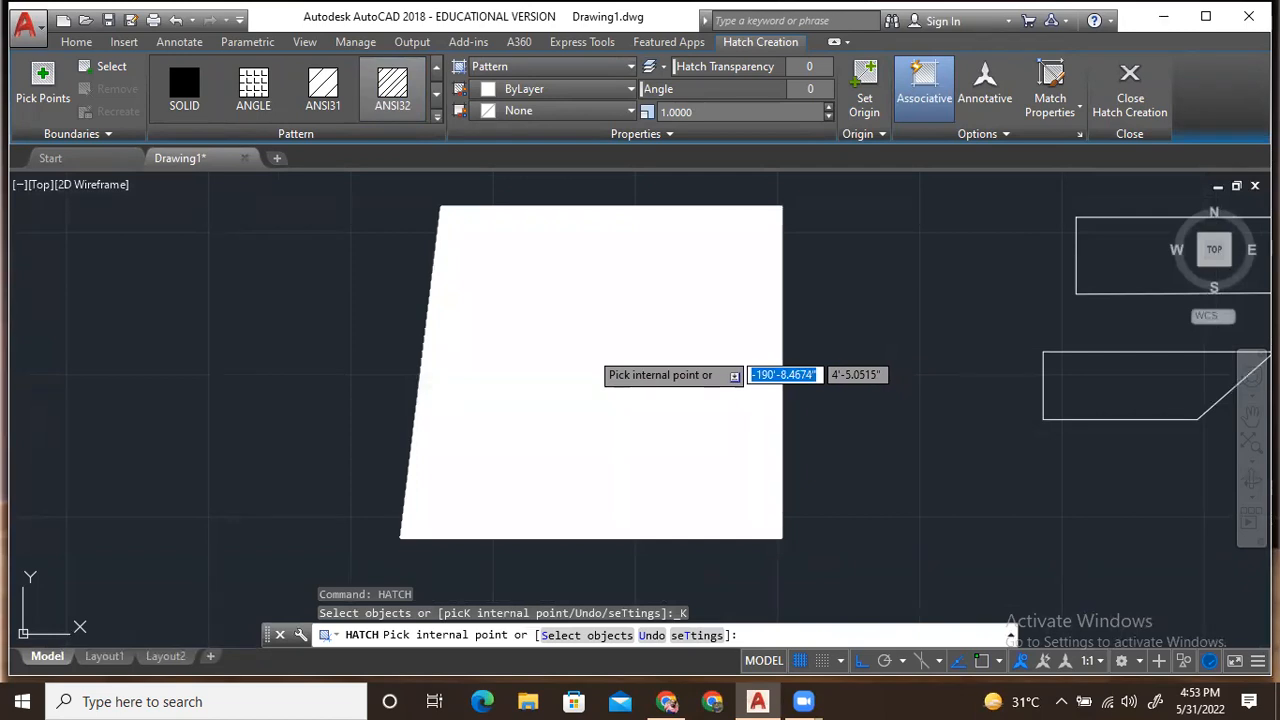
{"action": "mouse_move", "coordinate": [231, 320]}
{"action": "middle_mouse_down"}
{"action": "mouse_move", "coordinate": [214, 394]}
{"action": "mouse_move", "coordinate": [189, 372]}
{"action": "mouse_move", "coordinate": [179, 310]}
{"action": "middle_mouse_up"}
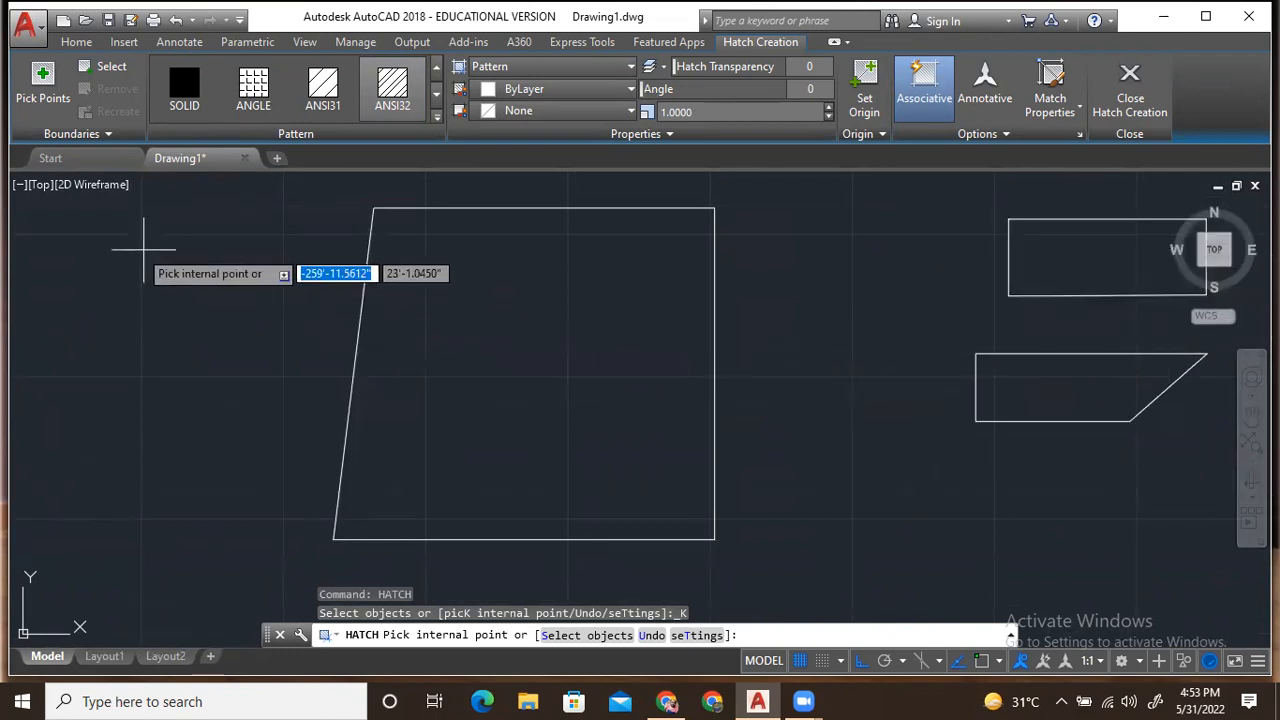
{"action": "left_click", "coordinate": [108, 72]}
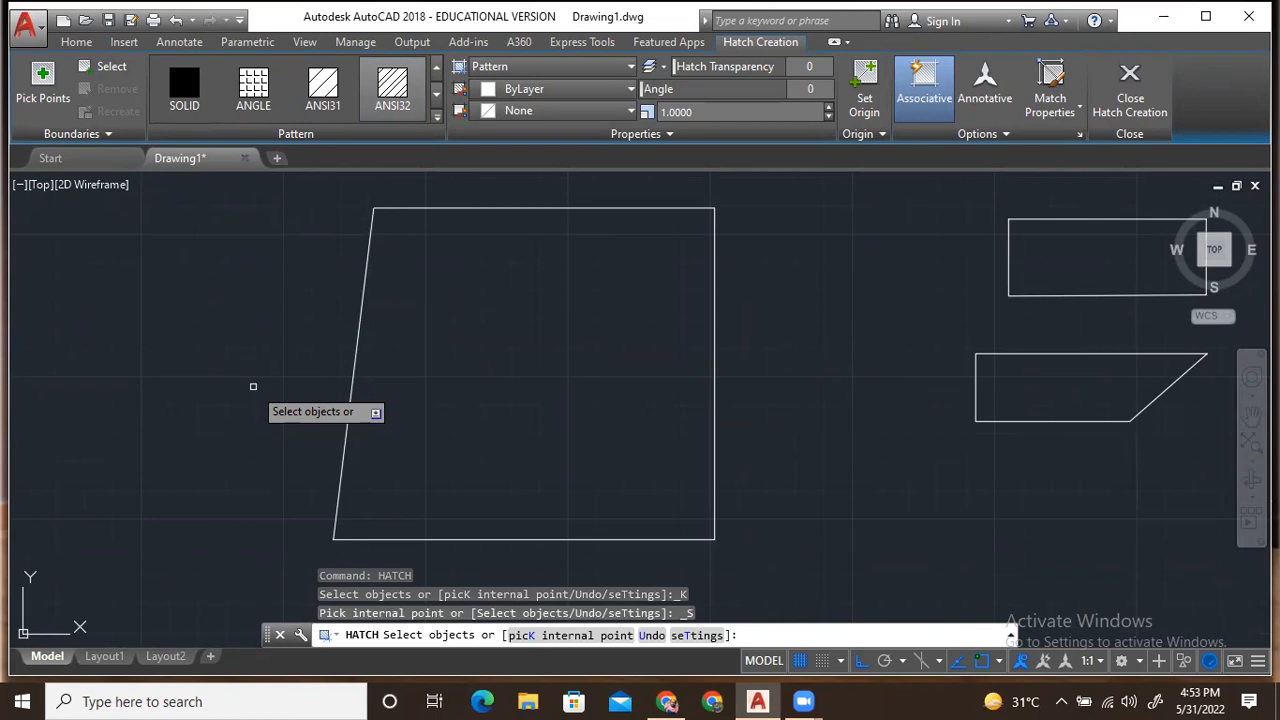
{"action": "left_click", "coordinate": [42, 82]}
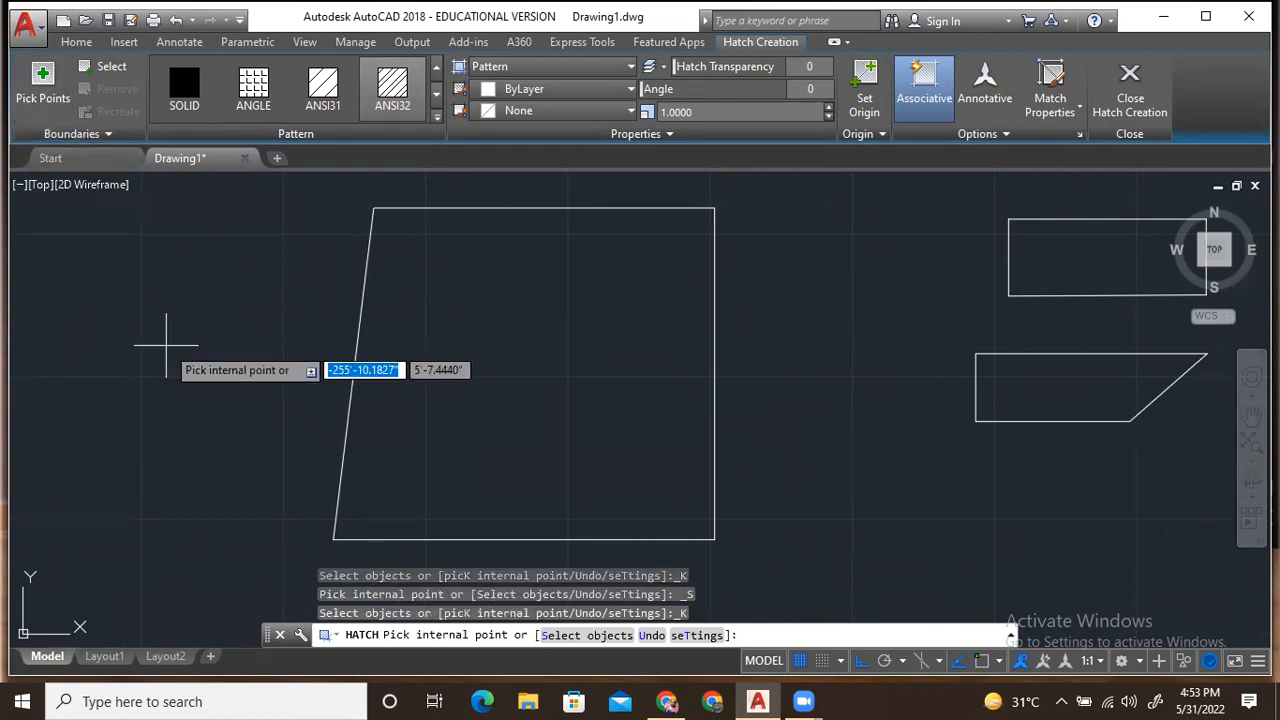
{"action": "left_click", "coordinate": [108, 72]}
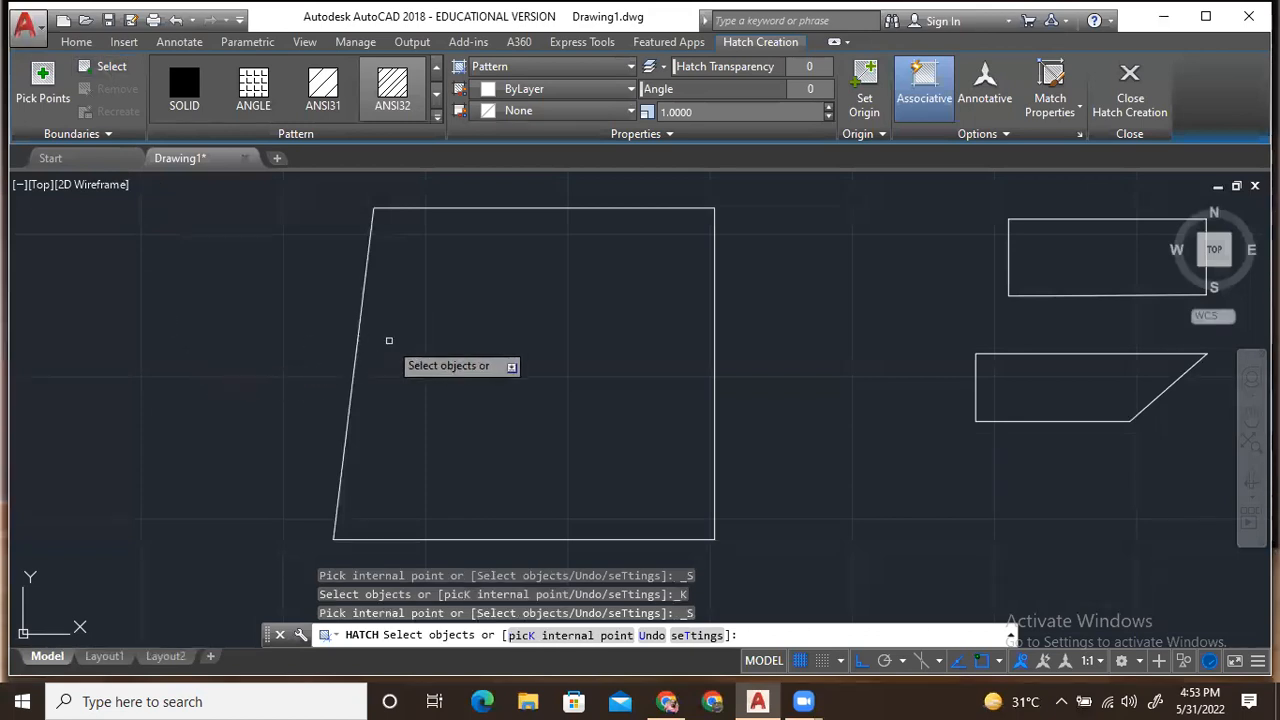
{"action": "left_click", "coordinate": [55, 90]}
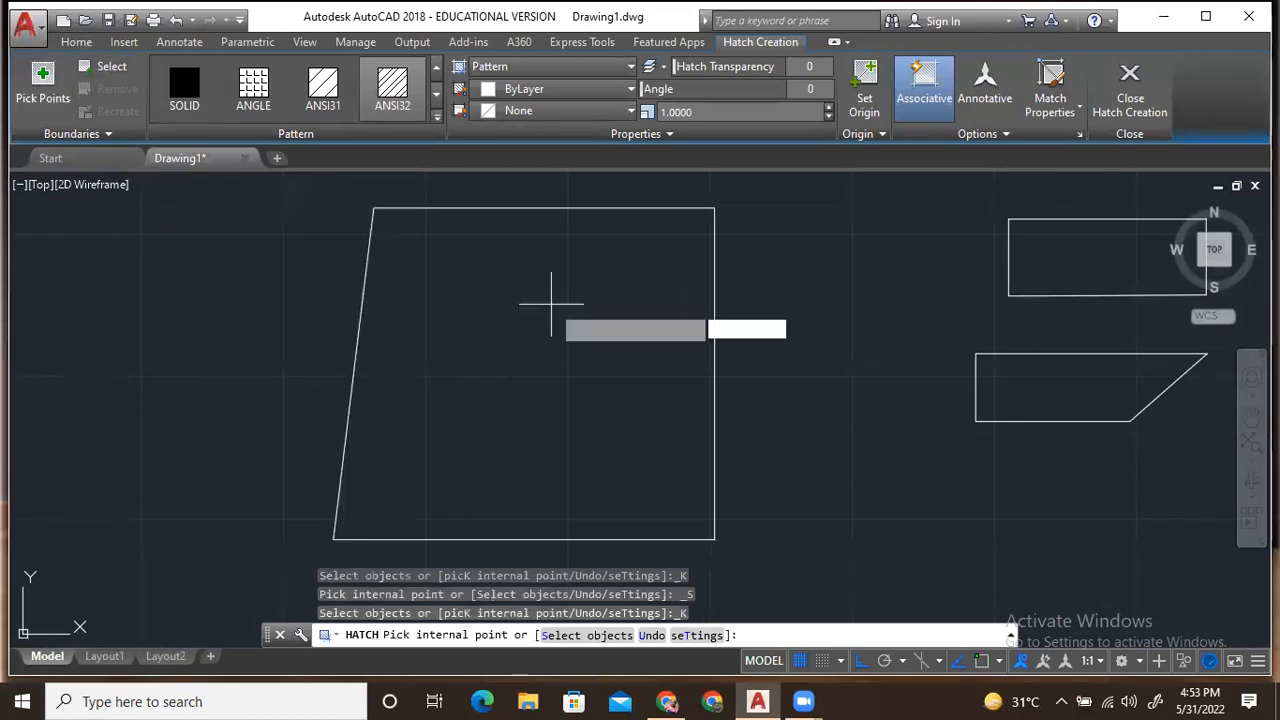
{"action": "left_click", "coordinate": [604, 334]}
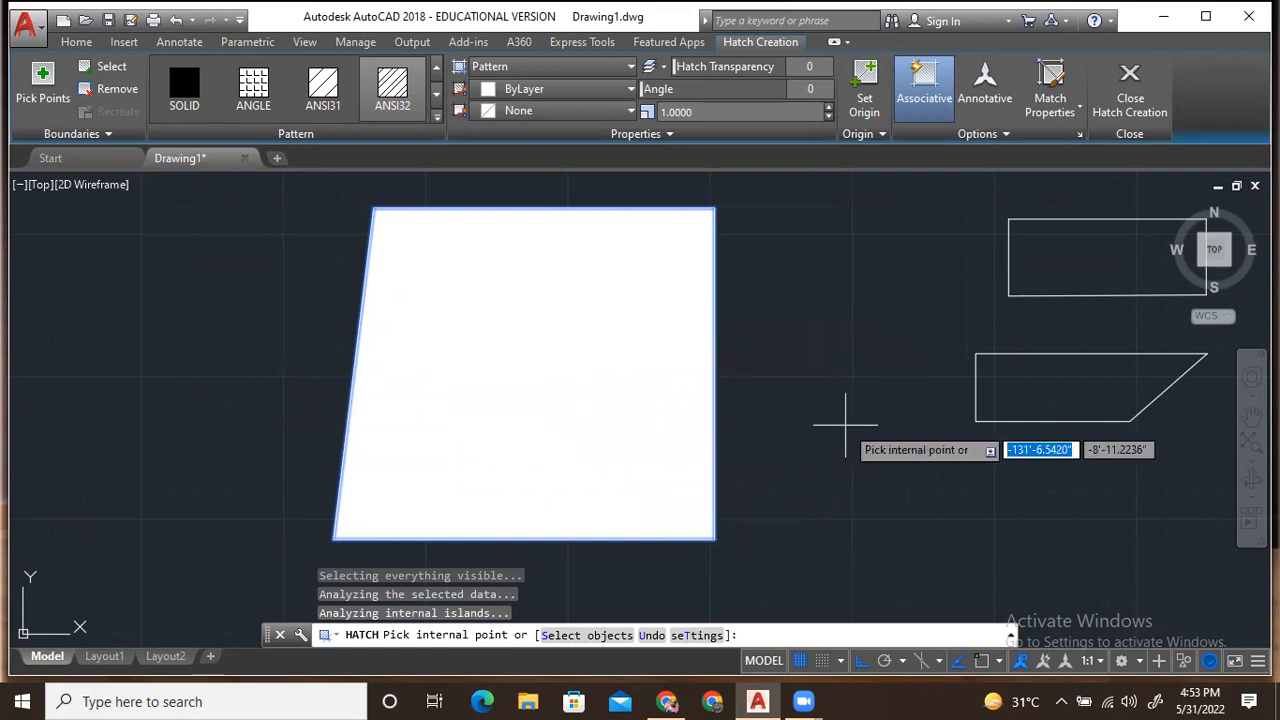
Step: Set the ANSI32 hatch scale of the large outline to 10
{"action": "left_click", "coordinate": [672, 111]}
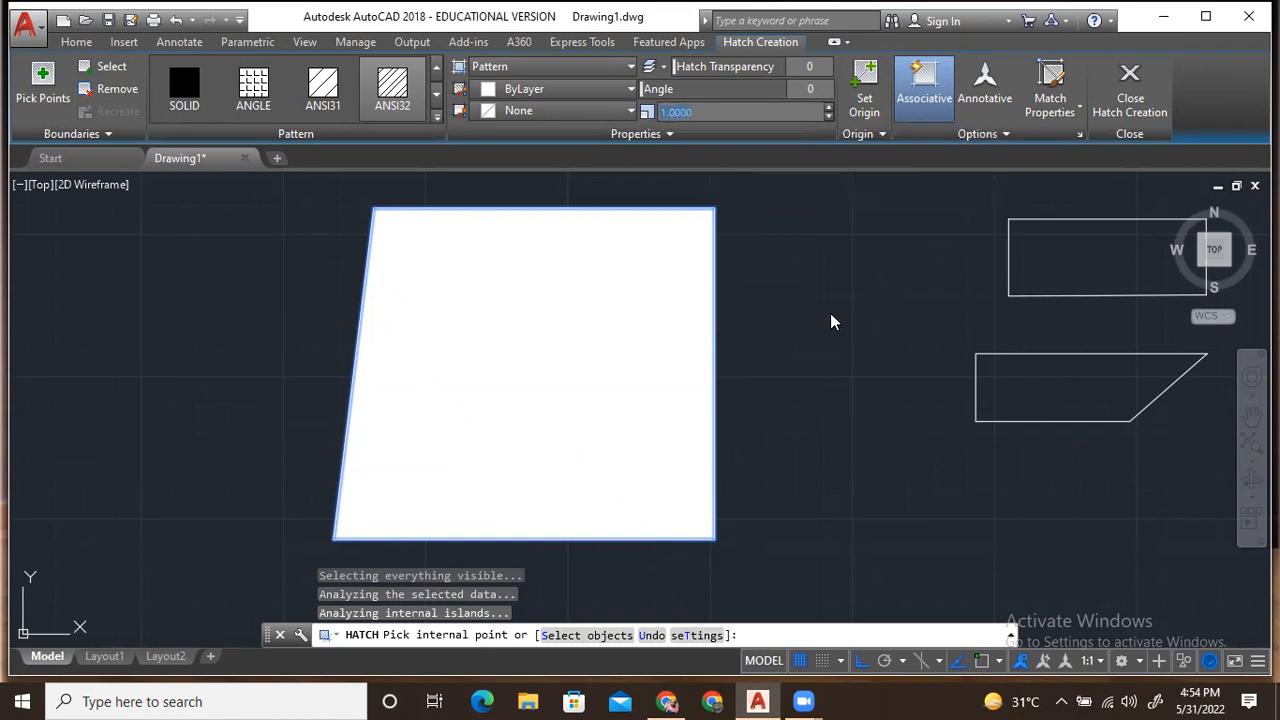
{"action": "left_click", "coordinate": [828, 116]}
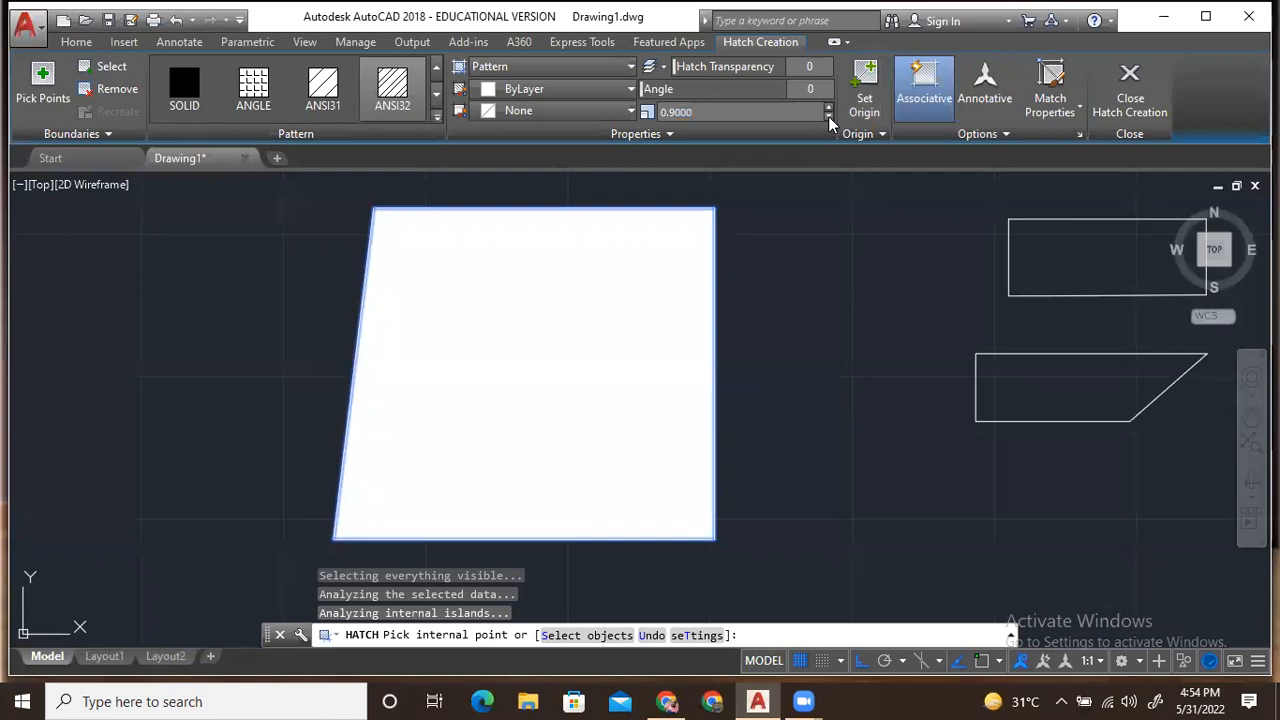
{"action": "left_click", "coordinate": [825, 105]}
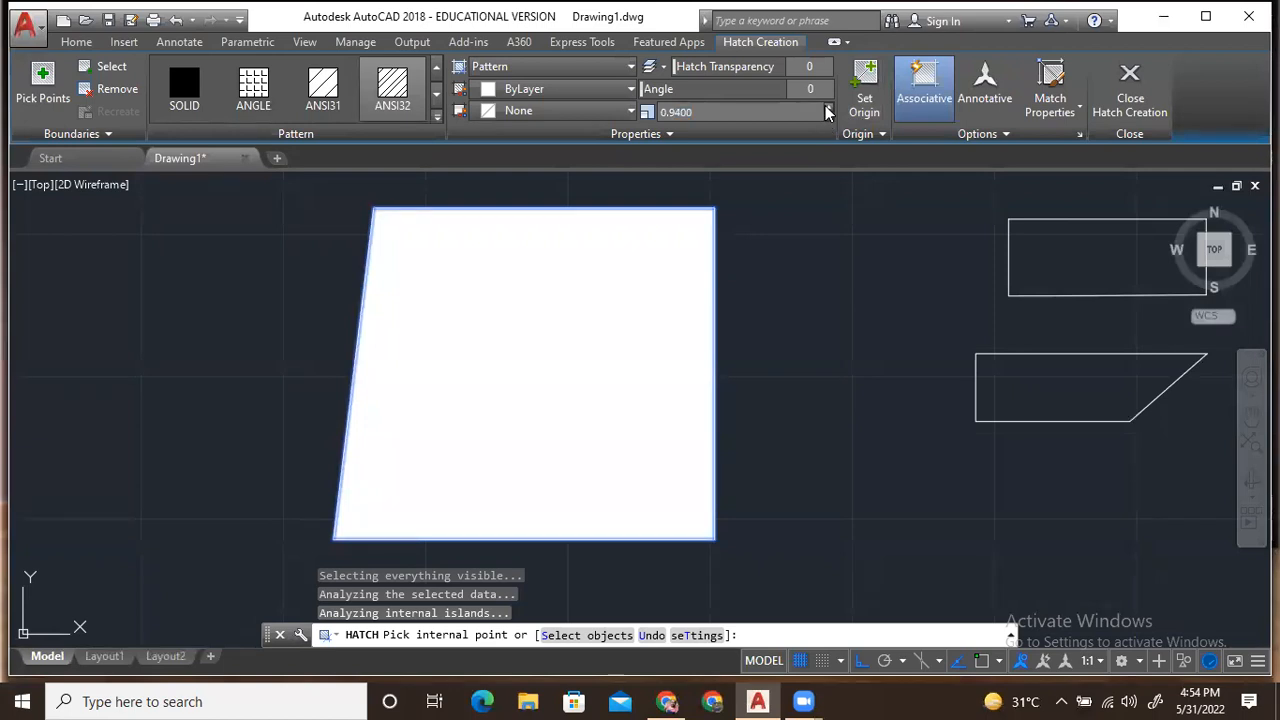
{"action": "left_click", "coordinate": [825, 105]}
{"action": "left_click", "coordinate": [710, 113]}
{"action": "type", "text": "10"}
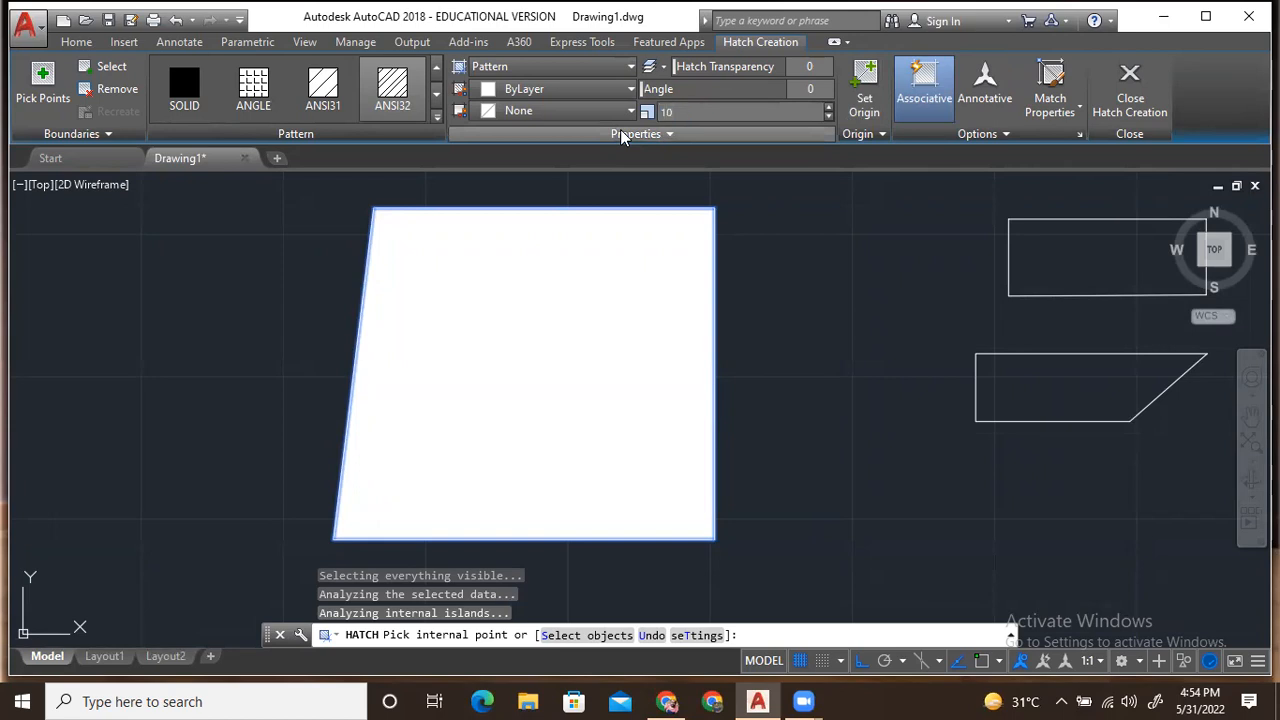
{"action": "key", "text": "Return"}
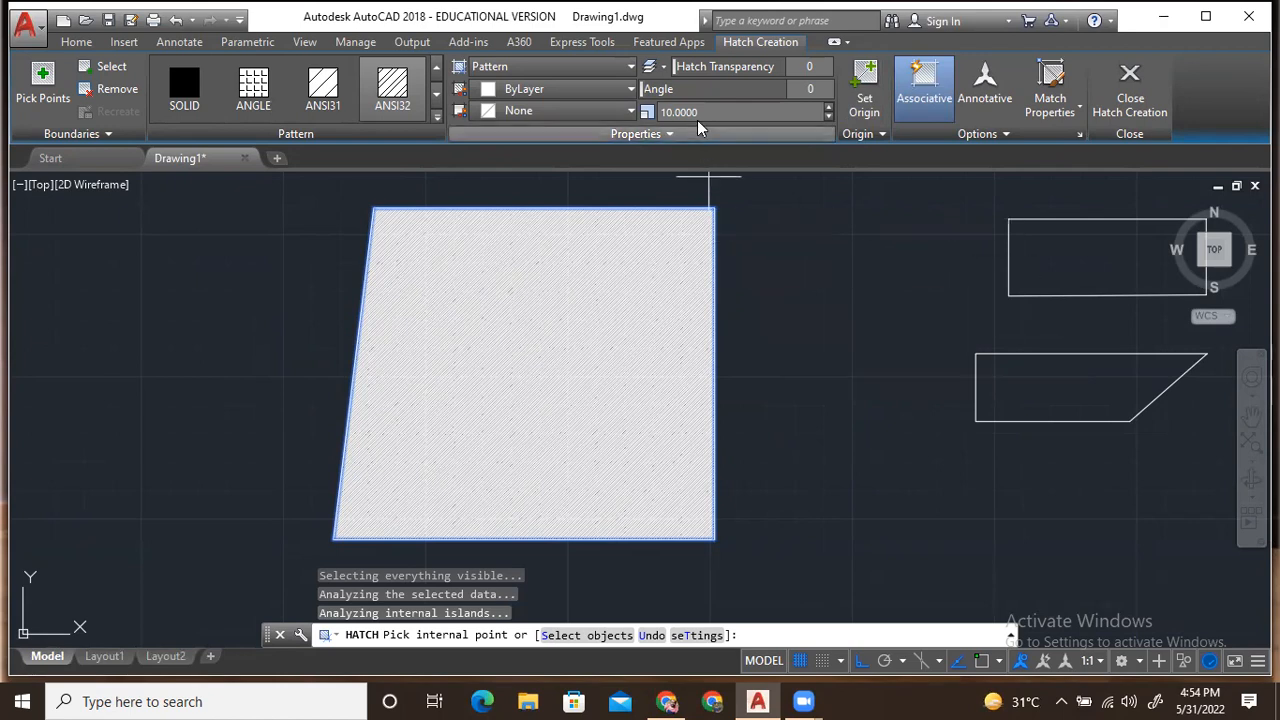
Step: Increase the large outline's hatch scale to 20 and then to 50
{"action": "left_click", "coordinate": [660, 113]}
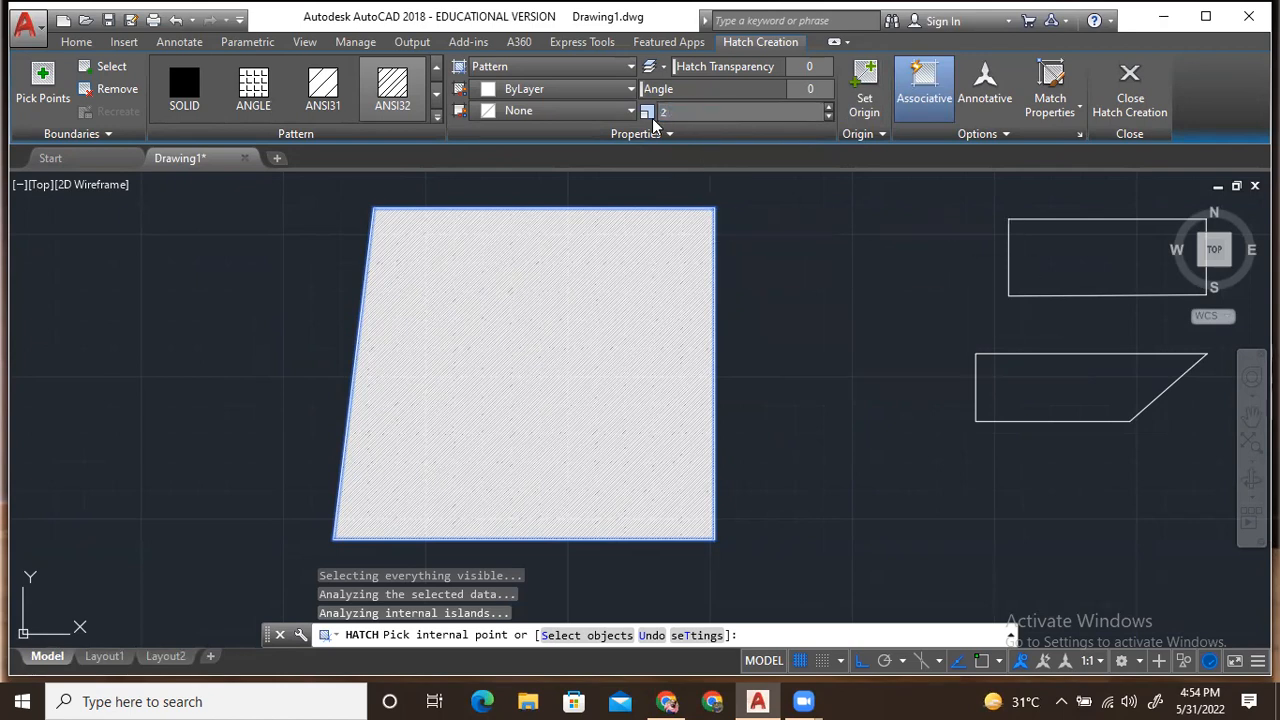
{"action": "type", "text": "20"}
{"action": "key", "text": "Return"}
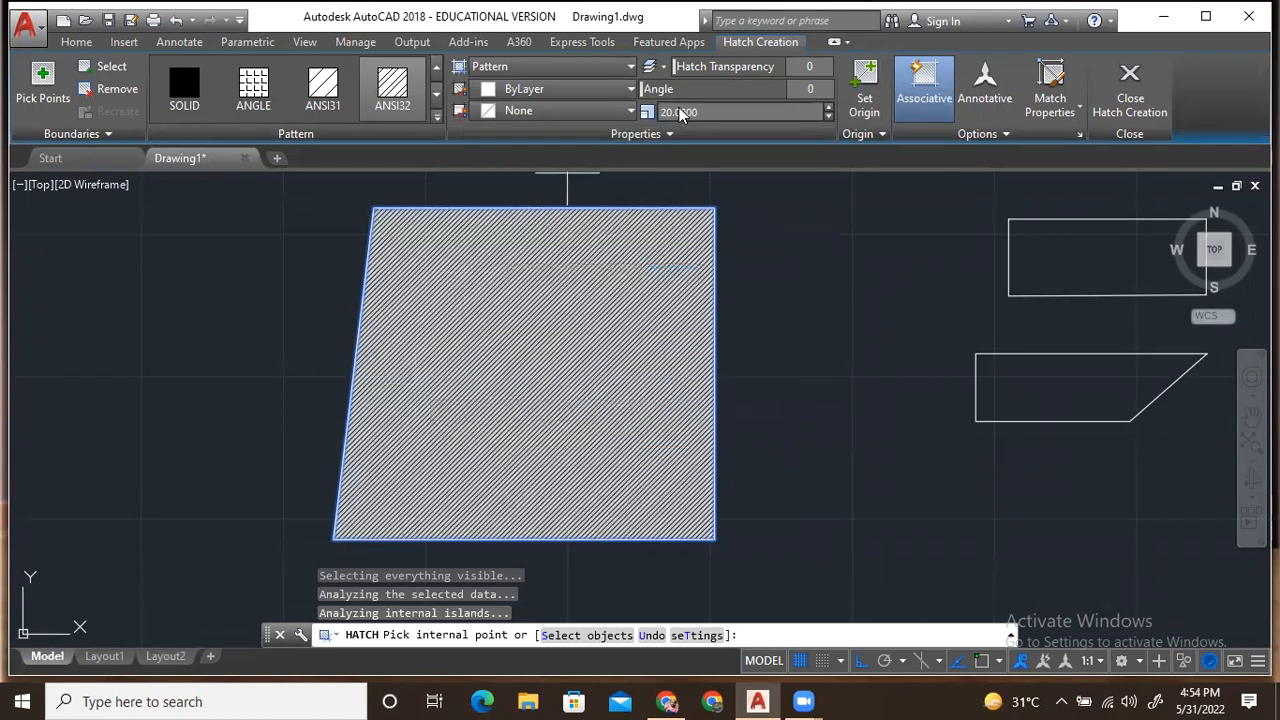
{"action": "left_click", "coordinate": [712, 110]}
{"action": "type", "text": "50"}
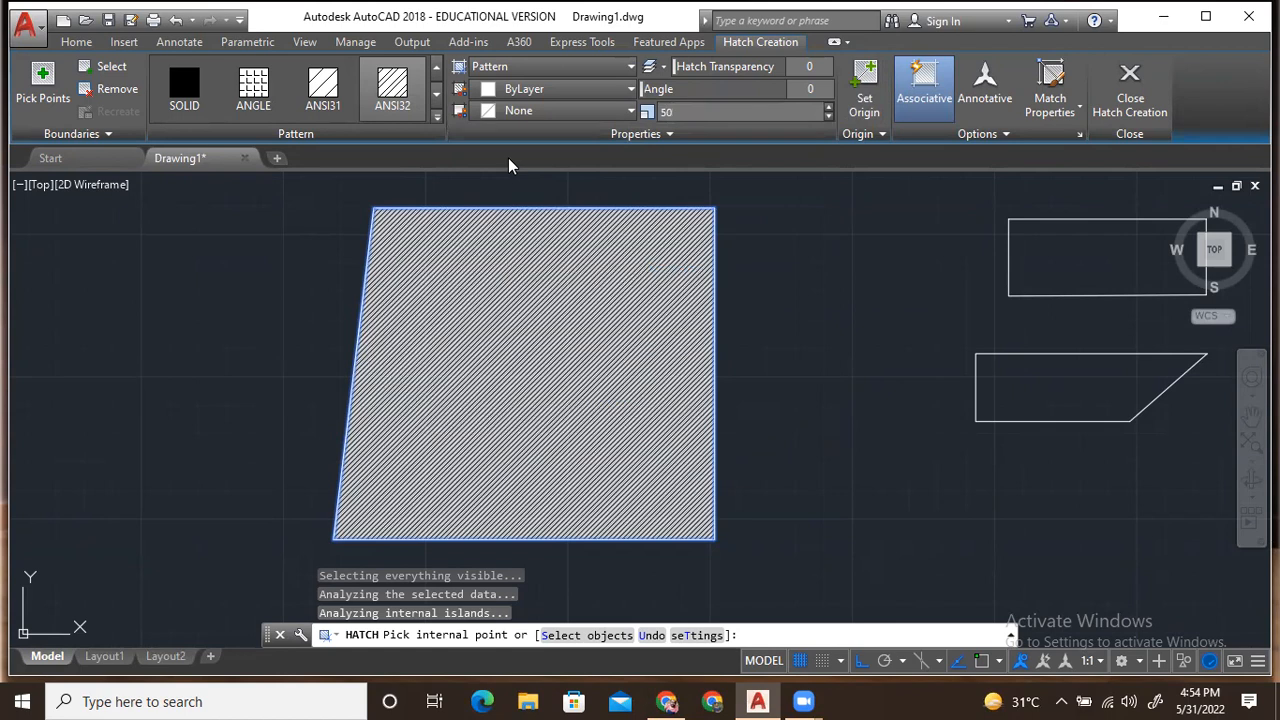
{"action": "key", "text": "Return"}
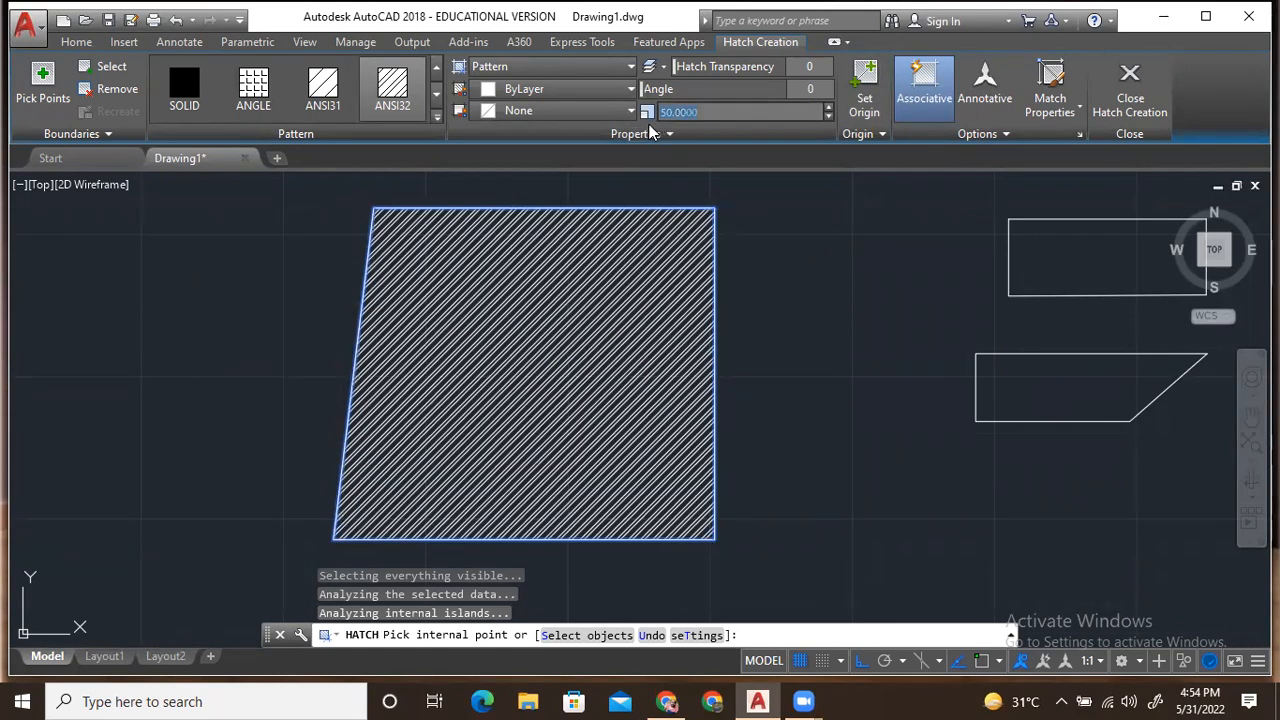
Step: Try hatch scales of 60 and 100 on the large outline
{"action": "left_click", "coordinate": [678, 112]}
{"action": "type", "text": "60"}
{"action": "key", "text": "Return"}
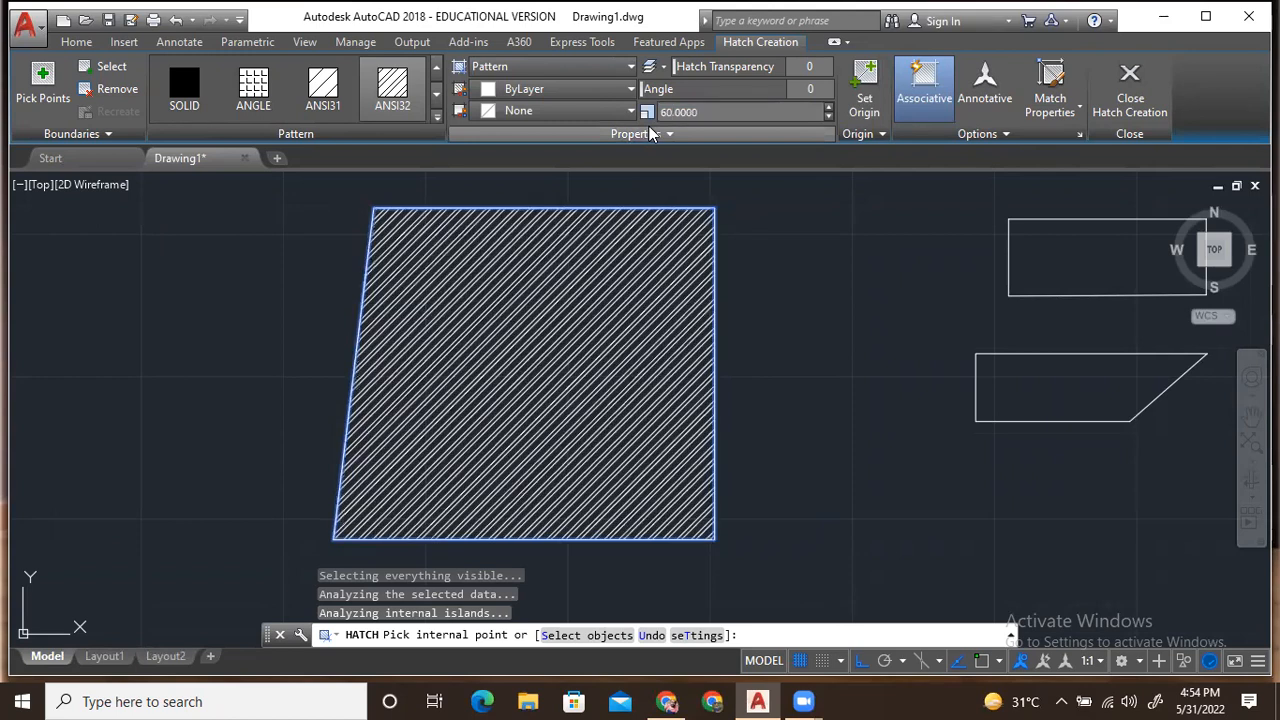
{"action": "left_click_drag", "start_coordinate": [706, 112], "coordinate": [629, 132]}
{"action": "type", "text": "100"}
{"action": "key", "text": "Return"}
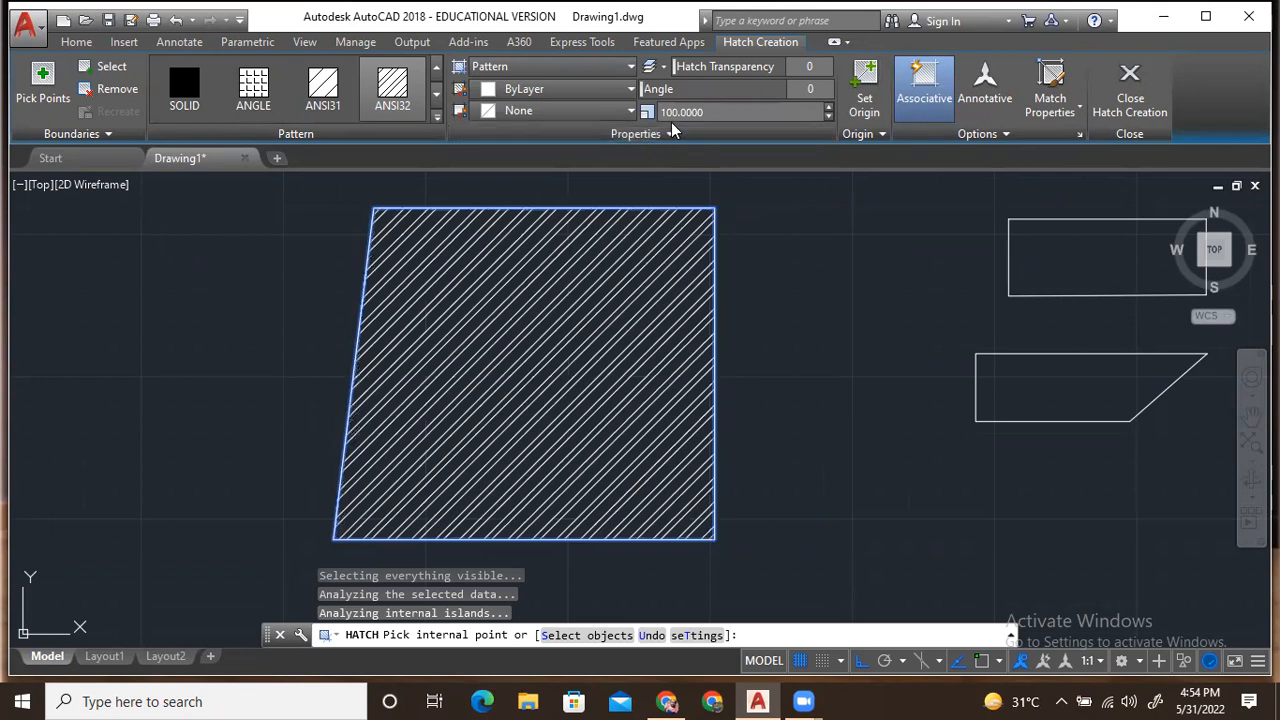
Step: Raise the large outline's hatch scale to 150, then 200, and finish the hatch
{"action": "left_click_drag", "start_coordinate": [710, 112], "coordinate": [647, 129]}
{"action": "type", "text": "150"}
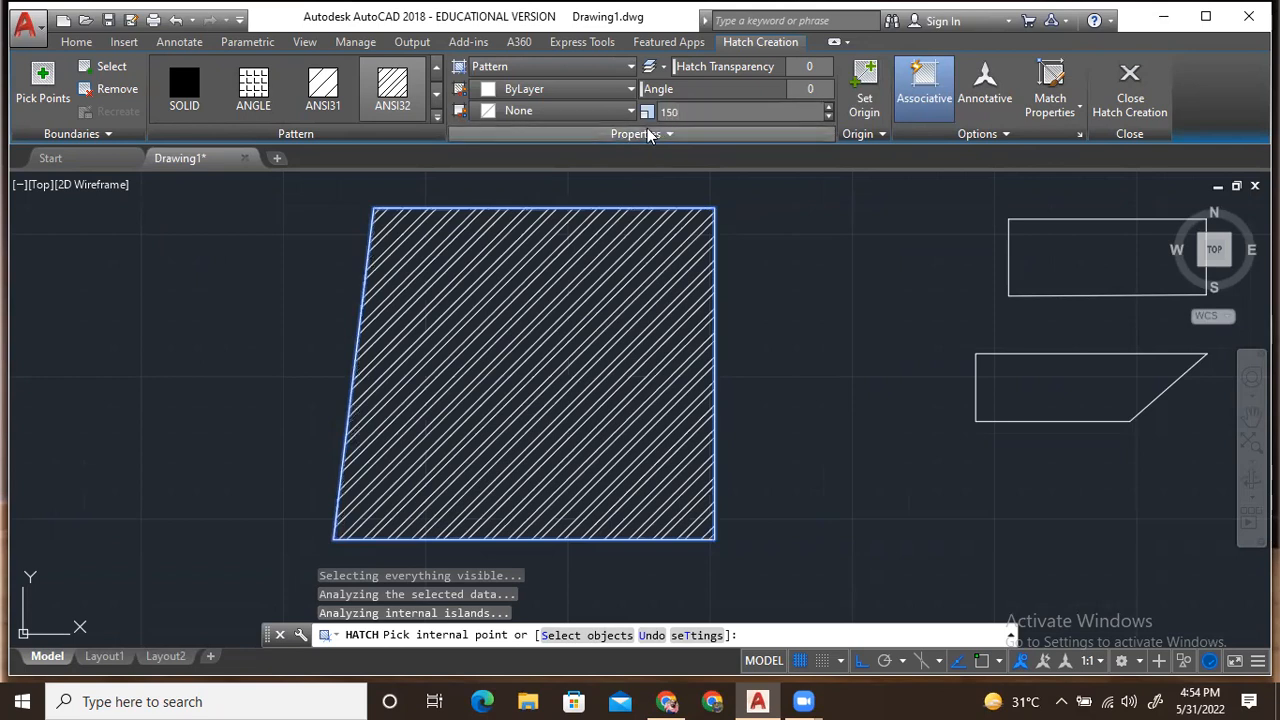
{"action": "key", "text": "Return"}
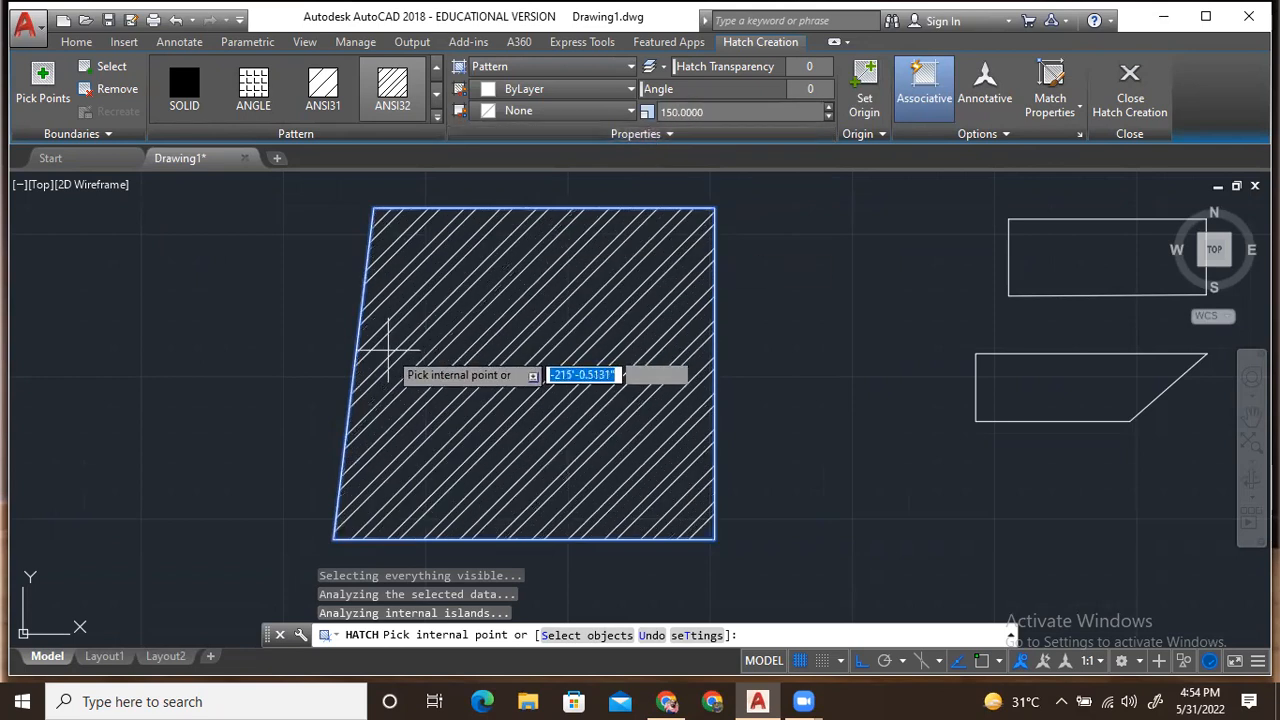
{"action": "mouse_move", "coordinate": [712, 112]}
{"action": "left_mouse_down"}
{"action": "mouse_move", "coordinate": [658, 115]}
{"action": "mouse_move", "coordinate": [643, 137]}
{"action": "left_mouse_up"}
{"action": "type", "text": "200"}
{"action": "key", "text": "Return"}
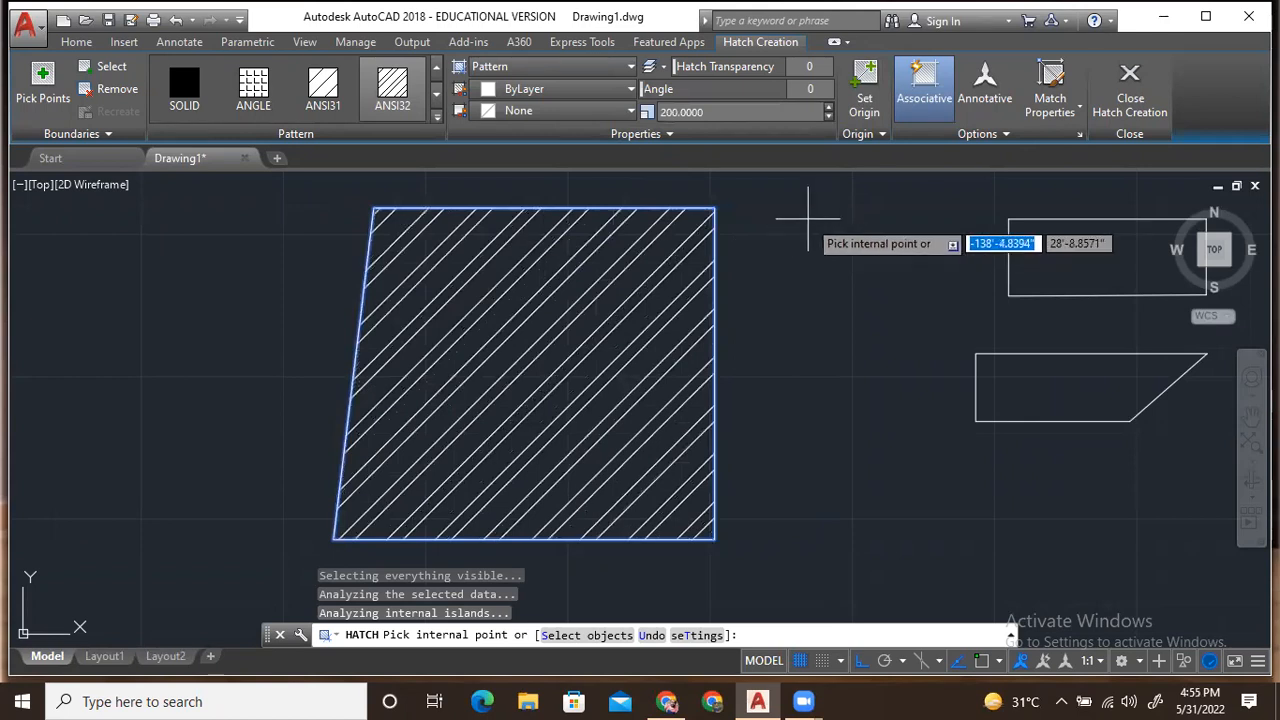
{"action": "key", "text": "Return"}
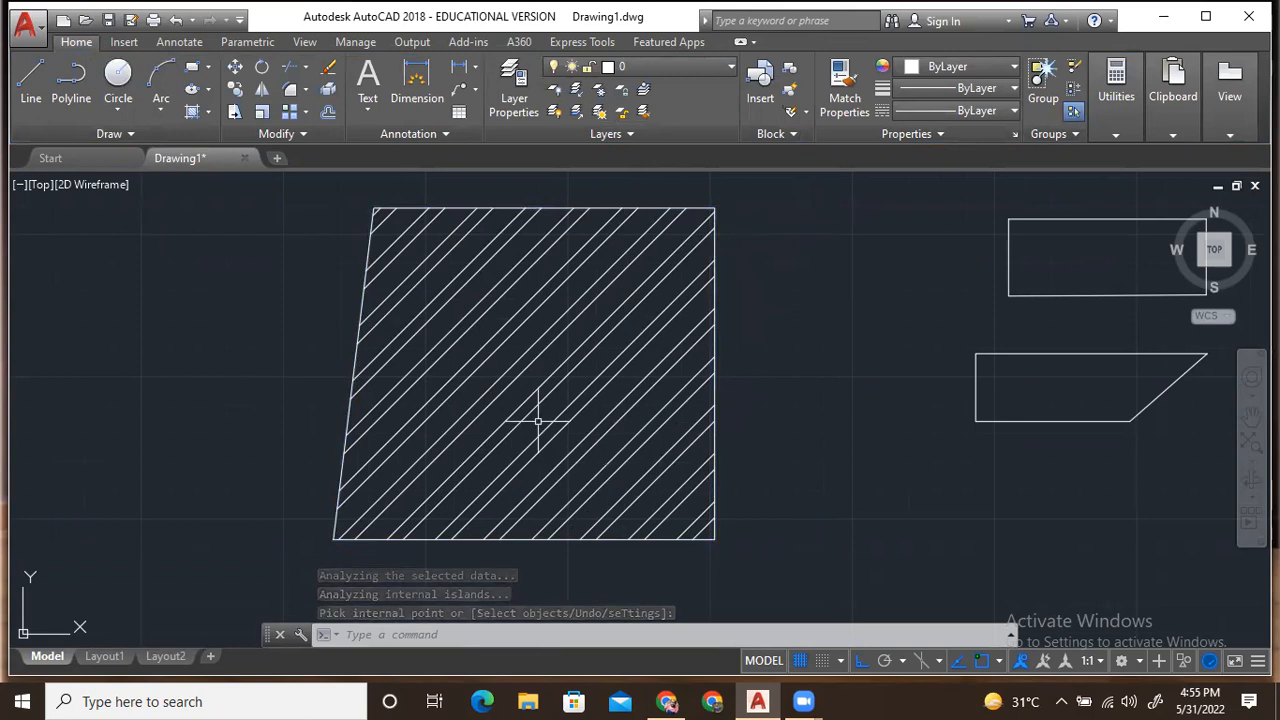
Step: Start a new ANSI32 hatch for the upper small rectangle and set its scale to 600
{"action": "type", "text": "h"}
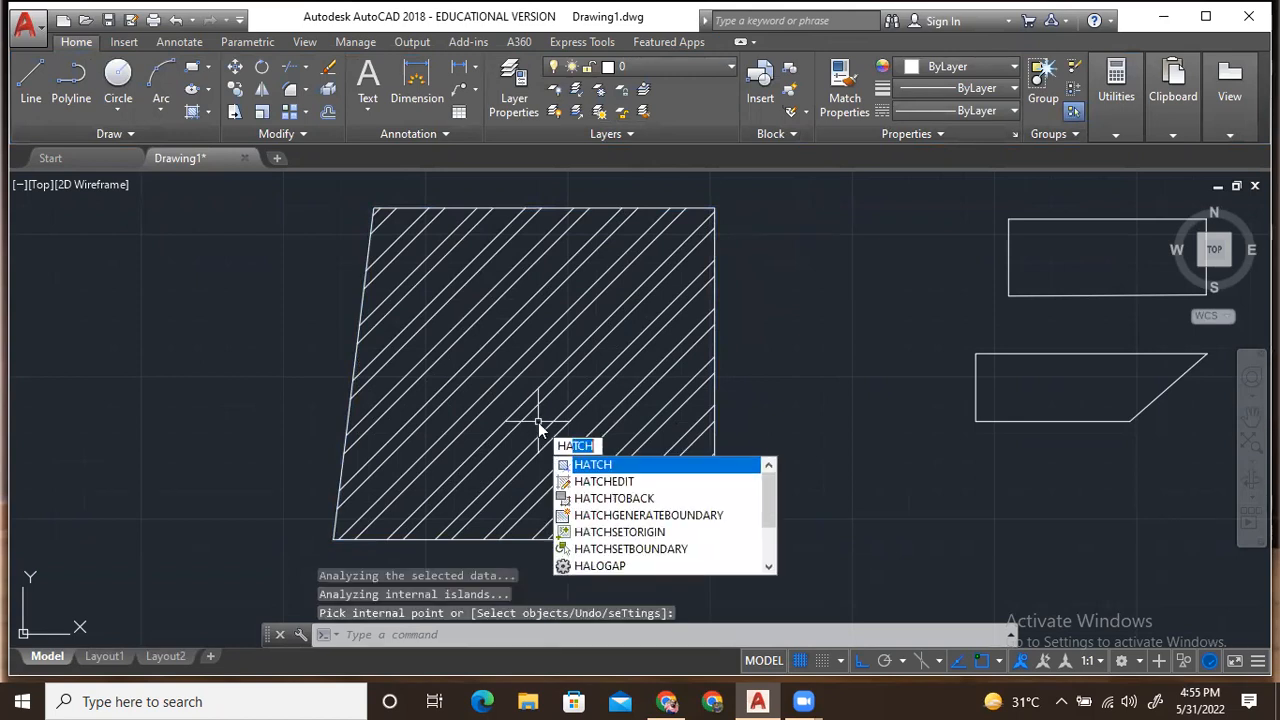
{"action": "key", "text": "Return"}
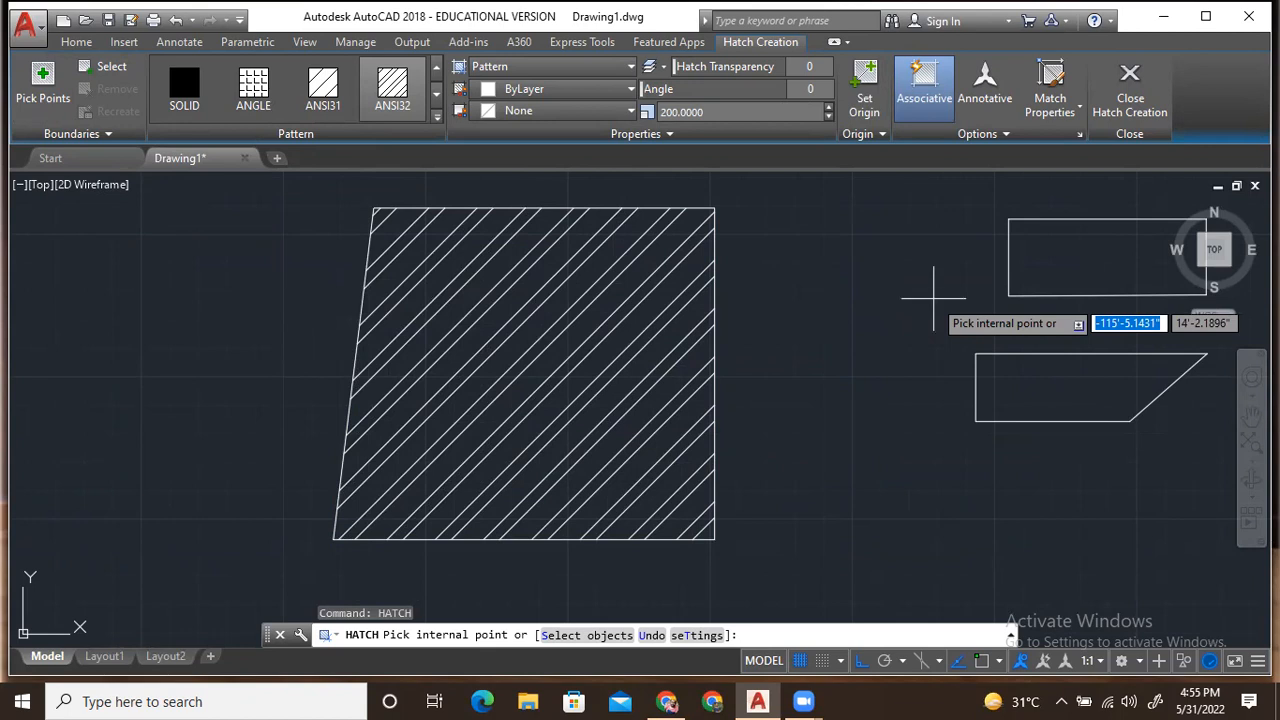
{"action": "left_click", "coordinate": [1066, 250]}
{"action": "mouse_move", "coordinate": [1094, 253]}
{"action": "middle_mouse_down"}
{"action": "mouse_move", "coordinate": [820, 323]}
{"action": "mouse_move", "coordinate": [592, 354]}
{"action": "mouse_move", "coordinate": [627, 322]}
{"action": "middle_mouse_up"}
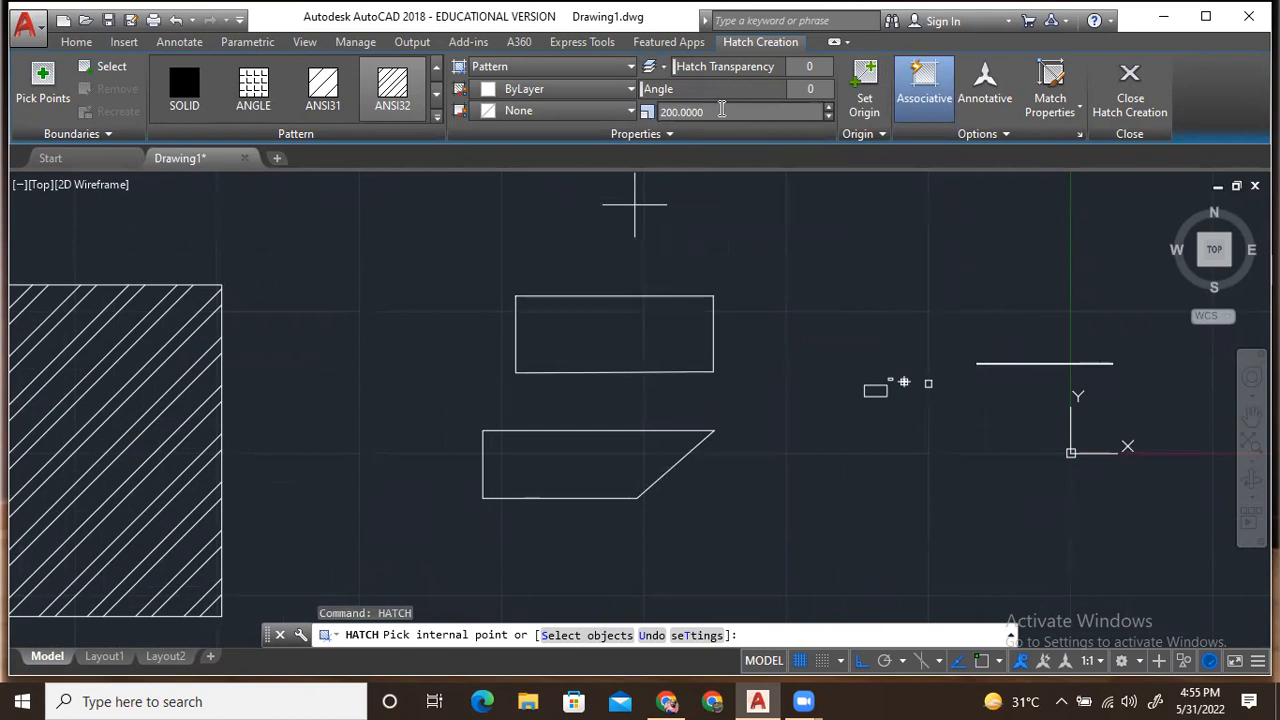
{"action": "left_click", "coordinate": [651, 117]}
{"action": "type", "text": "6"}
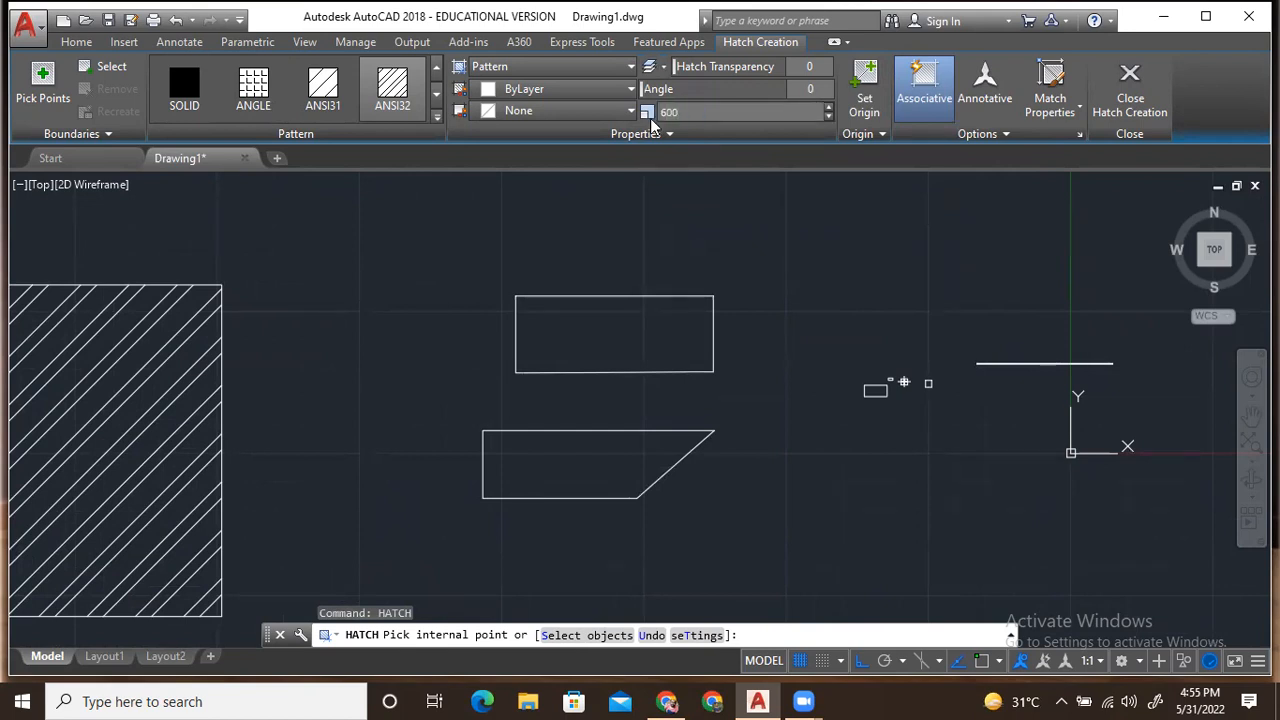
{"action": "key", "text": "Return"}
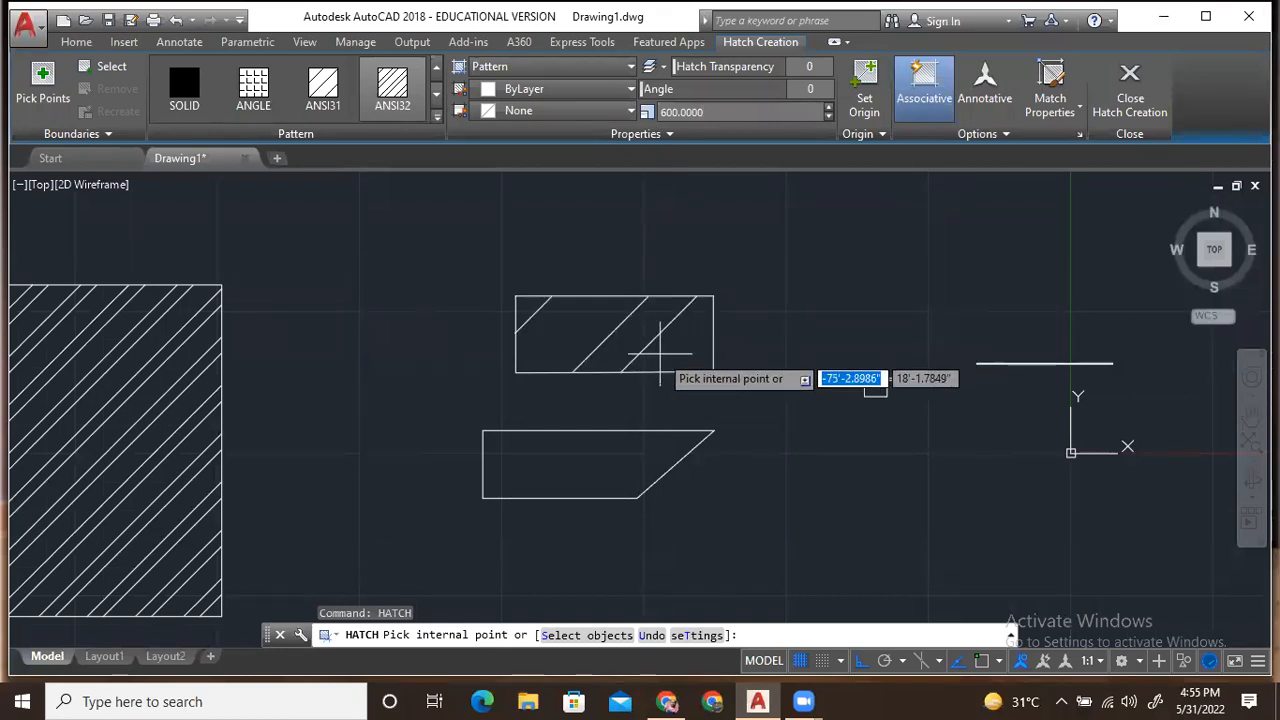
Step: Compare the hatch preview in the upper small rectangle with the finished hatch of the large outline
{"action": "scroll", "coordinate": [30, 435], "scroll_direction": "down", "scroll_amount": 5}
{"action": "middle_click_drag", "start_coordinate": [30, 435], "coordinate": [171, 428]}
{"action": "scroll", "coordinate": [171, 428], "scroll_direction": "up", "scroll_amount": 3}
{"action": "scroll", "coordinate": [171, 429], "scroll_direction": "up", "scroll_amount": 4}
{"action": "scroll", "coordinate": [209, 391], "scroll_direction": "down", "scroll_amount": 2}
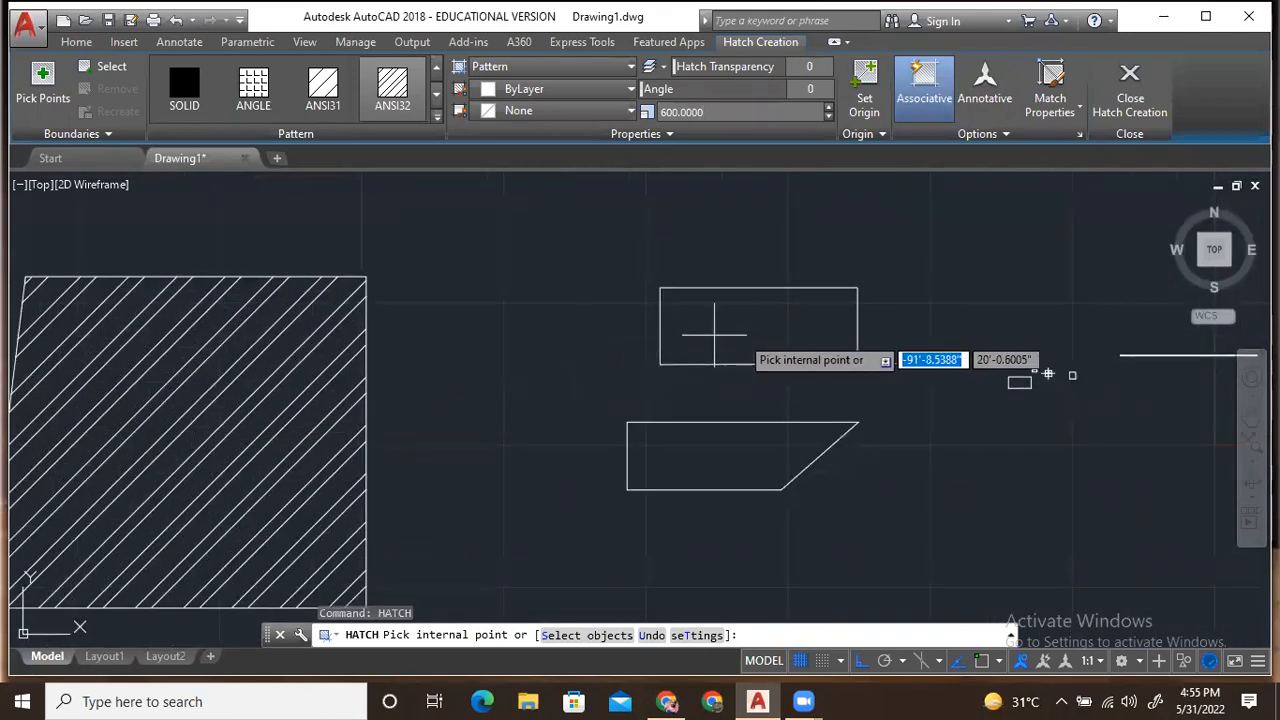
{"action": "middle_click_drag", "start_coordinate": [746, 335], "coordinate": [523, 366]}
{"action": "scroll", "coordinate": [526, 368], "scroll_direction": "up", "scroll_amount": 2}
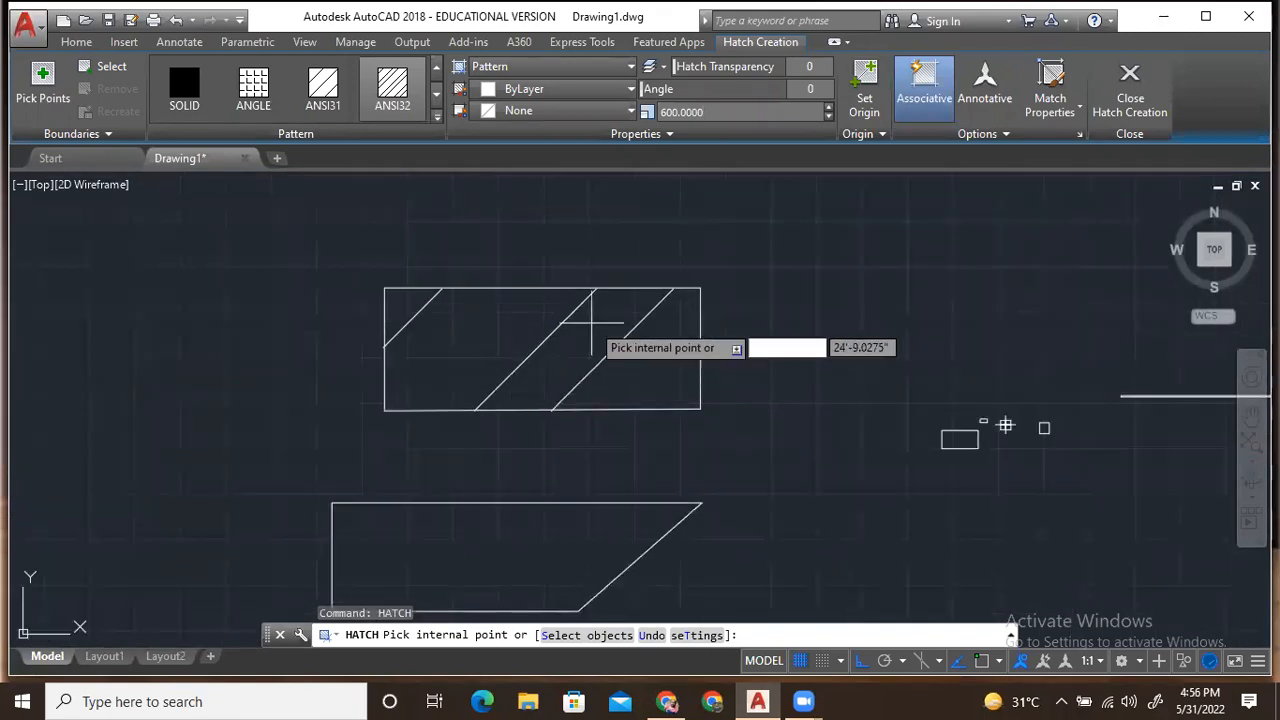
Step: Set the new hatch's scale to 200 and try transparency values of 40 and 90 before resetting transparency to 0
{"action": "left_click_drag", "start_coordinate": [711, 115], "coordinate": [605, 124]}
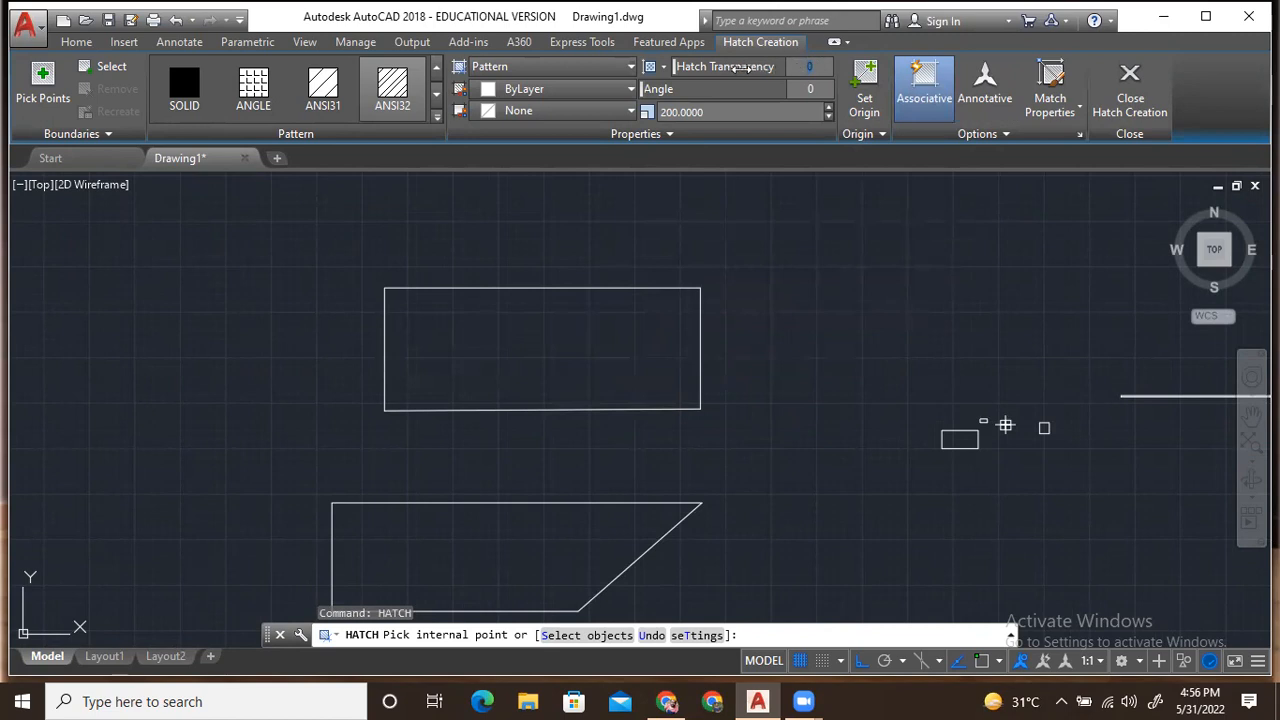
{"action": "mouse_move", "coordinate": [680, 64]}
{"action": "left_mouse_down"}
{"action": "mouse_move", "coordinate": [740, 65]}
{"action": "mouse_move", "coordinate": [722, 65]}
{"action": "left_mouse_up"}
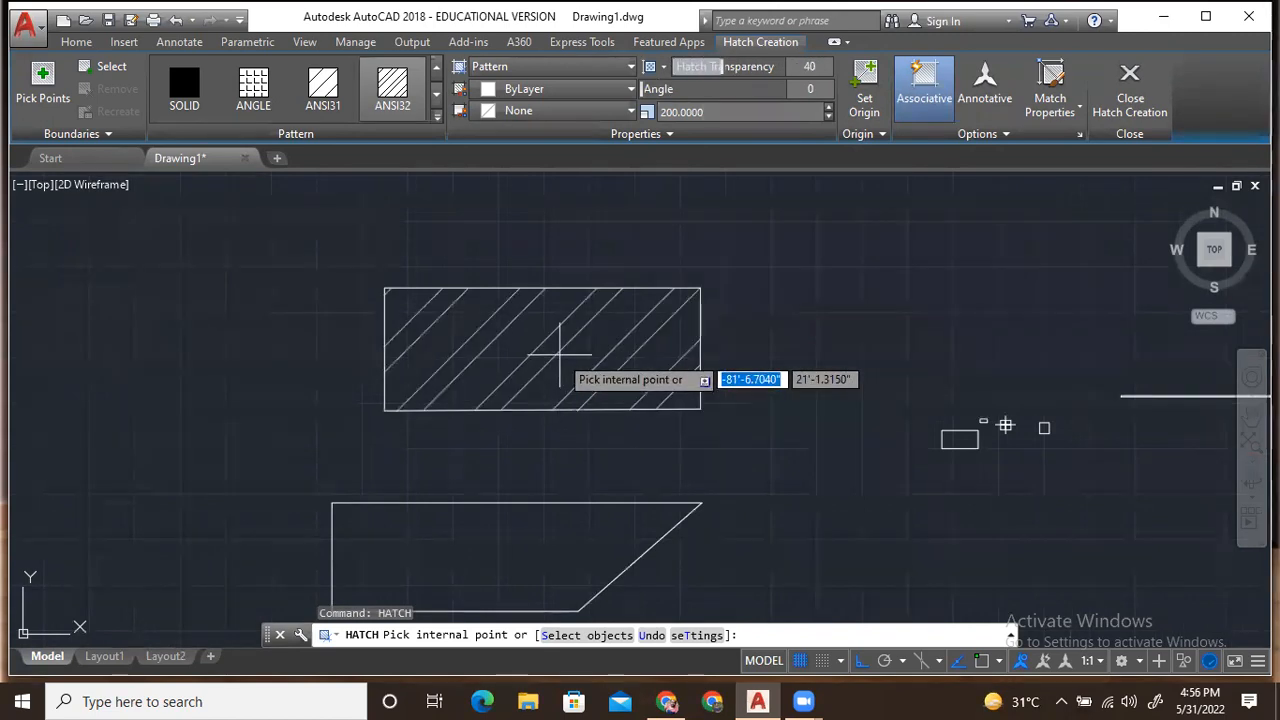
{"action": "left_click_drag", "start_coordinate": [722, 66], "coordinate": [834, 72]}
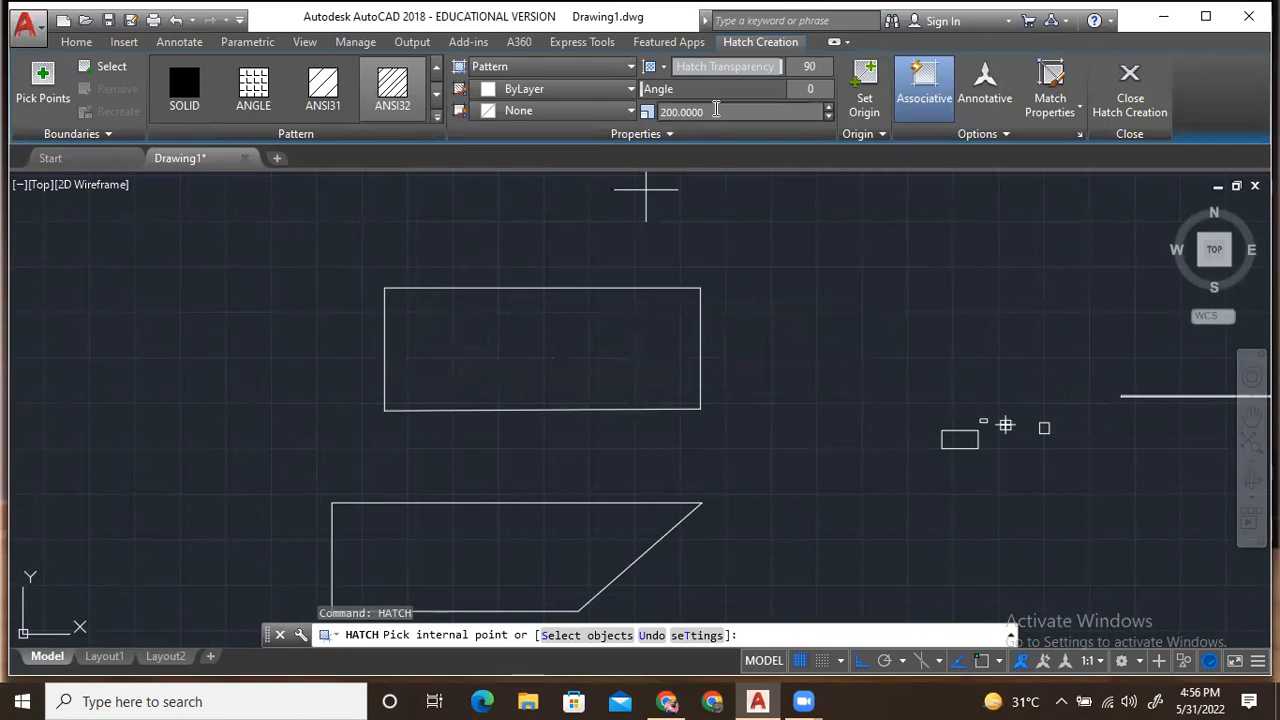
{"action": "left_click_drag", "start_coordinate": [776, 66], "coordinate": [640, 68]}
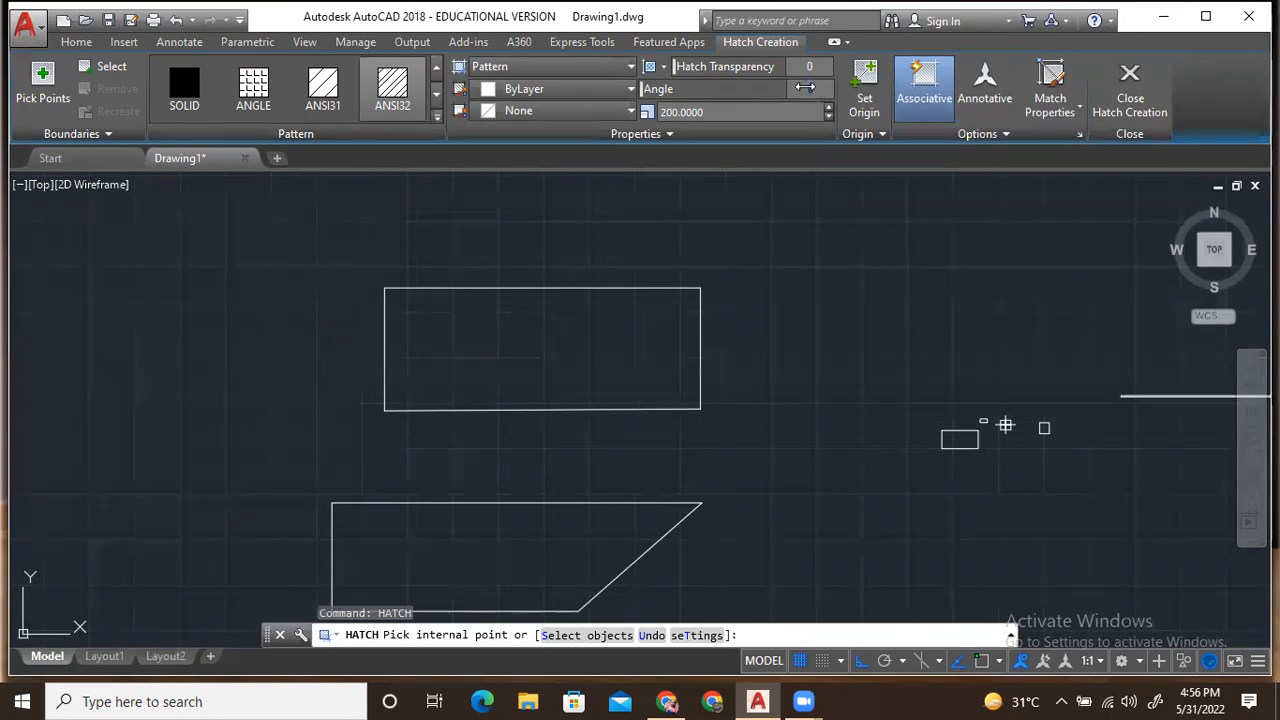
Step: Set the hatch angle to 89 and hatch the upper small rectangle by picking an internal point
{"action": "mouse_move", "coordinate": [668, 87]}
{"action": "left_mouse_down"}
{"action": "mouse_move", "coordinate": [699, 88]}
{"action": "mouse_move", "coordinate": [669, 94]}
{"action": "mouse_move", "coordinate": [681, 93]}
{"action": "left_mouse_up"}
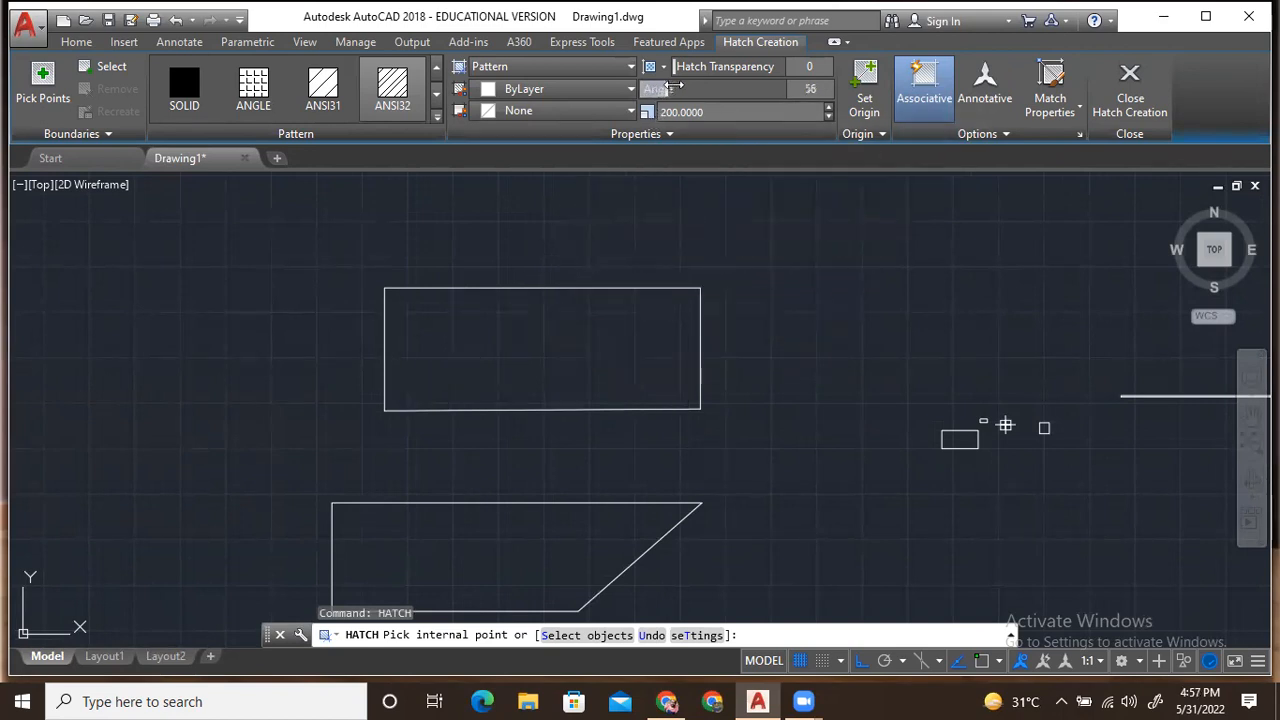
{"action": "left_click_drag", "start_coordinate": [685, 81], "coordinate": [687, 82]}
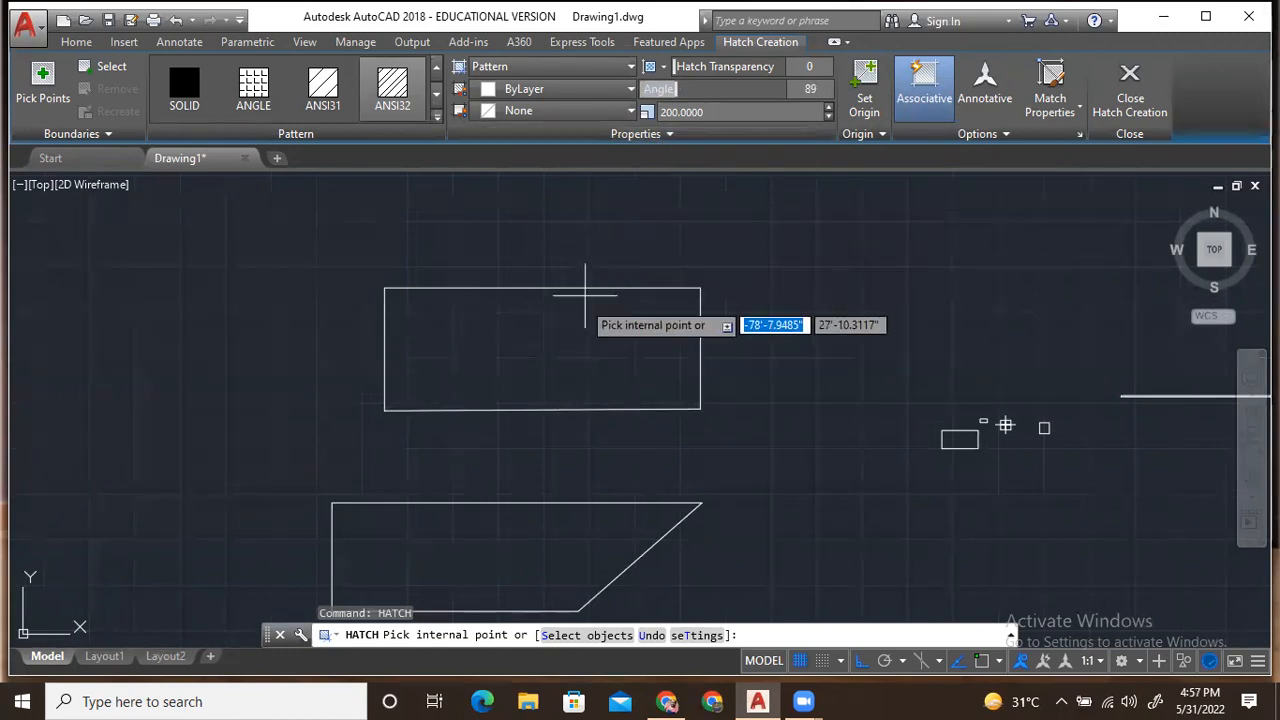
{"action": "left_click", "coordinate": [505, 369]}
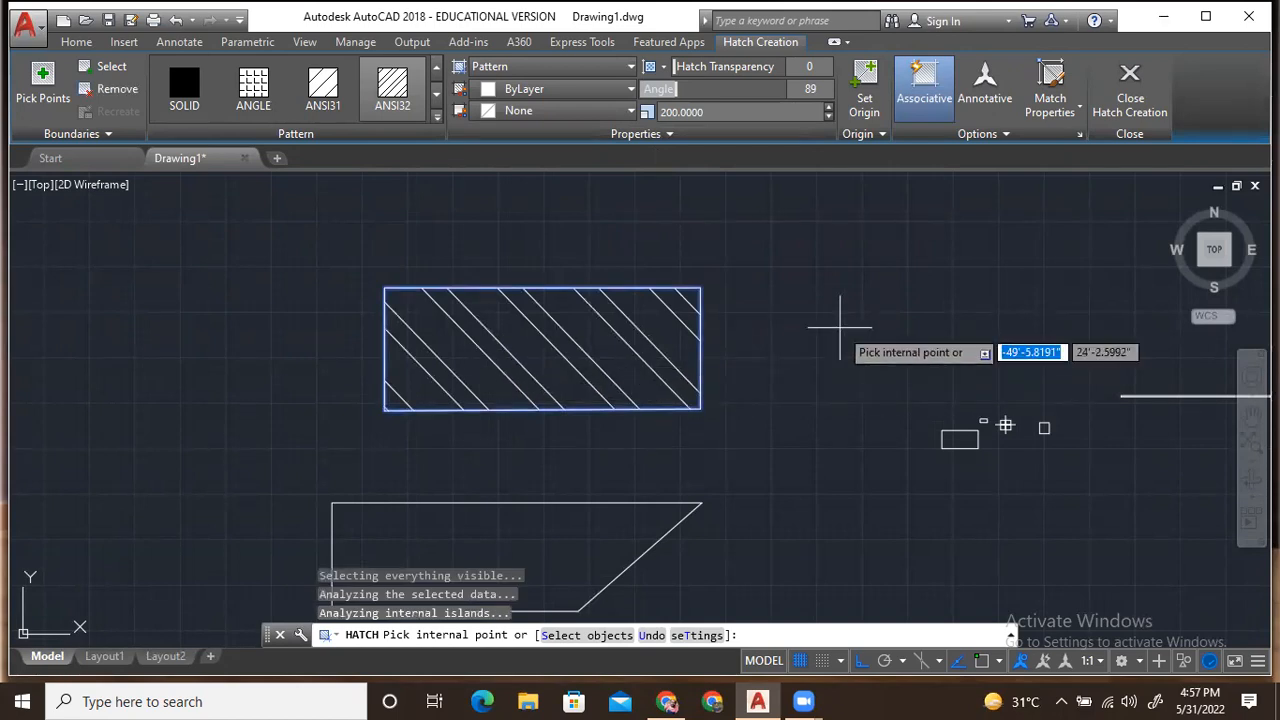
Step: Try an angle of 124 on the rectangle's hatch, then set the angle to 102 and the scale to 300
{"action": "mouse_move", "coordinate": [670, 89]}
{"action": "left_mouse_down"}
{"action": "mouse_move", "coordinate": [655, 89]}
{"action": "mouse_move", "coordinate": [697, 88]}
{"action": "left_mouse_up"}
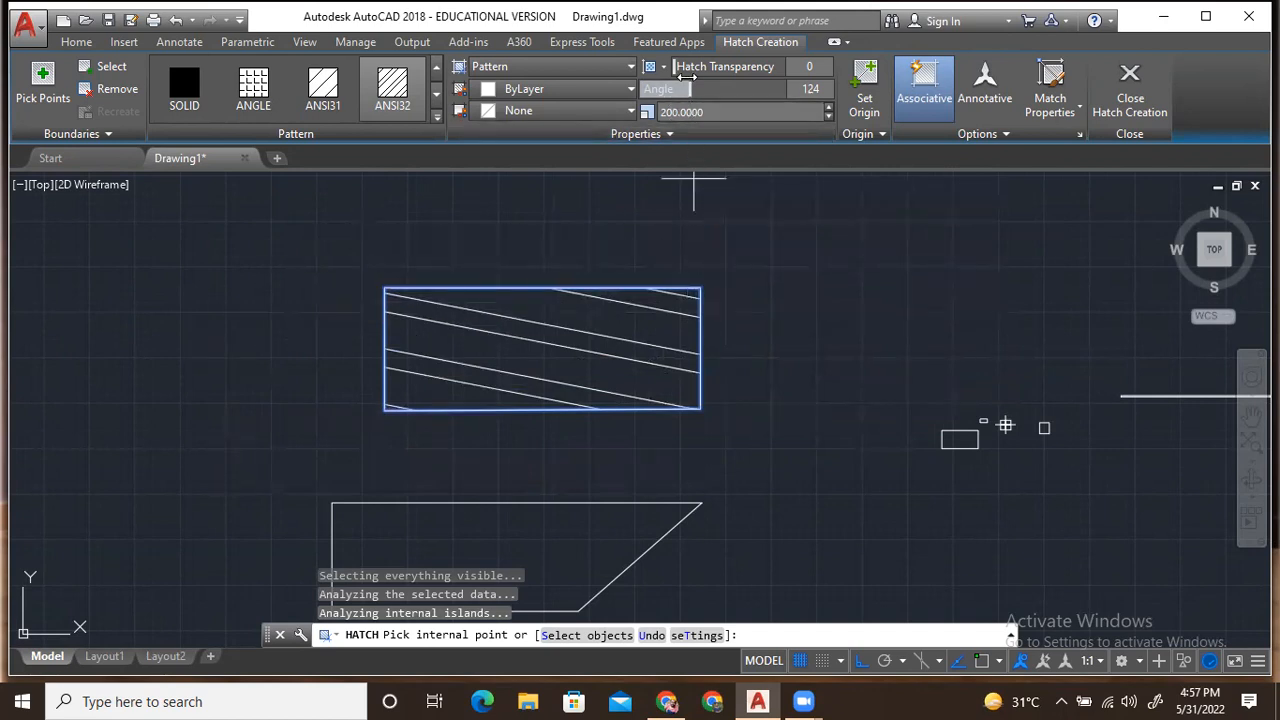
{"action": "left_click_drag", "start_coordinate": [692, 91], "coordinate": [683, 91]}
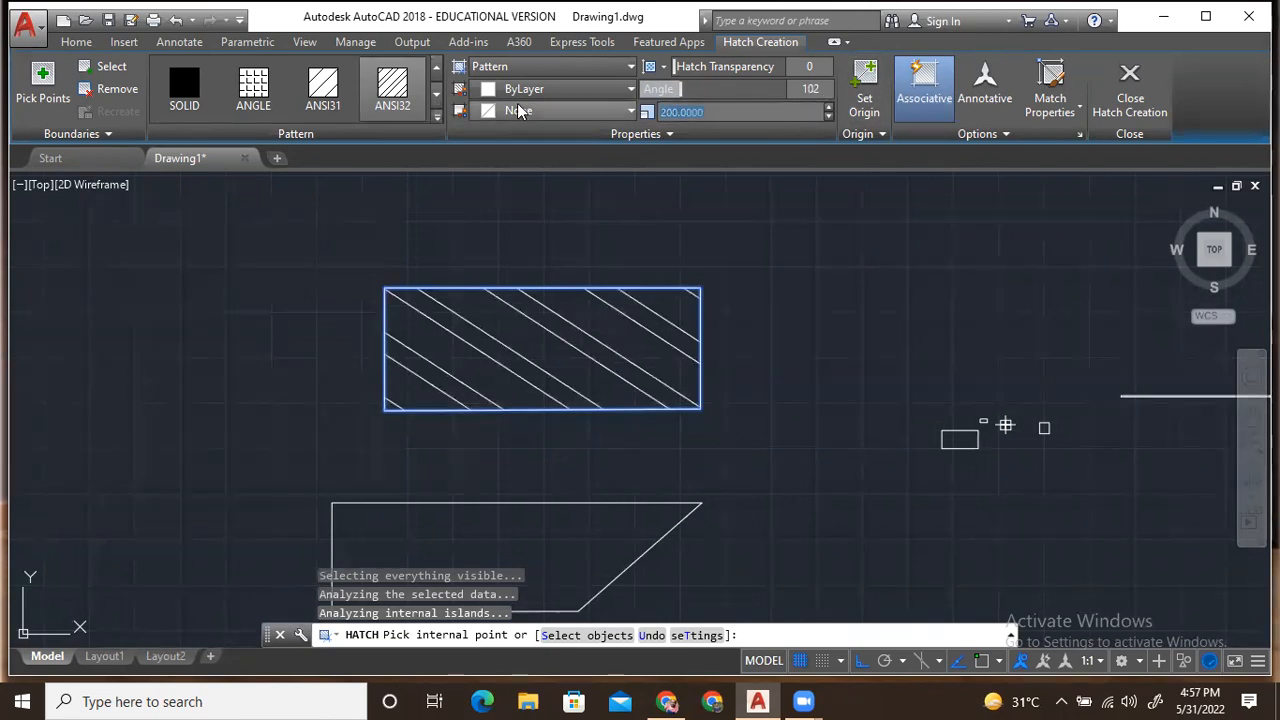
{"action": "key", "text": "Return"}
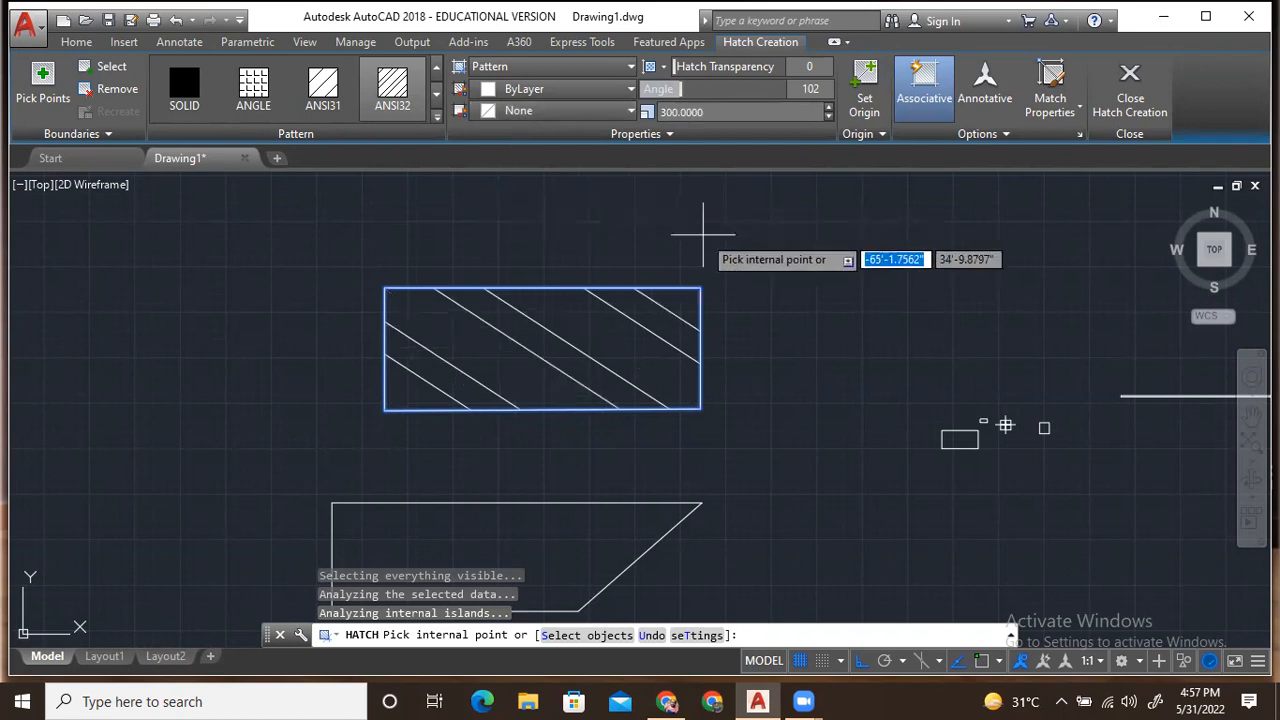
Step: Change the upper small rectangle's hatch pattern to AR-CONC
{"action": "left_click", "coordinate": [392, 85]}
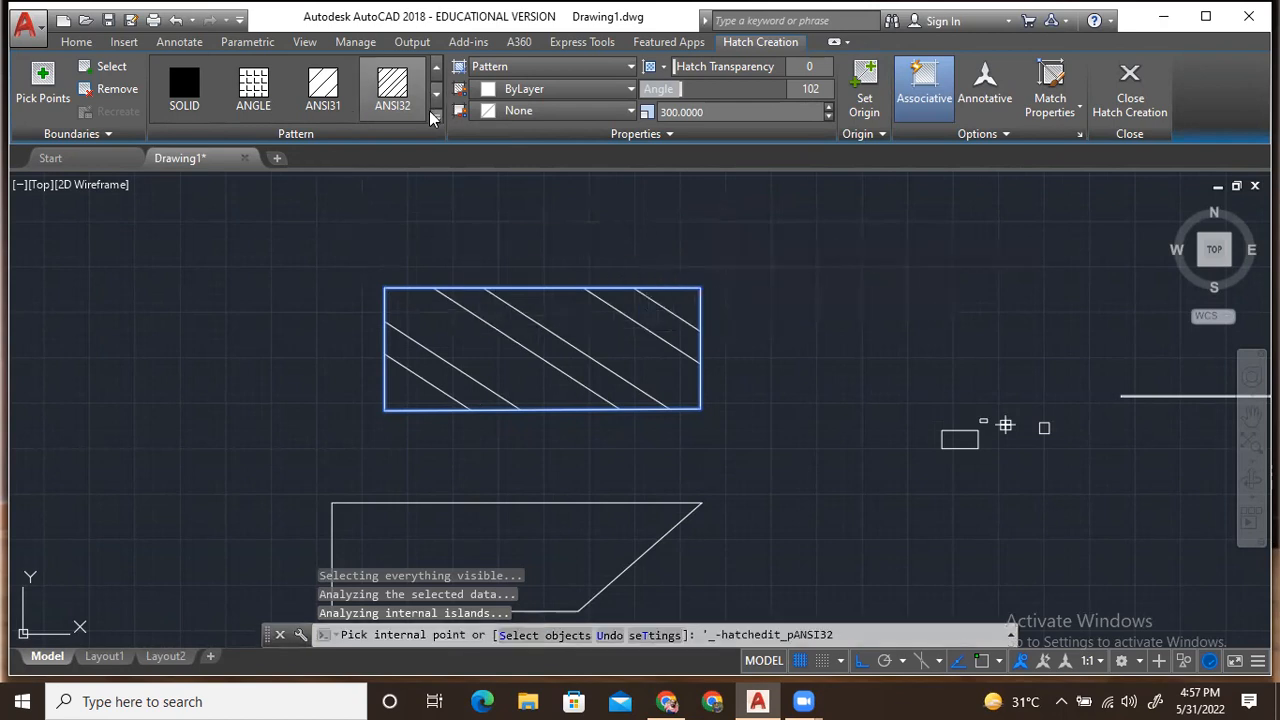
{"action": "left_click", "coordinate": [436, 120]}
{"action": "left_click", "coordinate": [398, 284]}
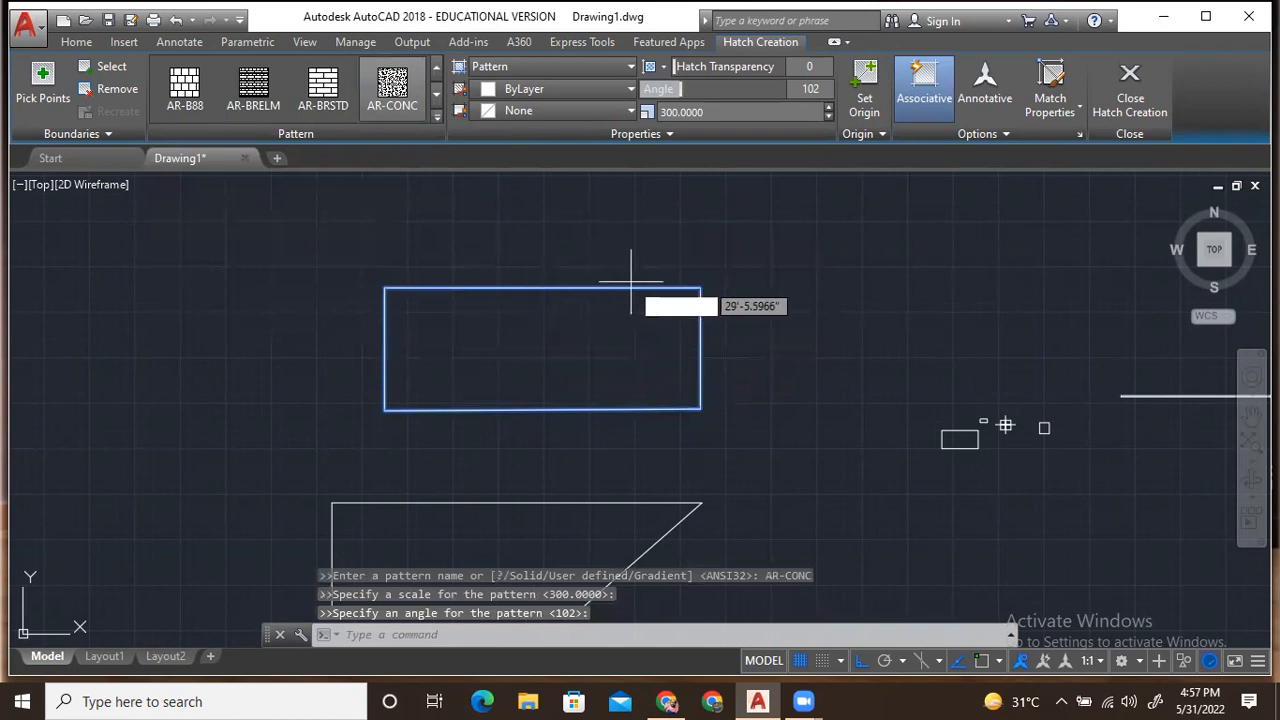
{"action": "left_click", "coordinate": [409, 111]}
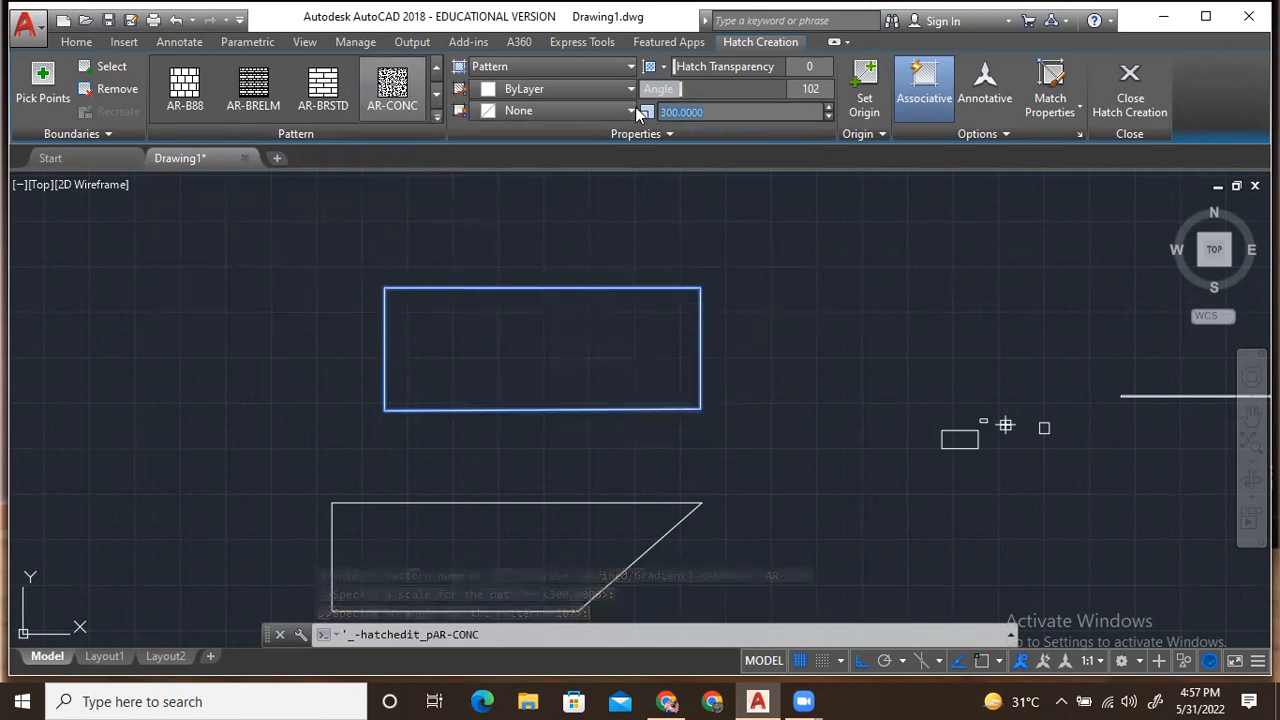
Step: Try a scale of 100 on the AR-CONC hatch, then set its scale to 10 and its angle to 0 and finish it
{"action": "type", "text": "100"}
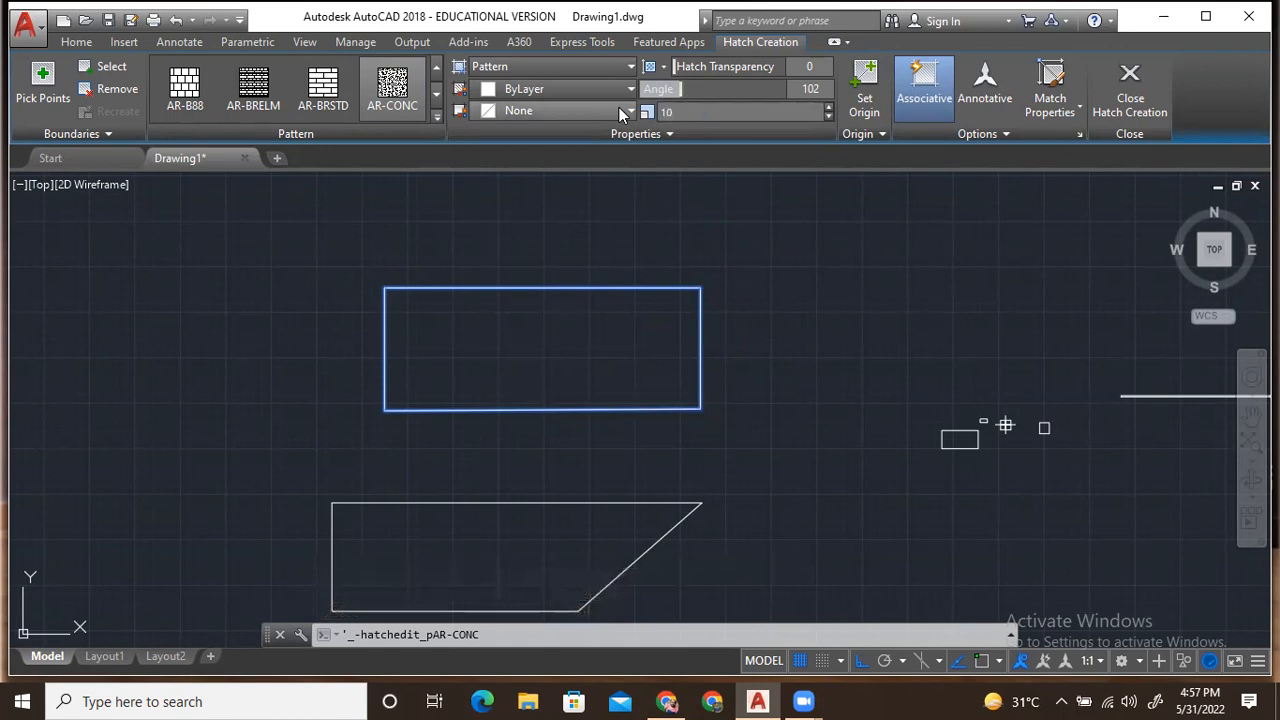
{"action": "key", "text": "Return"}
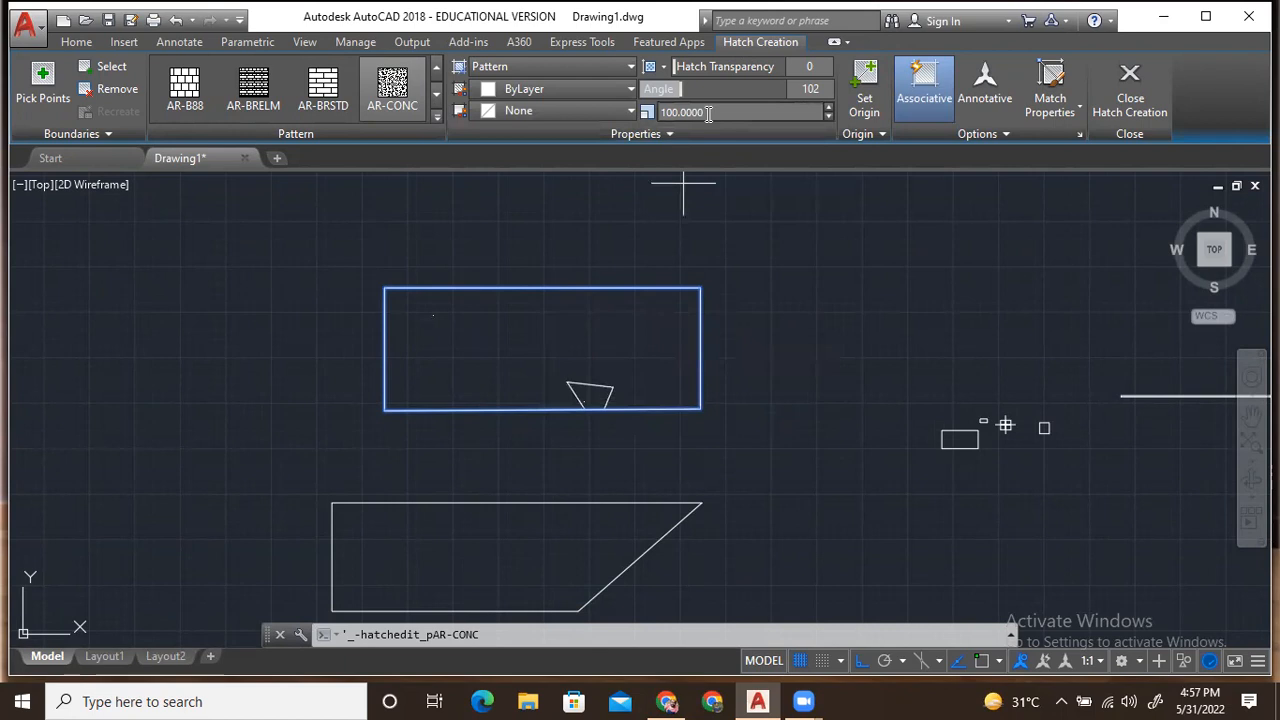
{"action": "left_click", "coordinate": [645, 111]}
{"action": "type", "text": "10"}
{"action": "key", "text": "Return"}
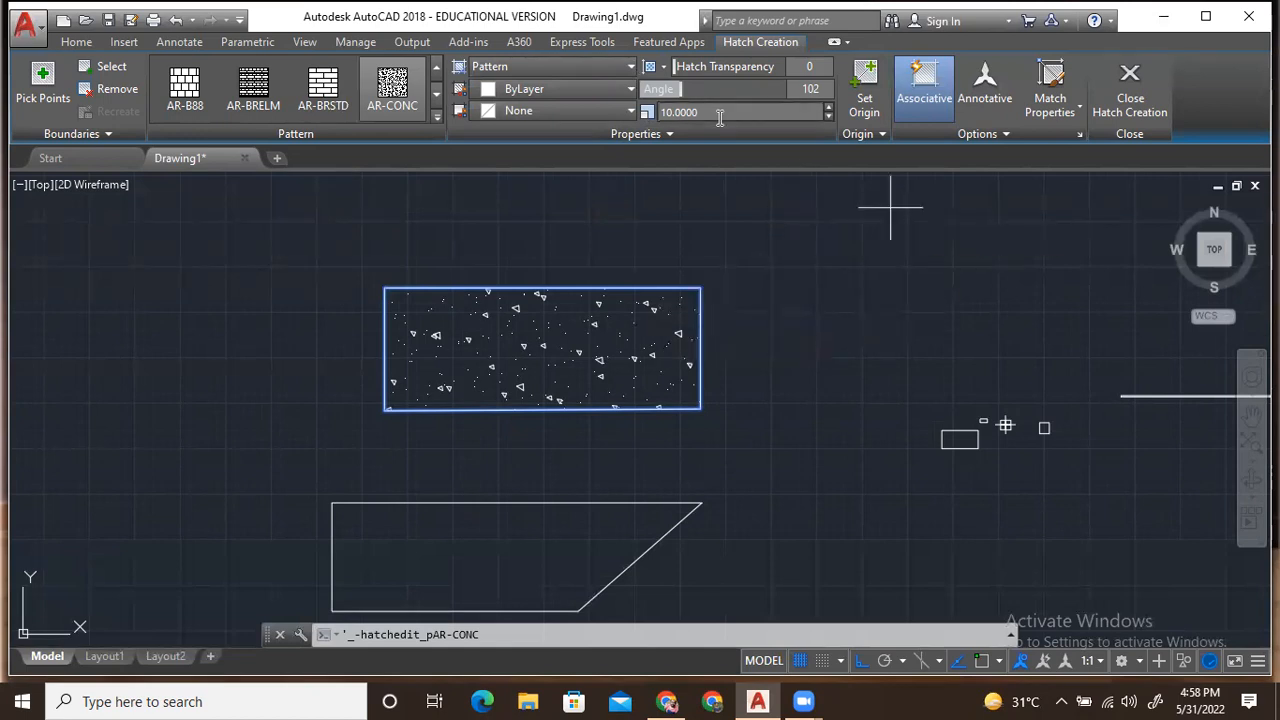
{"action": "left_click_drag", "start_coordinate": [680, 88], "coordinate": [645, 89]}
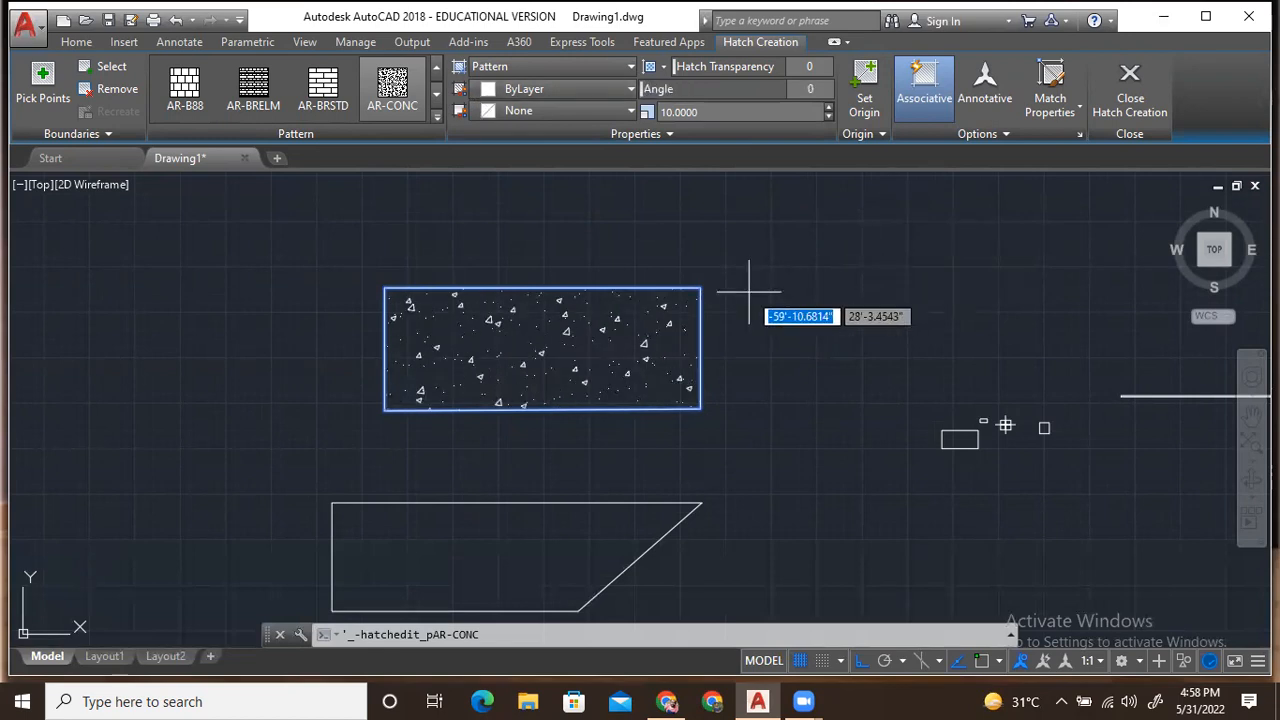
{"action": "key", "text": "Return"}
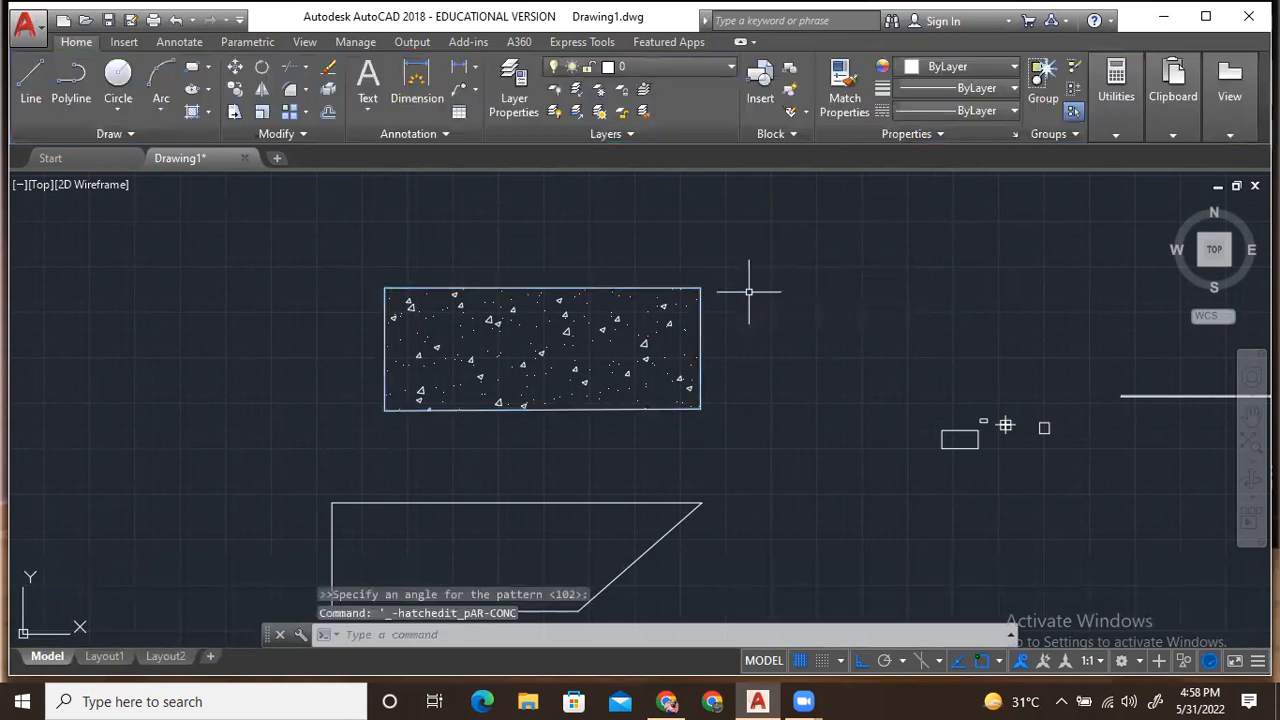
Step: Examine the finished concrete hatch and the group of small unhatched rectangles and squares beside it
{"action": "scroll", "coordinate": [748, 292], "scroll_direction": "down", "scroll_amount": 2}
{"action": "scroll", "coordinate": [633, 296], "scroll_direction": "up", "scroll_amount": 5}
{"action": "scroll", "coordinate": [700, 310], "scroll_direction": "down", "scroll_amount": 5}
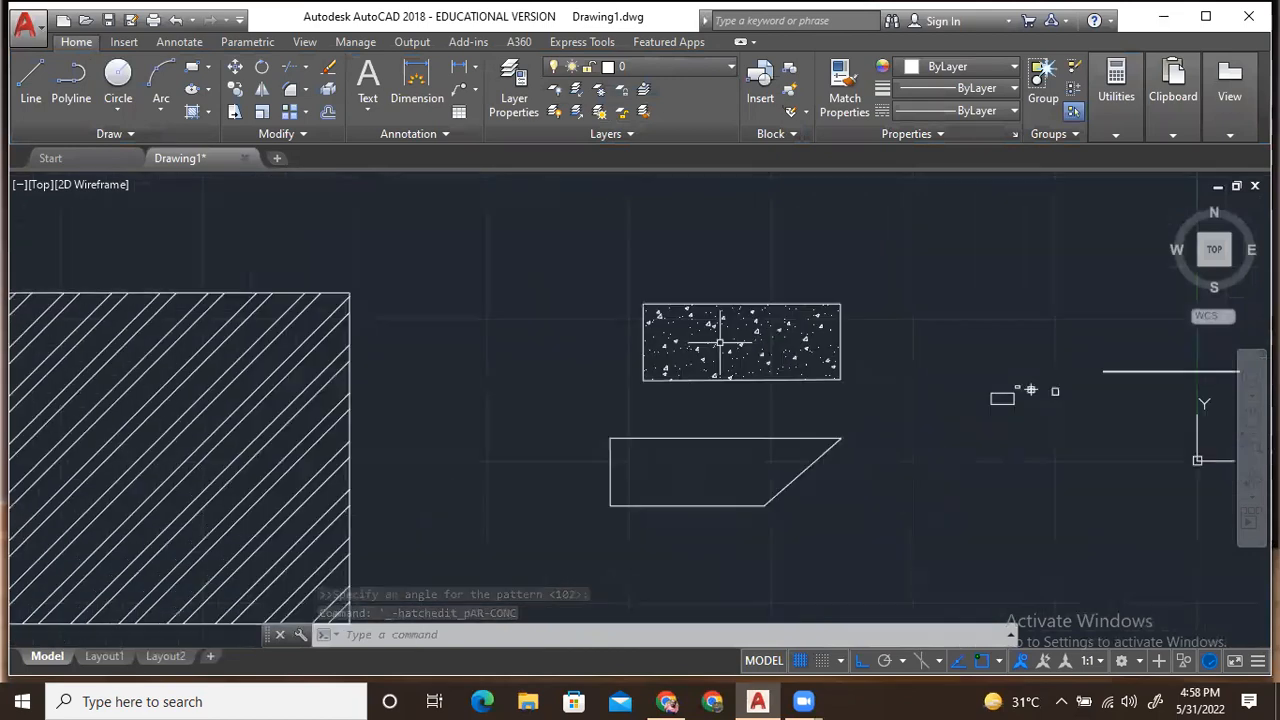
{"action": "mouse_move", "coordinate": [651, 268]}
{"action": "middle_mouse_down"}
{"action": "mouse_move", "coordinate": [589, 249]}
{"action": "mouse_move", "coordinate": [509, 251]}
{"action": "middle_mouse_up"}
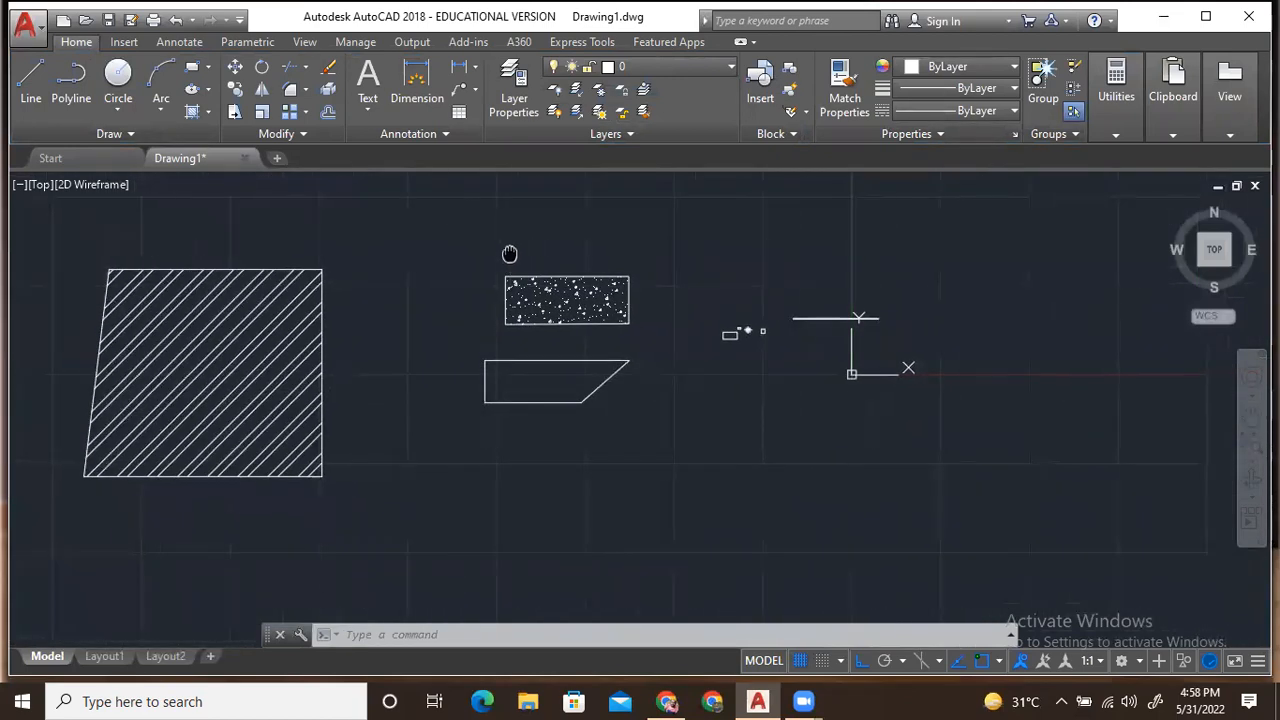
{"action": "scroll", "coordinate": [365, 360], "scroll_direction": "up", "scroll_amount": 4}
{"action": "scroll", "coordinate": [400, 486], "scroll_direction": "down", "scroll_amount": 4}
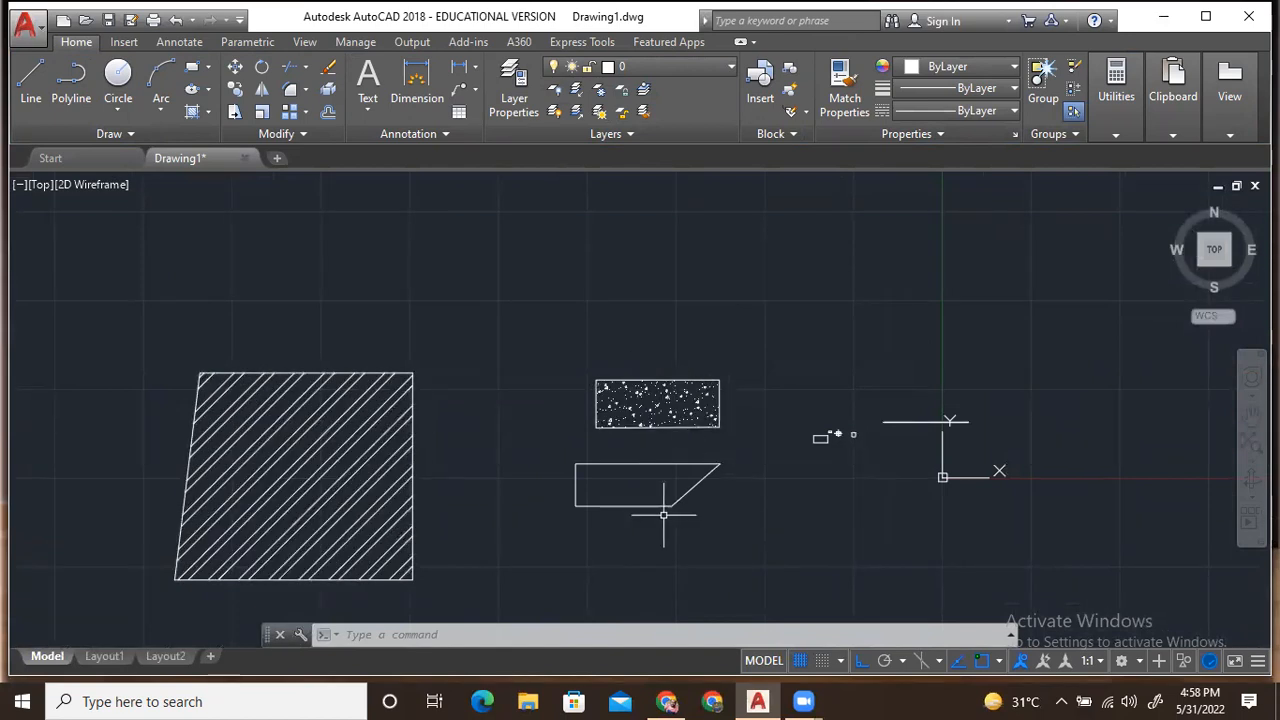
{"action": "scroll", "coordinate": [828, 440], "scroll_direction": "up", "scroll_amount": 10}
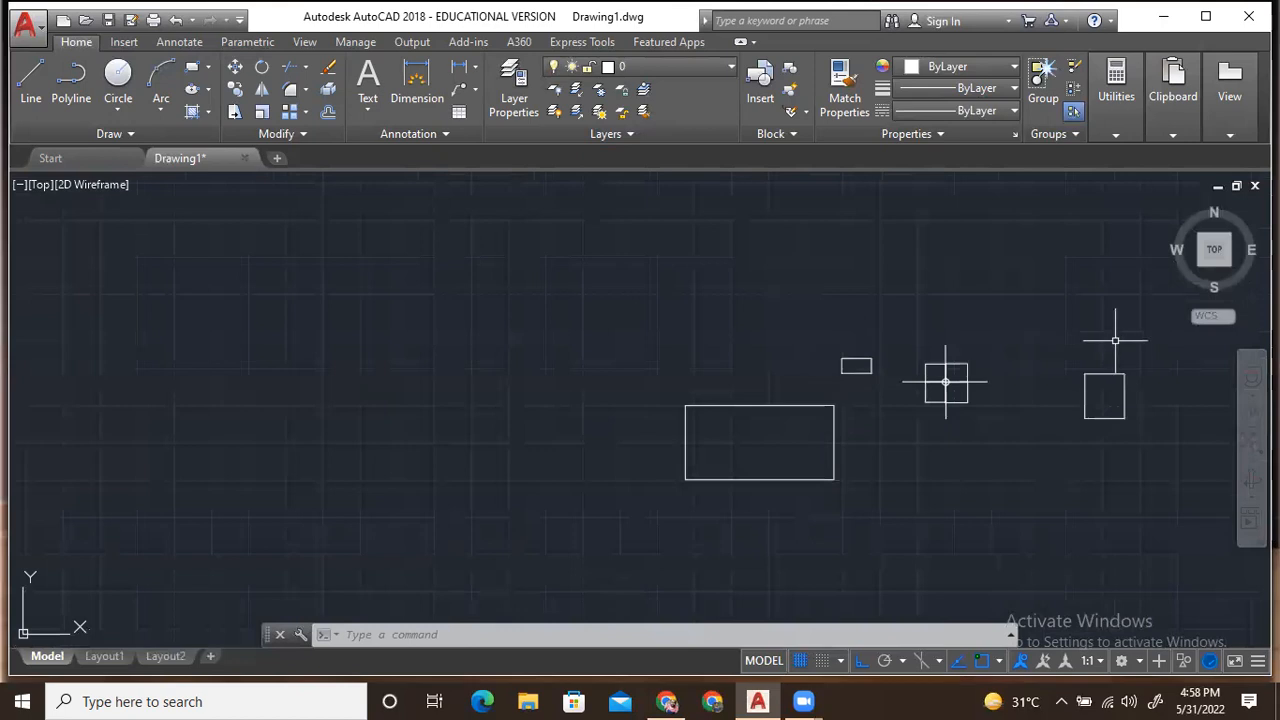
{"action": "scroll", "coordinate": [1084, 429], "scroll_direction": "down", "scroll_amount": 4}
{"action": "scroll", "coordinate": [965, 456], "scroll_direction": "up", "scroll_amount": 4}
{"action": "middle_click_drag", "start_coordinate": [963, 457], "coordinate": [400, 470]}
{"action": "scroll", "coordinate": [400, 470], "scroll_direction": "up", "scroll_amount": 2}
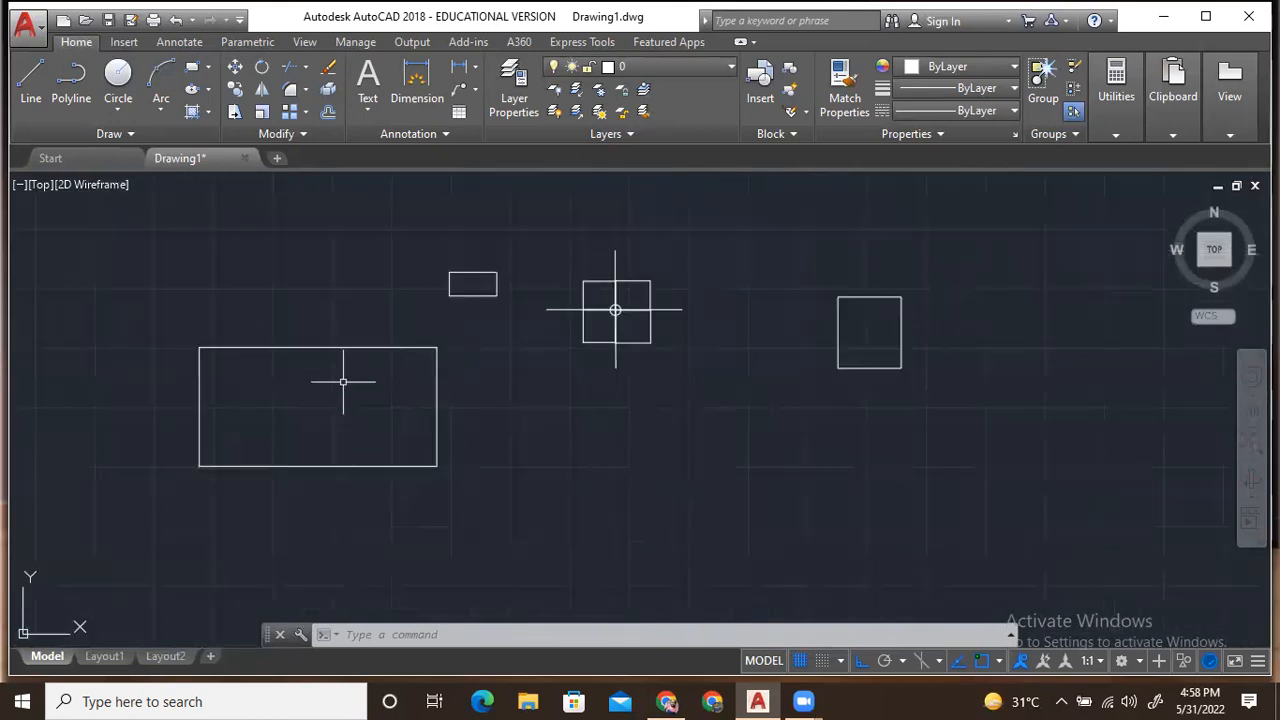
{"action": "left_click", "coordinate": [437, 363]}
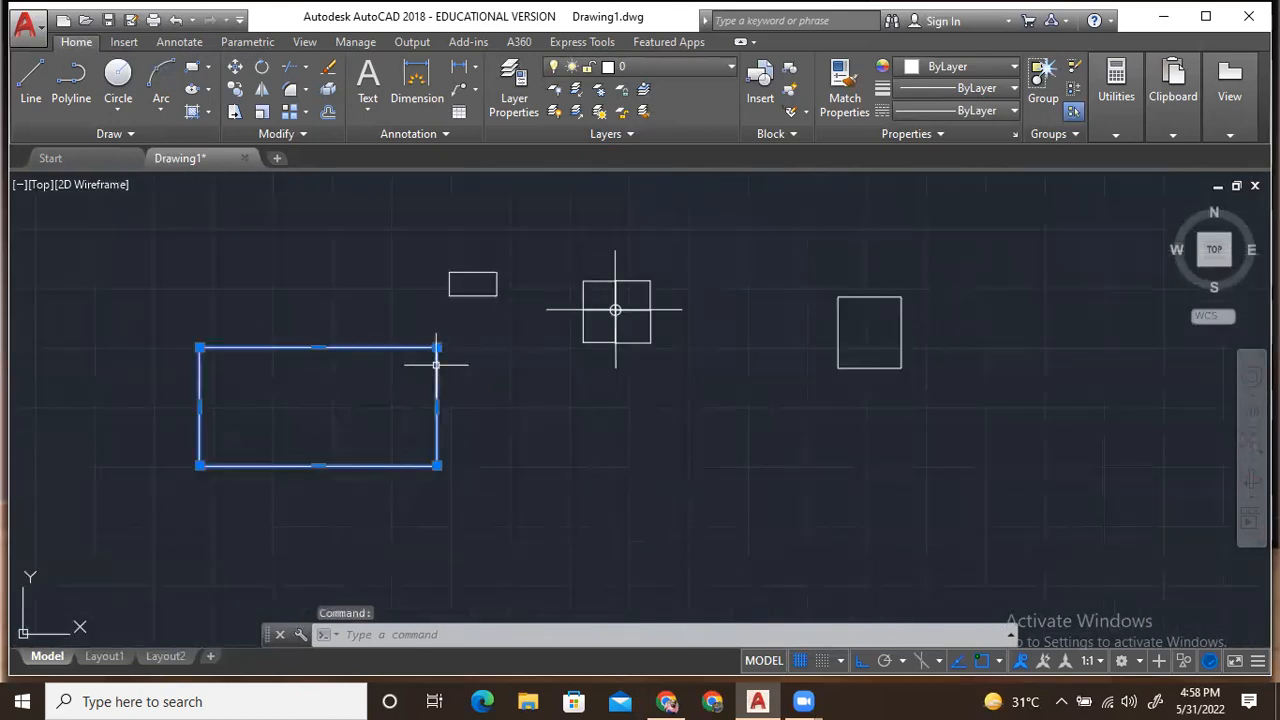
{"action": "left_click", "coordinate": [476, 271]}
{"action": "mouse_move", "coordinate": [473, 271]}
{"action": "left_click", "coordinate": [606, 282]}
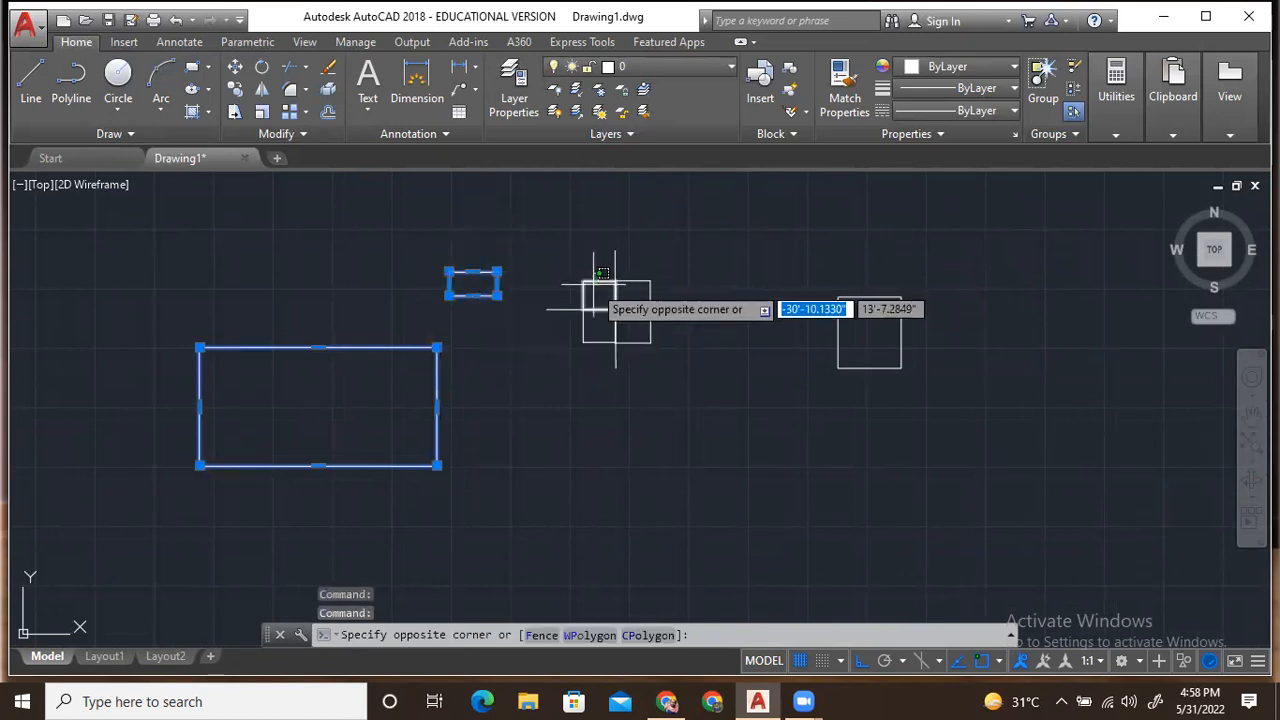
{"action": "left_click", "coordinate": [612, 288]}
{"action": "left_click", "coordinate": [643, 280]}
{"action": "left_click", "coordinate": [650, 321]}
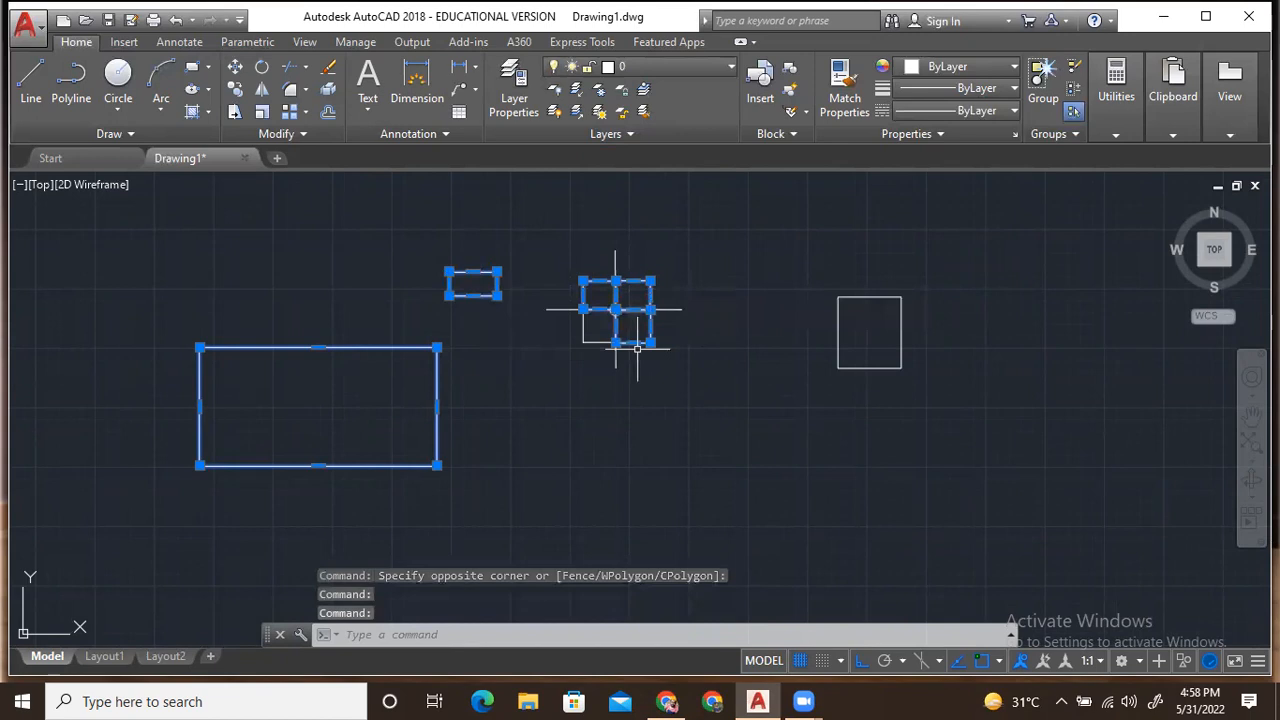
{"action": "left_click", "coordinate": [602, 342]}
{"action": "left_click", "coordinate": [856, 299]}
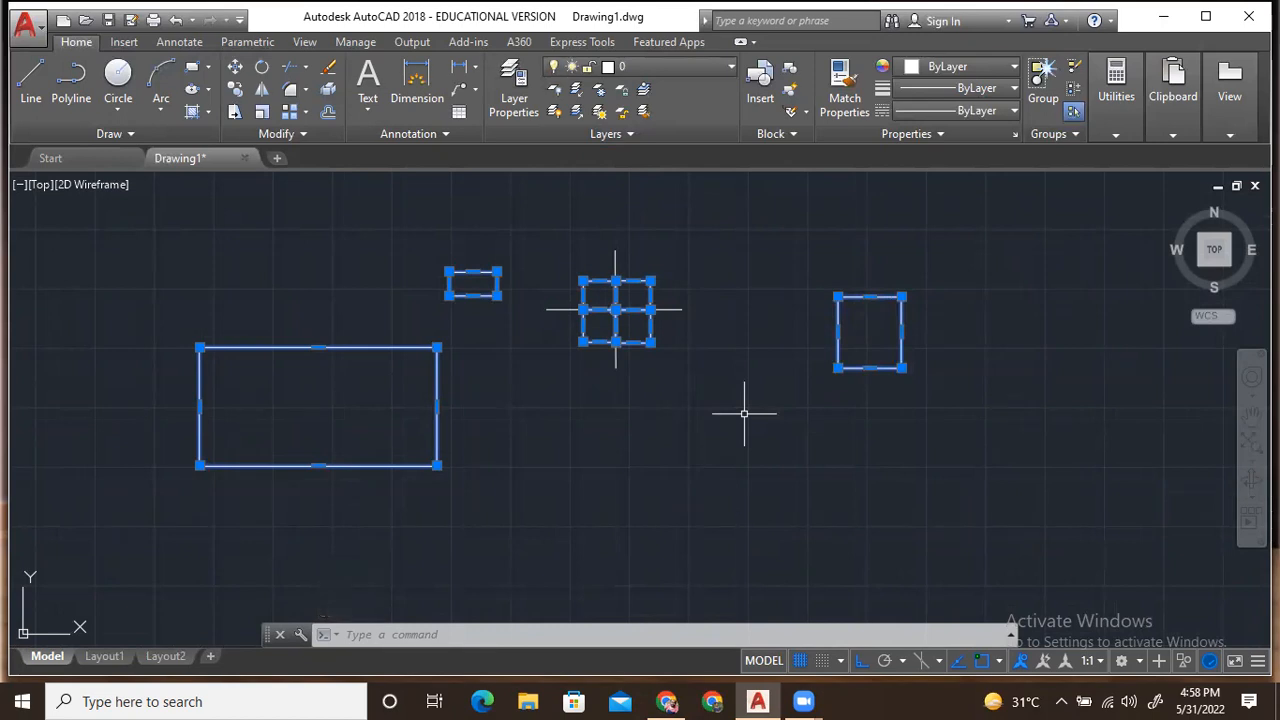
{"action": "key", "text": "Escape"}
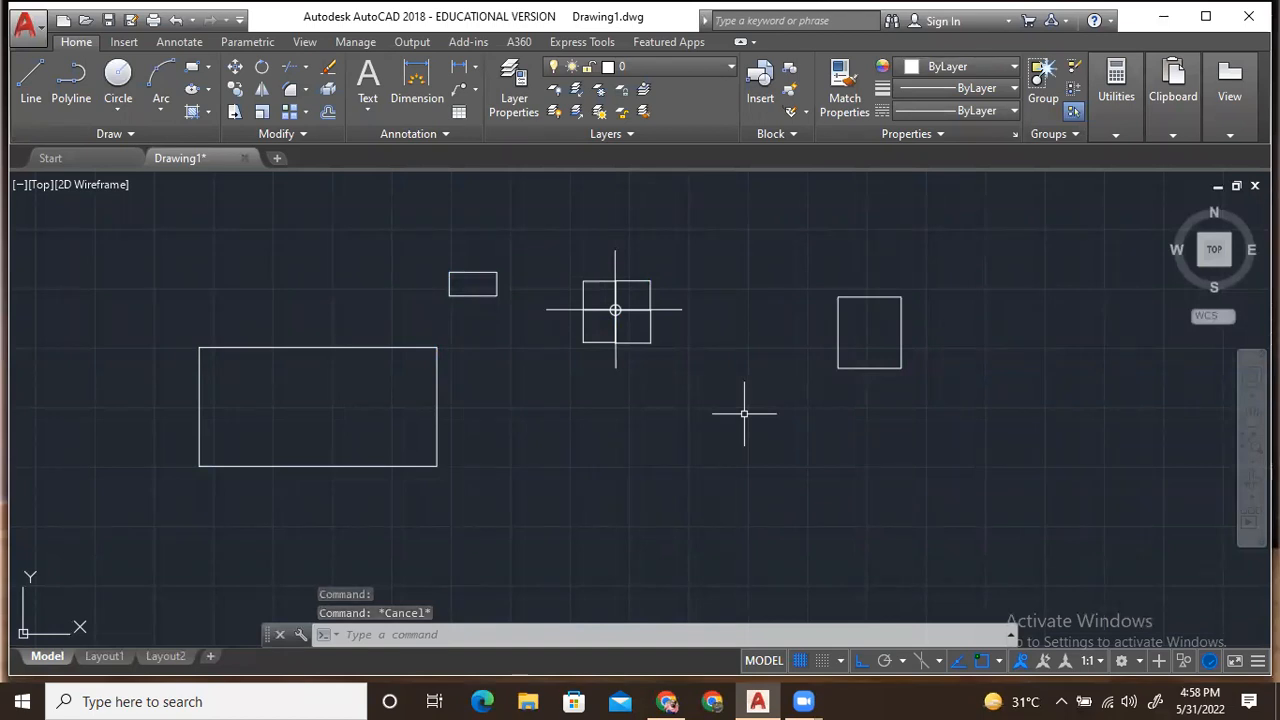
Step: Start an AR-CONC hatch and pick points inside the large rectangle, the small rectangle and the upper-left square of the four-square group
{"action": "type", "text": "ha"}
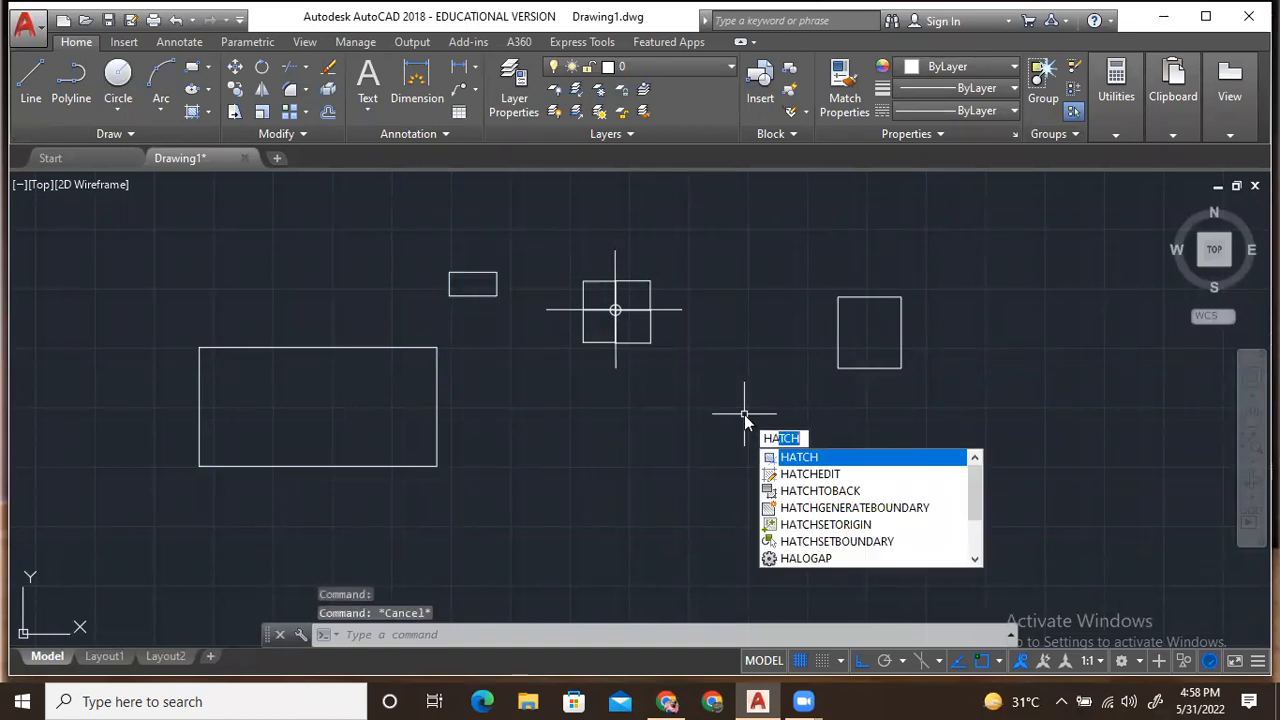
{"action": "key", "text": "Return"}
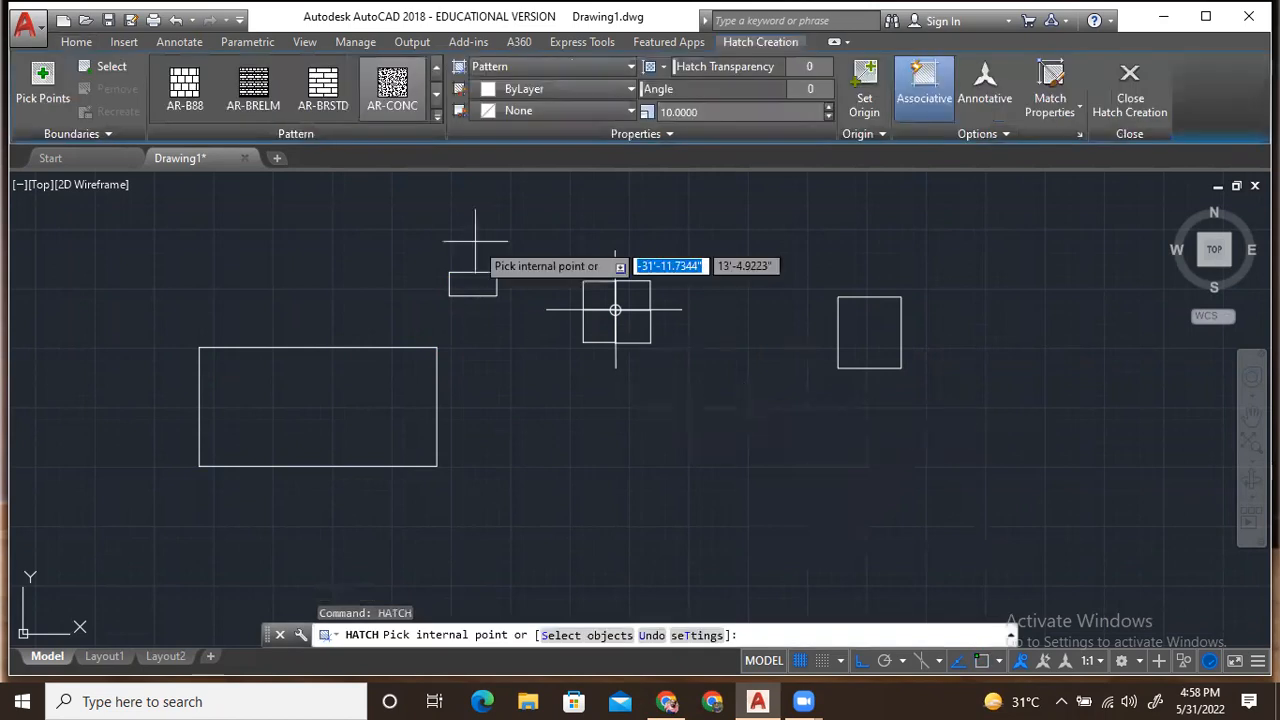
{"action": "left_click", "coordinate": [390, 107]}
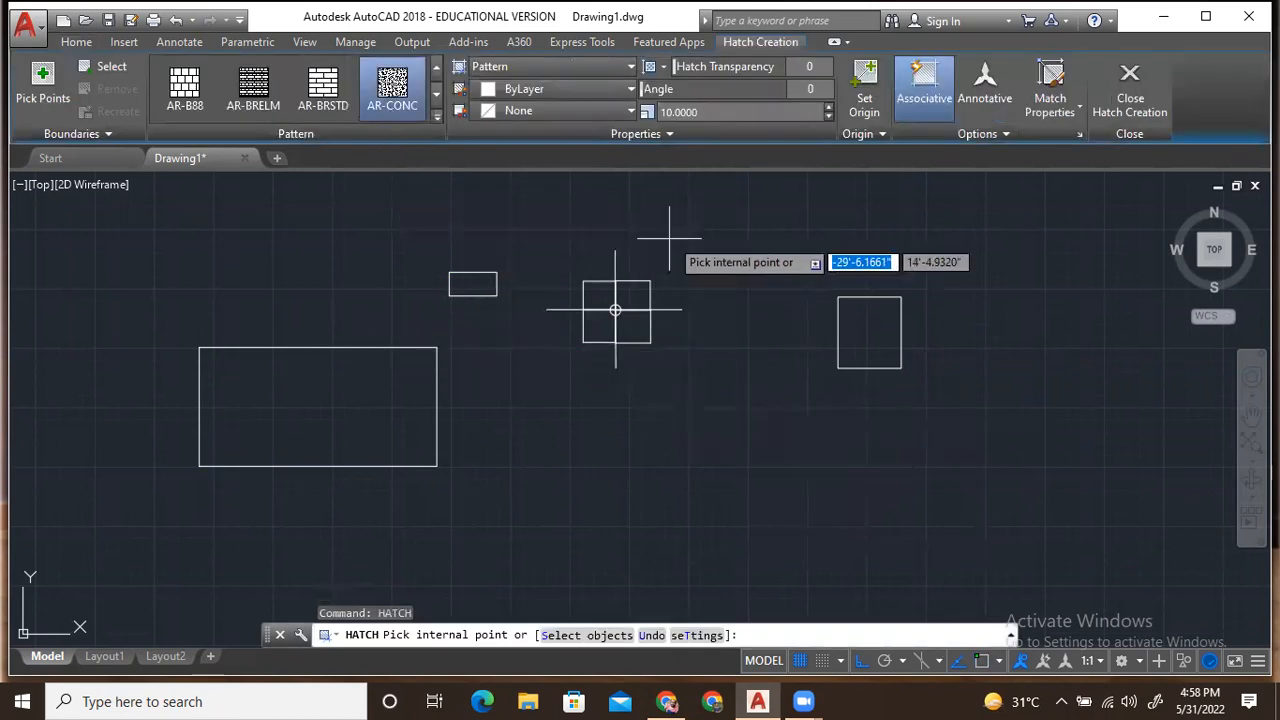
{"action": "scroll", "coordinate": [634, 245], "scroll_direction": "up", "scroll_amount": 2}
{"action": "scroll", "coordinate": [632, 250], "scroll_direction": "down", "scroll_amount": 2}
{"action": "scroll", "coordinate": [605, 335], "scroll_direction": "up", "scroll_amount": 2}
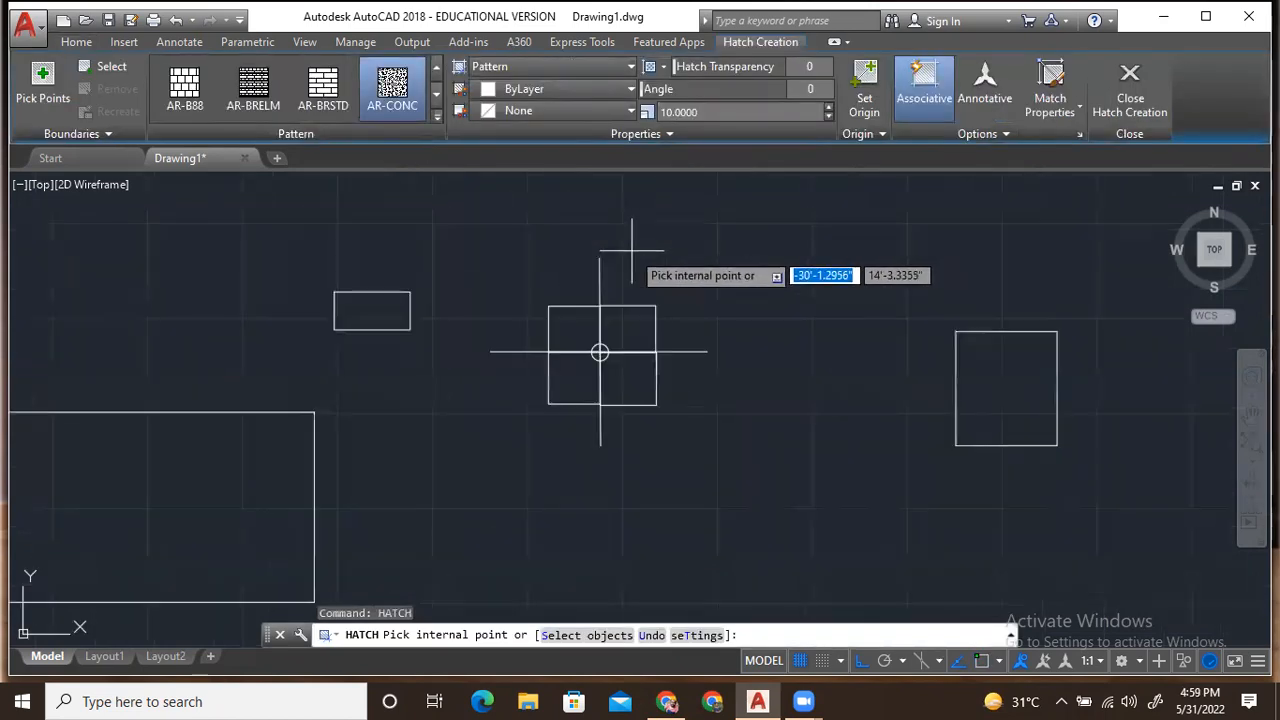
{"action": "left_click", "coordinate": [192, 492]}
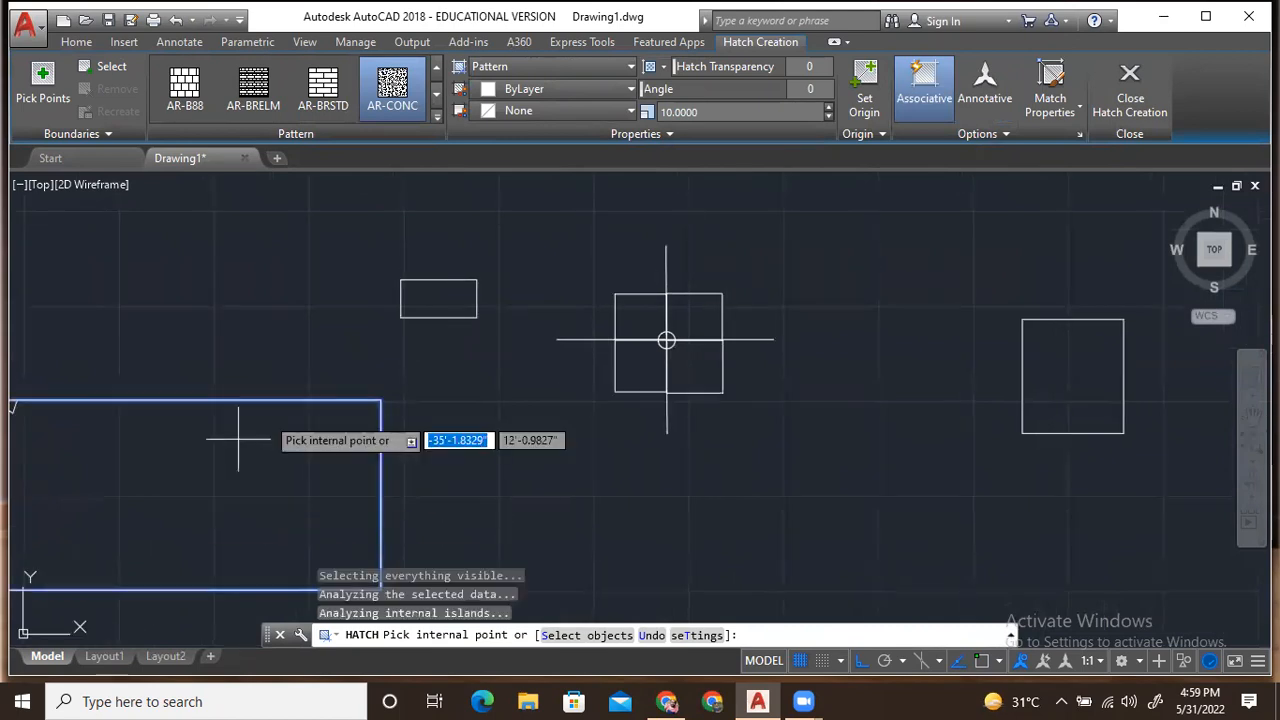
{"action": "left_click", "coordinate": [440, 302]}
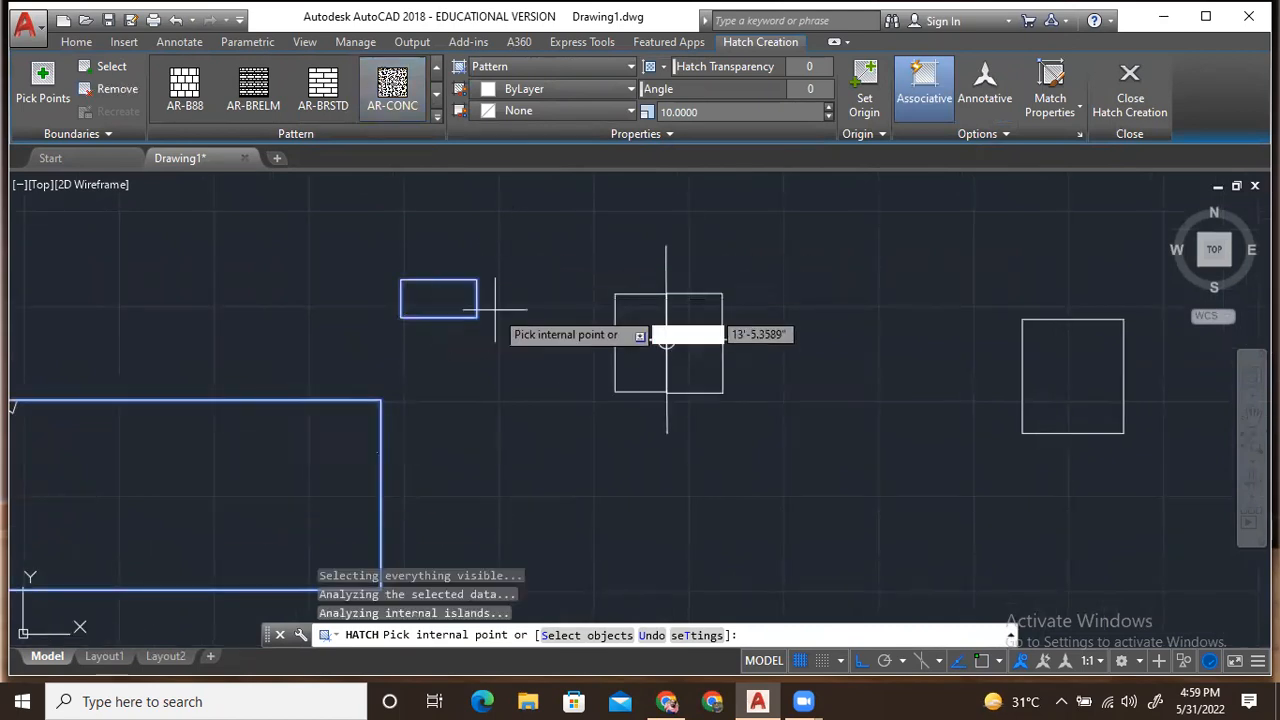
{"action": "left_click", "coordinate": [640, 318]}
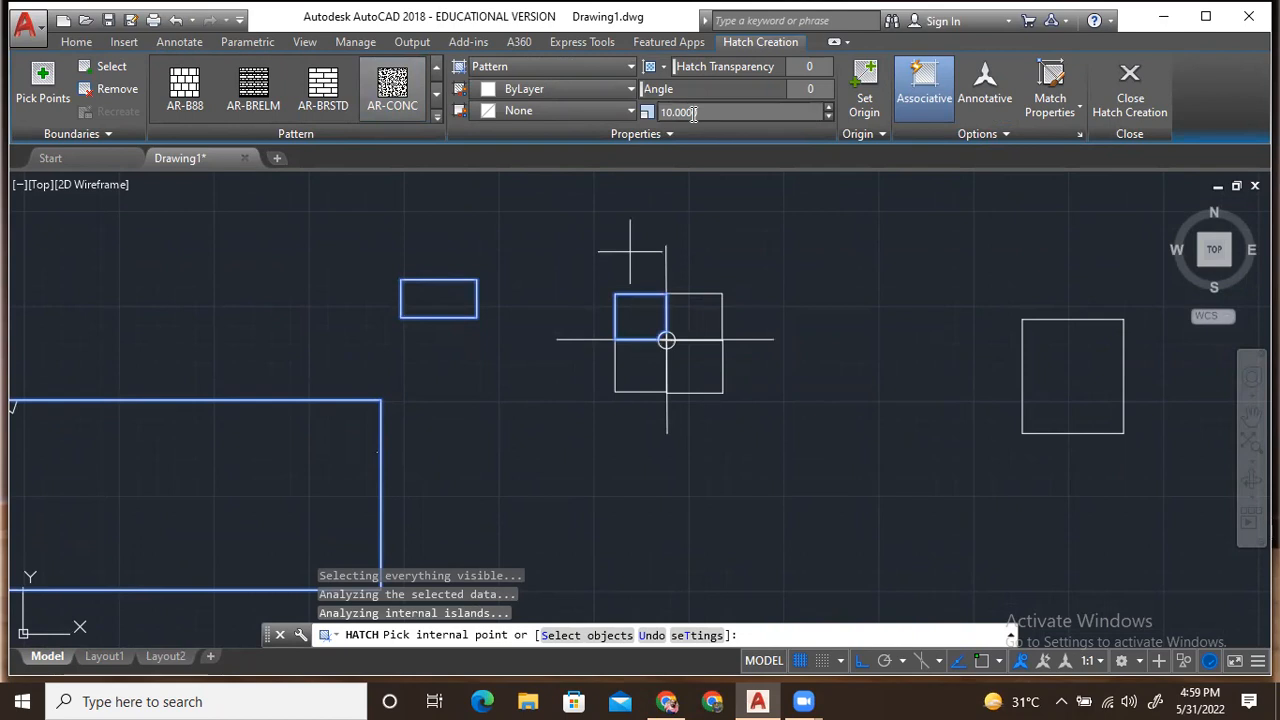
Step: Set the hatch scale to 1 and add the other three squares of the group and the separate far-right rectangle to the hatch
{"action": "left_click_drag", "start_coordinate": [707, 112], "coordinate": [638, 118]}
{"action": "type", "text": "1"}
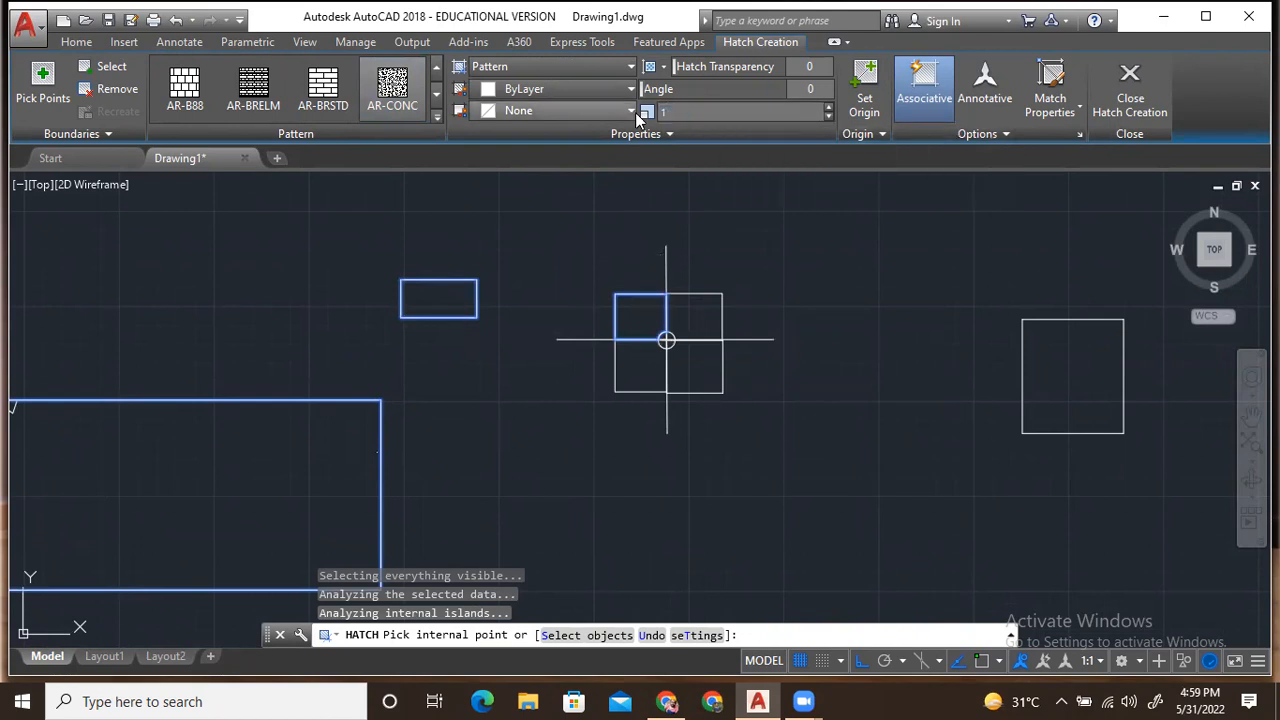
{"action": "left_click", "coordinate": [687, 331]}
{"action": "left_click", "coordinate": [702, 361]}
{"action": "left_click", "coordinate": [642, 358]}
{"action": "left_click", "coordinate": [1060, 372]}
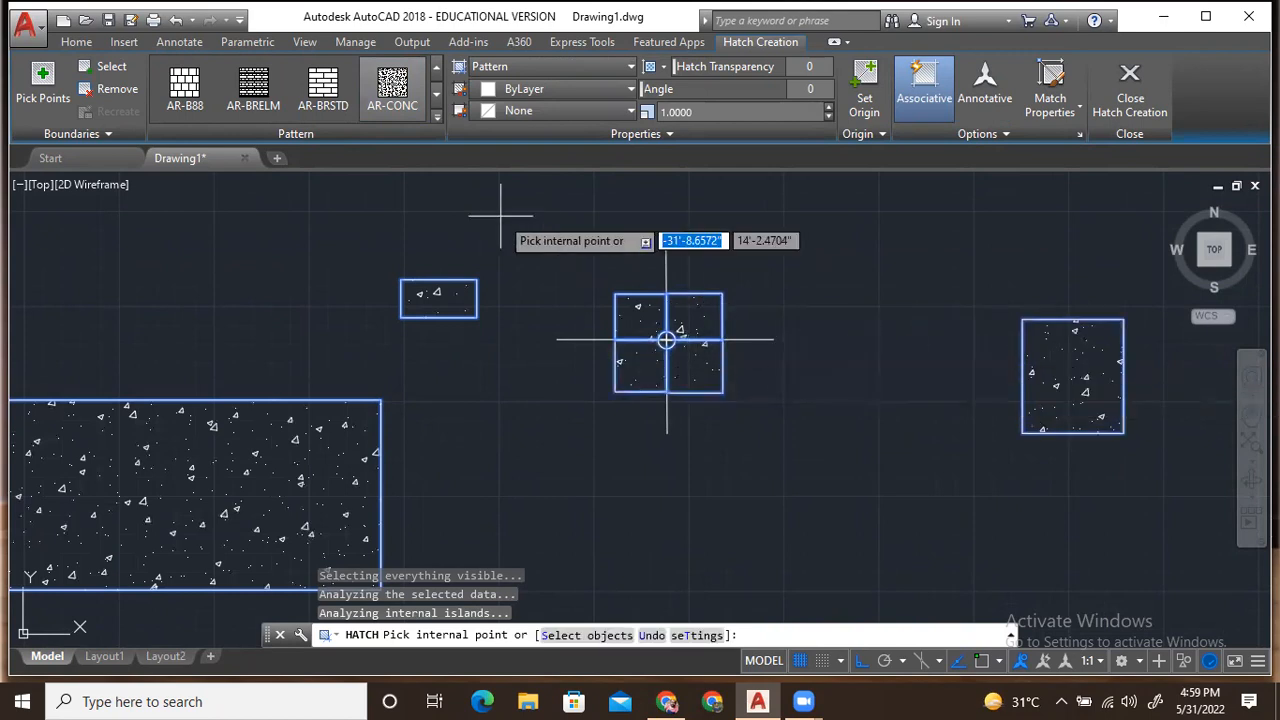
{"action": "scroll", "coordinate": [506, 246], "scroll_direction": "down", "scroll_amount": 2}
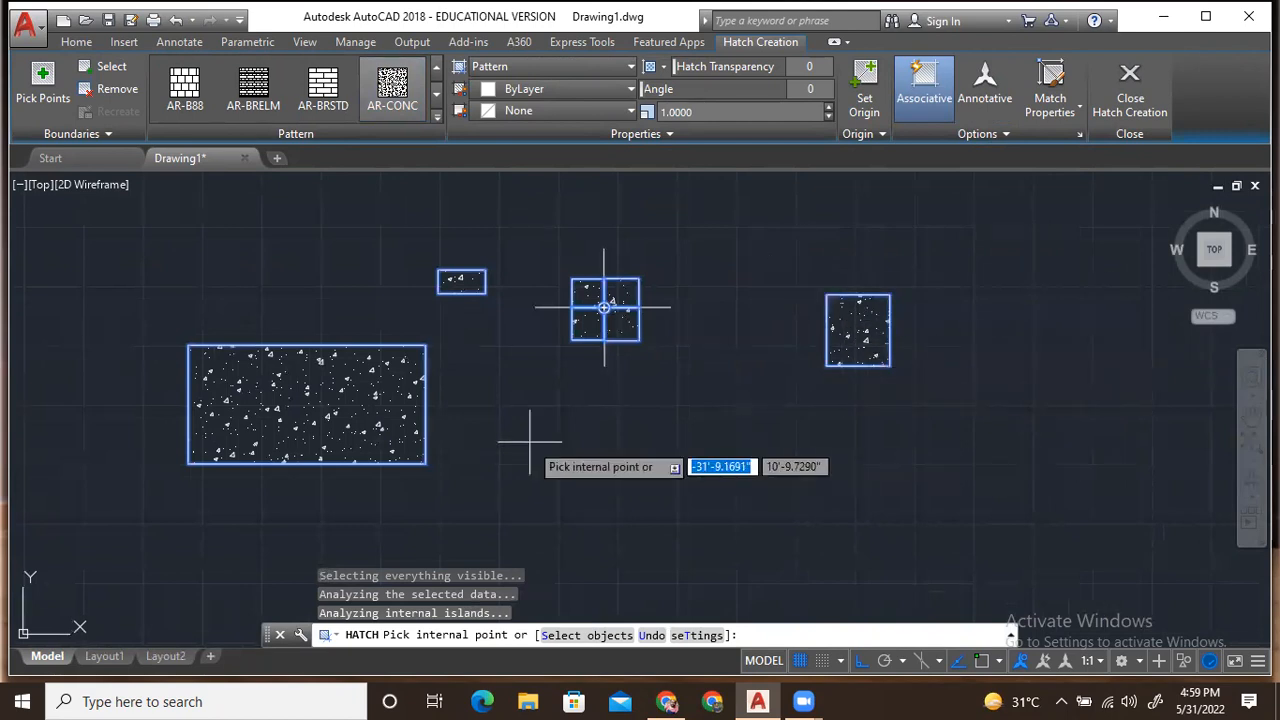
{"action": "key", "text": "Return"}
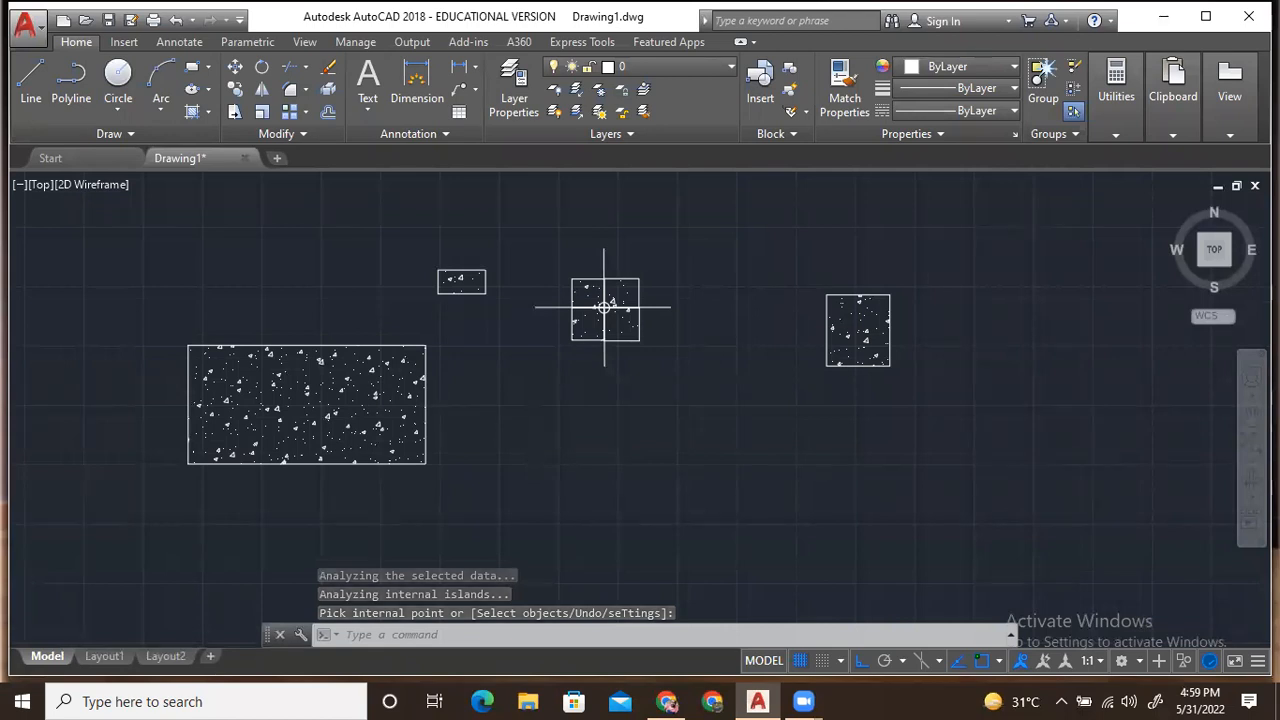
Step: Erase the boundary outline of the lower-left square in the four-square group, keeping the shared hatch
{"action": "scroll", "coordinate": [529, 441], "scroll_direction": "up", "scroll_amount": 2}
{"action": "middle_click_drag", "start_coordinate": [563, 383], "coordinate": [576, 386]}
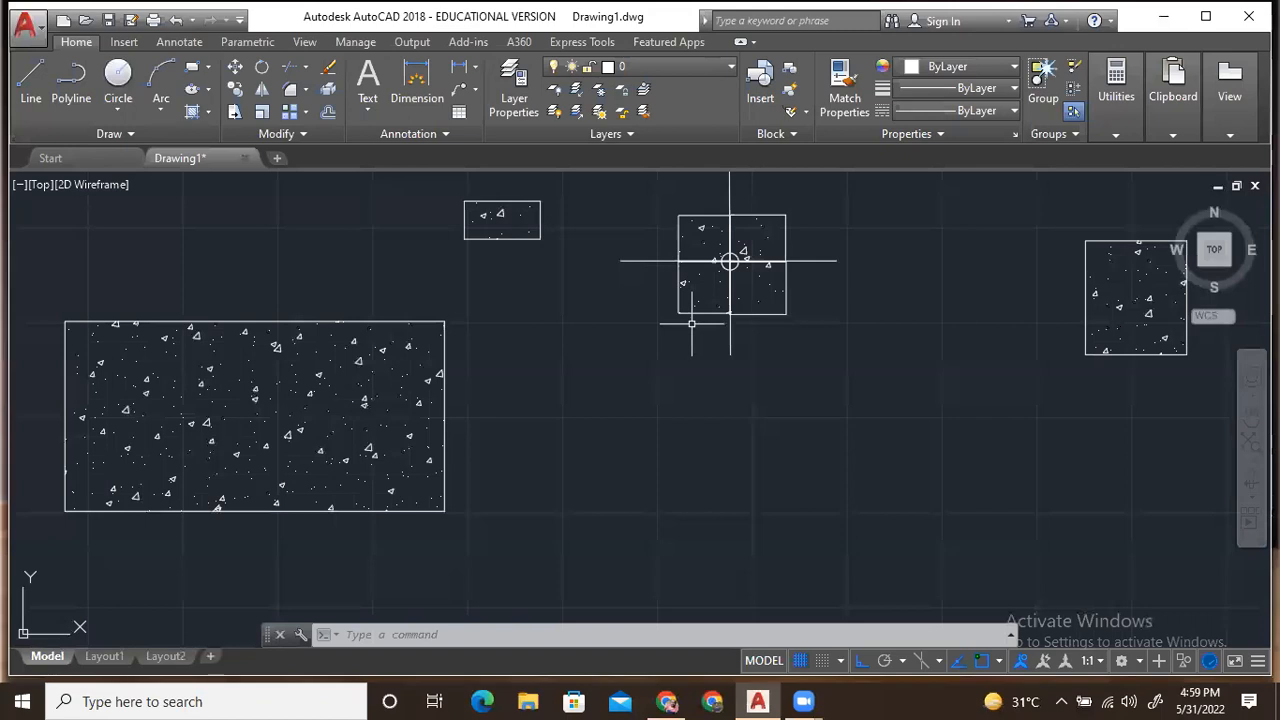
{"action": "left_click", "coordinate": [684, 279]}
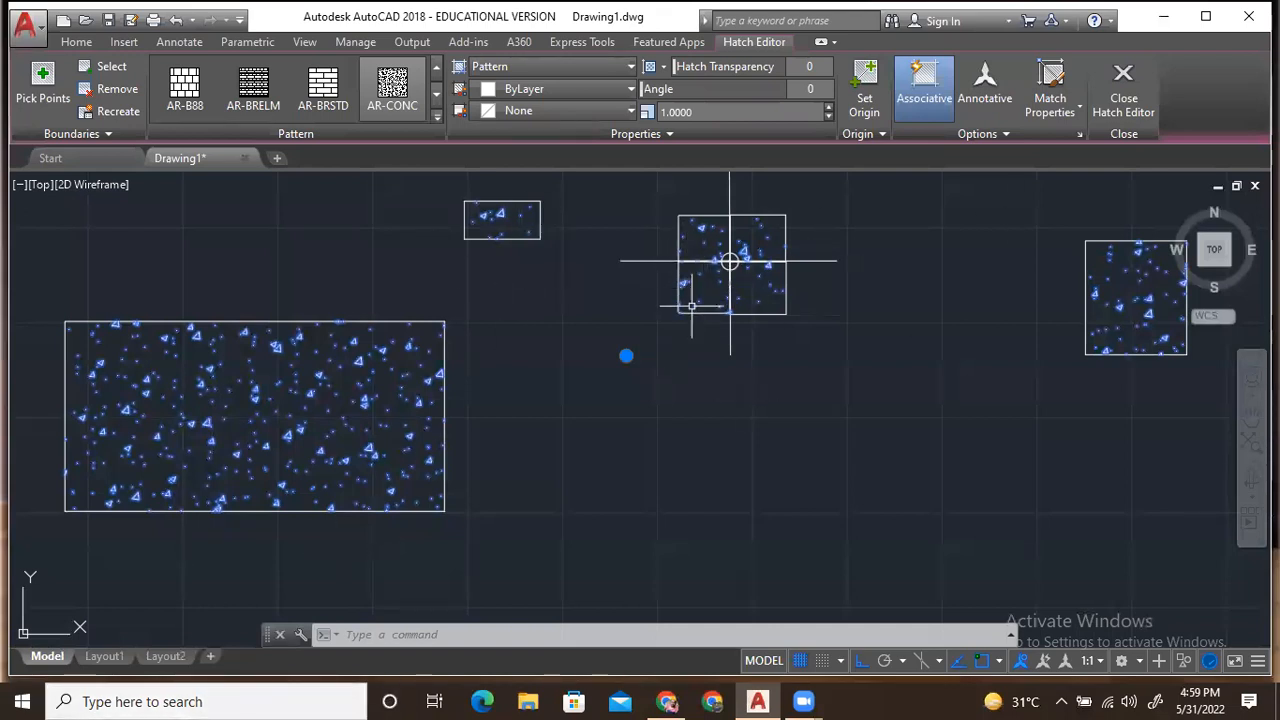
{"action": "key", "text": "Escape"}
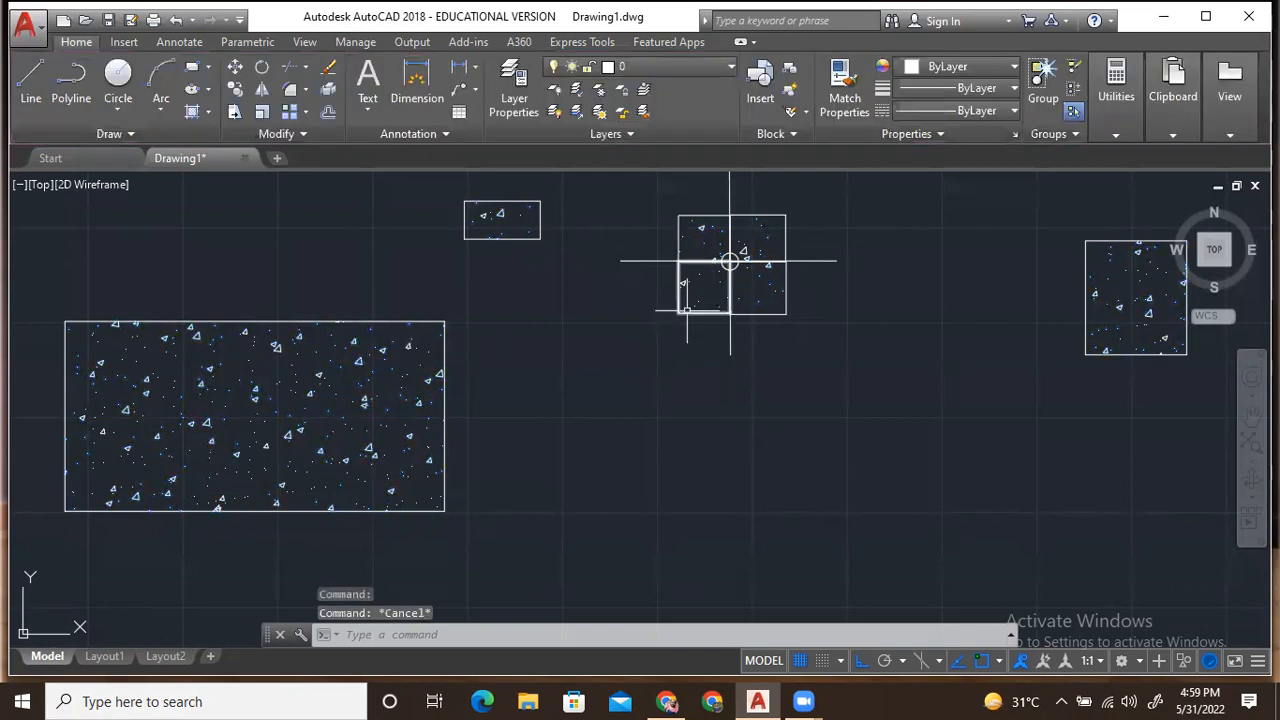
{"action": "left_click", "coordinate": [697, 290]}
{"action": "key", "text": "Delete"}
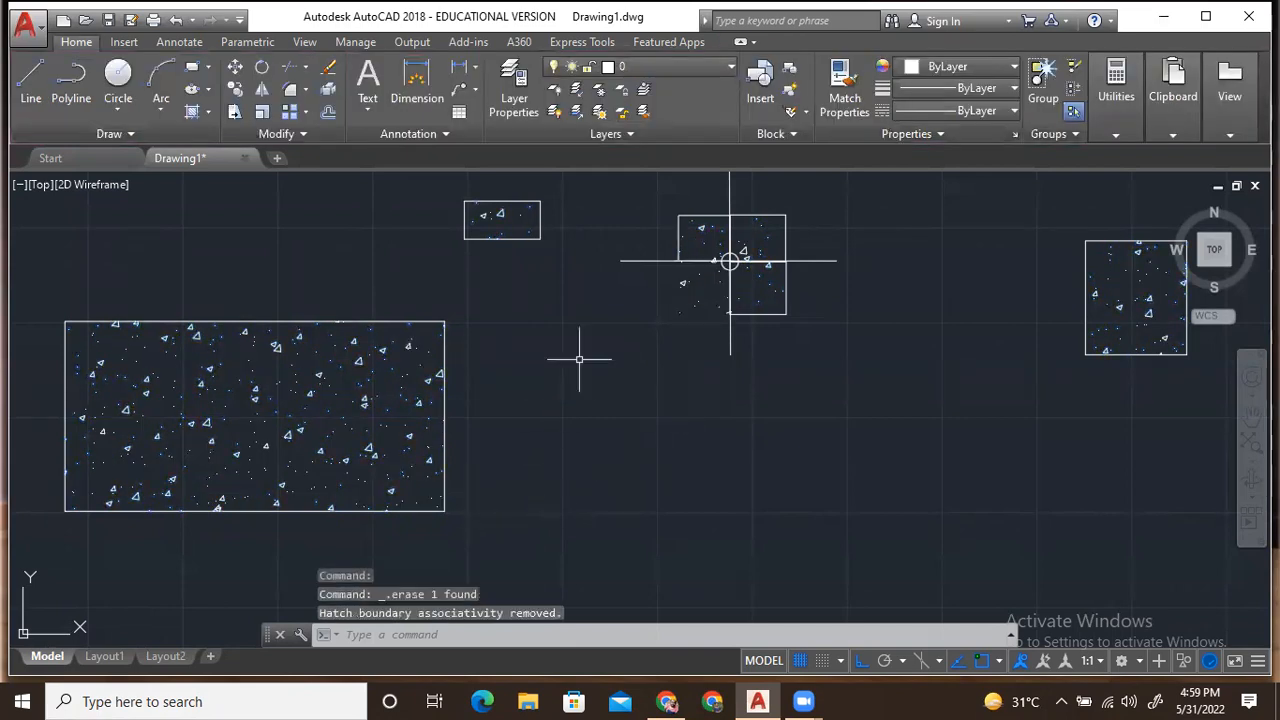
Step: Select the shared concrete hatch to examine its boundaries around the erased square outline, and clear the selection
{"action": "scroll", "coordinate": [642, 363], "scroll_direction": "up", "scroll_amount": 2}
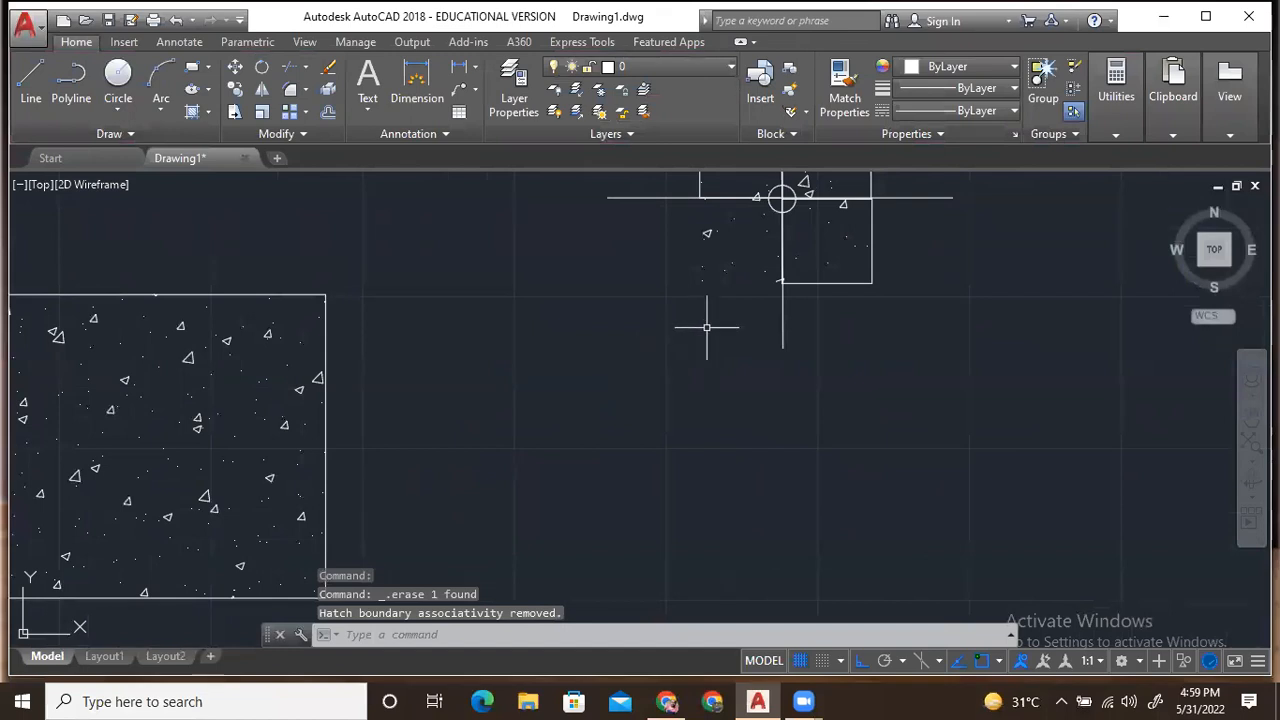
{"action": "middle_click_drag", "start_coordinate": [709, 323], "coordinate": [691, 432]}
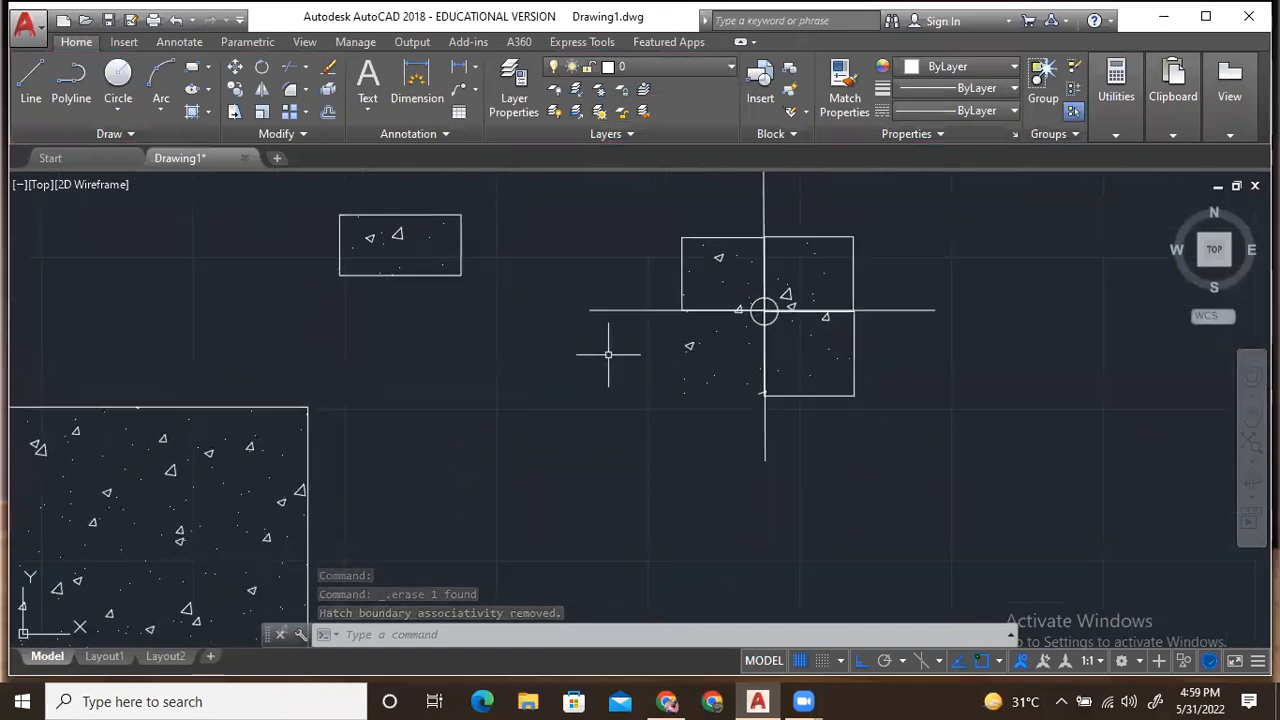
{"action": "scroll", "coordinate": [655, 380], "scroll_direction": "down", "scroll_amount": 3}
{"action": "scroll", "coordinate": [652, 403], "scroll_direction": "up", "scroll_amount": 3}
{"action": "scroll", "coordinate": [651, 395], "scroll_direction": "down", "scroll_amount": 2}
{"action": "scroll", "coordinate": [660, 355], "scroll_direction": "up", "scroll_amount": 1}
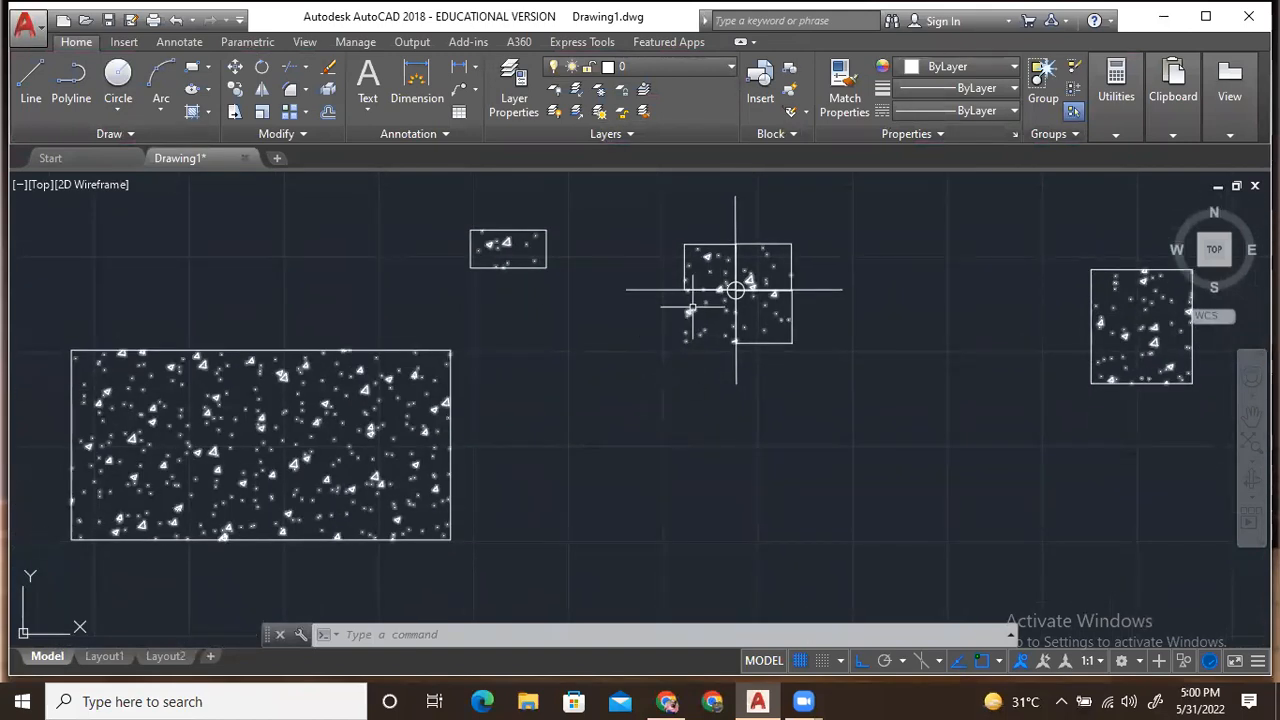
{"action": "key", "text": "ctrl+a"}
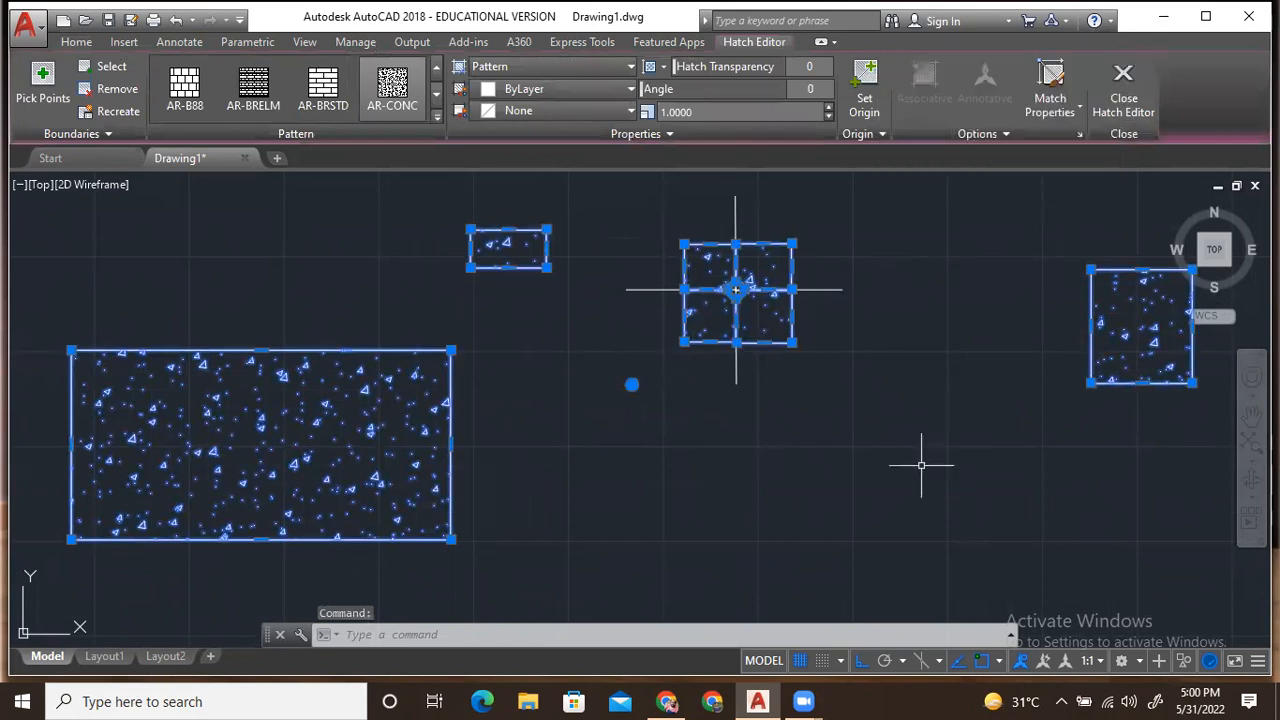
{"action": "key", "text": "Escape"}
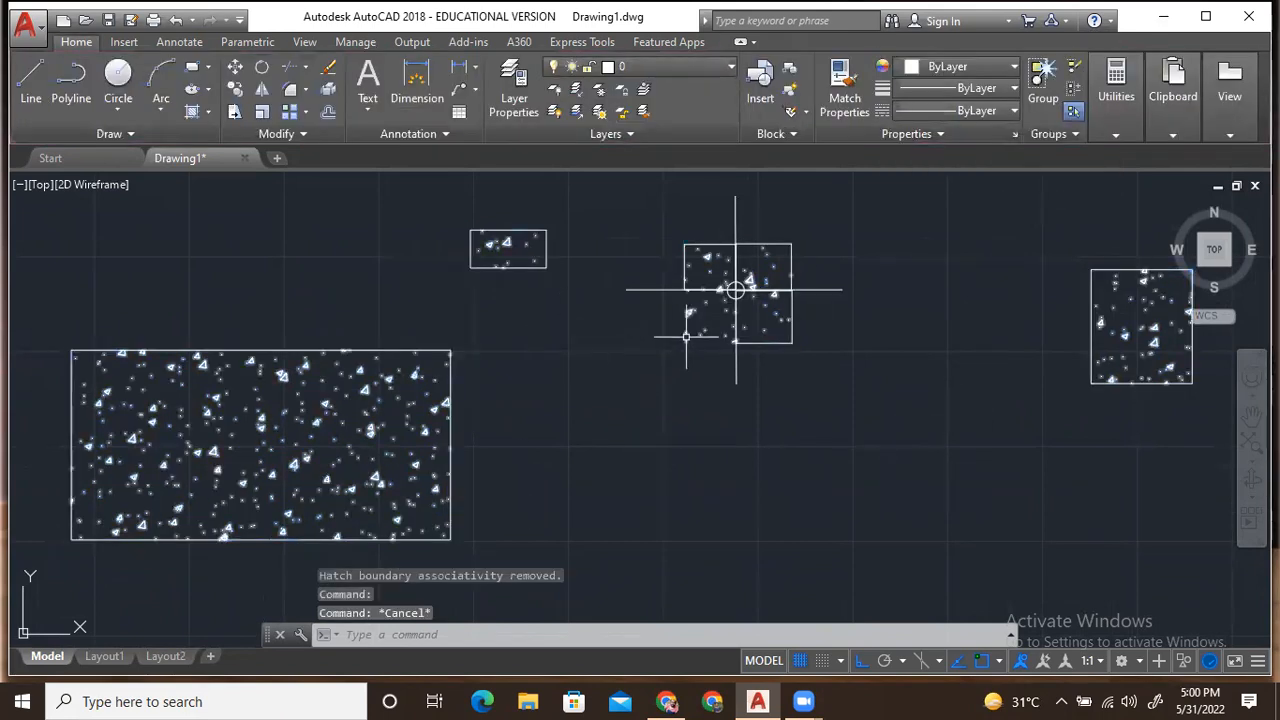
Step: Erase the shared concrete hatch from all its shapes, and undo the erasure
{"action": "key", "text": "ctrl+a"}
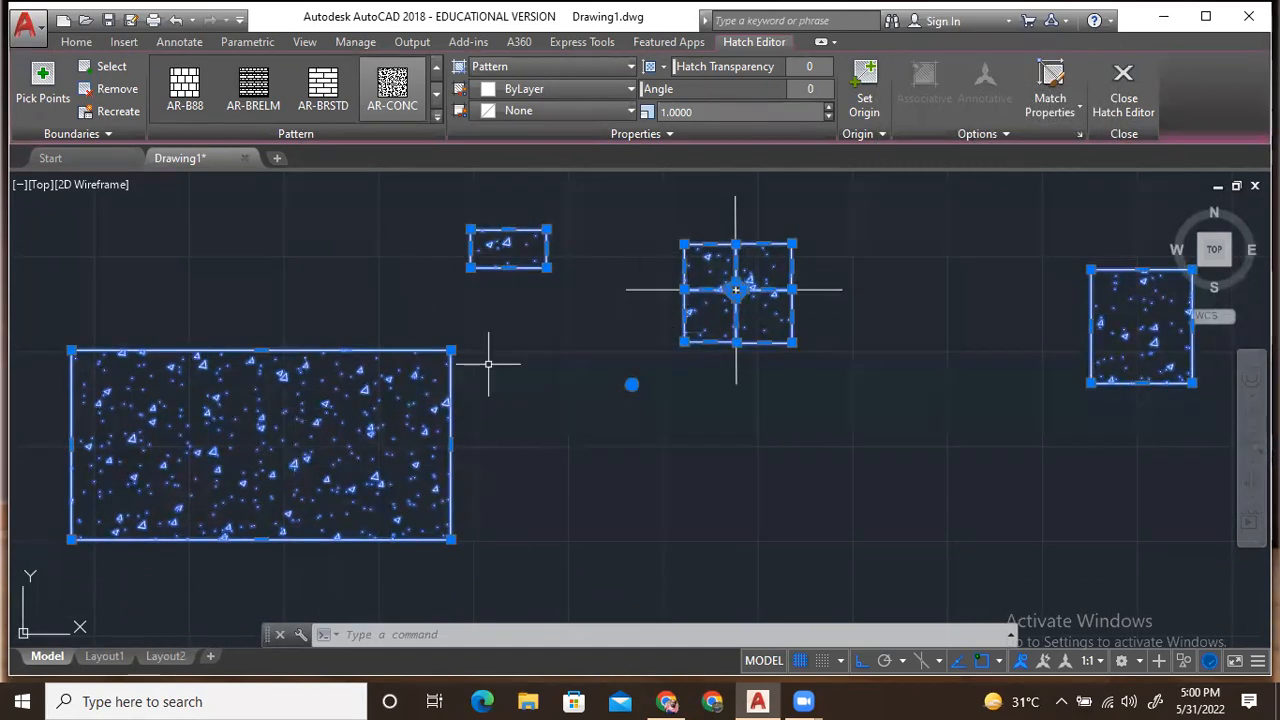
{"action": "key", "text": "Delete"}
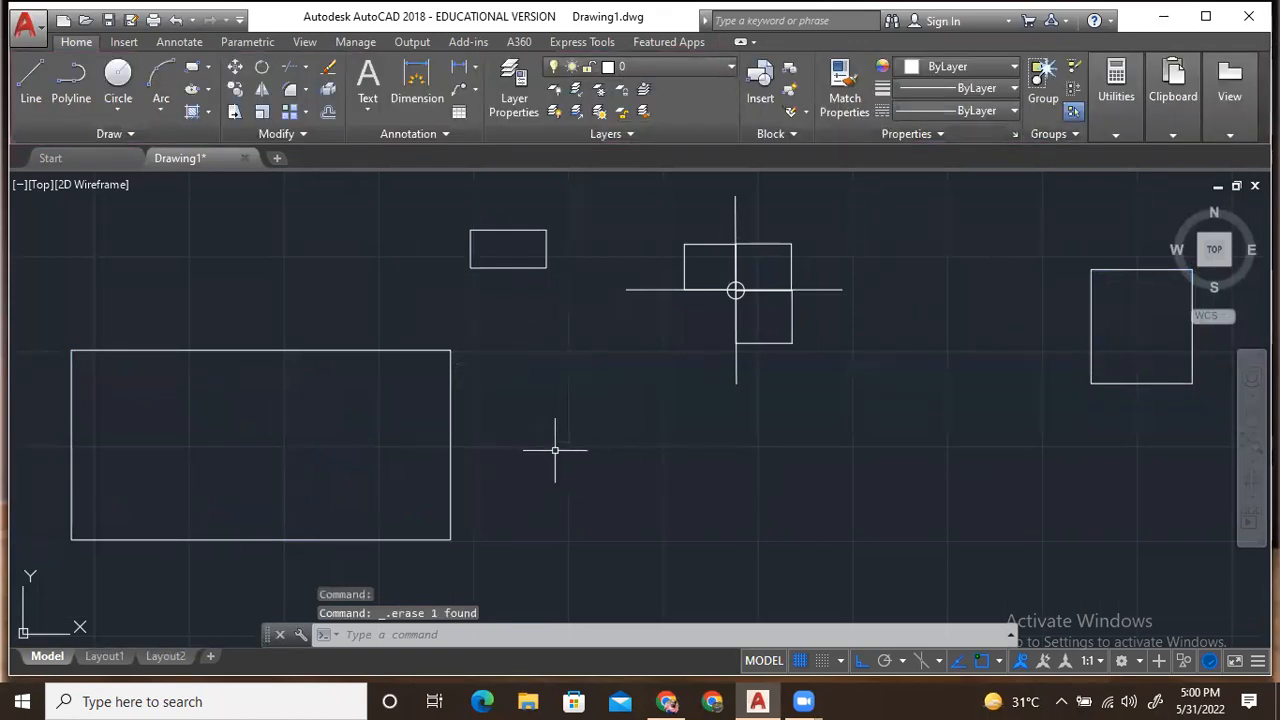
{"action": "key", "text": "ctrl+z"}
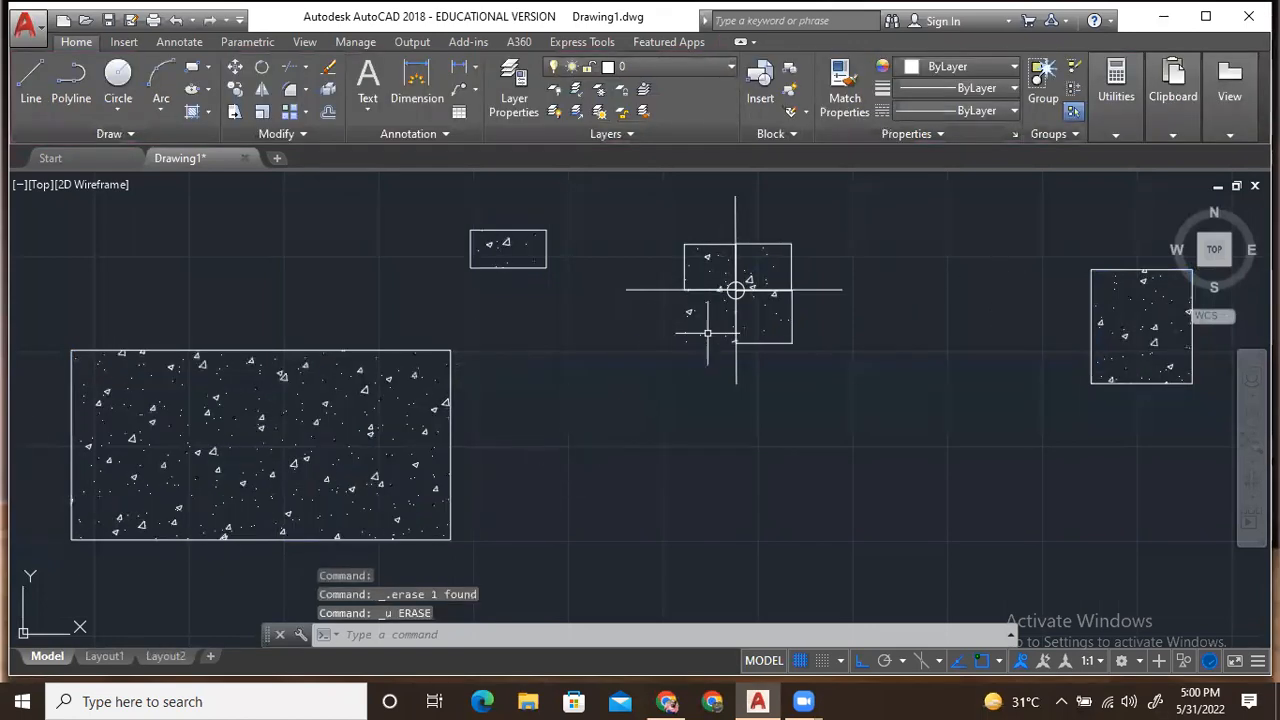
{"action": "key", "text": "Escape"}
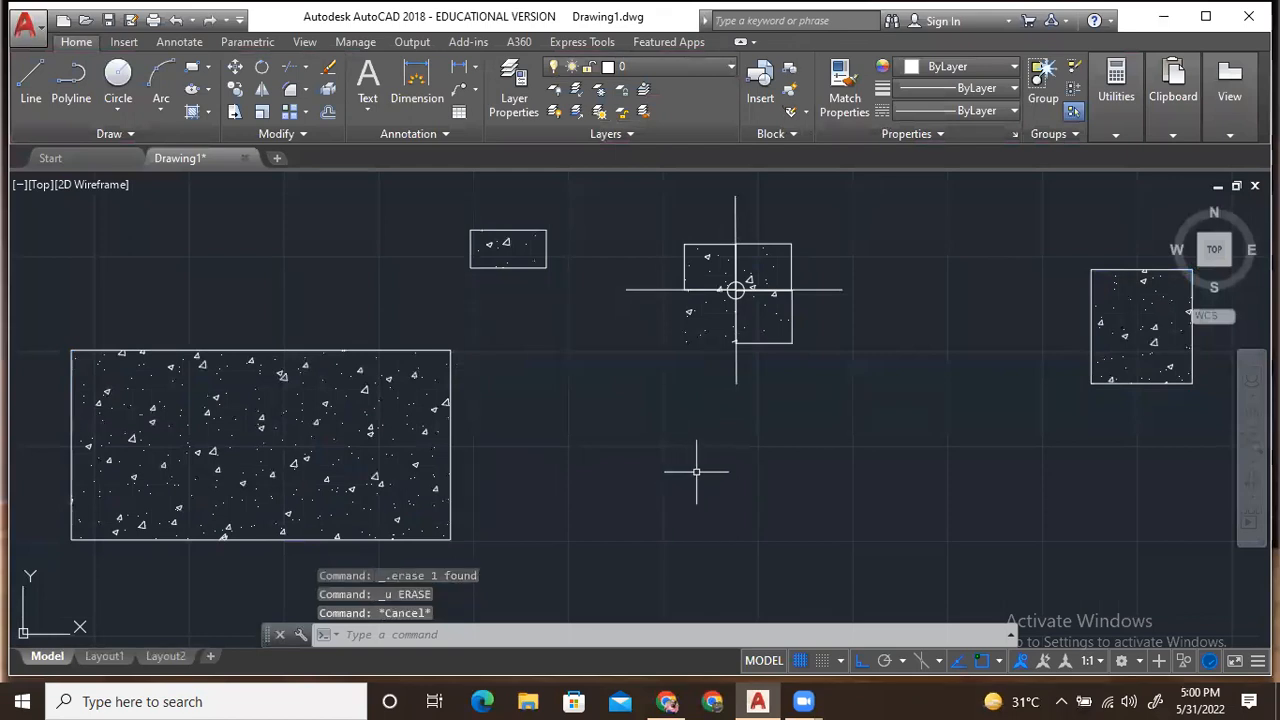
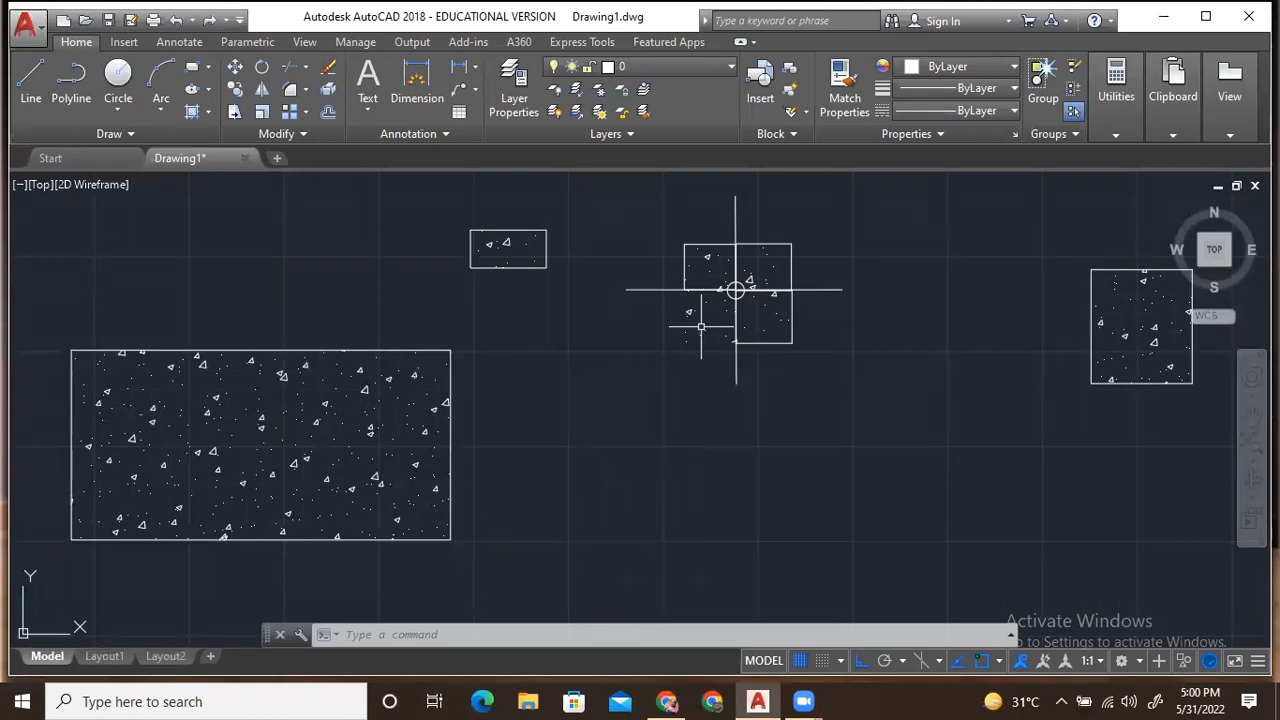
Step: Change the colour of the unhatched four-sided outline with the slanted end to orange, and clear the selection
{"action": "scroll", "coordinate": [694, 329], "scroll_direction": "down", "scroll_amount": 6}
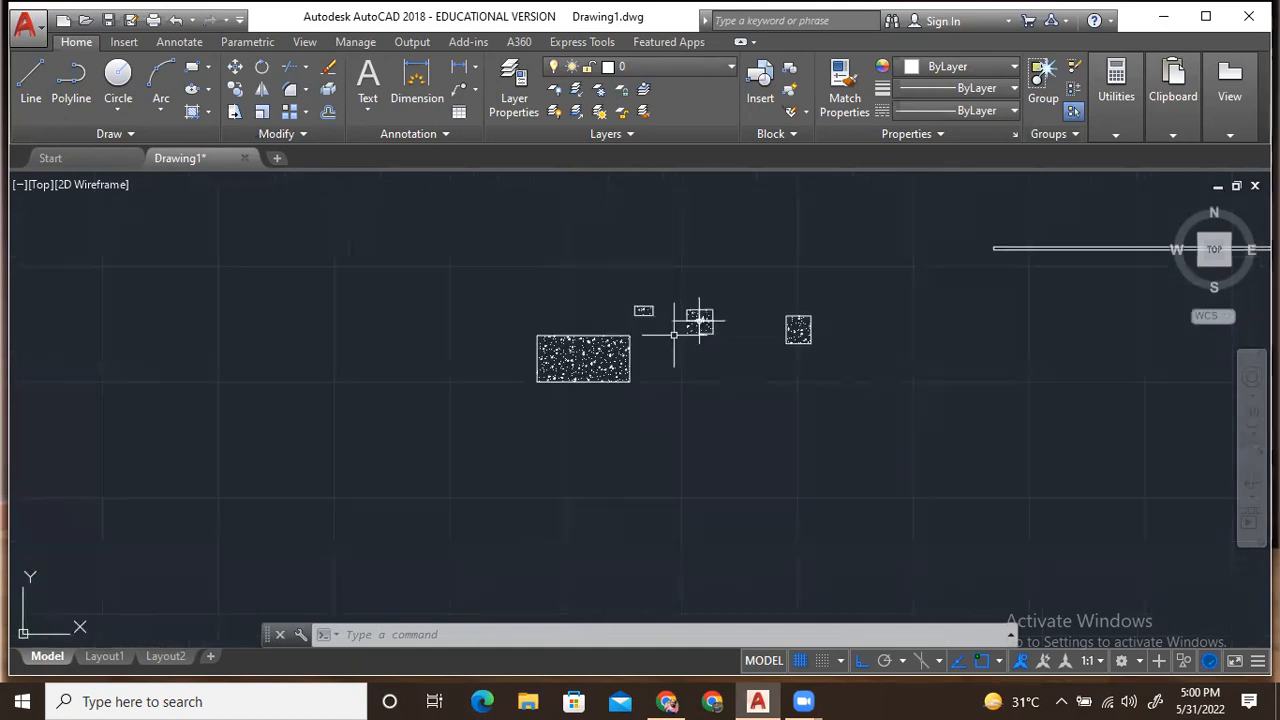
{"action": "scroll", "coordinate": [470, 340], "scroll_direction": "up", "scroll_amount": 3}
{"action": "scroll", "coordinate": [400, 332], "scroll_direction": "down", "scroll_amount": 6}
{"action": "mouse_move", "coordinate": [400, 332]}
{"action": "middle_mouse_down"}
{"action": "mouse_move", "coordinate": [677, 306]}
{"action": "mouse_move", "coordinate": [765, 264]}
{"action": "mouse_move", "coordinate": [691, 287]}
{"action": "middle_mouse_up"}
{"action": "scroll", "coordinate": [769, 261], "scroll_direction": "down", "scroll_amount": 2}
{"action": "scroll", "coordinate": [610, 391], "scroll_direction": "up", "scroll_amount": 6}
{"action": "middle_click_drag", "start_coordinate": [610, 283], "coordinate": [652, 500]}
{"action": "scroll", "coordinate": [660, 470], "scroll_direction": "down", "scroll_amount": 2}
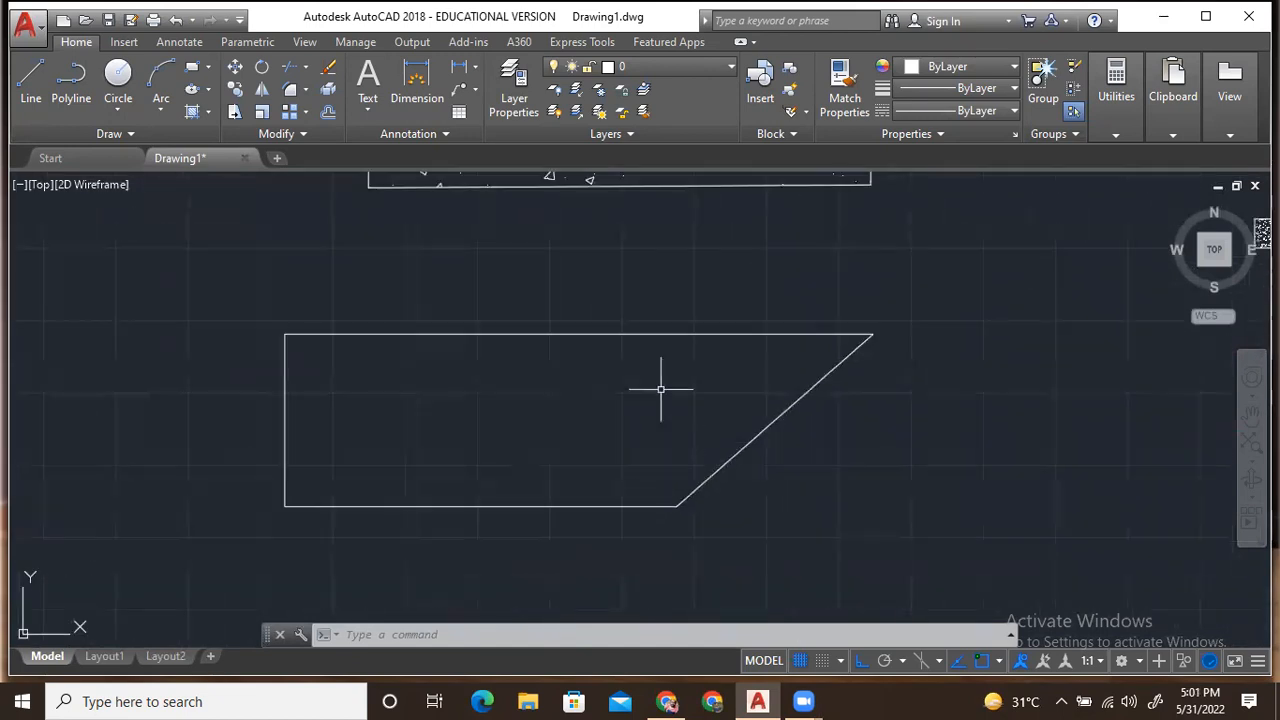
{"action": "left_click", "coordinate": [366, 336]}
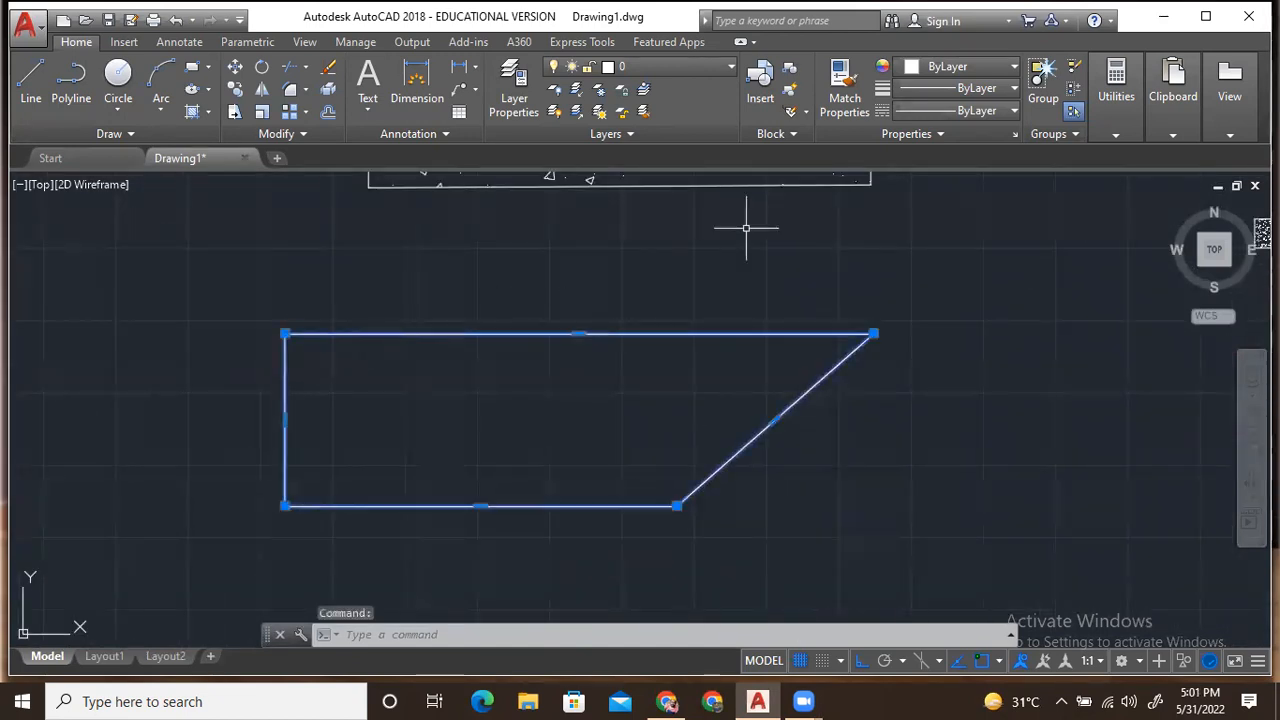
{"action": "left_click", "coordinate": [965, 67]}
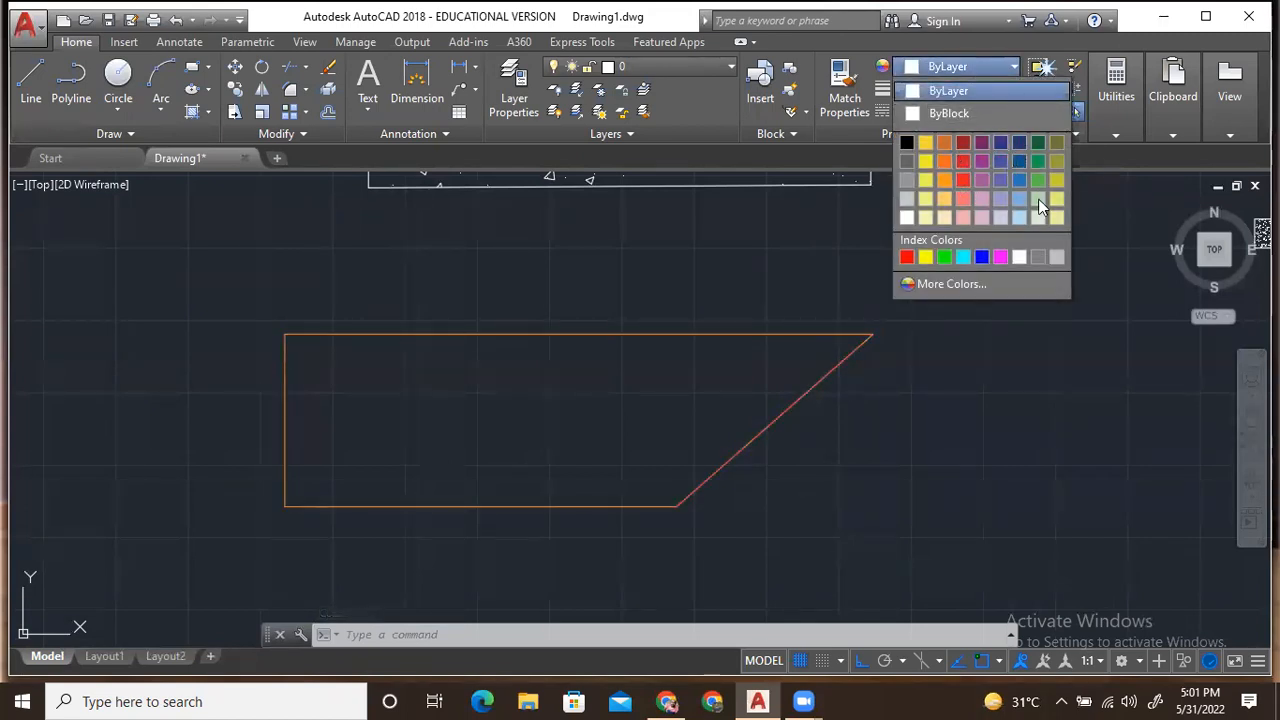
{"action": "left_click", "coordinate": [950, 184]}
{"action": "key", "text": "Escape"}
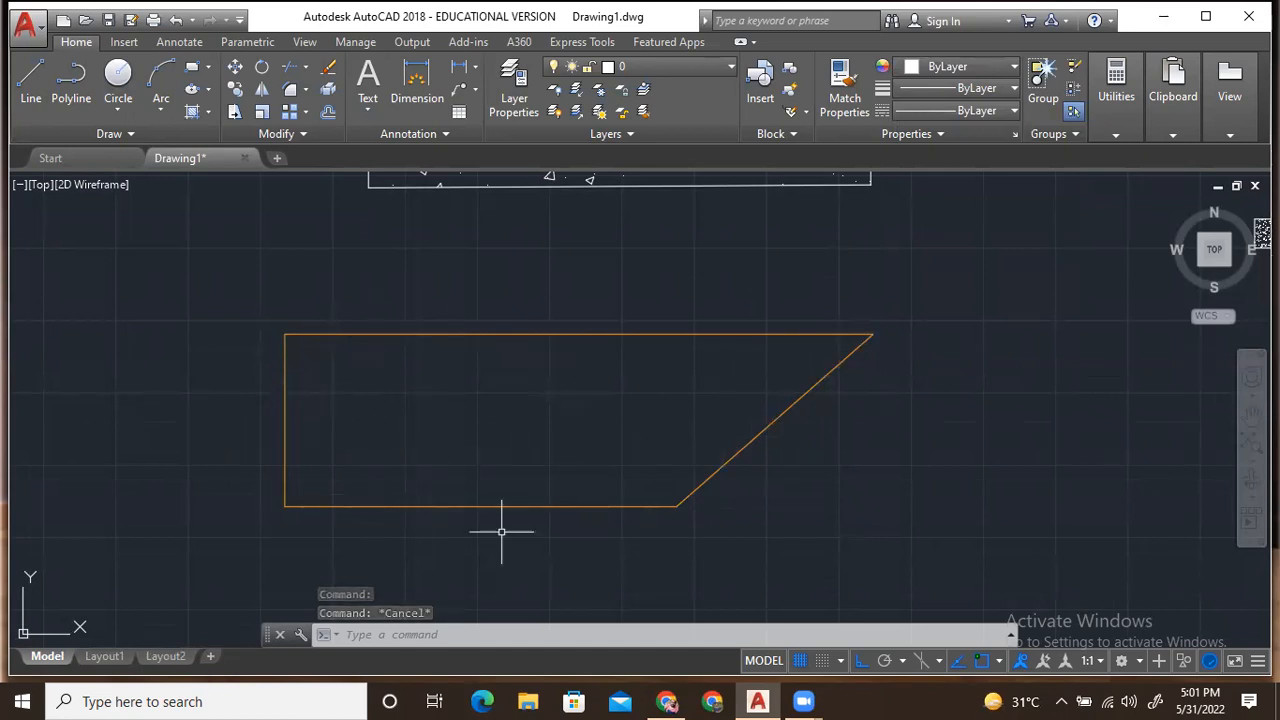
{"action": "scroll", "coordinate": [512, 412], "scroll_direction": "down", "scroll_amount": 2}
{"action": "middle_click_drag", "start_coordinate": [512, 412], "coordinate": [548, 420]}
{"action": "scroll", "coordinate": [548, 415], "scroll_direction": "up", "scroll_amount": 2}
{"action": "scroll", "coordinate": [656, 374], "scroll_direction": "up", "scroll_amount": 2}
{"action": "scroll", "coordinate": [657, 370], "scroll_direction": "down", "scroll_amount": 2}
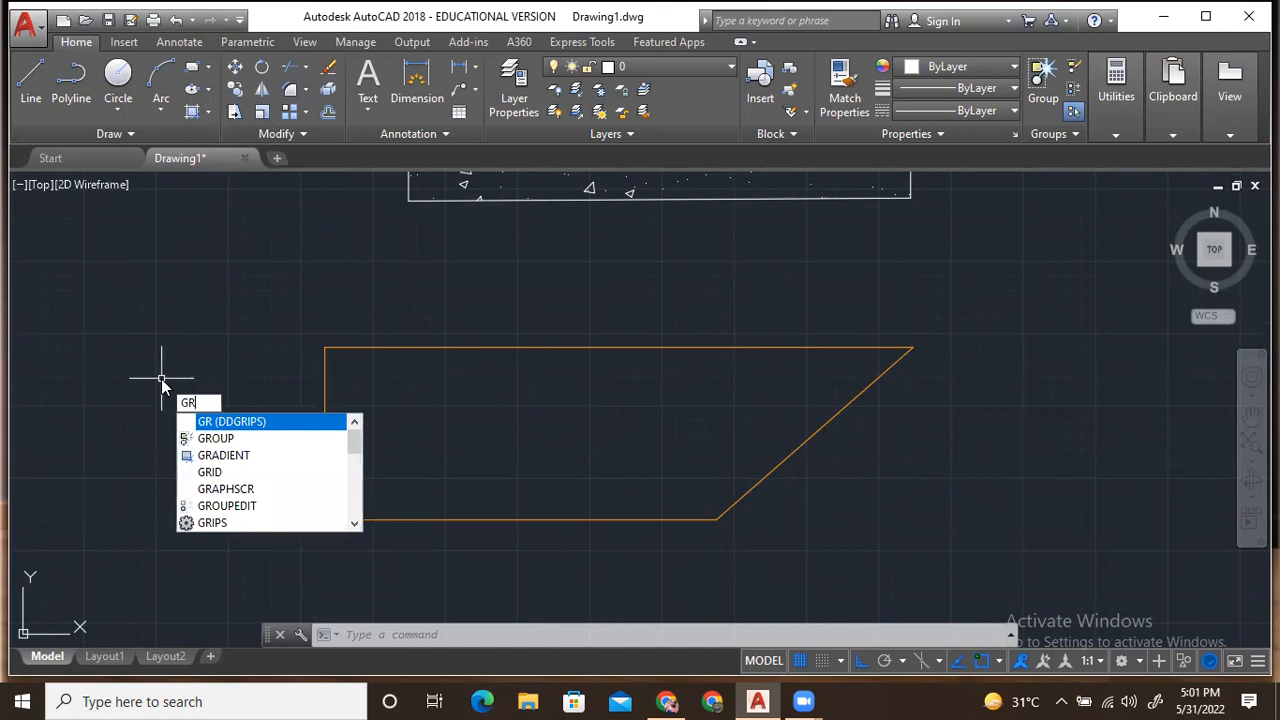
{"action": "key", "text": "BackSpace"}
{"action": "key", "text": "BackSpace"}
{"action": "type", "text": "GR"}
{"action": "key", "text": "Down"}
{"action": "key", "text": "Down"}
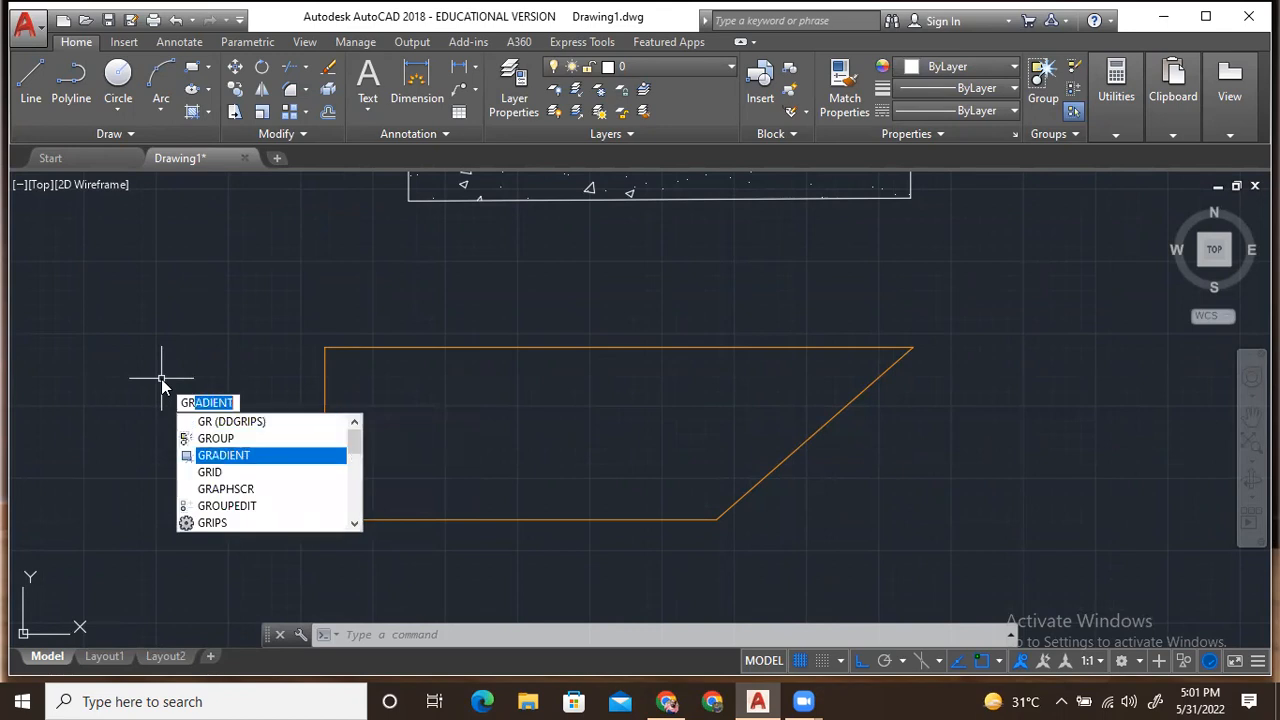
{"action": "left_click", "coordinate": [208, 112]}
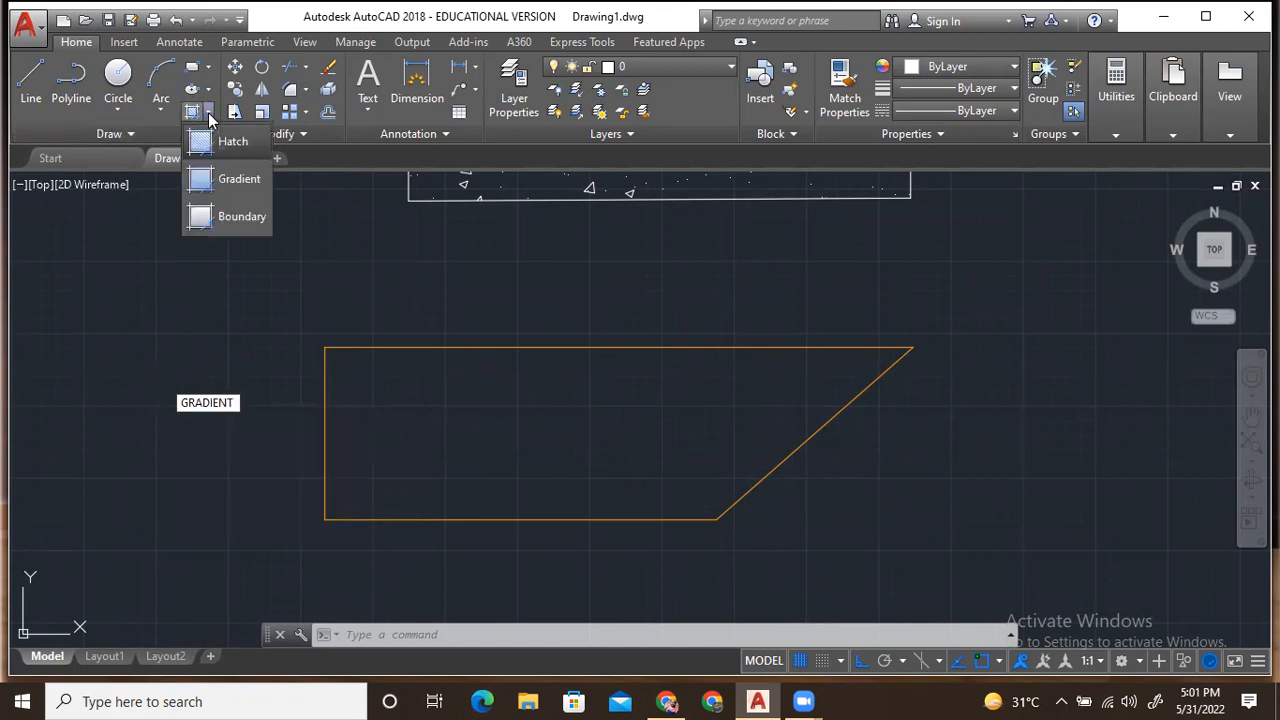
{"action": "key", "text": "Escape"}
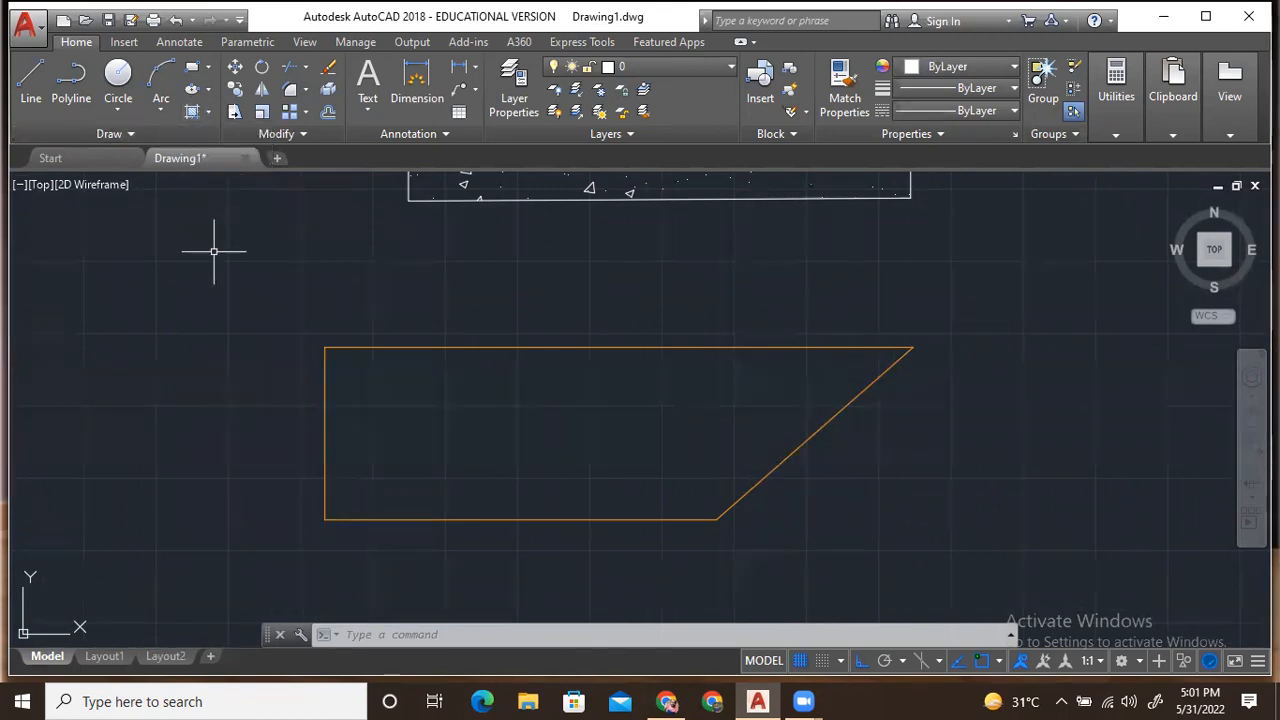
{"action": "left_click", "coordinate": [208, 112]}
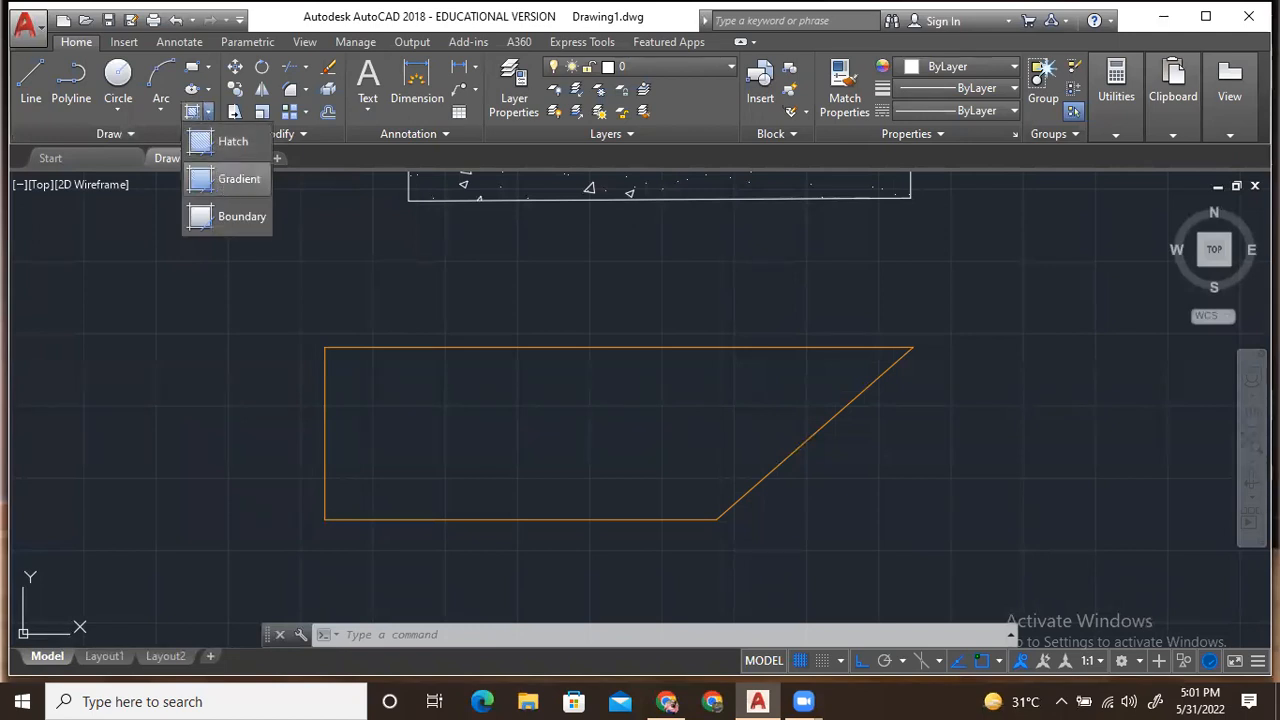
{"action": "left_click", "coordinate": [239, 179]}
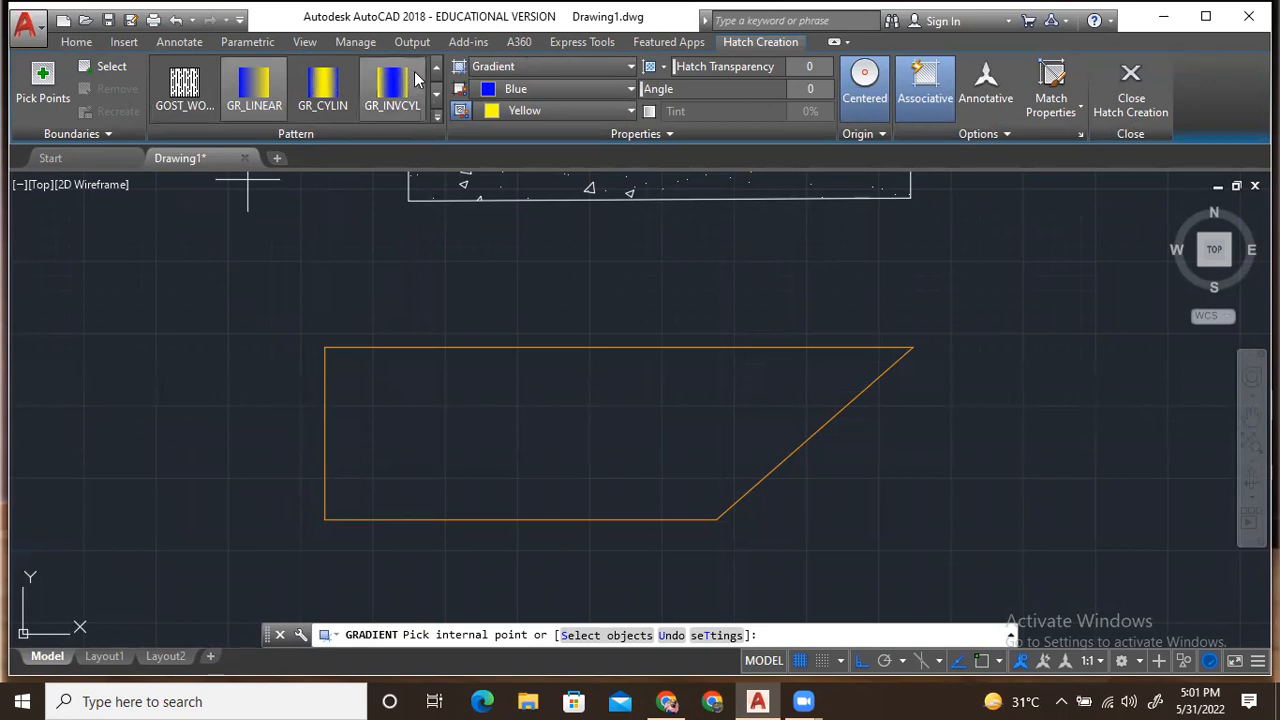
{"action": "key", "text": "Escape"}
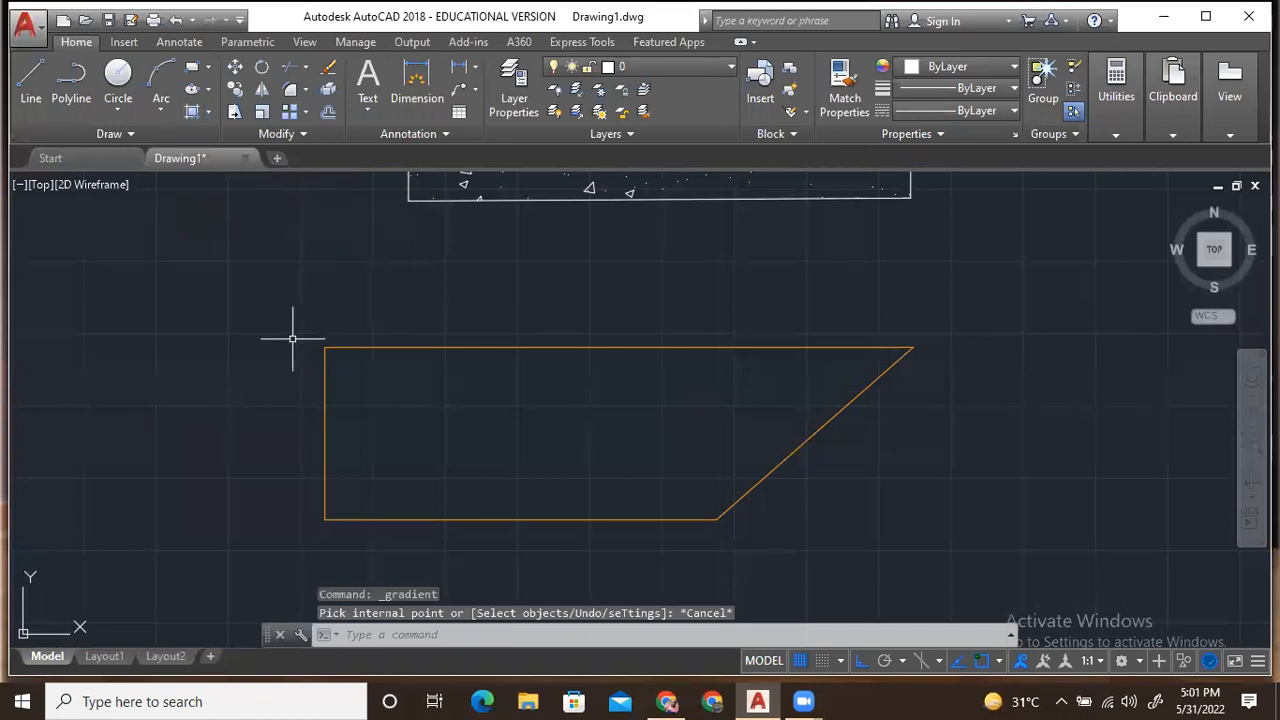
{"action": "type", "text": "h"}
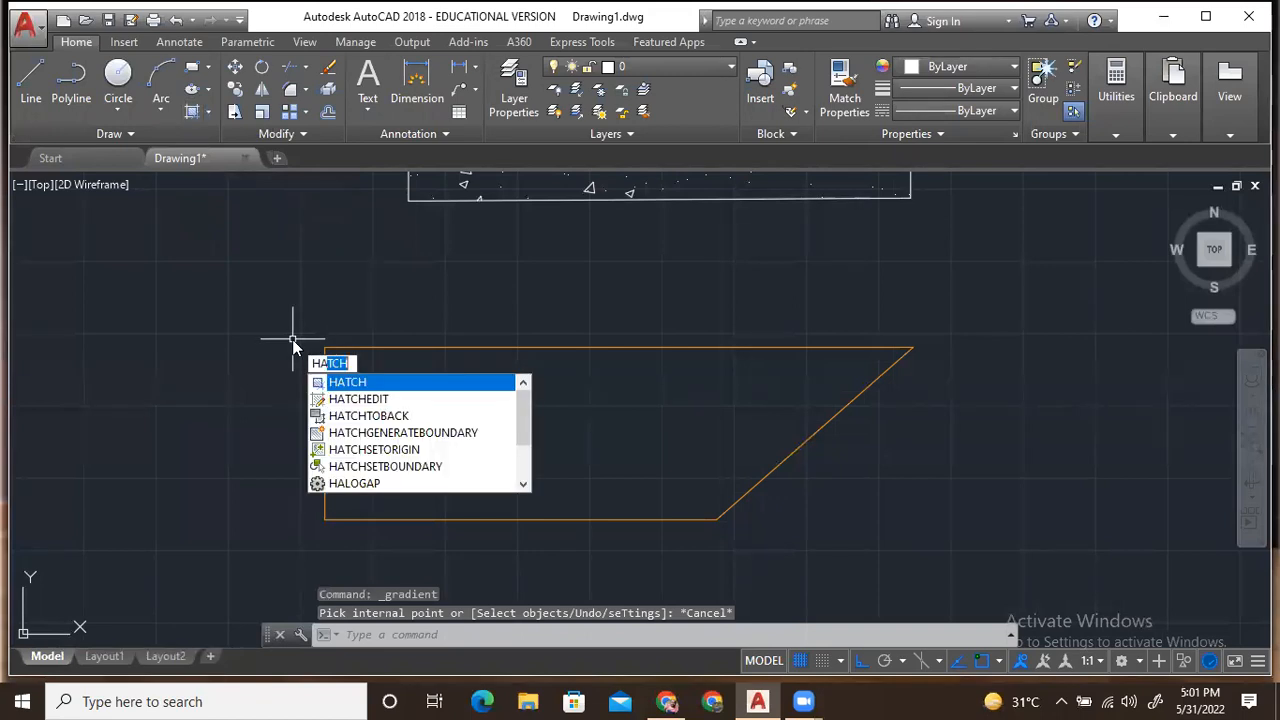
{"action": "key", "text": "Return"}
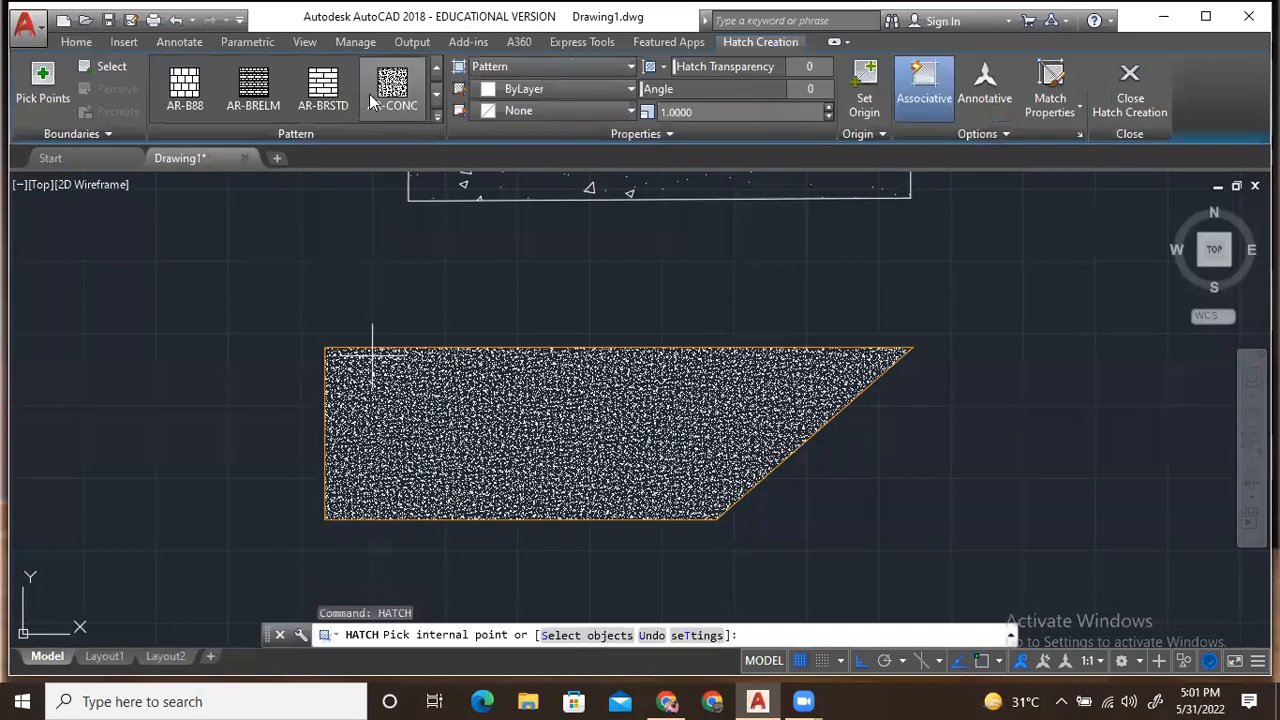
{"action": "left_click", "coordinate": [436, 118]}
{"action": "scroll", "coordinate": [380, 230], "scroll_direction": "down", "scroll_amount": 6}
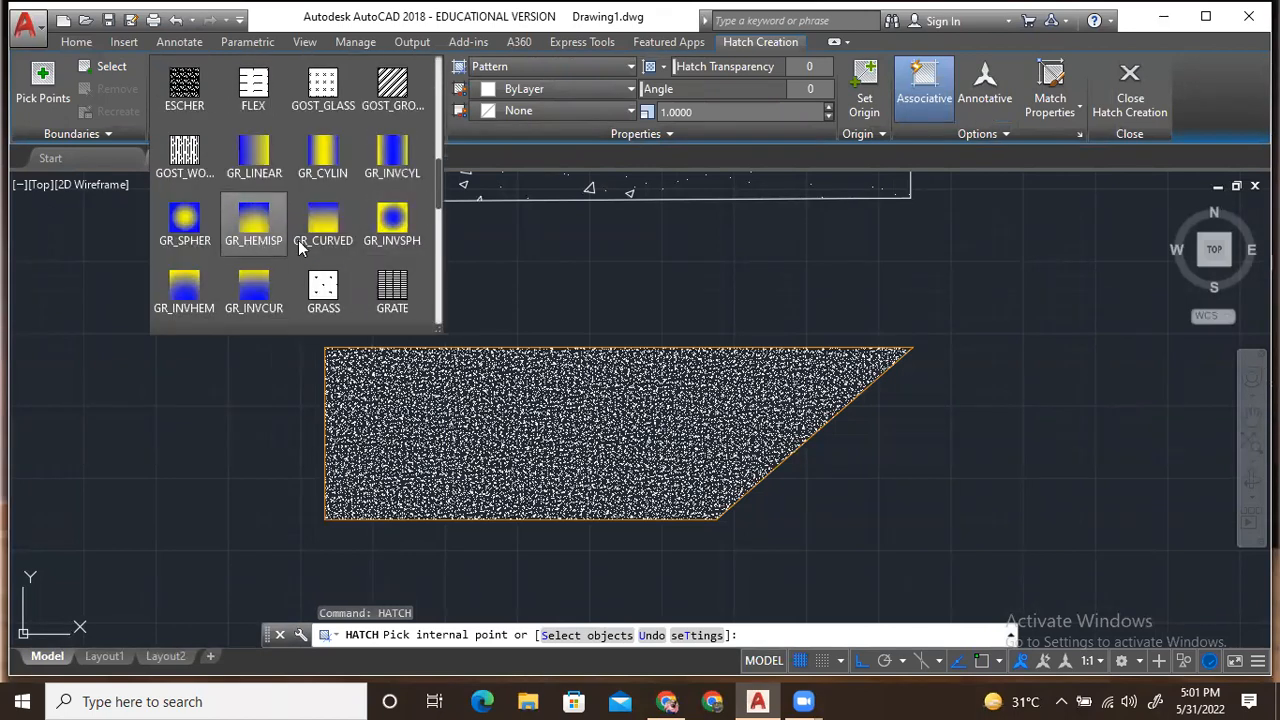
{"action": "left_click", "coordinate": [383, 237]}
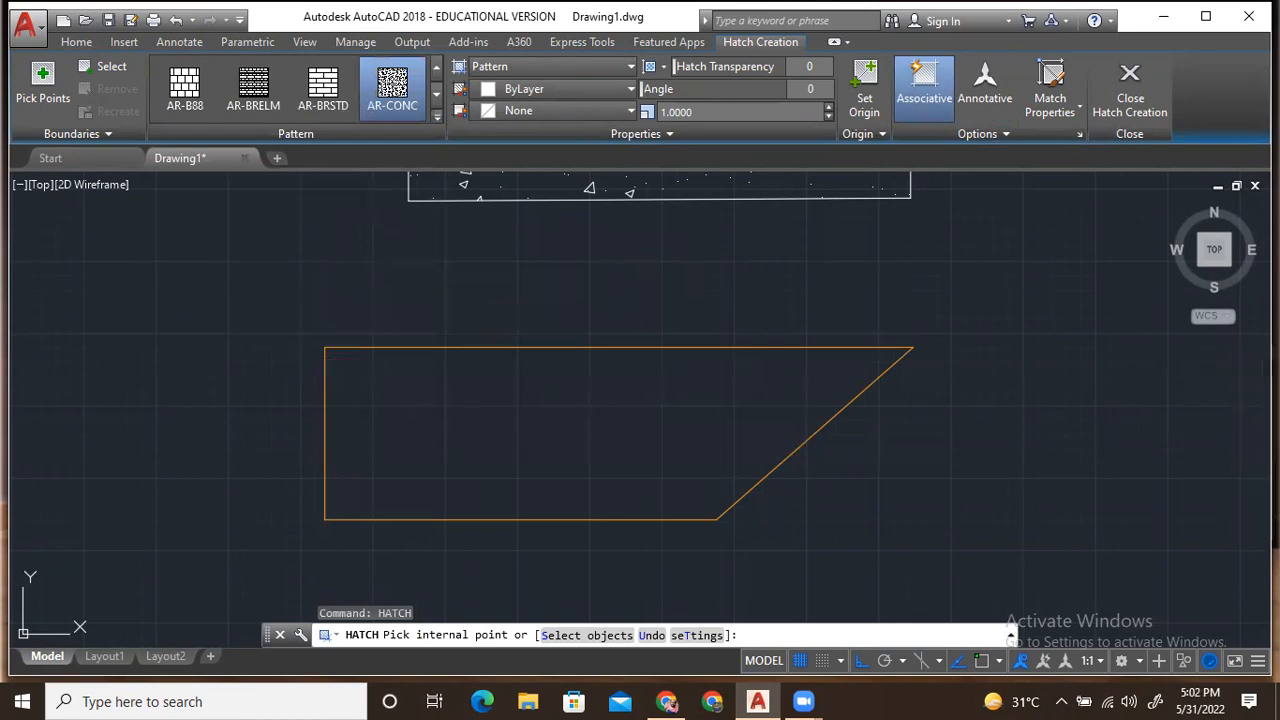
{"action": "key", "text": "Escape"}
Step: Start a GR_LINEAR gradient fill and set its first colour to red 237,31,36 and its second to green 88,186,72
{"action": "type", "text": "GR"}
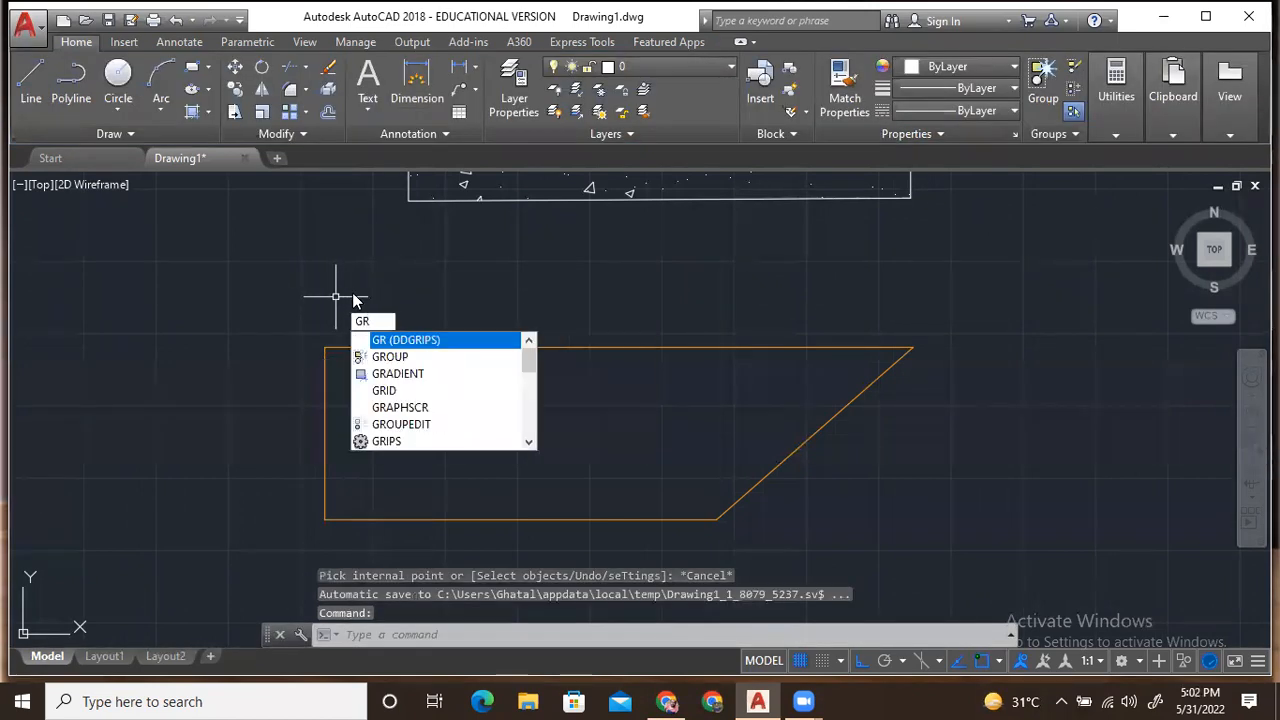
{"action": "key", "text": "Down"}
{"action": "key", "text": "Down"}
{"action": "key", "text": "Return"}
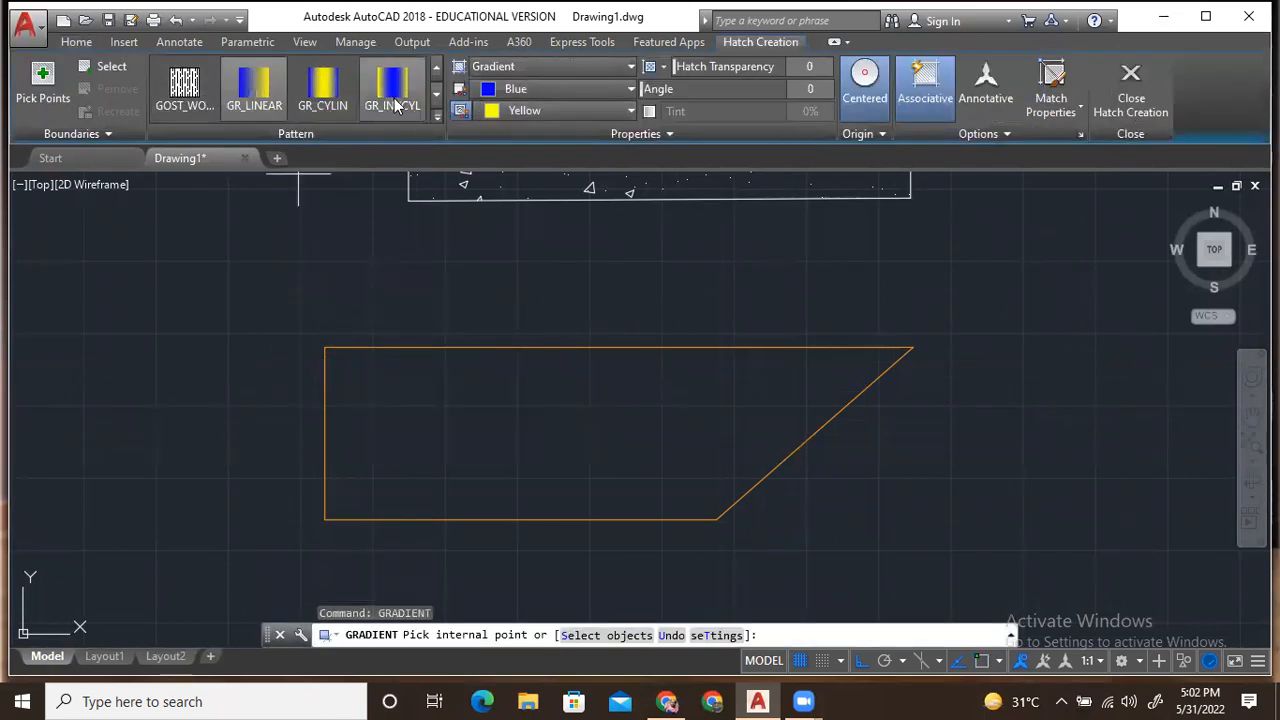
{"action": "left_click", "coordinate": [438, 116]}
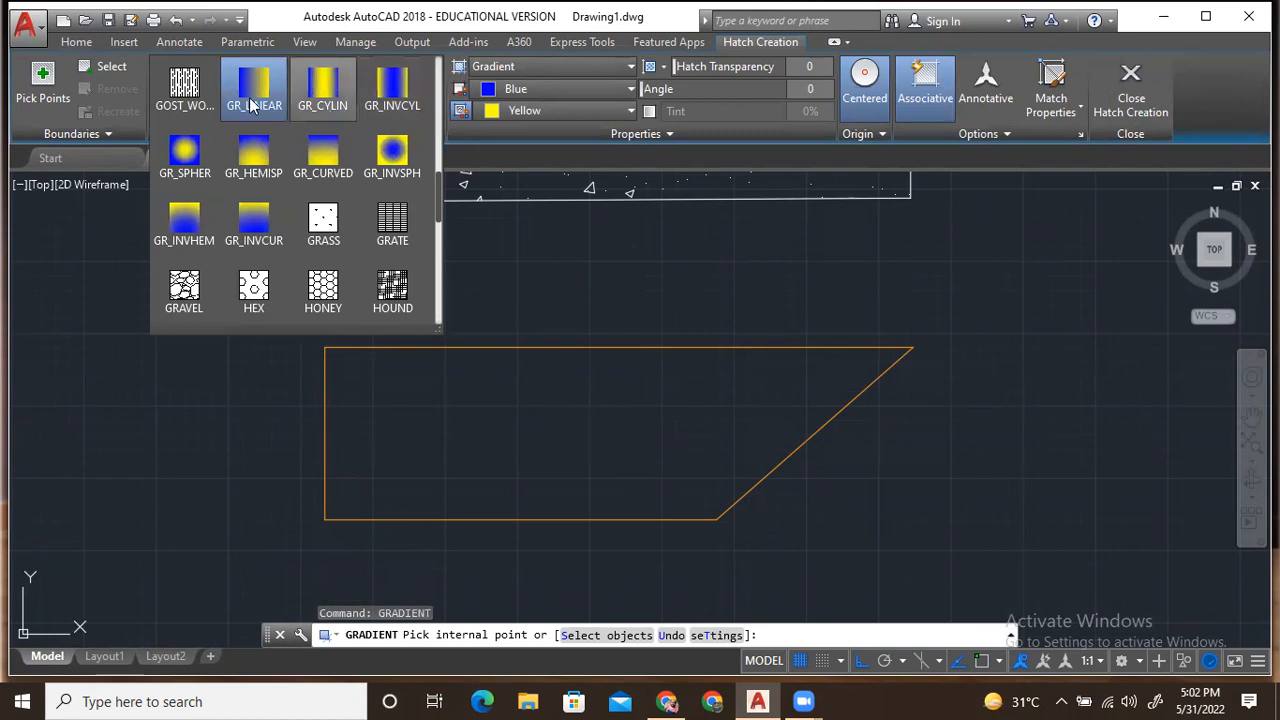
{"action": "scroll", "coordinate": [250, 146], "scroll_direction": "up", "scroll_amount": 2}
{"action": "scroll", "coordinate": [250, 146], "scroll_direction": "up", "scroll_amount": 1}
{"action": "scroll", "coordinate": [250, 150], "scroll_direction": "down", "scroll_amount": 2}
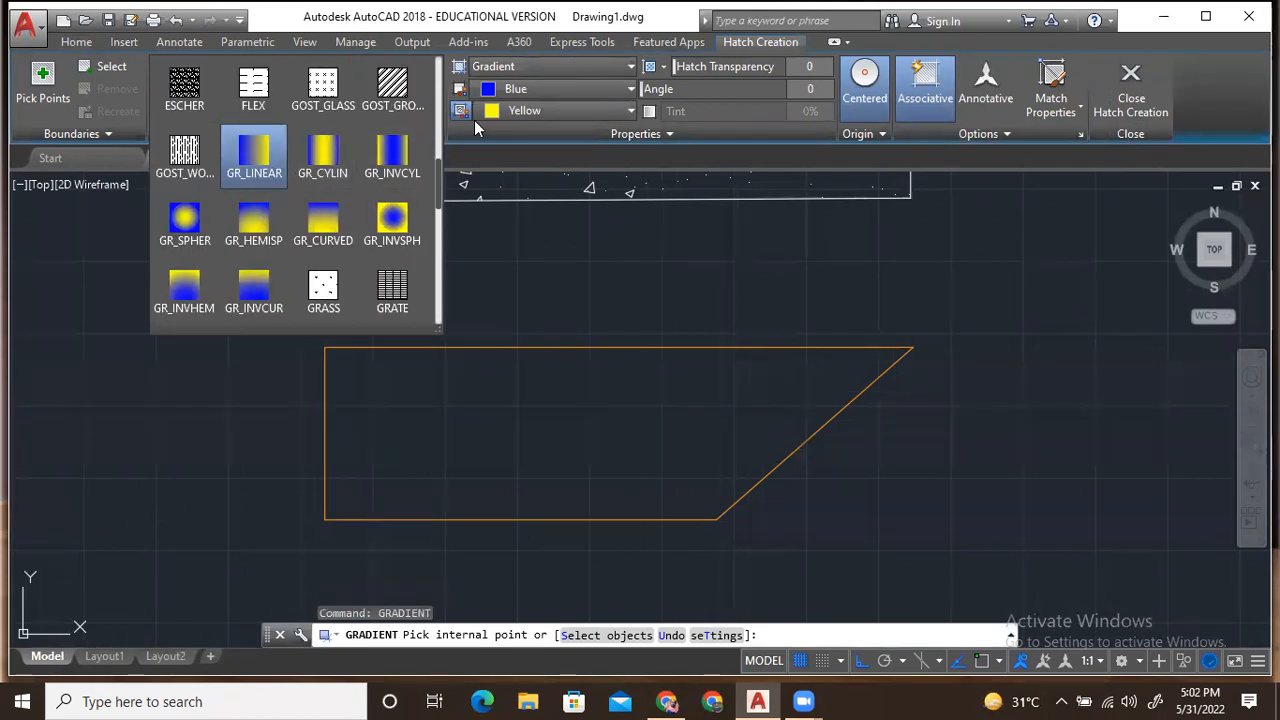
{"action": "left_click", "coordinate": [628, 91]}
{"action": "left_click", "coordinate": [534, 153]}
{"action": "left_click", "coordinate": [604, 107]}
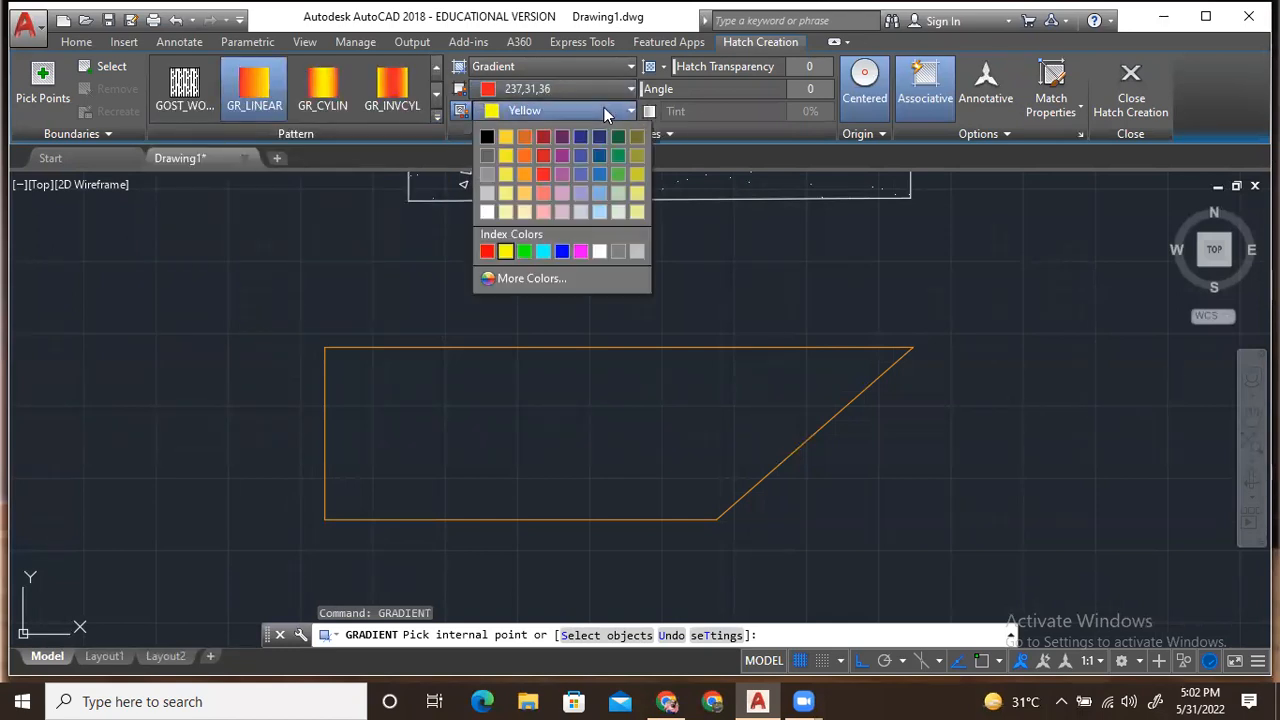
{"action": "left_click", "coordinate": [617, 174]}
Step: Change the gradient's first colour to the custom purple 127,52,218
{"action": "left_click", "coordinate": [547, 88]}
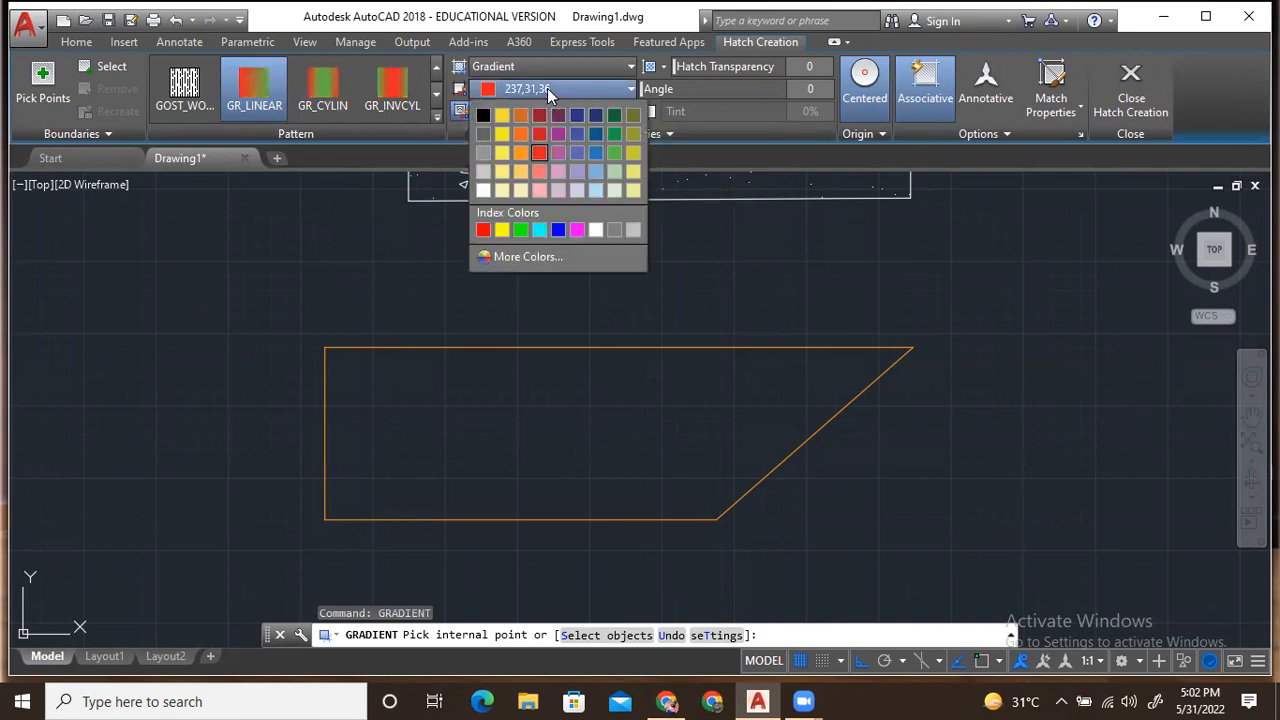
{"action": "left_click", "coordinate": [527, 262]}
{"action": "left_click_drag", "start_coordinate": [597, 322], "coordinate": [553, 333]}
{"action": "left_click", "coordinate": [578, 329]}
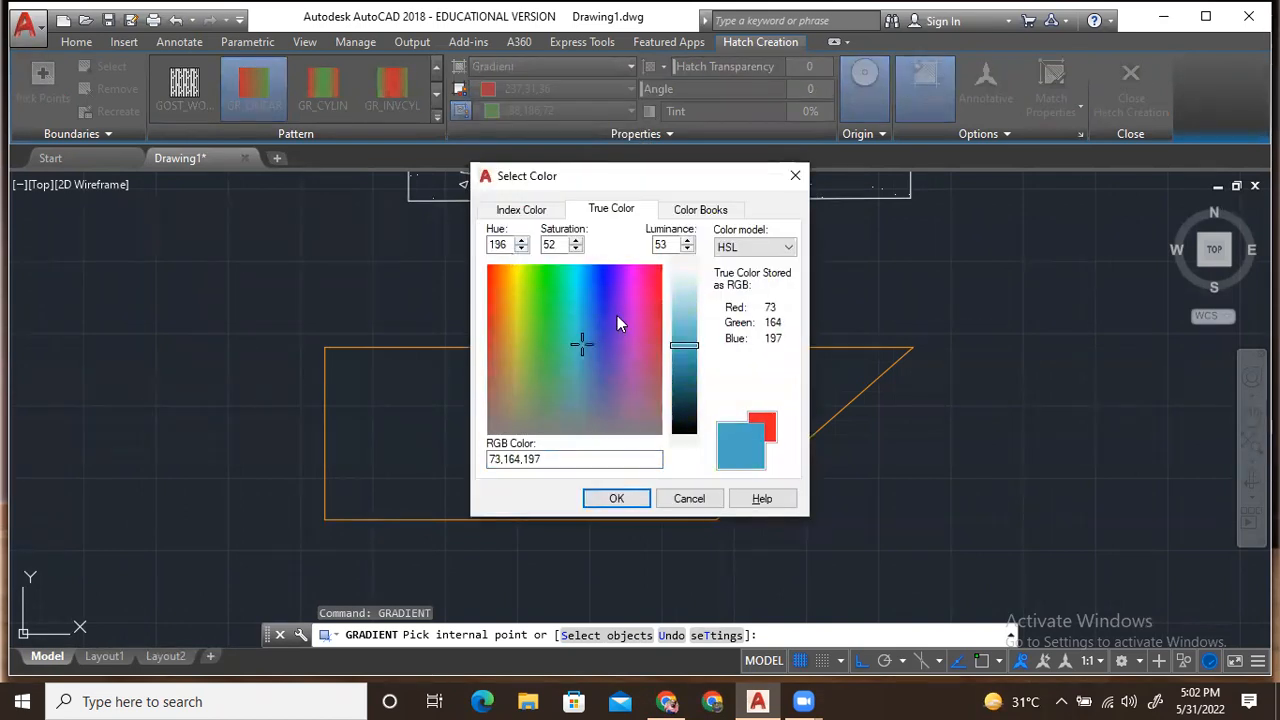
{"action": "left_click", "coordinate": [616, 316]}
{"action": "left_click", "coordinate": [617, 499]}
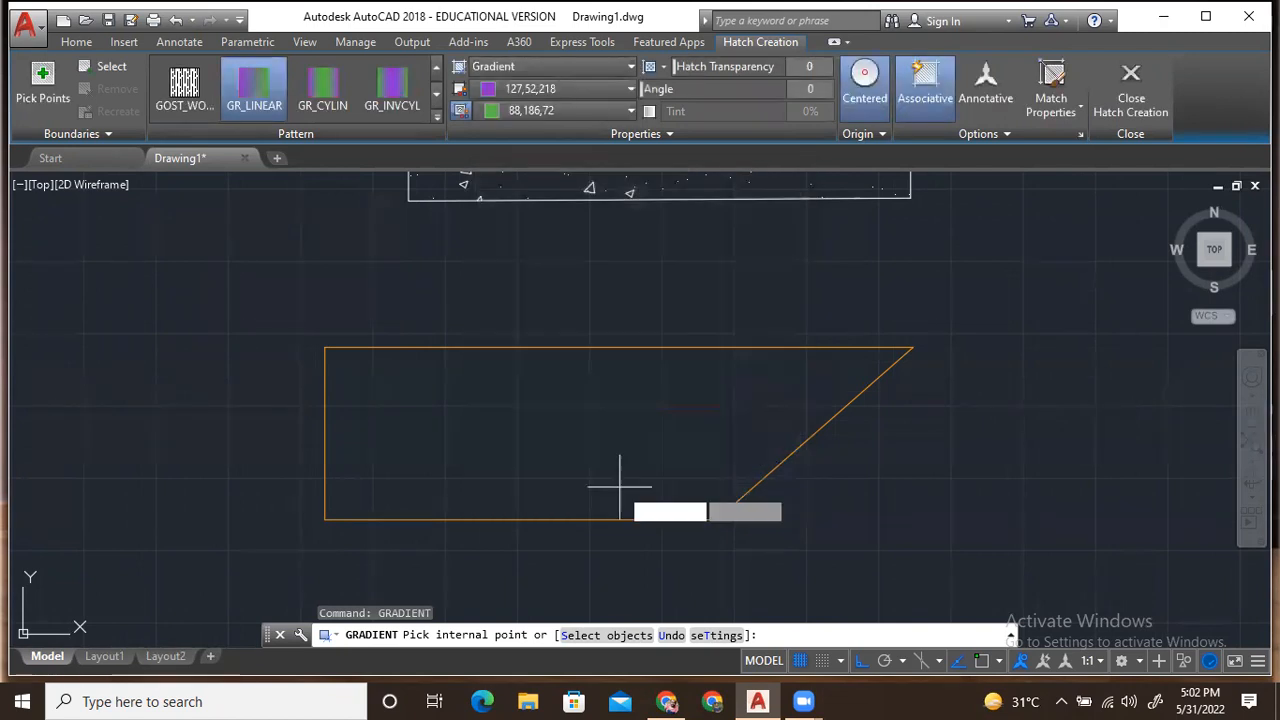
Step: Preview the GR_CYLIN and GR_INVCYL gradient patterns over the orange outline, and fill it with the GR_CURVED pattern
{"action": "left_click", "coordinate": [620, 487]}
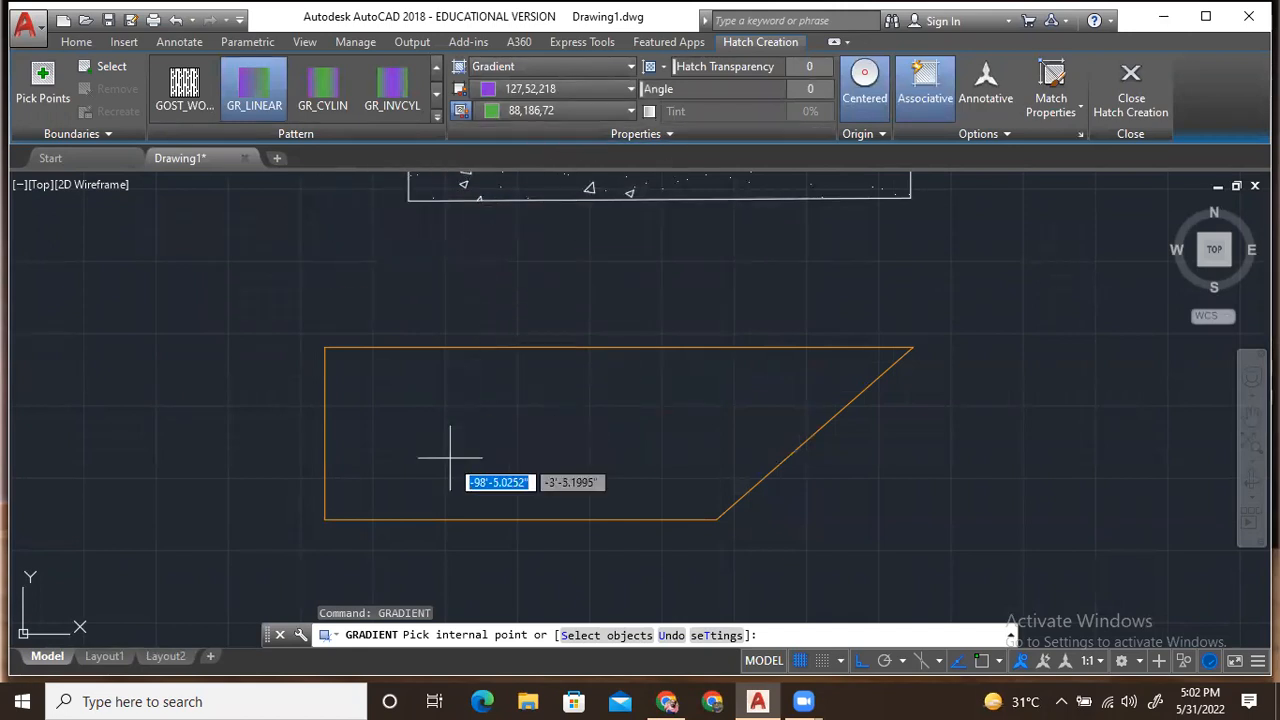
{"action": "left_click", "coordinate": [322, 86]}
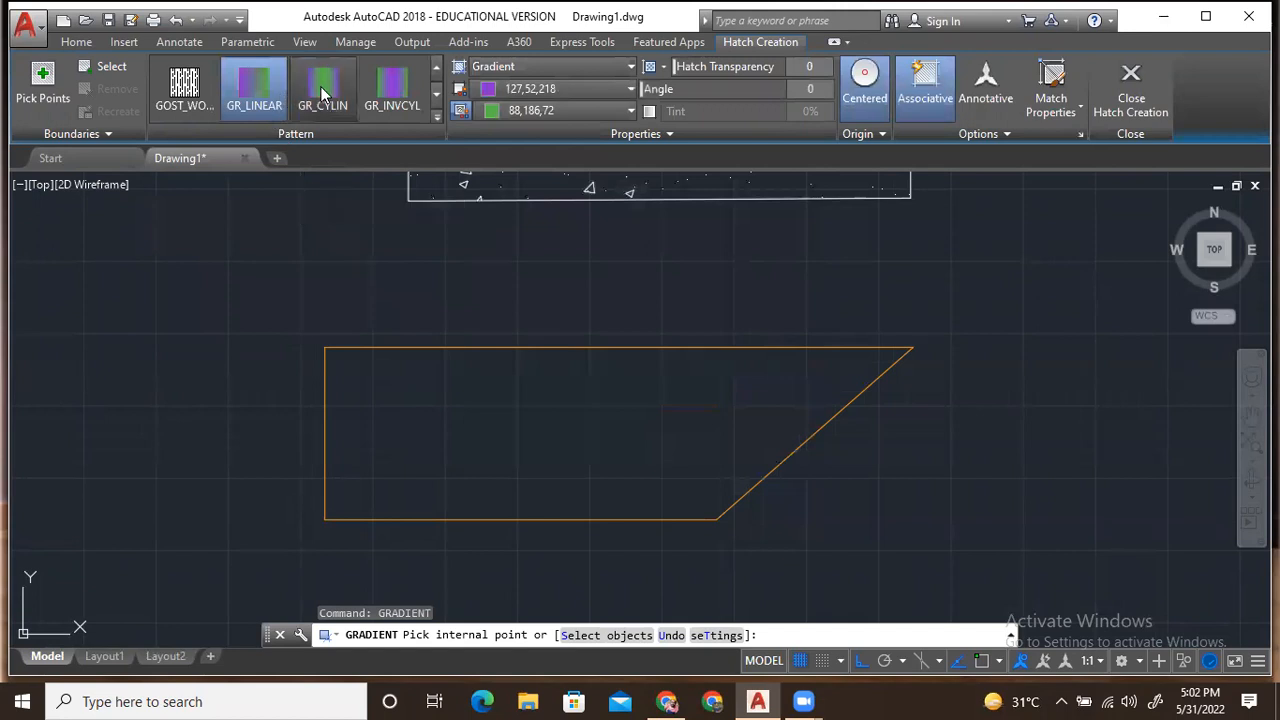
{"action": "left_click", "coordinate": [509, 463]}
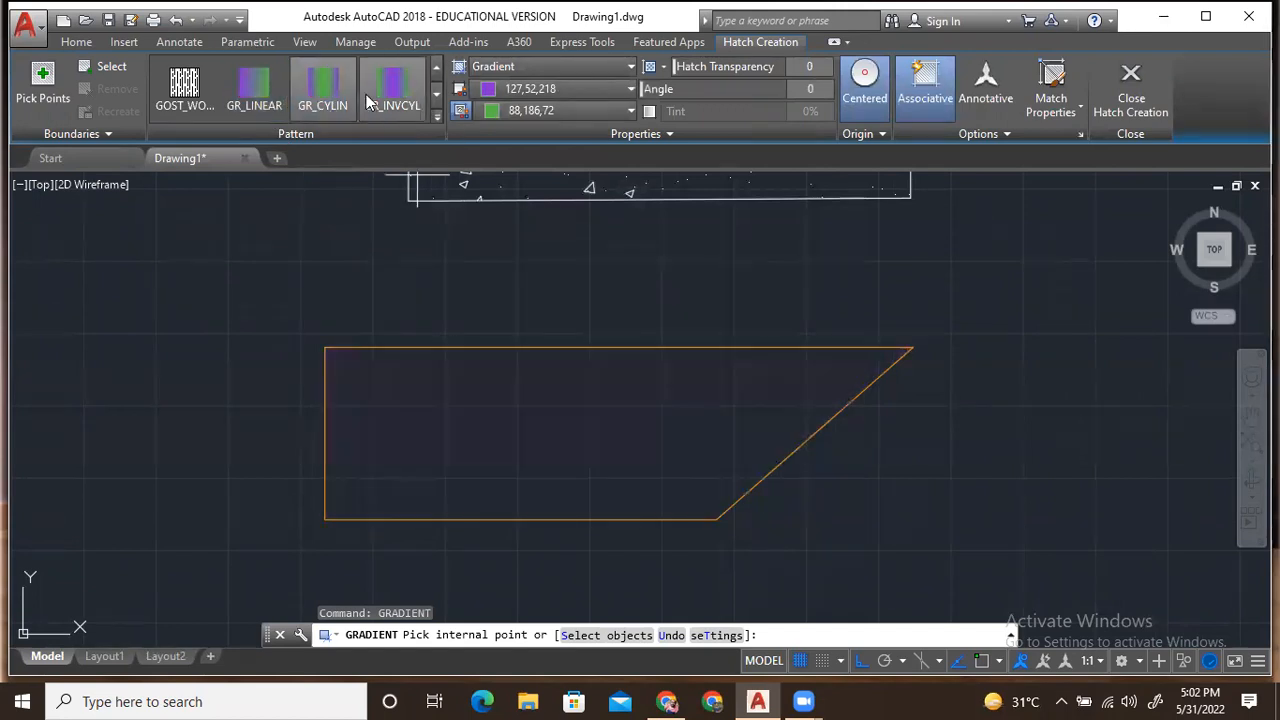
{"action": "left_click", "coordinate": [377, 96]}
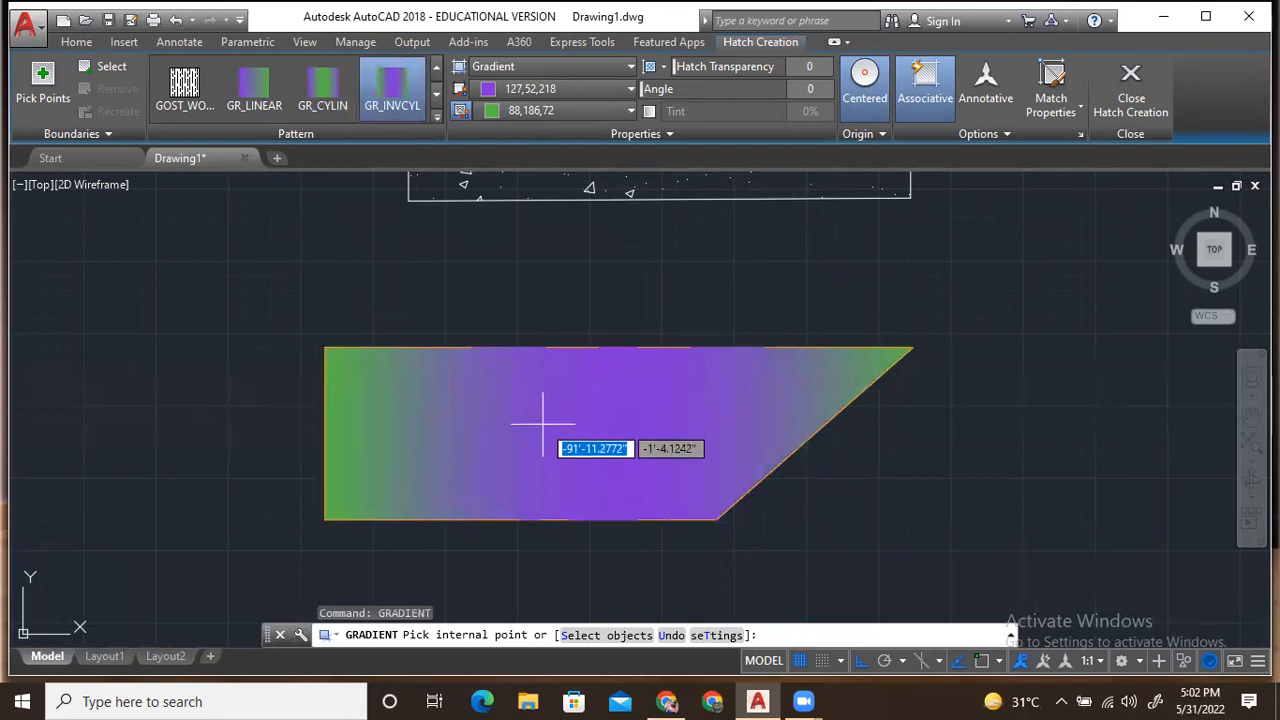
{"action": "left_click", "coordinate": [437, 116]}
{"action": "left_click", "coordinate": [392, 220]}
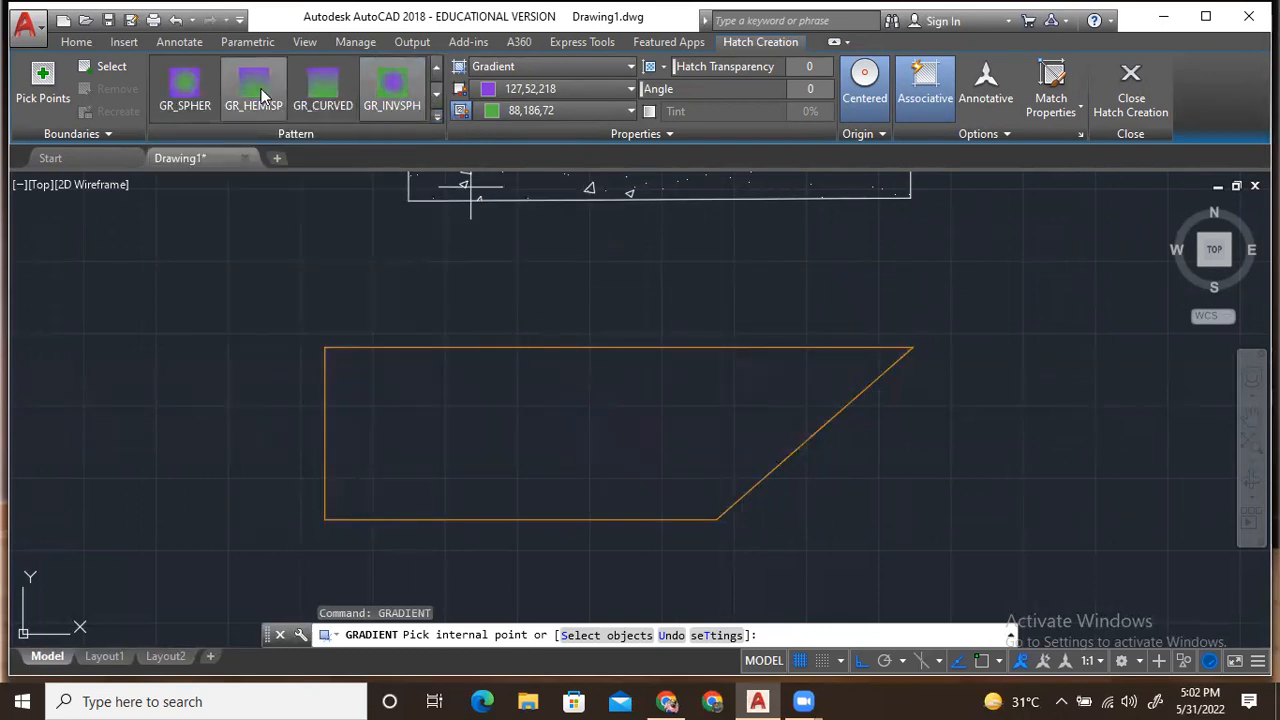
{"action": "left_click", "coordinate": [348, 117]}
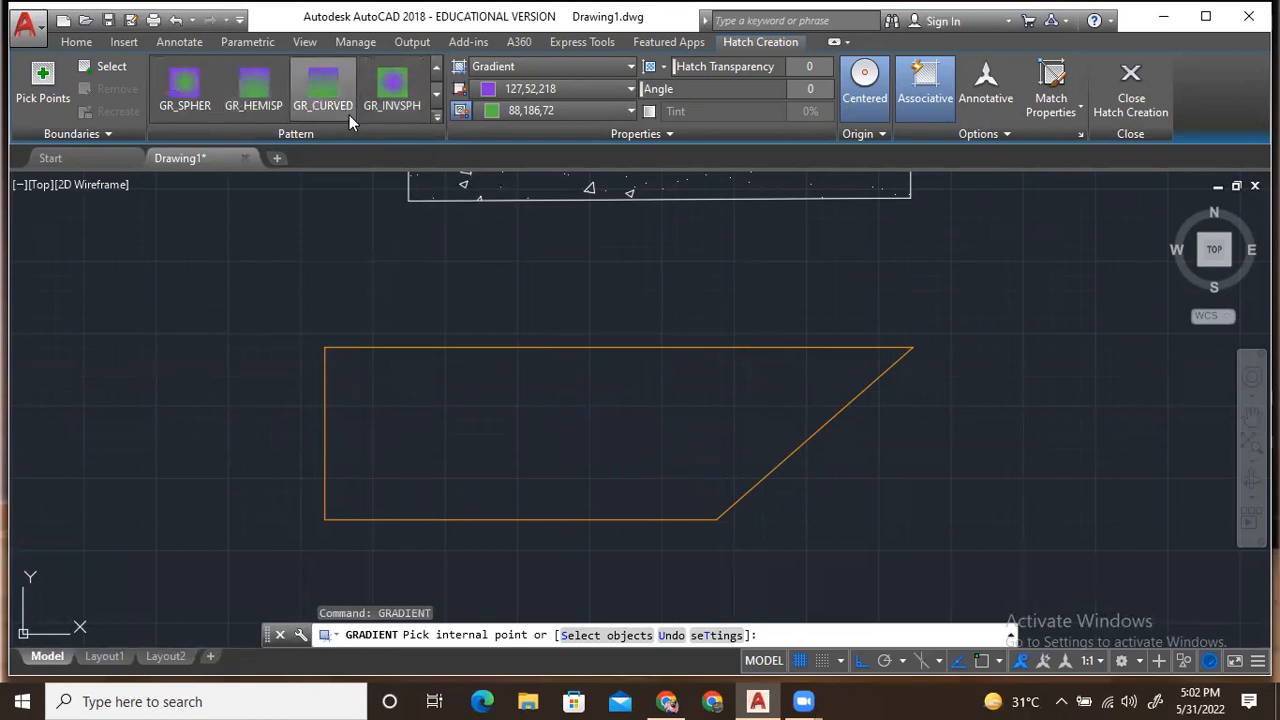
{"action": "left_click", "coordinate": [564, 450]}
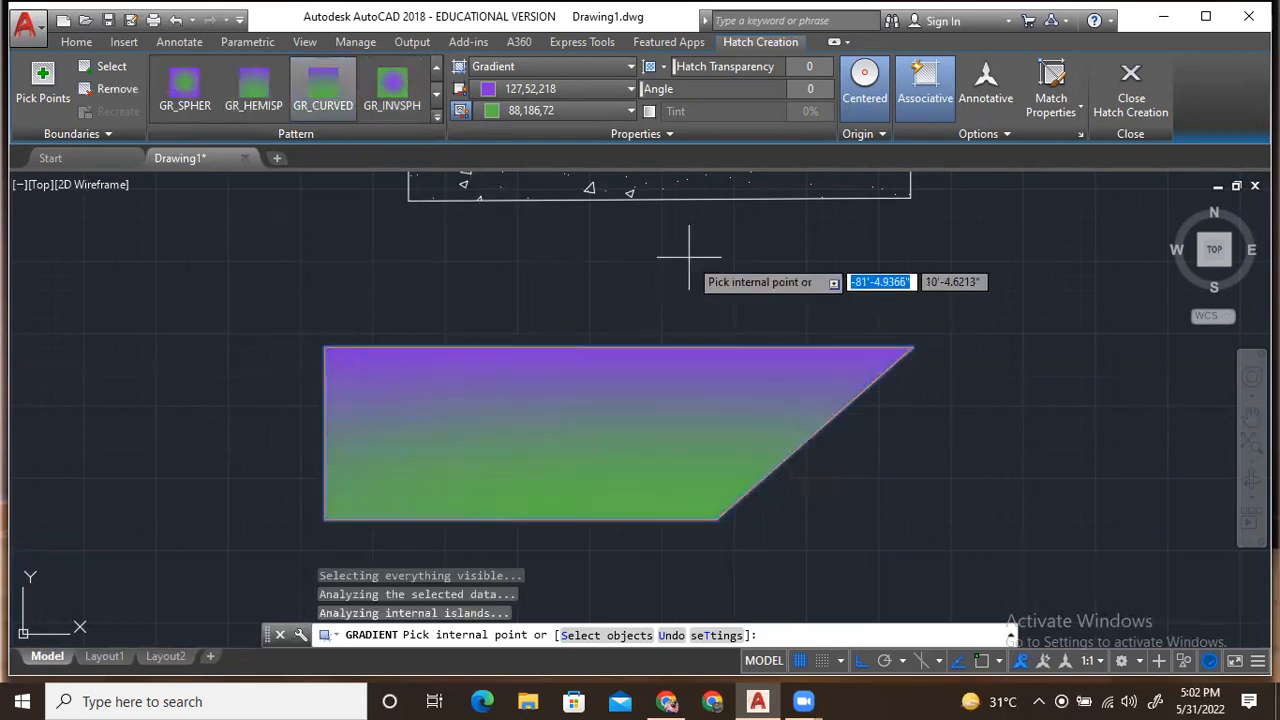
Step: Set the gradient fill's angle to 223 and its transparency to 2
{"action": "left_click_drag", "start_coordinate": [637, 89], "coordinate": [741, 96]}
{"action": "mouse_move", "coordinate": [672, 66]}
{"action": "left_mouse_down"}
{"action": "mouse_move", "coordinate": [746, 67]}
{"action": "mouse_move", "coordinate": [610, 76]}
{"action": "mouse_move", "coordinate": [768, 89]}
{"action": "mouse_move", "coordinate": [729, 91]}
{"action": "left_mouse_up"}
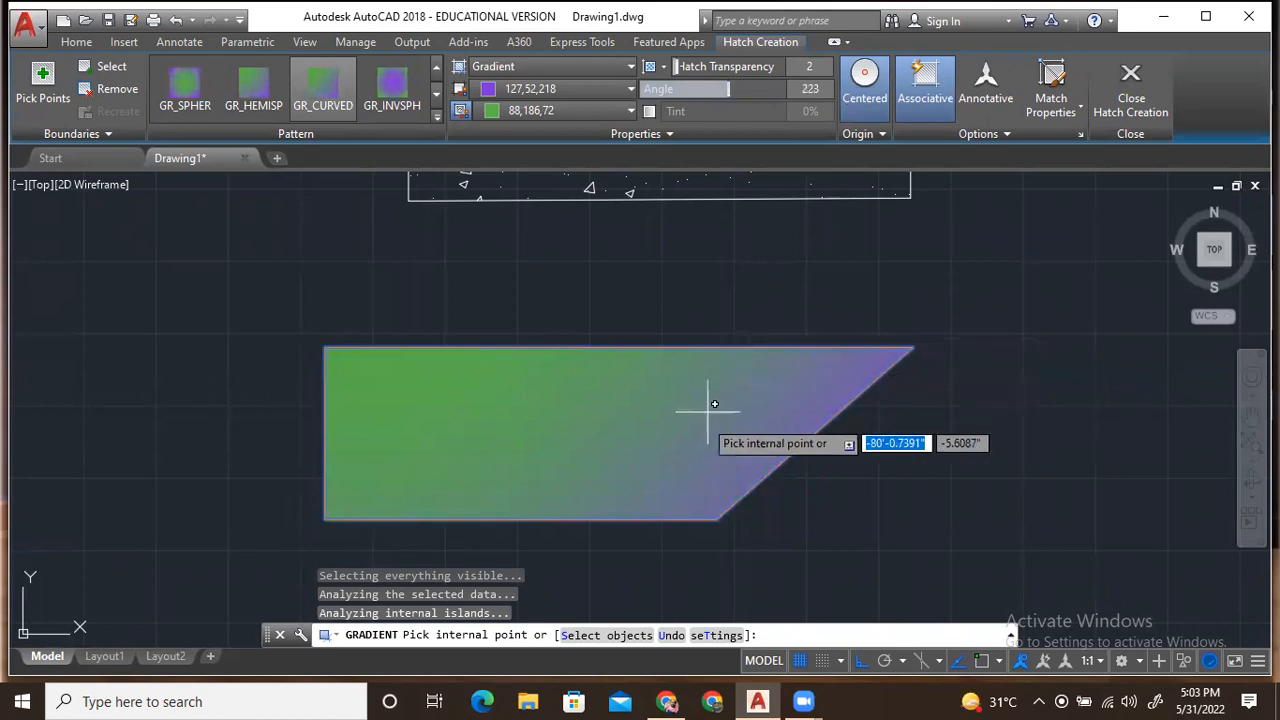
{"action": "left_click", "coordinate": [437, 115]}
Step: Change both gradient colours to orange 248,153,30 and finish the fill of the slanted-end outline
{"action": "left_click", "coordinate": [564, 110]}
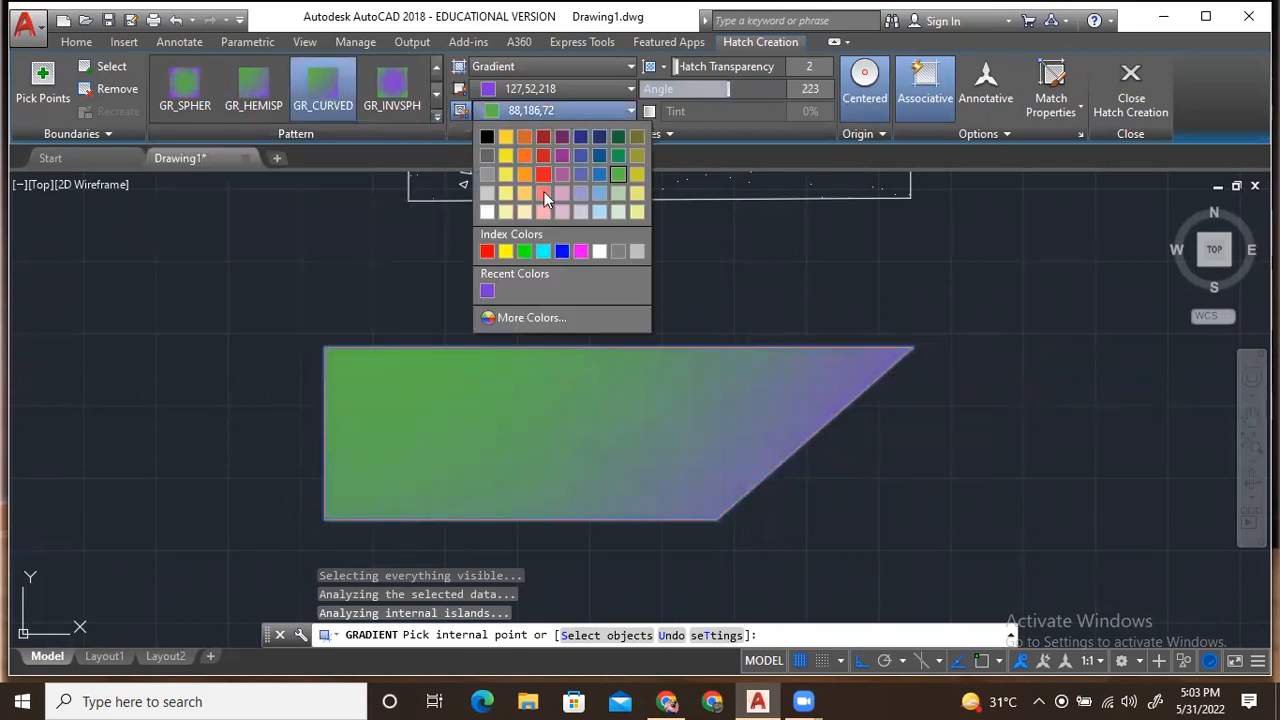
{"action": "left_click", "coordinate": [540, 88]}
{"action": "left_click", "coordinate": [540, 88]}
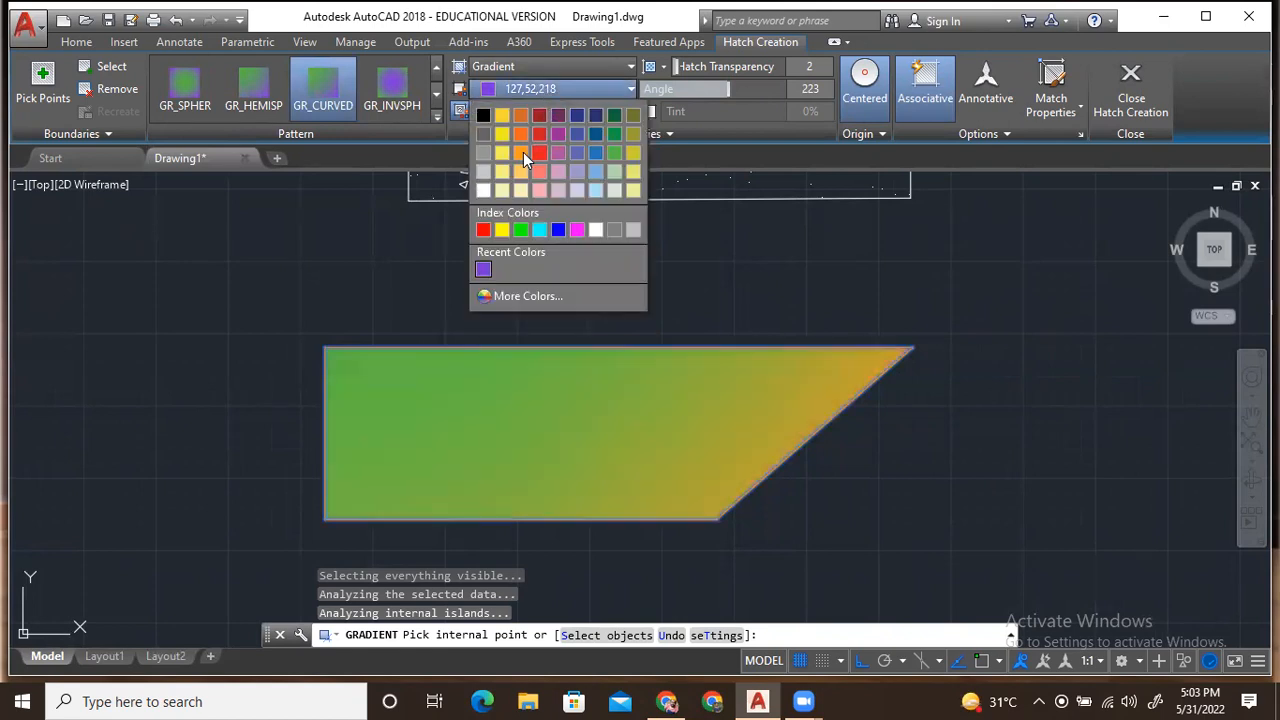
{"action": "left_click", "coordinate": [521, 152]}
{"action": "left_click", "coordinate": [598, 109]}
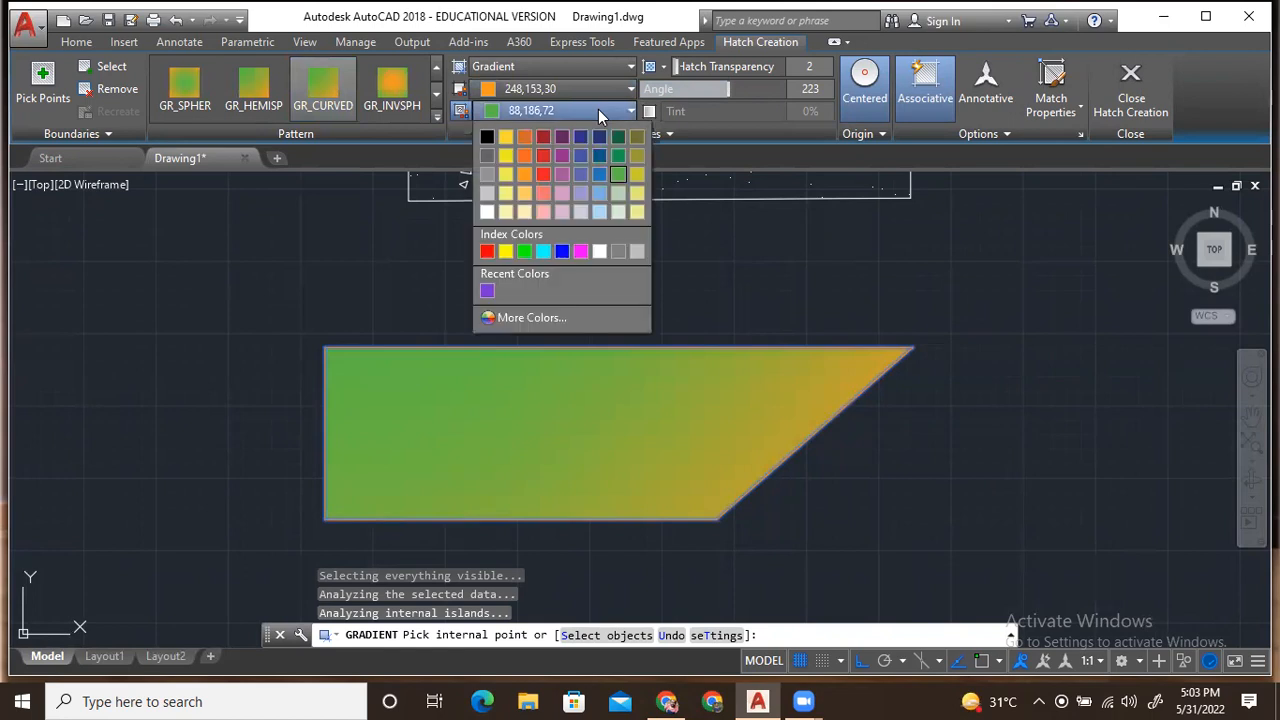
{"action": "left_click", "coordinate": [521, 176]}
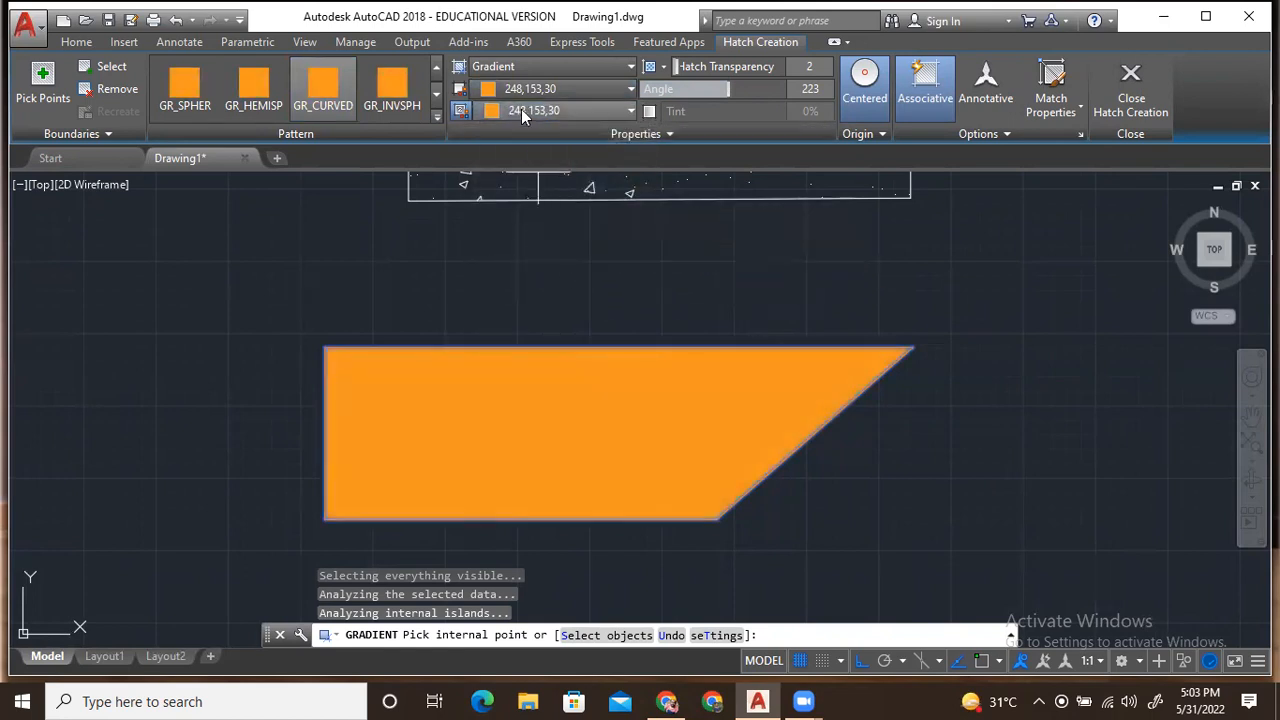
{"action": "left_click", "coordinate": [538, 88]}
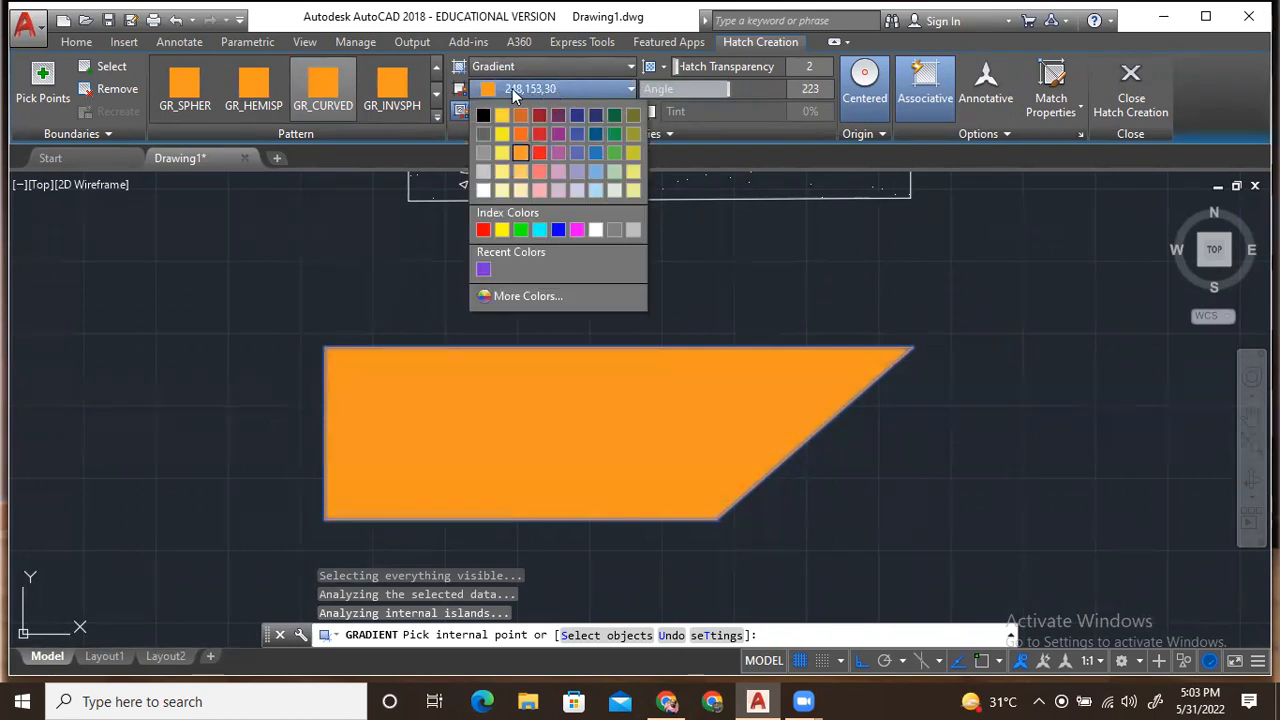
{"action": "left_click", "coordinate": [564, 92]}
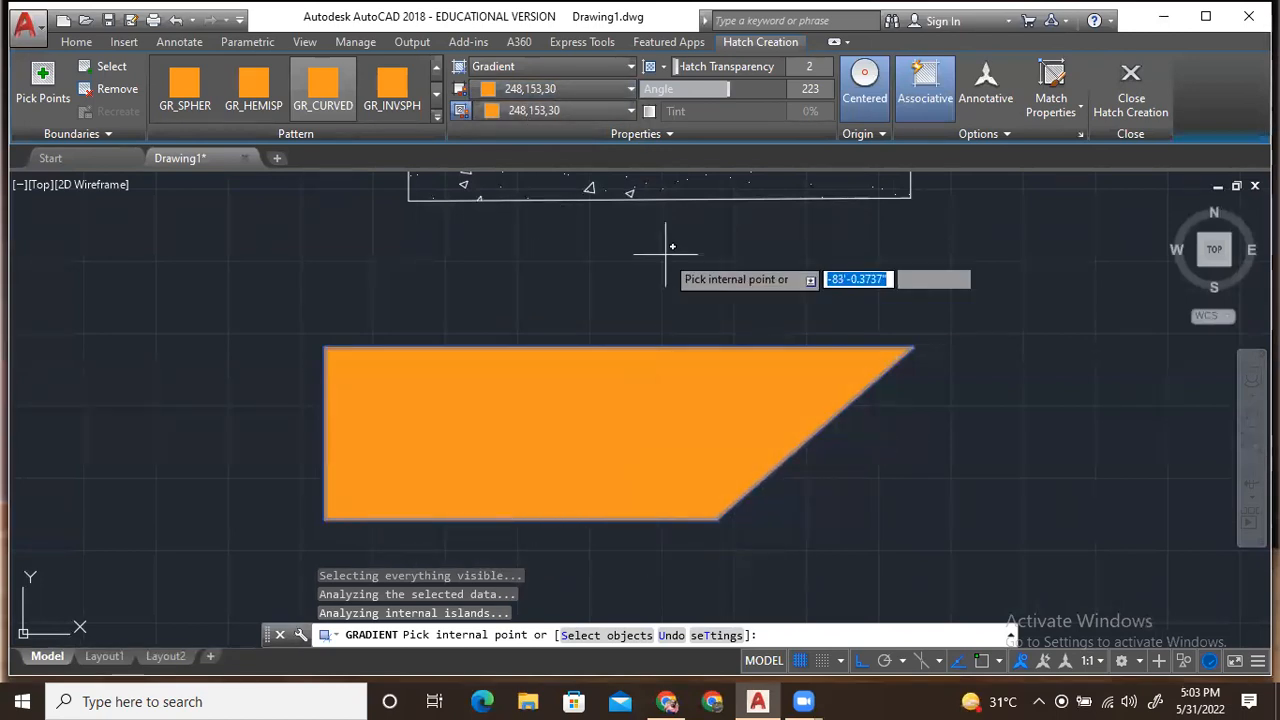
{"action": "key", "text": "Return"}
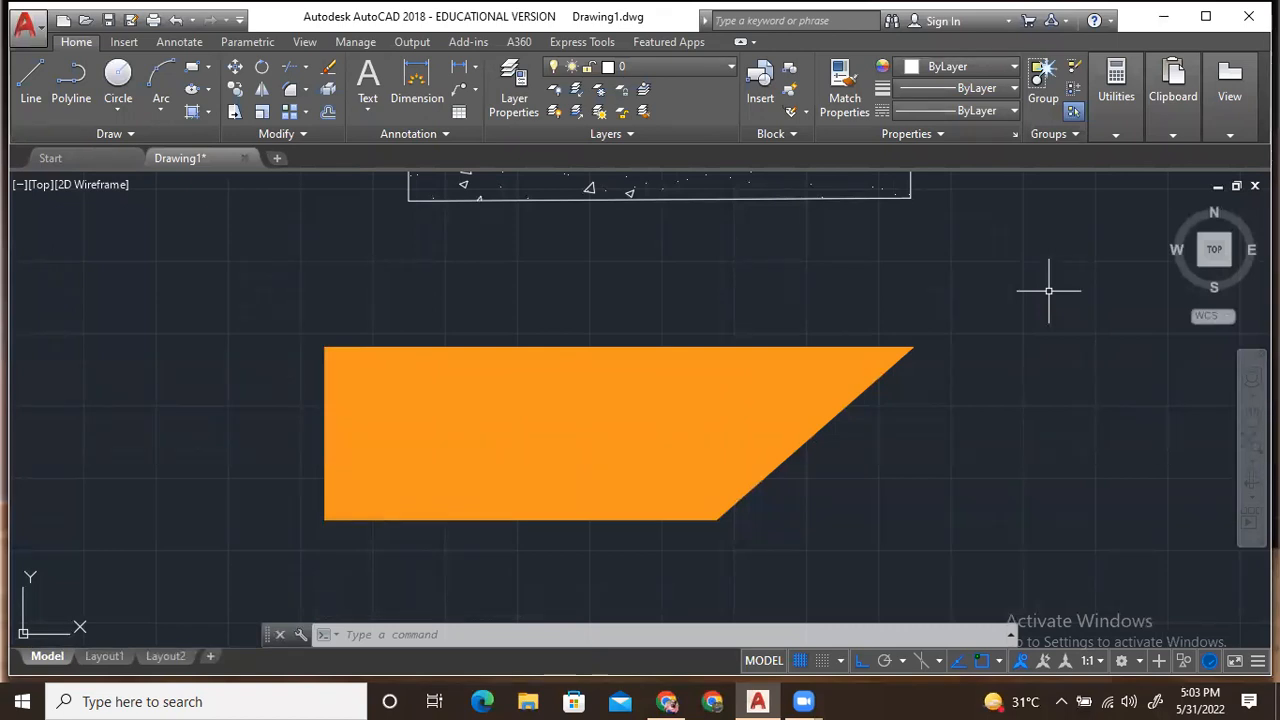
Step: Examine the orange-filled shape and the concrete-hatched shapes around it, both close up and from farther away
{"action": "scroll", "coordinate": [451, 440], "scroll_direction": "down", "scroll_amount": 2}
{"action": "mouse_move", "coordinate": [451, 443]}
{"action": "middle_mouse_down"}
{"action": "mouse_move", "coordinate": [463, 506]}
{"action": "mouse_move", "coordinate": [449, 500]}
{"action": "middle_mouse_up"}
{"action": "scroll", "coordinate": [429, 434], "scroll_direction": "down", "scroll_amount": 2}
{"action": "scroll", "coordinate": [429, 451], "scroll_direction": "up", "scroll_amount": 5}
{"action": "middle_click_drag", "start_coordinate": [429, 451], "coordinate": [247, 244]}
{"action": "scroll", "coordinate": [202, 196], "scroll_direction": "down", "scroll_amount": 2}
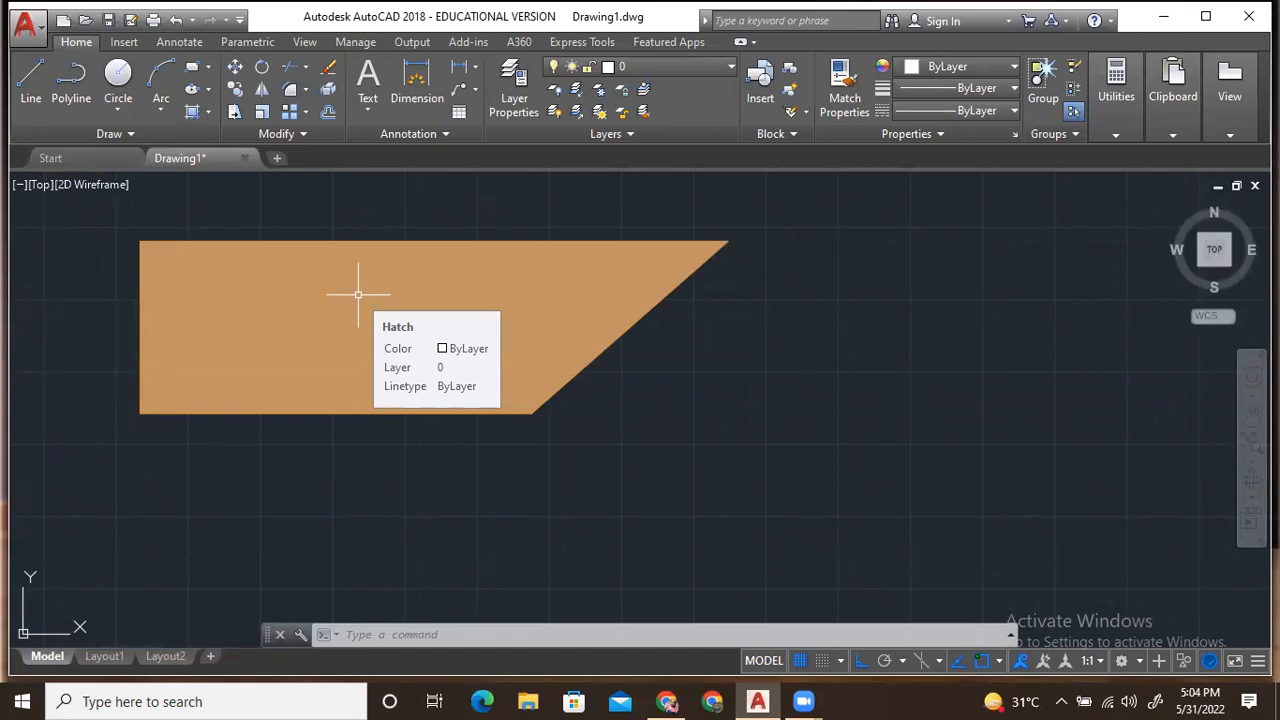
{"action": "scroll", "coordinate": [457, 412], "scroll_direction": "down", "scroll_amount": 2}
{"action": "middle_click_drag", "start_coordinate": [457, 412], "coordinate": [540, 529]}
{"action": "scroll", "coordinate": [504, 437], "scroll_direction": "up", "scroll_amount": 4}
{"action": "scroll", "coordinate": [504, 437], "scroll_direction": "down", "scroll_amount": 4}
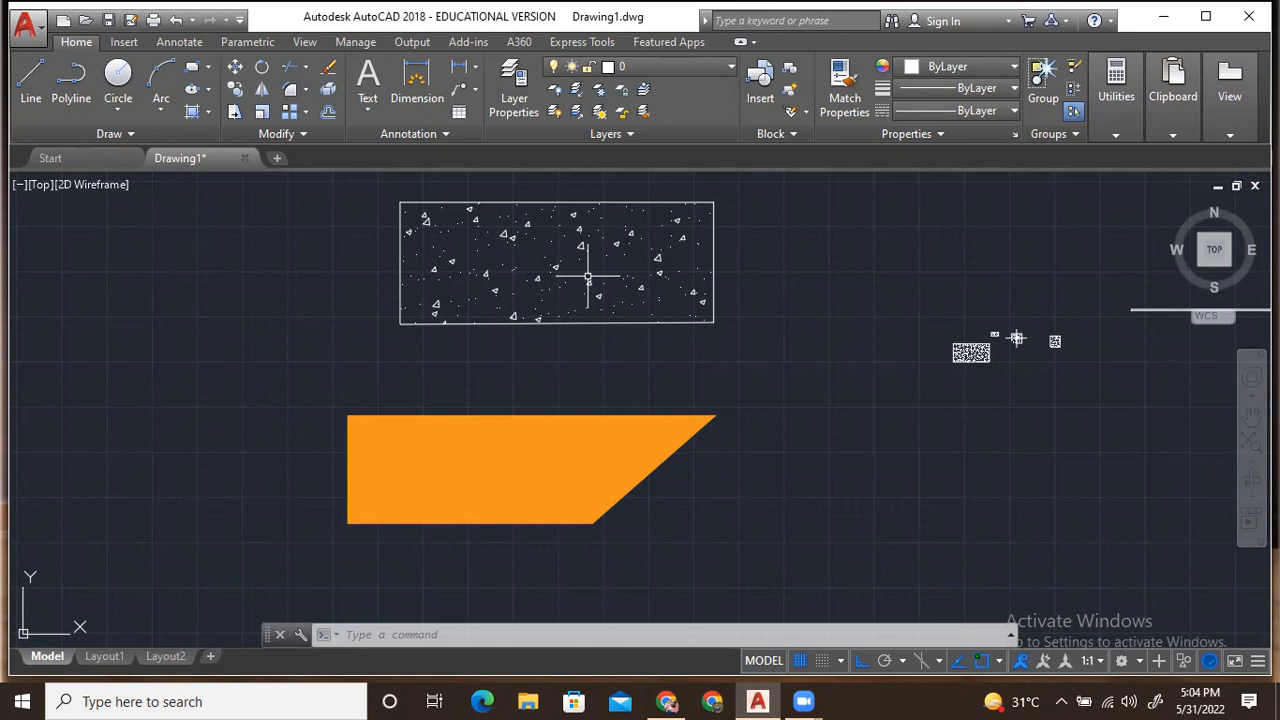
{"action": "scroll", "coordinate": [588, 275], "scroll_direction": "down", "scroll_amount": 4}
{"action": "scroll", "coordinate": [646, 309], "scroll_direction": "up", "scroll_amount": 4}
{"action": "mouse_move", "coordinate": [643, 317]}
{"action": "middle_mouse_down"}
{"action": "mouse_move", "coordinate": [477, 451]}
{"action": "mouse_move", "coordinate": [406, 480]}
{"action": "mouse_move", "coordinate": [363, 394]}
{"action": "middle_mouse_up"}
{"action": "scroll", "coordinate": [400, 470], "scroll_direction": "down", "scroll_amount": 2}
{"action": "scroll", "coordinate": [395, 395], "scroll_direction": "up", "scroll_amount": 2}
{"action": "scroll", "coordinate": [457, 391], "scroll_direction": "down", "scroll_amount": 3}
{"action": "scroll", "coordinate": [457, 391], "scroll_direction": "up", "scroll_amount": 3}
{"action": "mouse_move", "coordinate": [457, 391]}
{"action": "middle_mouse_down"}
{"action": "mouse_move", "coordinate": [746, 323]}
{"action": "mouse_move", "coordinate": [960, 370]}
{"action": "middle_mouse_up"}
{"action": "scroll", "coordinate": [688, 390], "scroll_direction": "up", "scroll_amount": 2}
{"action": "middle_click_drag", "start_coordinate": [689, 394], "coordinate": [700, 343]}
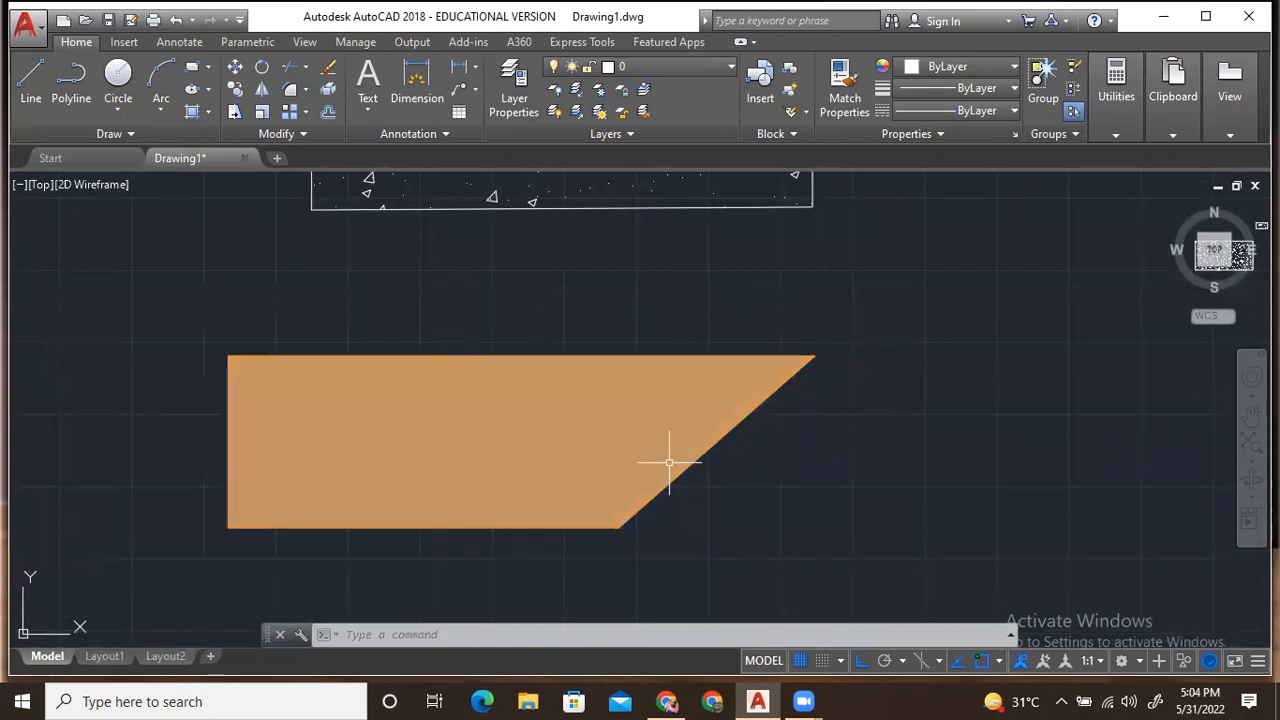
{"action": "middle_click_drag", "start_coordinate": [556, 221], "coordinate": [514, 200]}
{"action": "type", "text": "l"}
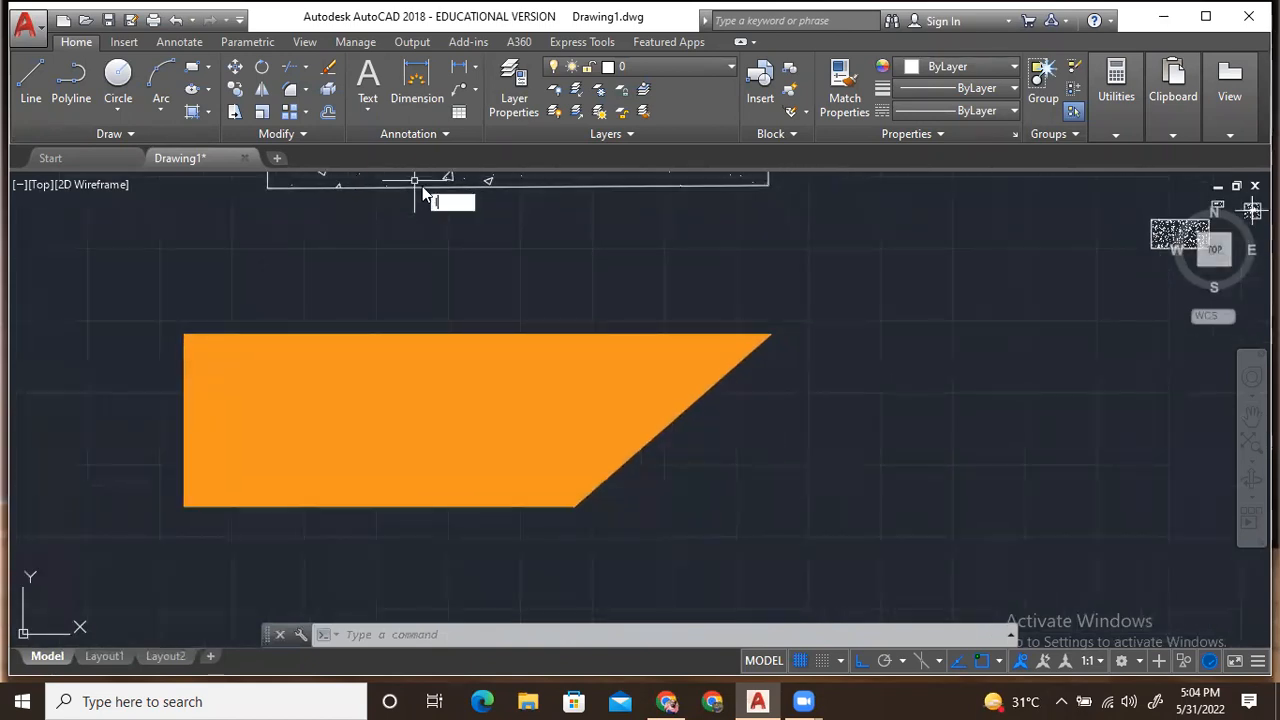
{"action": "key", "text": "Return"}
{"action": "middle_click_drag", "start_coordinate": [391, 452], "coordinate": [465, 427]}
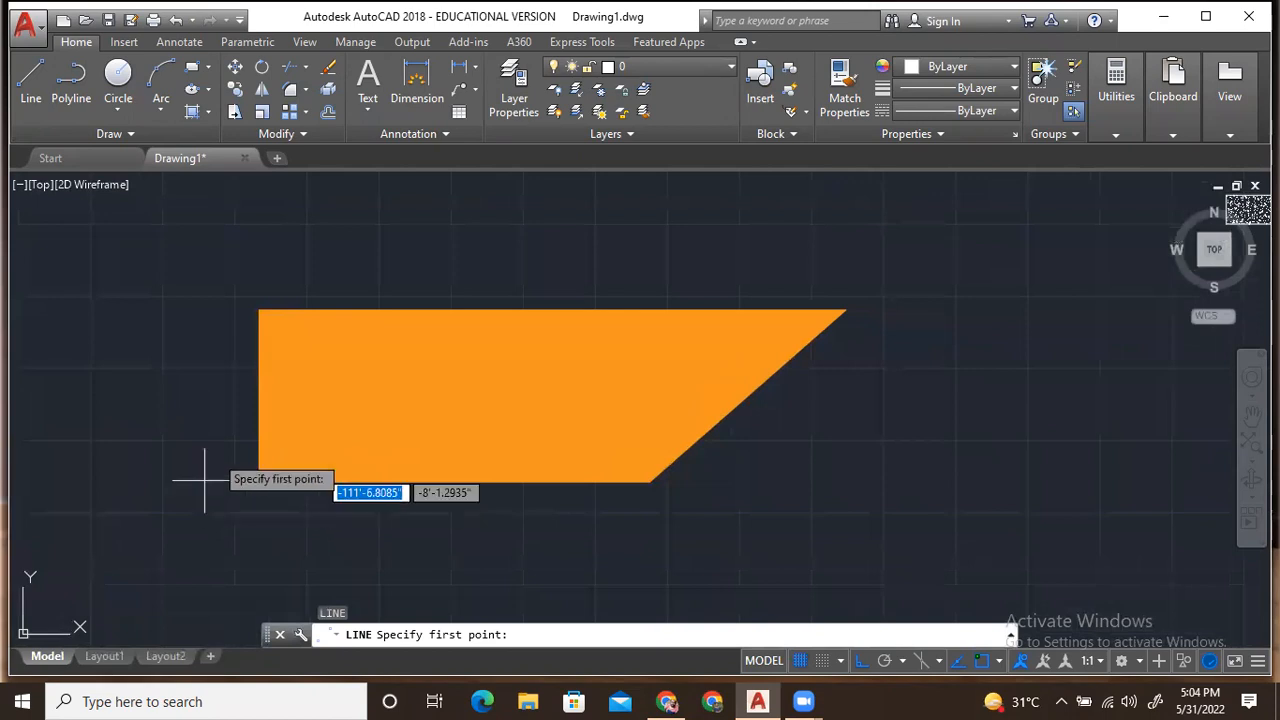
{"action": "key", "text": "Escape"}
Step: Rotate the orange fill together with its outline by 180 degrees about the shape's lower corner at the slanted edge
{"action": "middle_click_drag", "start_coordinate": [574, 363], "coordinate": [512, 439]}
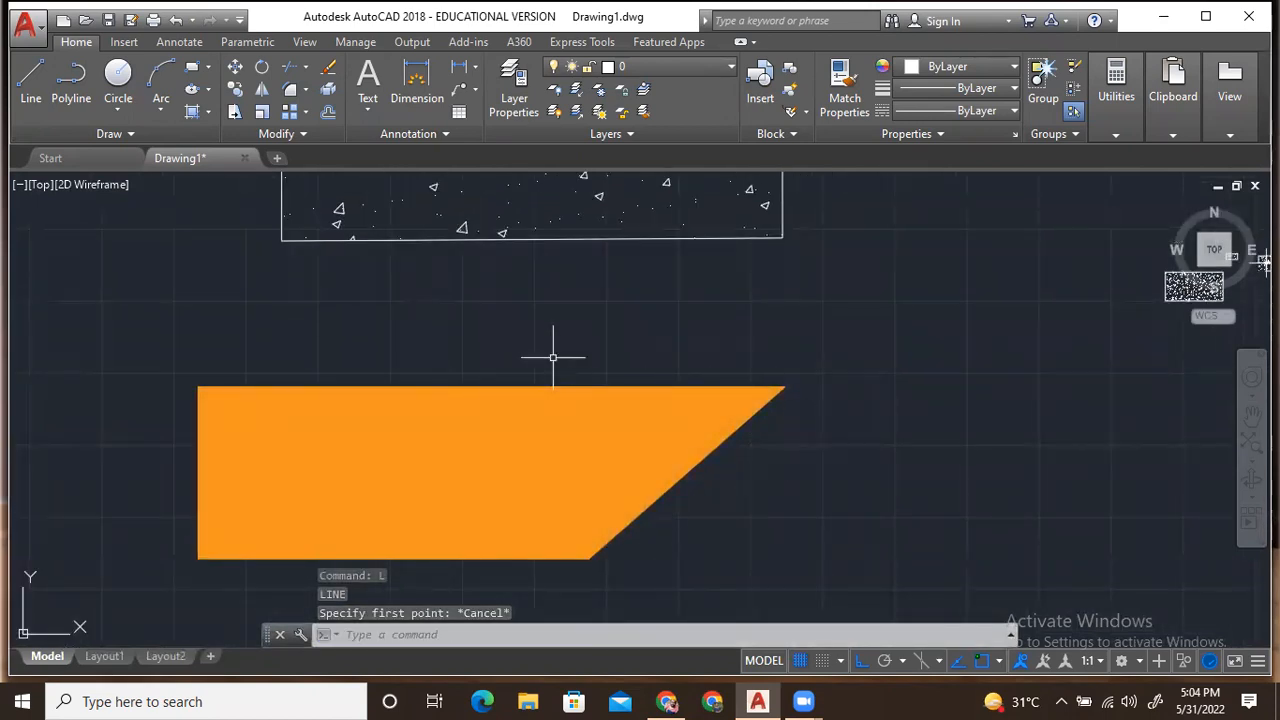
{"action": "scroll", "coordinate": [552, 357], "scroll_direction": "down", "scroll_amount": 2}
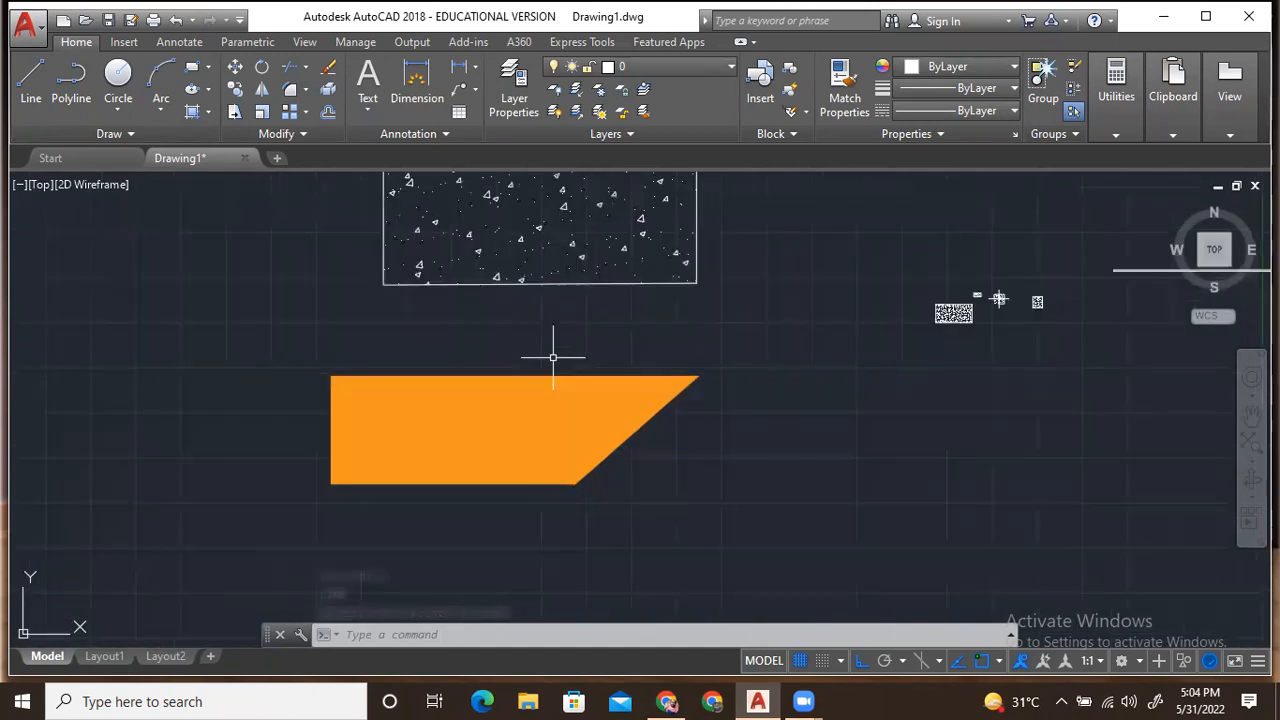
{"action": "middle_click_drag", "start_coordinate": [551, 355], "coordinate": [614, 362]}
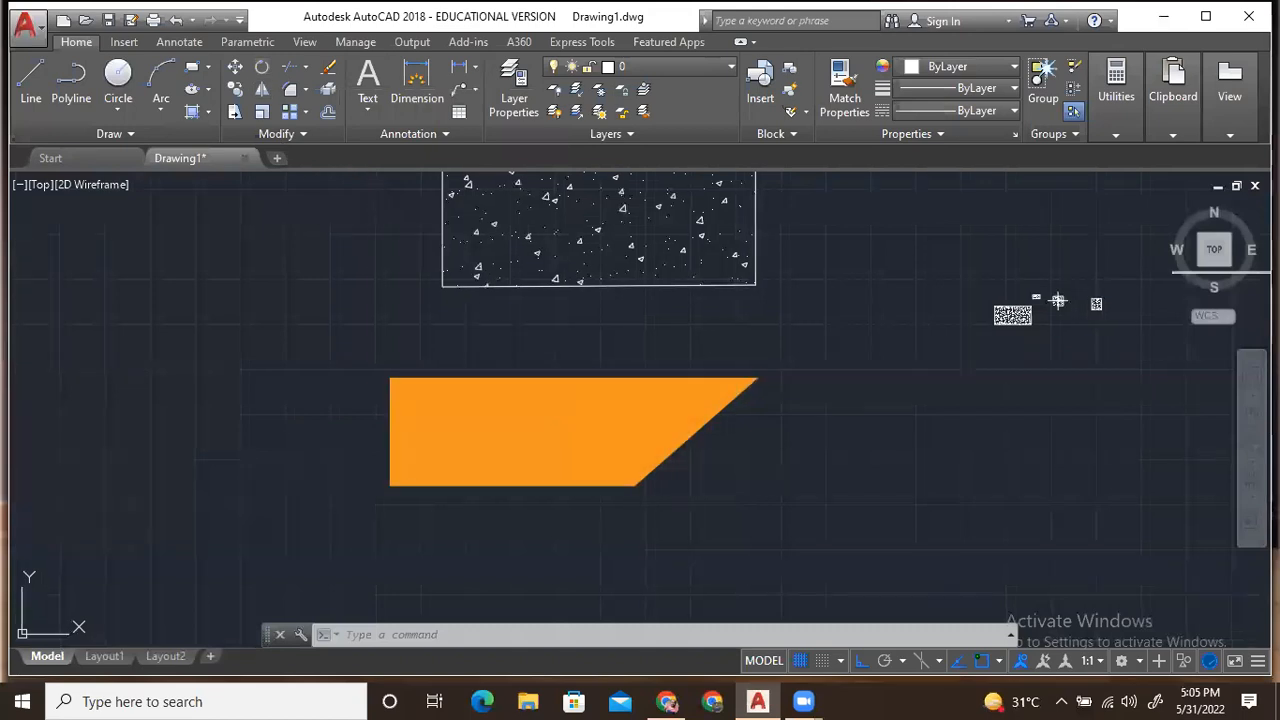
{"action": "middle_click_drag", "start_coordinate": [536, 375], "coordinate": [440, 397]}
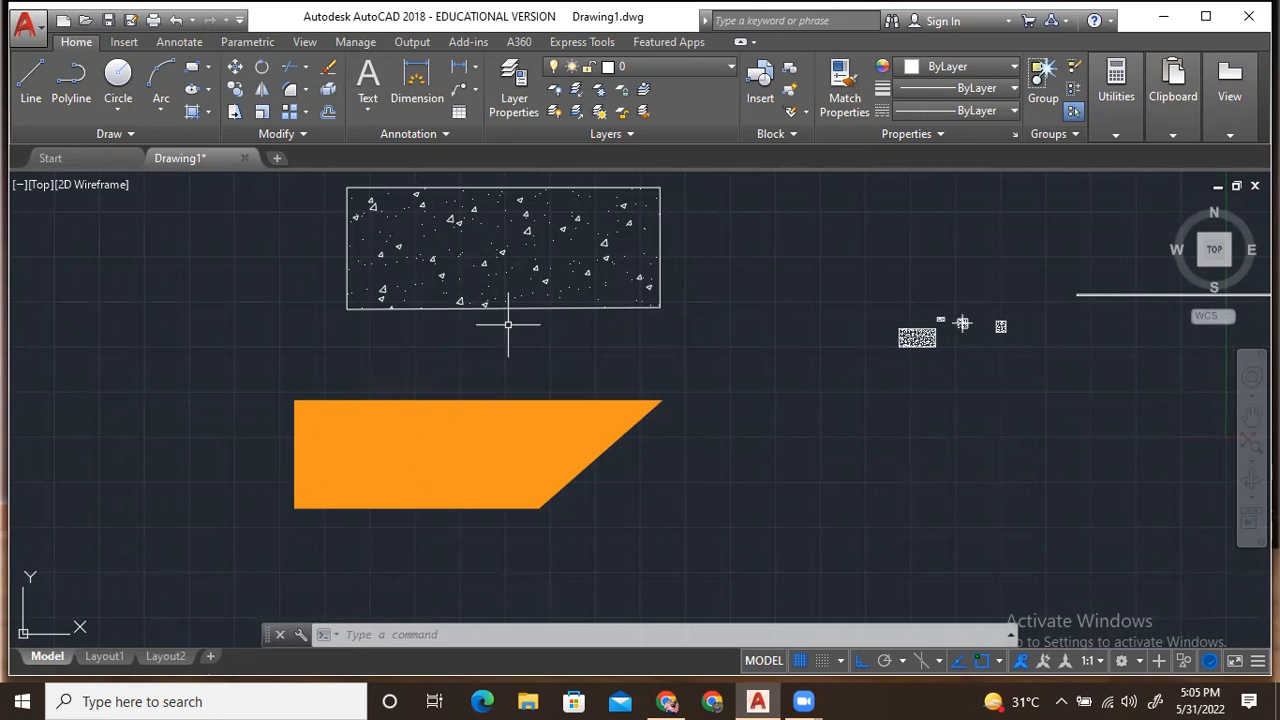
{"action": "type", "text": "RO"}
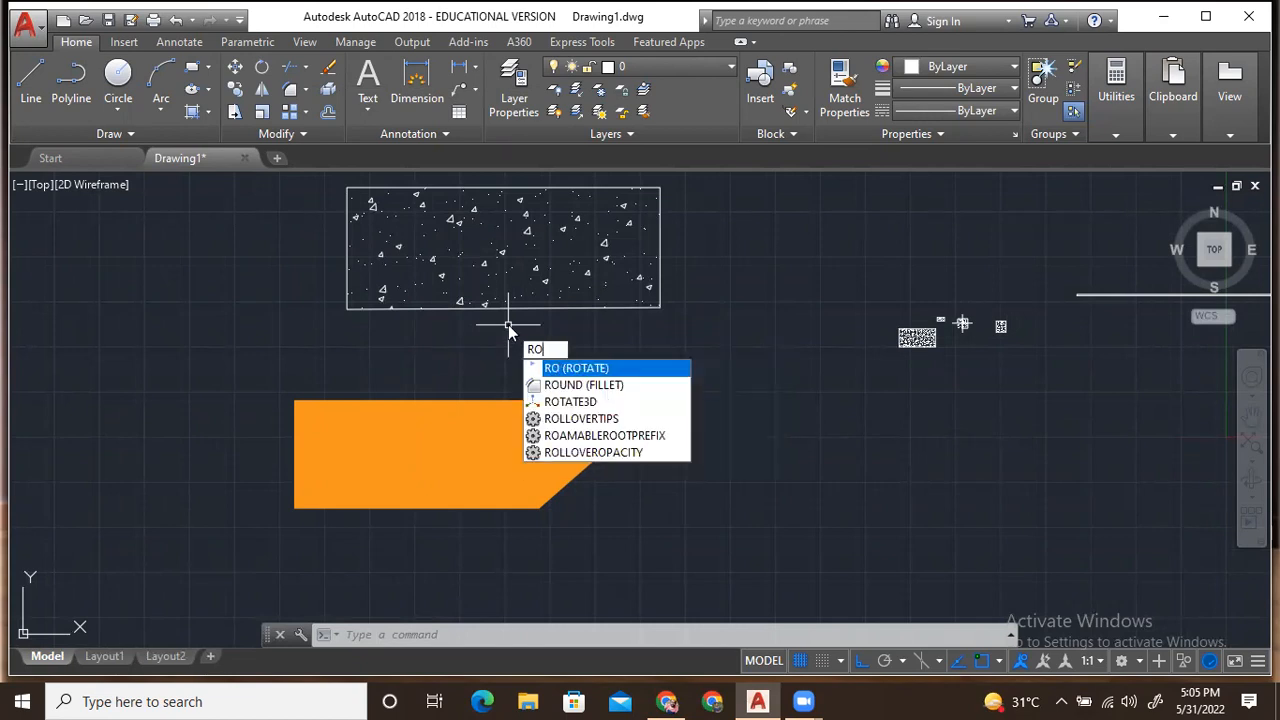
{"action": "key", "text": "Return"}
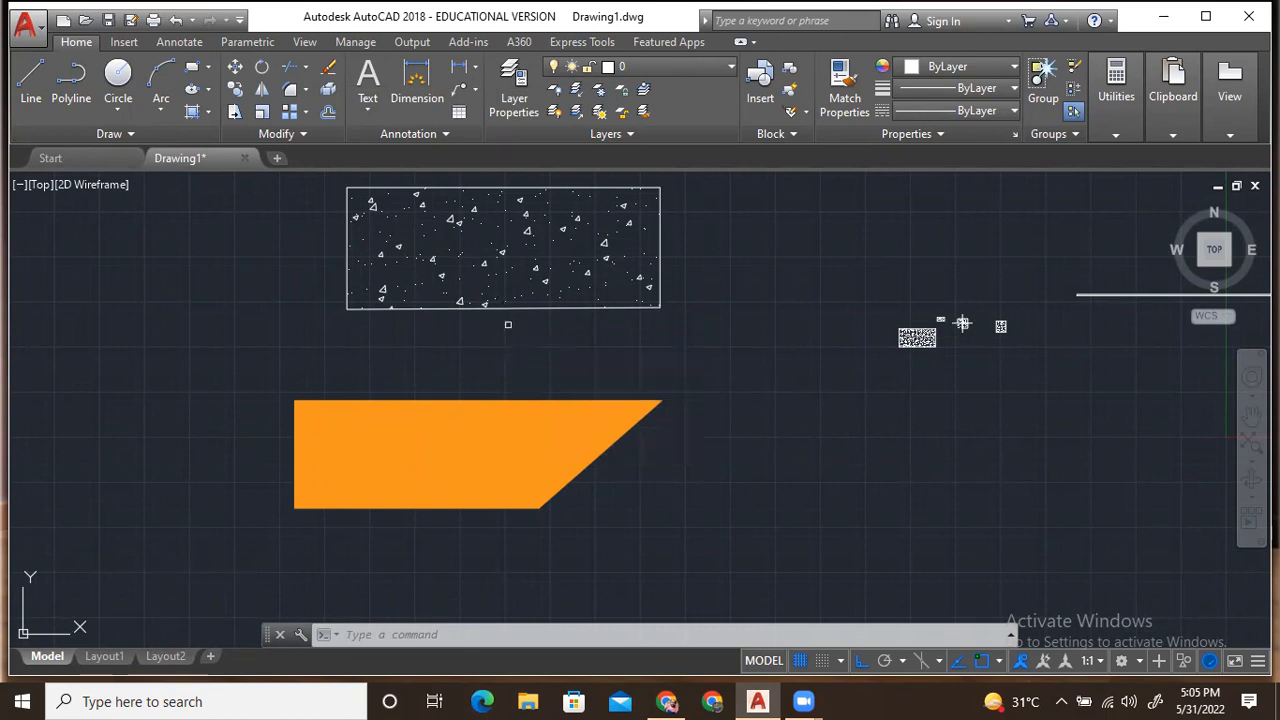
{"action": "middle_click_drag", "start_coordinate": [595, 370], "coordinate": [720, 340]}
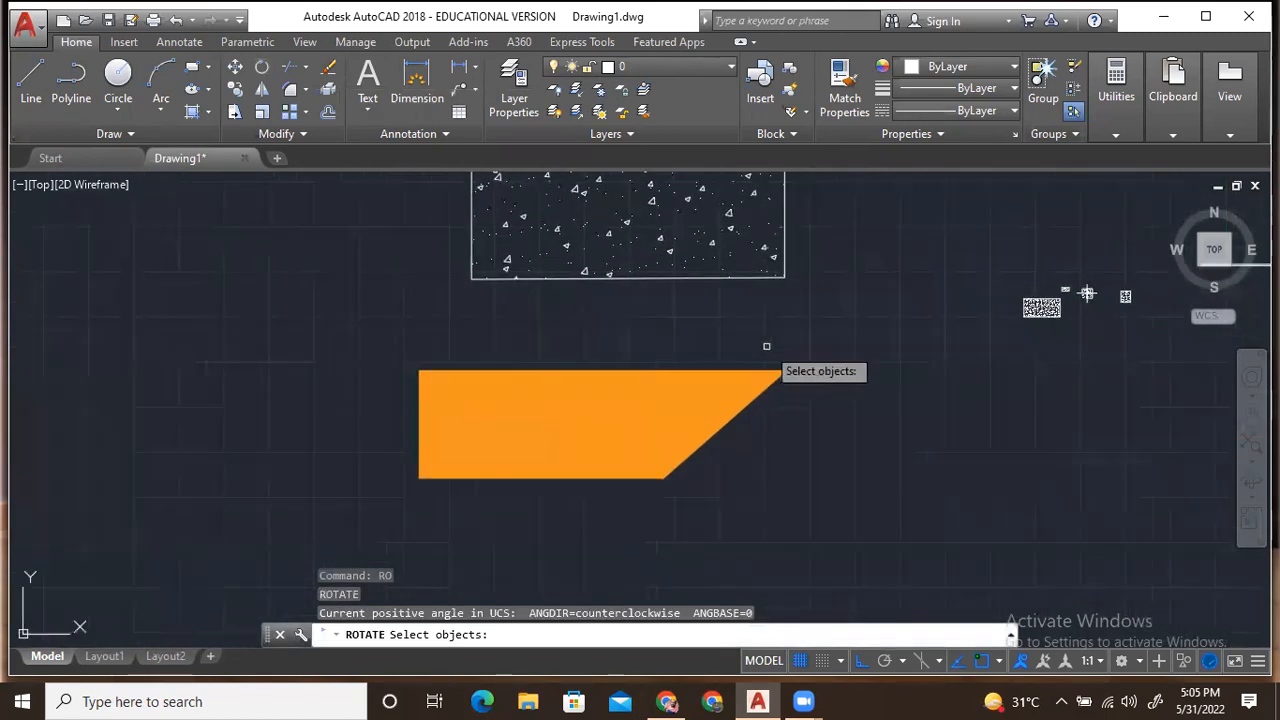
{"action": "middle_click_drag", "start_coordinate": [762, 283], "coordinate": [731, 405]}
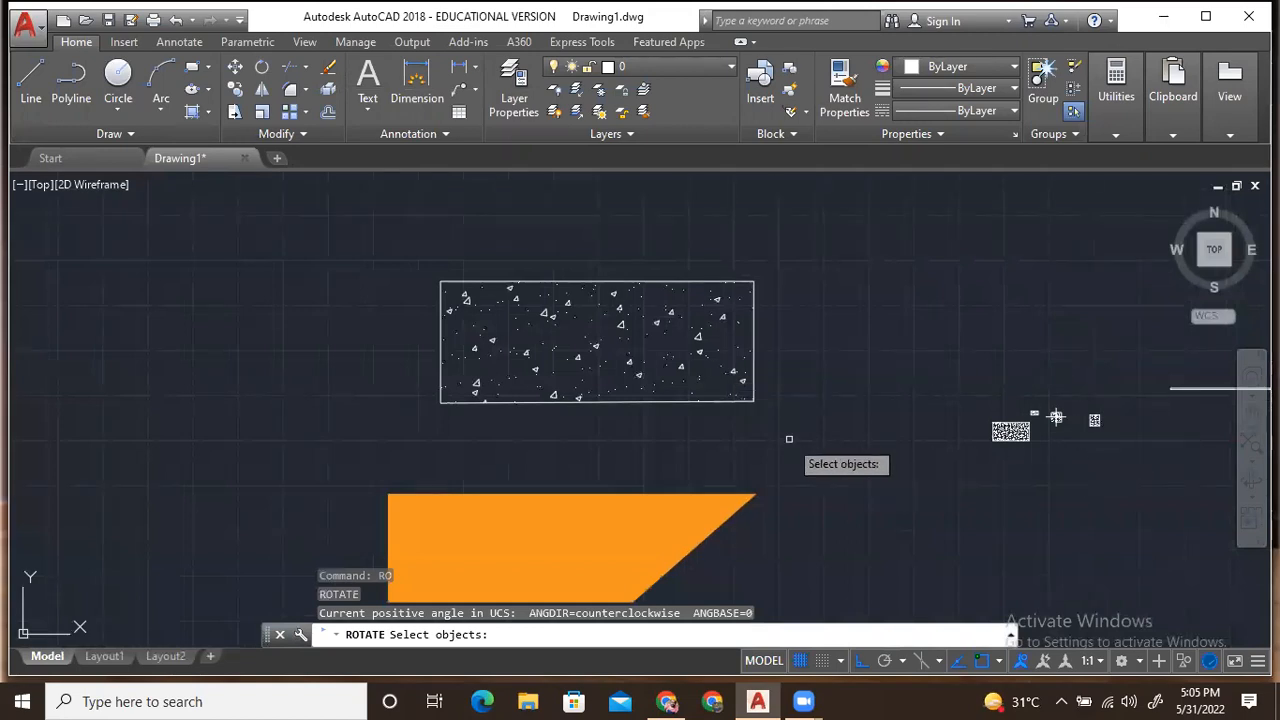
{"action": "middle_click_drag", "start_coordinate": [789, 439], "coordinate": [816, 333]}
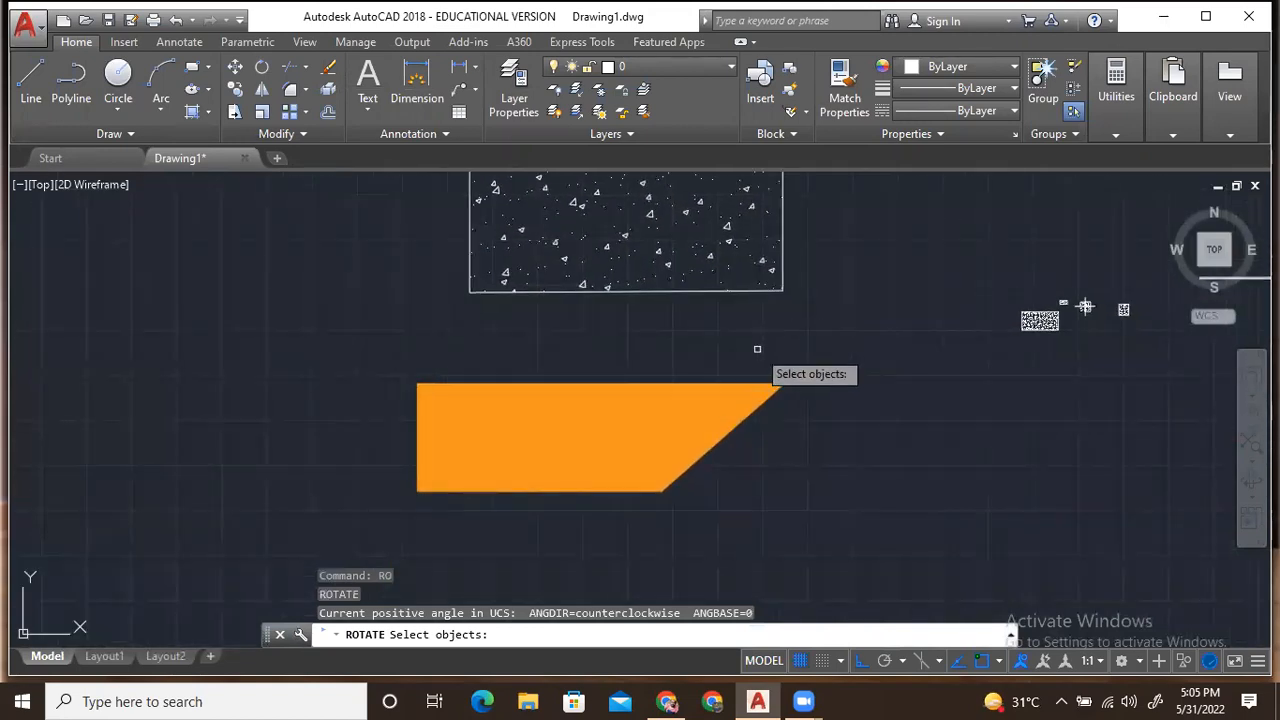
{"action": "scroll", "coordinate": [763, 434], "scroll_direction": "up", "scroll_amount": 3}
{"action": "middle_click_drag", "start_coordinate": [763, 434], "coordinate": [860, 451]}
{"action": "mouse_move", "coordinate": [952, 321]}
{"action": "left_mouse_down"}
{"action": "mouse_move", "coordinate": [643, 543]}
{"action": "mouse_move", "coordinate": [194, 614]}
{"action": "mouse_move", "coordinate": [86, 309]}
{"action": "mouse_move", "coordinate": [100, 305]}
{"action": "left_mouse_up"}
{"action": "middle_click_drag", "start_coordinate": [760, 391], "coordinate": [746, 331]}
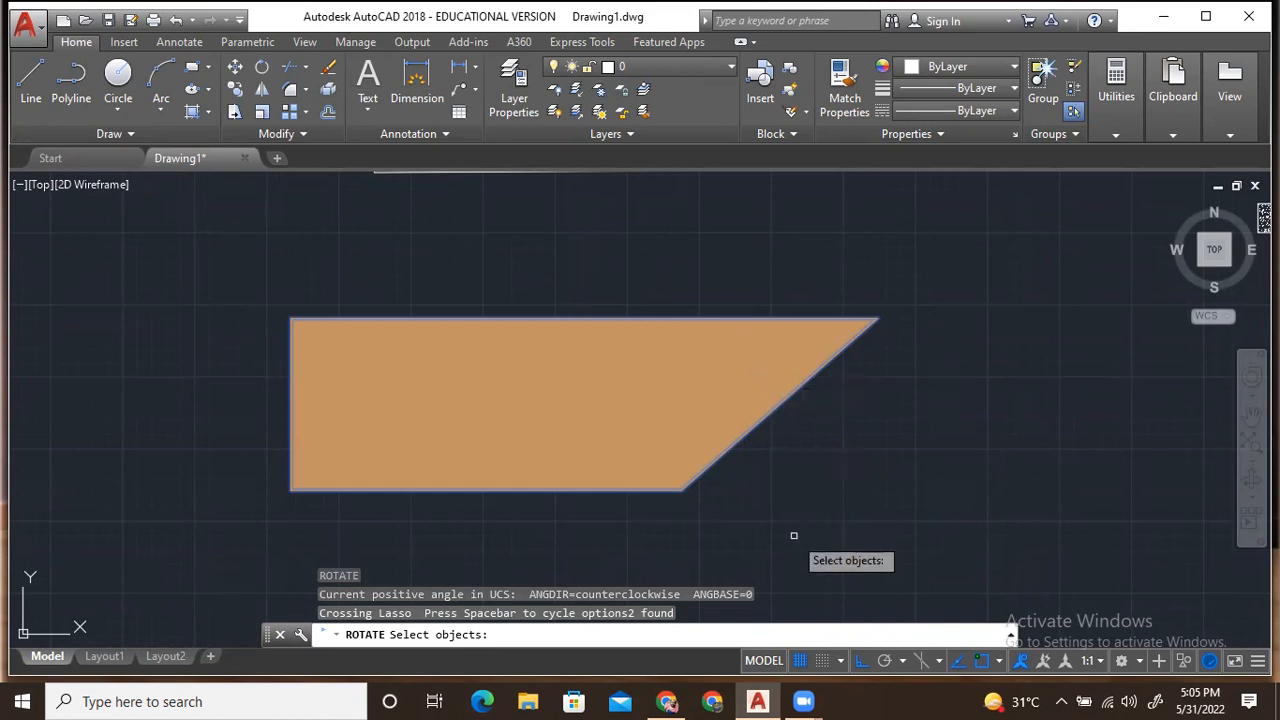
{"action": "key", "text": "Return"}
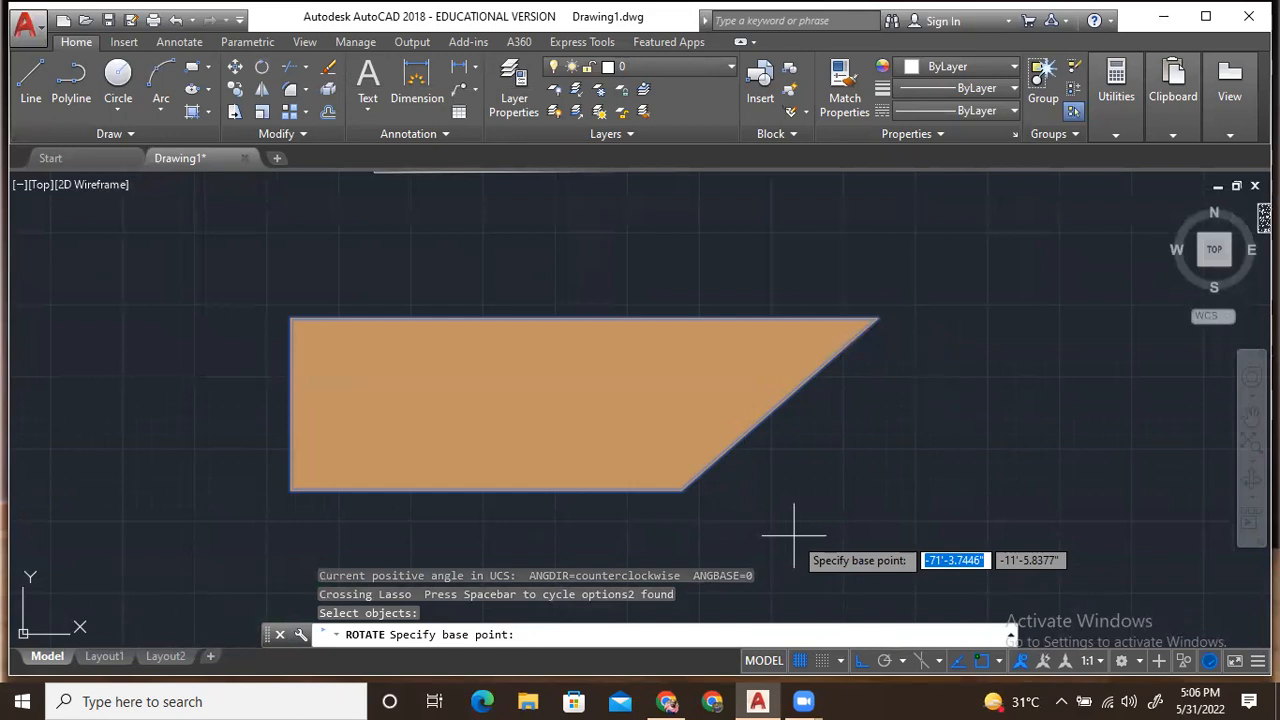
{"action": "scroll", "coordinate": [790, 525], "scroll_direction": "down", "scroll_amount": 3}
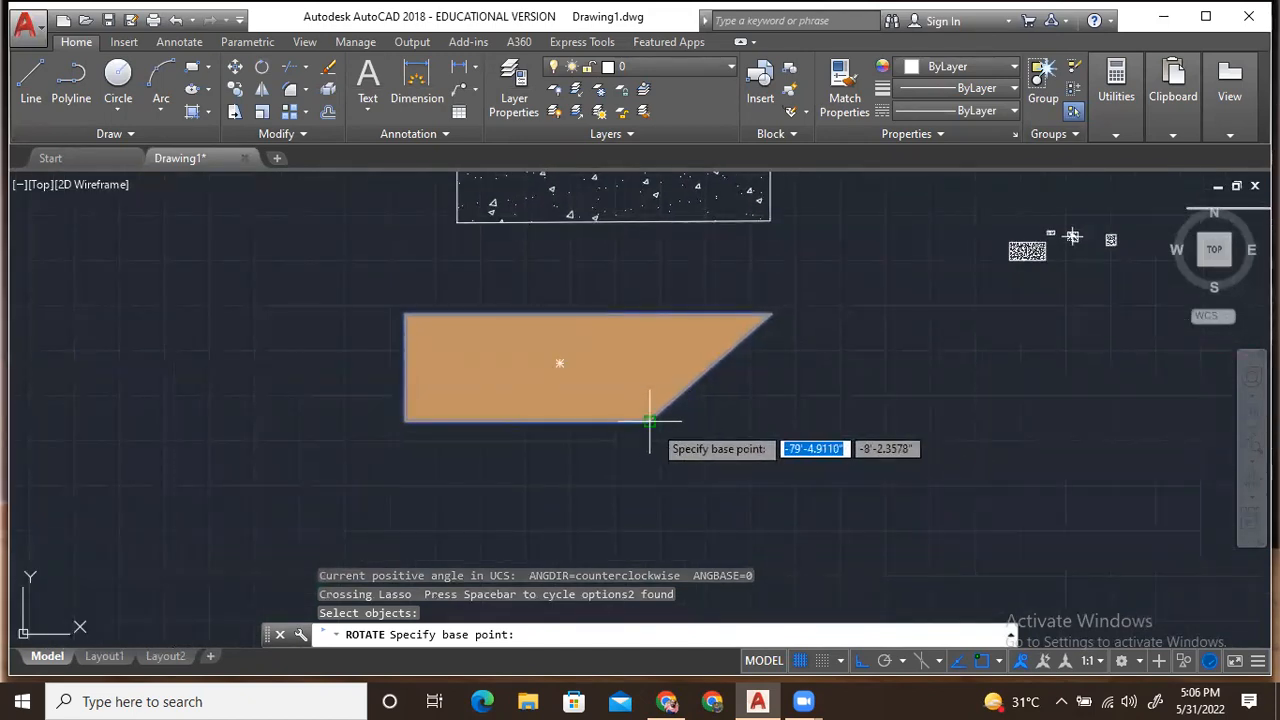
{"action": "scroll", "coordinate": [656, 420], "scroll_direction": "up", "scroll_amount": 3}
{"action": "left_click", "coordinate": [640, 418]}
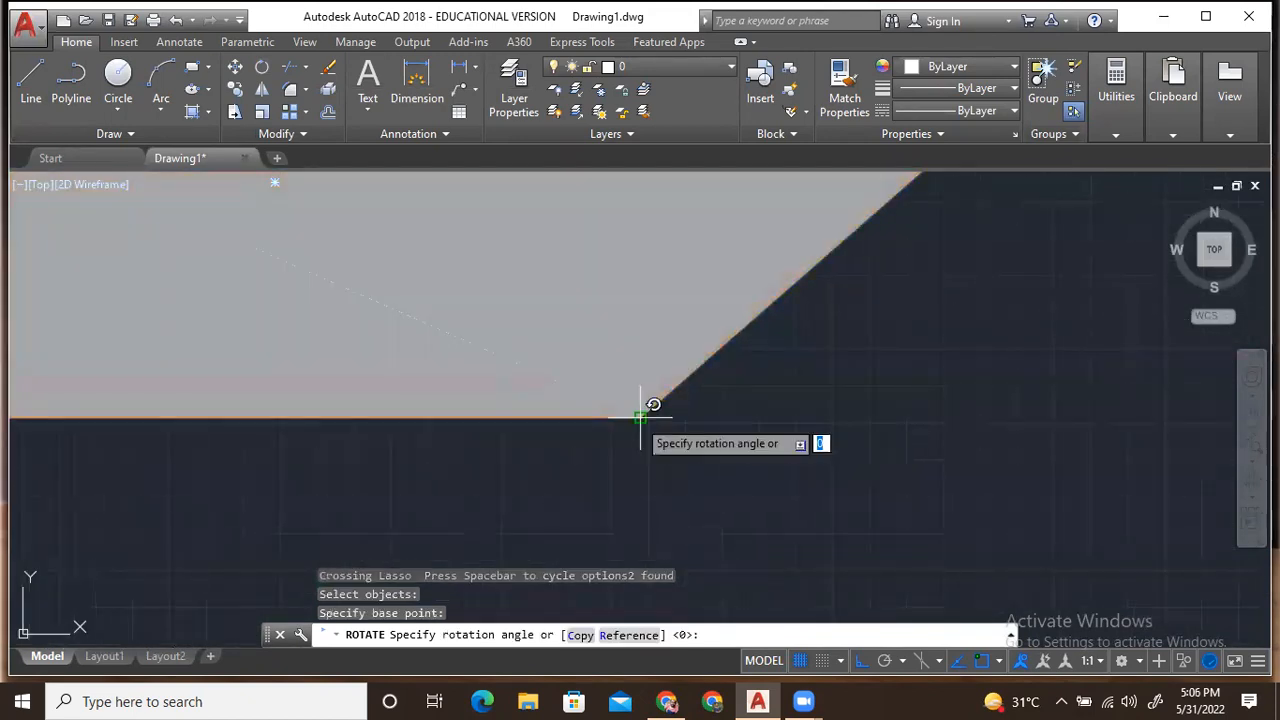
{"action": "scroll", "coordinate": [640, 418], "scroll_direction": "down", "scroll_amount": 3}
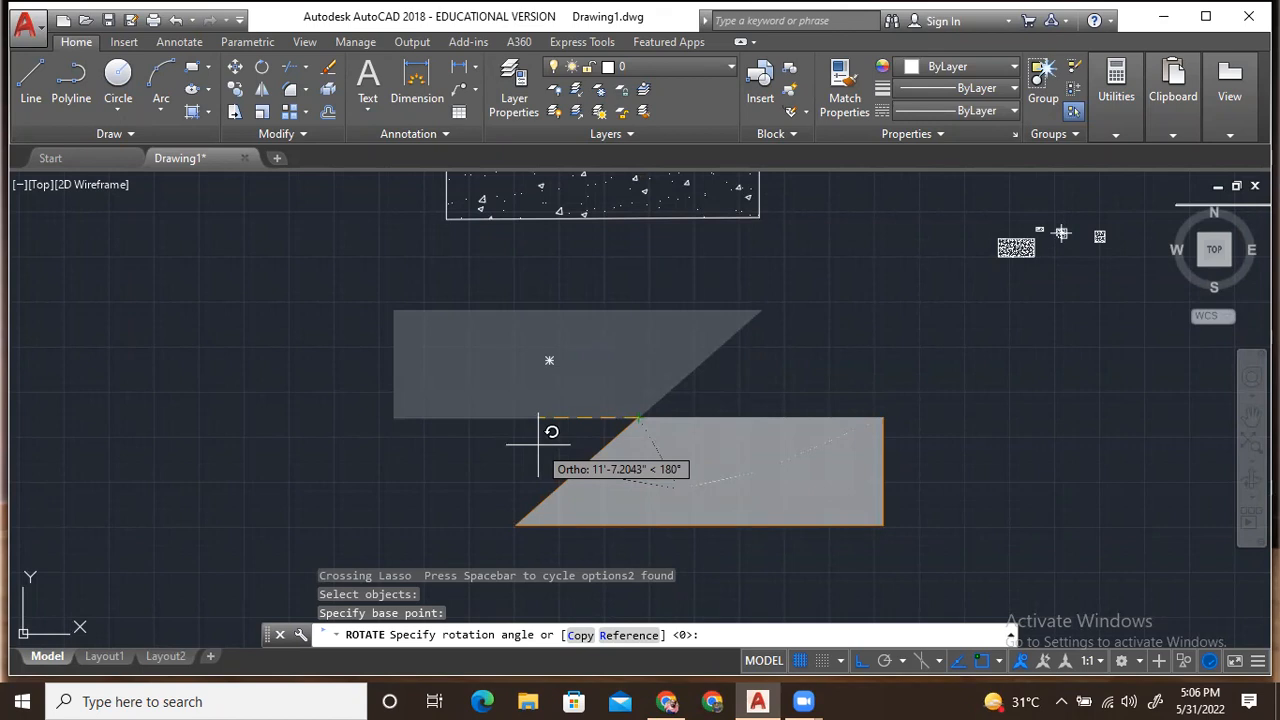
{"action": "key", "text": "Return"}
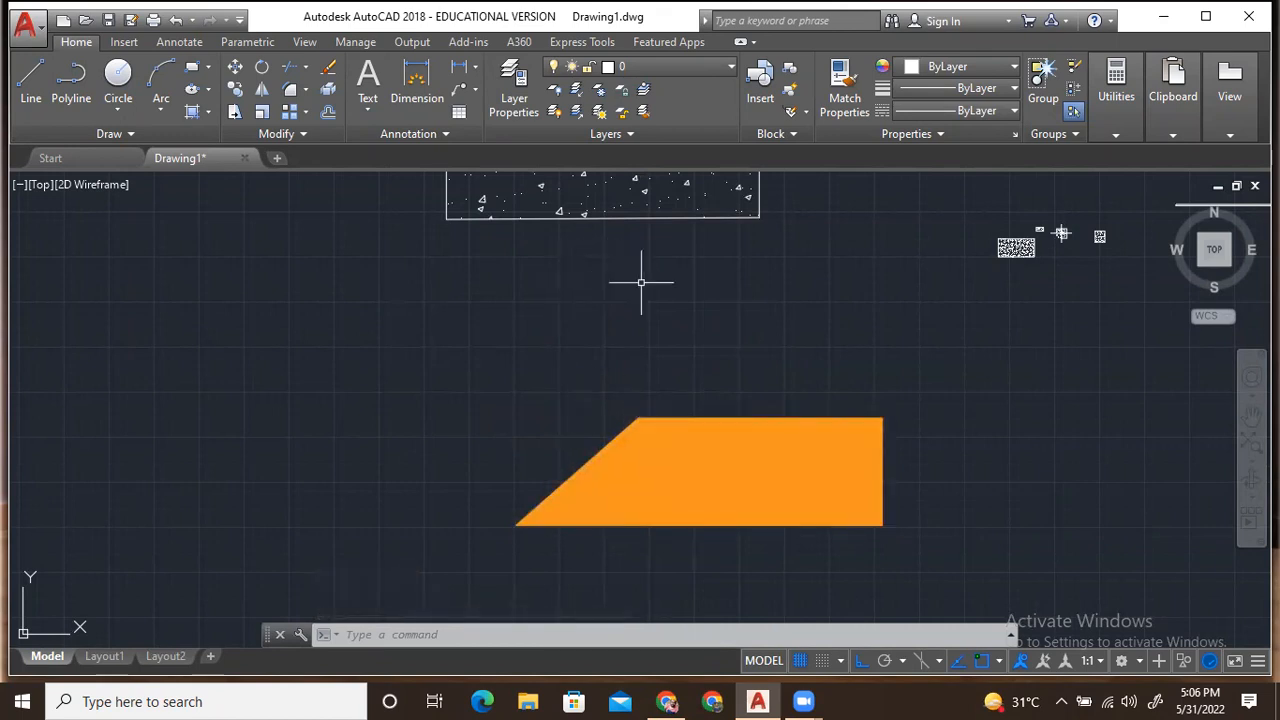
Step: Rotate the orange fill together with its outline by 90 degrees about the lower corner of the shape's square end
{"action": "type", "text": "RO"}
{"action": "key", "text": "Return"}
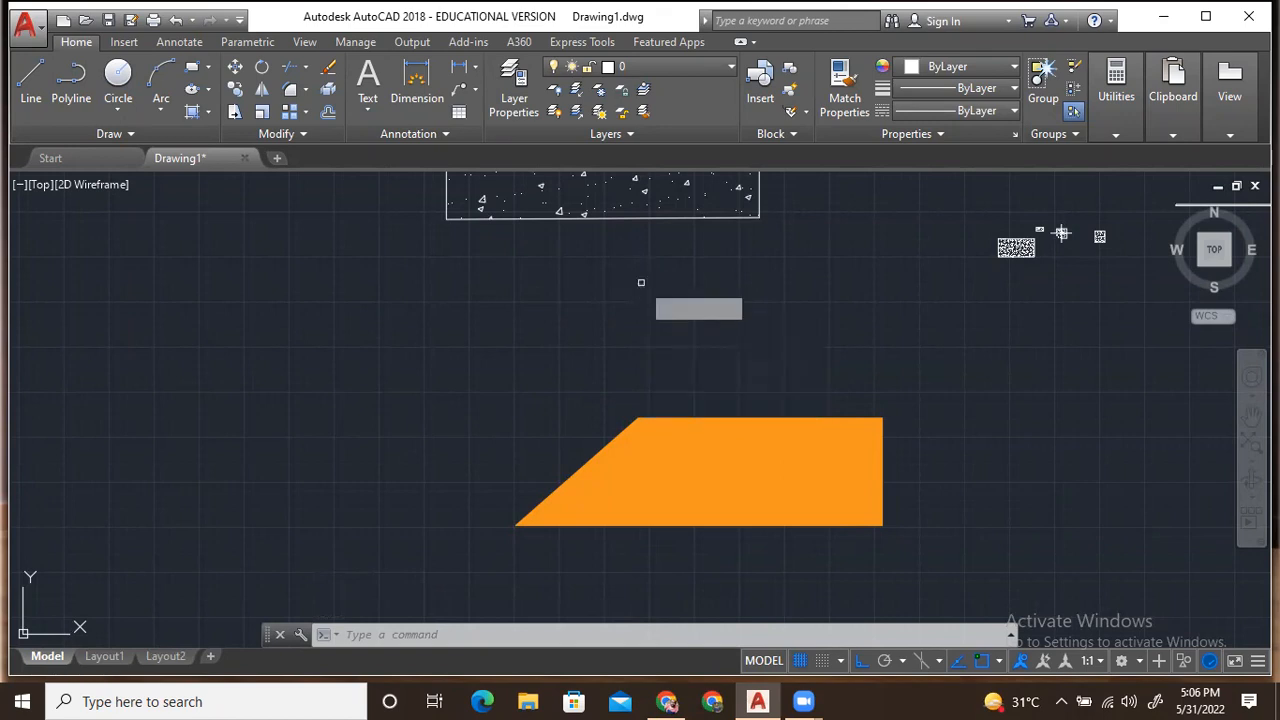
{"action": "mouse_move", "coordinate": [932, 347]}
{"action": "left_mouse_down"}
{"action": "mouse_move", "coordinate": [700, 508]}
{"action": "mouse_move", "coordinate": [313, 425]}
{"action": "left_mouse_up"}
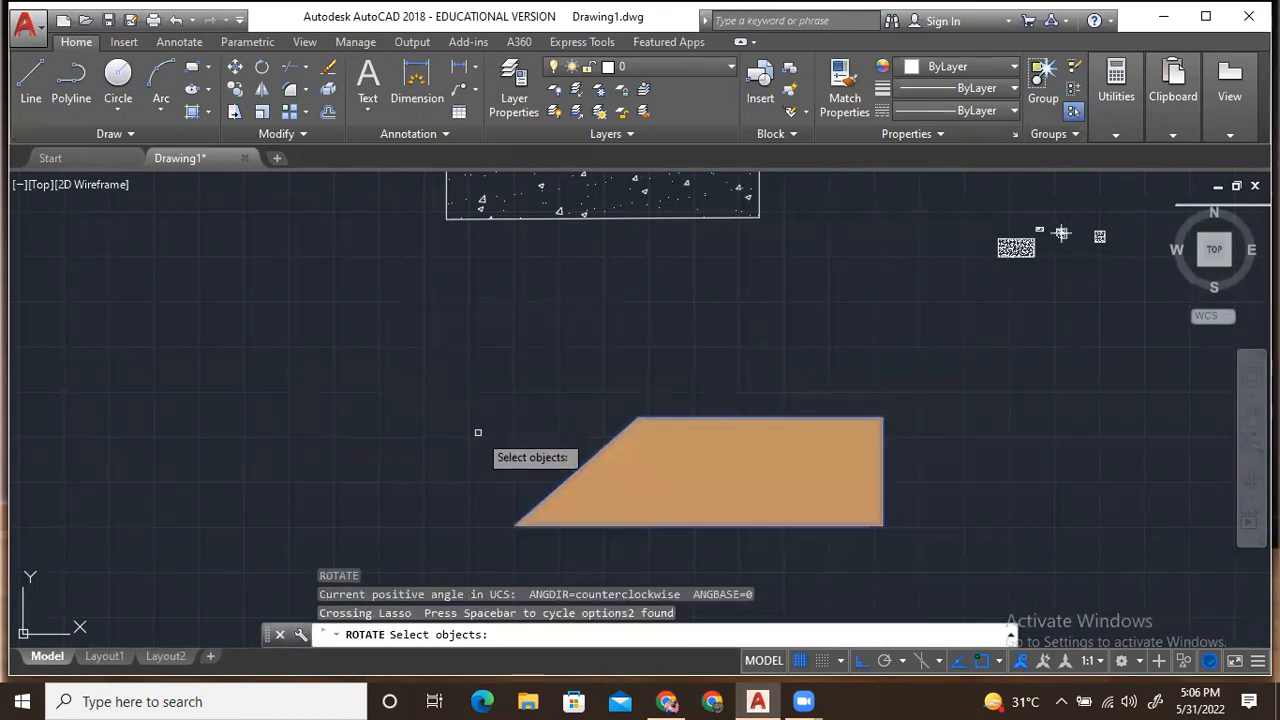
{"action": "key", "text": "Return"}
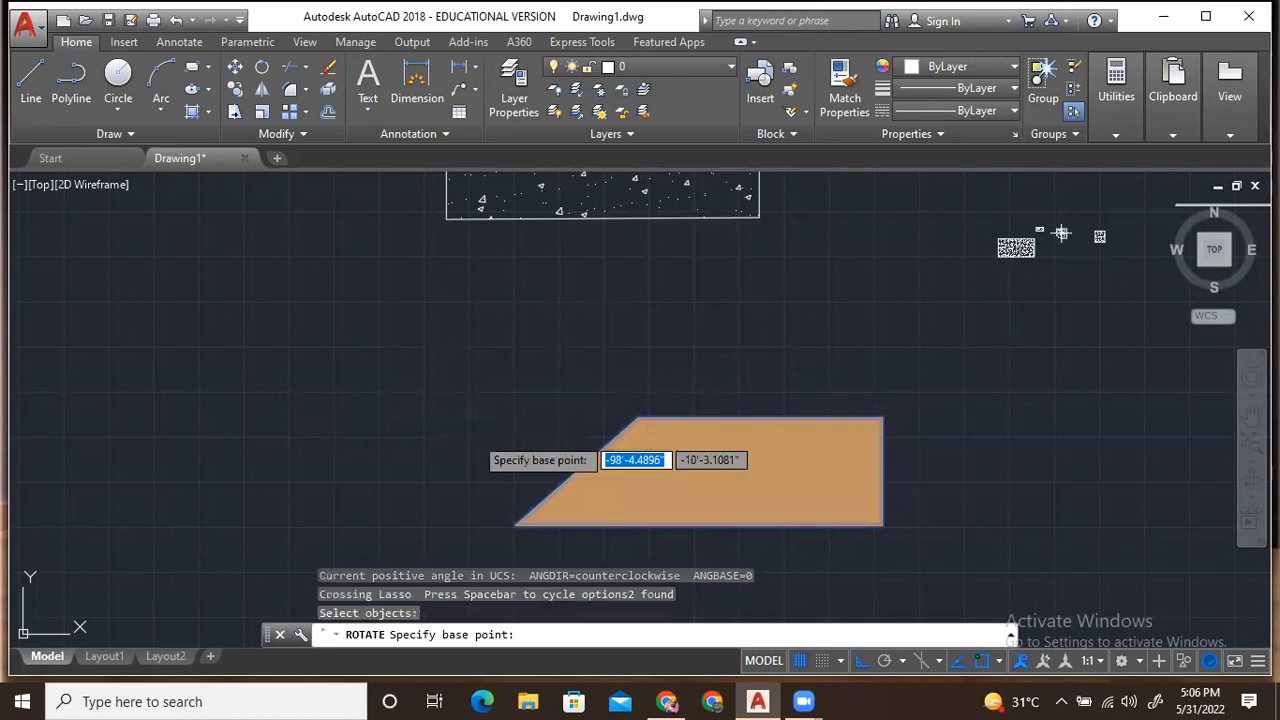
{"action": "left_click", "coordinate": [882, 524]}
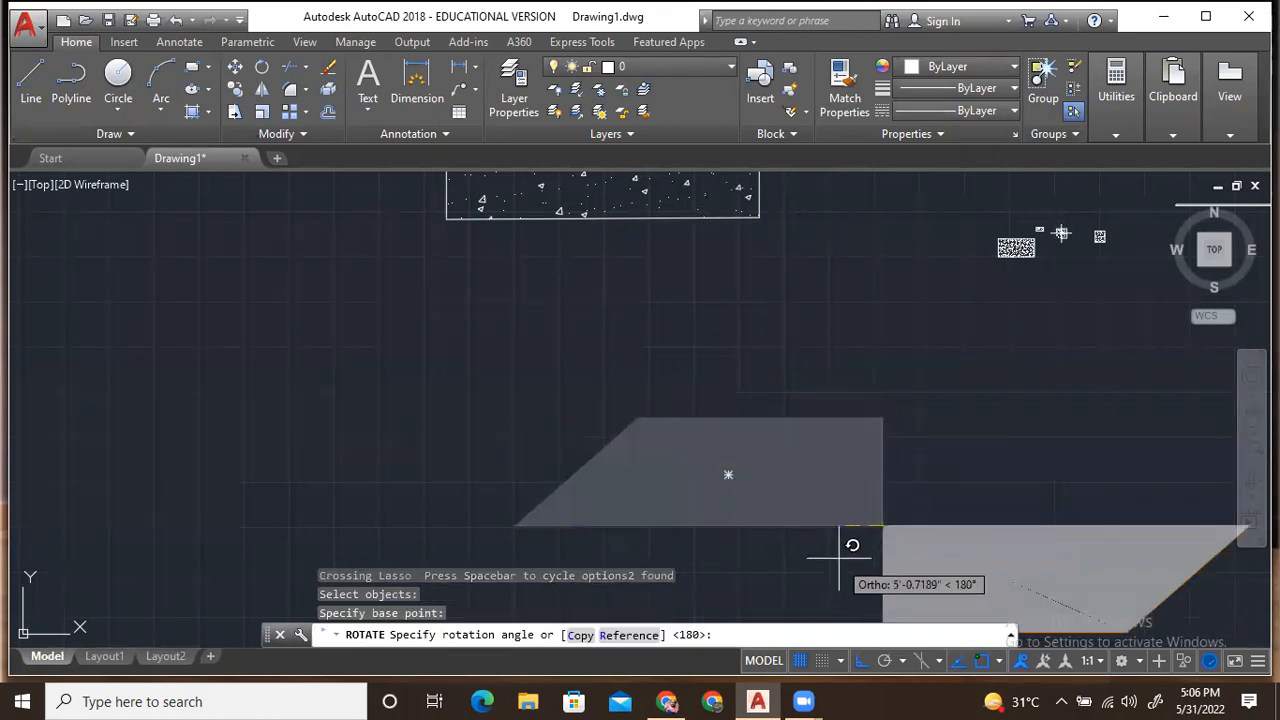
{"action": "scroll", "coordinate": [846, 540], "scroll_direction": "down", "scroll_amount": 2}
{"action": "middle_click_drag", "start_coordinate": [841, 528], "coordinate": [834, 477]}
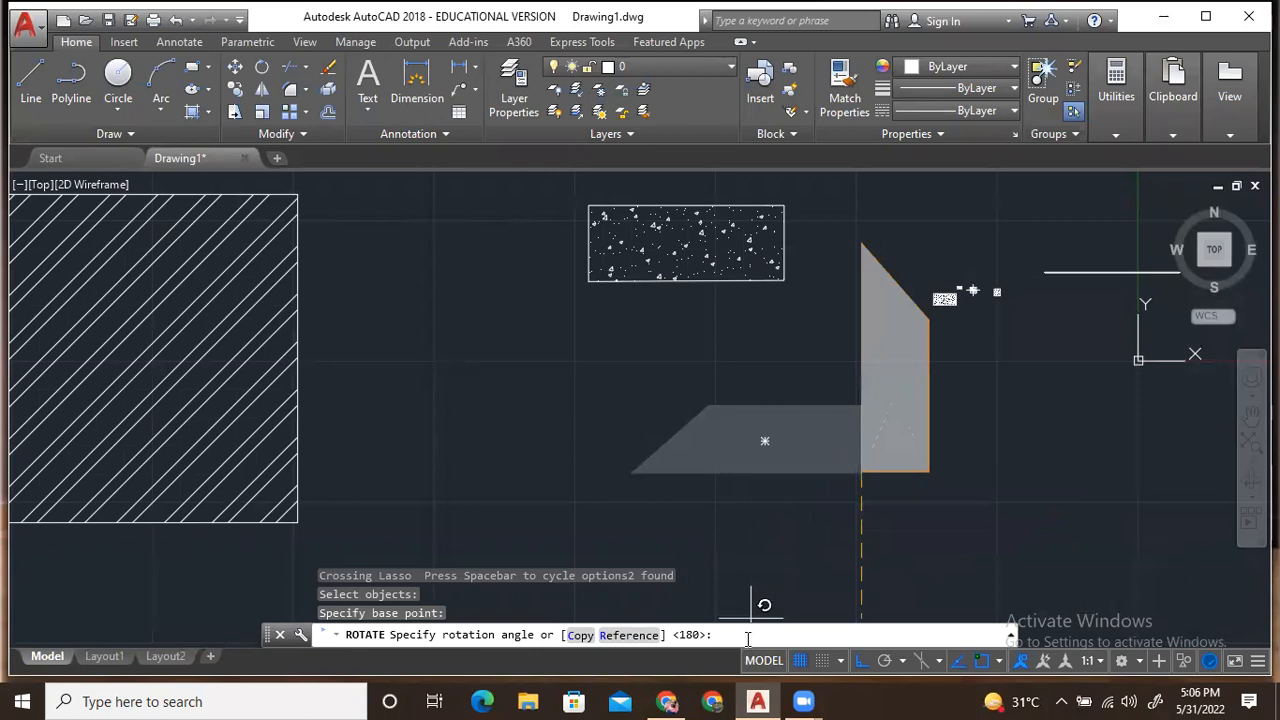
{"action": "type", "text": "90"}
{"action": "key", "text": "Return"}
Step: Rotate the upright orange fill and its outline by 30 degrees about the pointed lower tip of the slanted edge
{"action": "scroll", "coordinate": [782, 493], "scroll_direction": "down", "scroll_amount": 3}
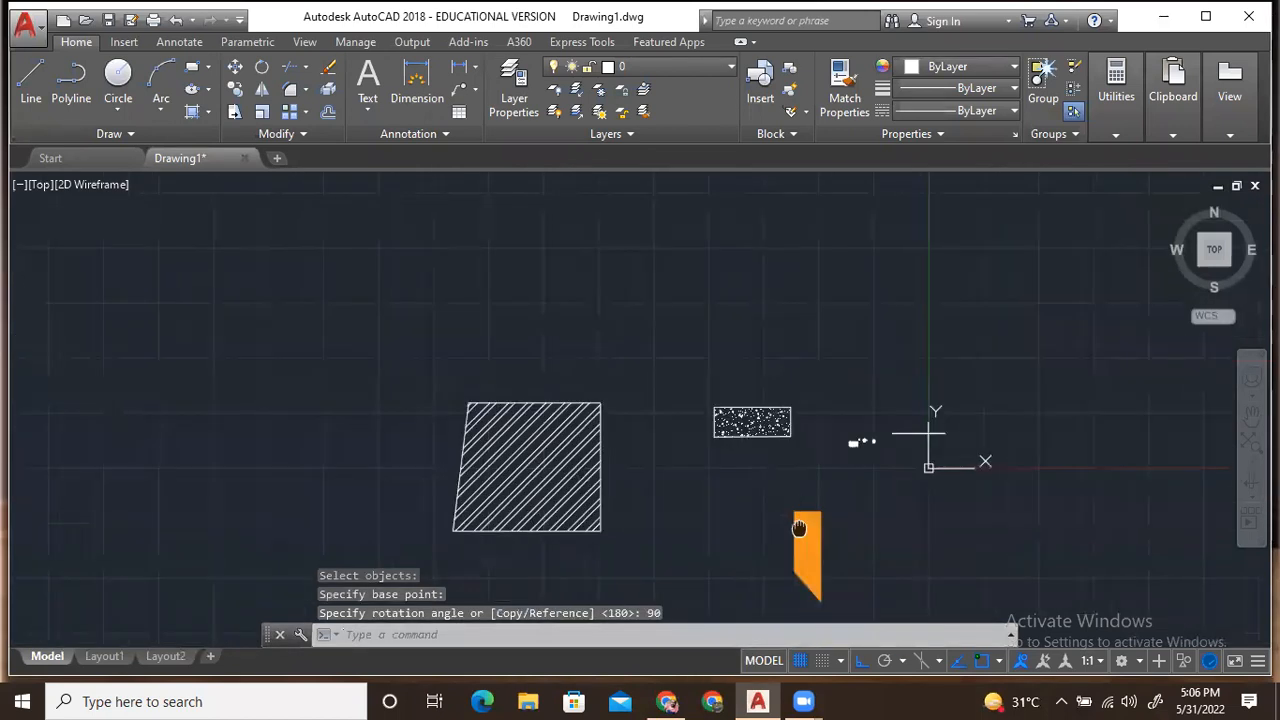
{"action": "scroll", "coordinate": [782, 493], "scroll_direction": "up", "scroll_amount": 2}
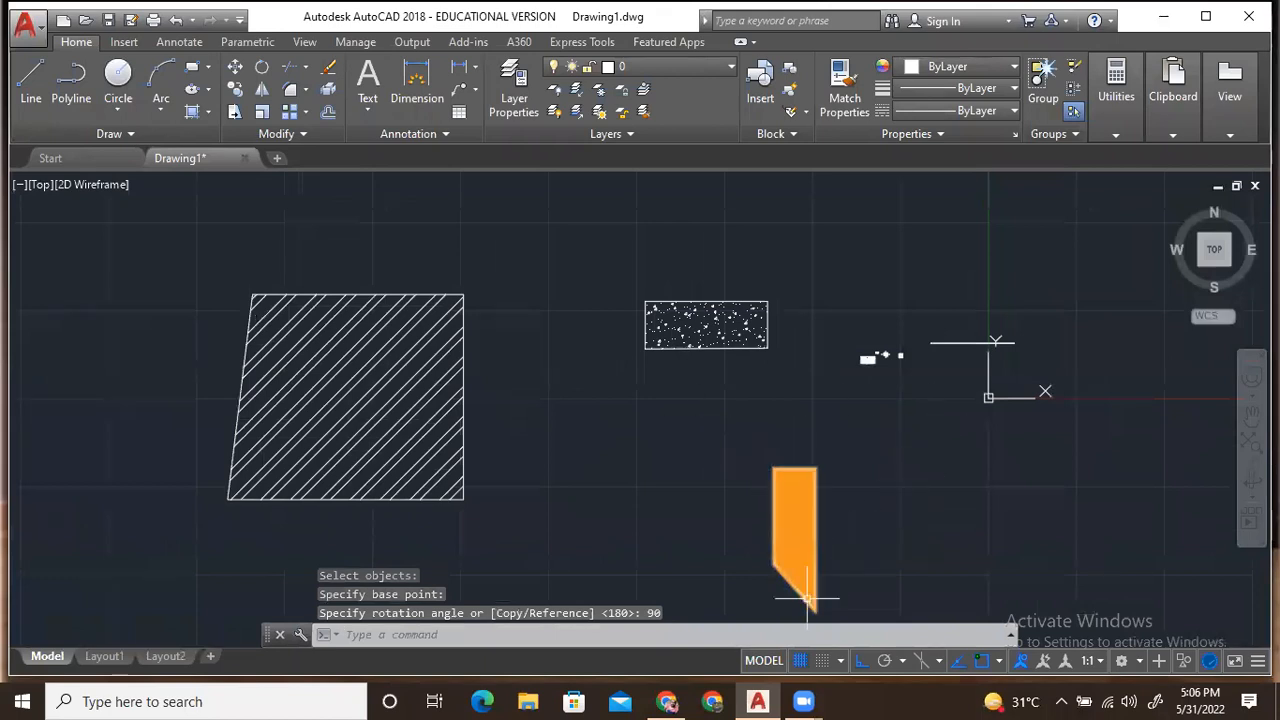
{"action": "scroll", "coordinate": [809, 593], "scroll_direction": "up", "scroll_amount": 2}
{"action": "scroll", "coordinate": [846, 506], "scroll_direction": "down", "scroll_amount": 2}
{"action": "scroll", "coordinate": [849, 436], "scroll_direction": "up", "scroll_amount": 1}
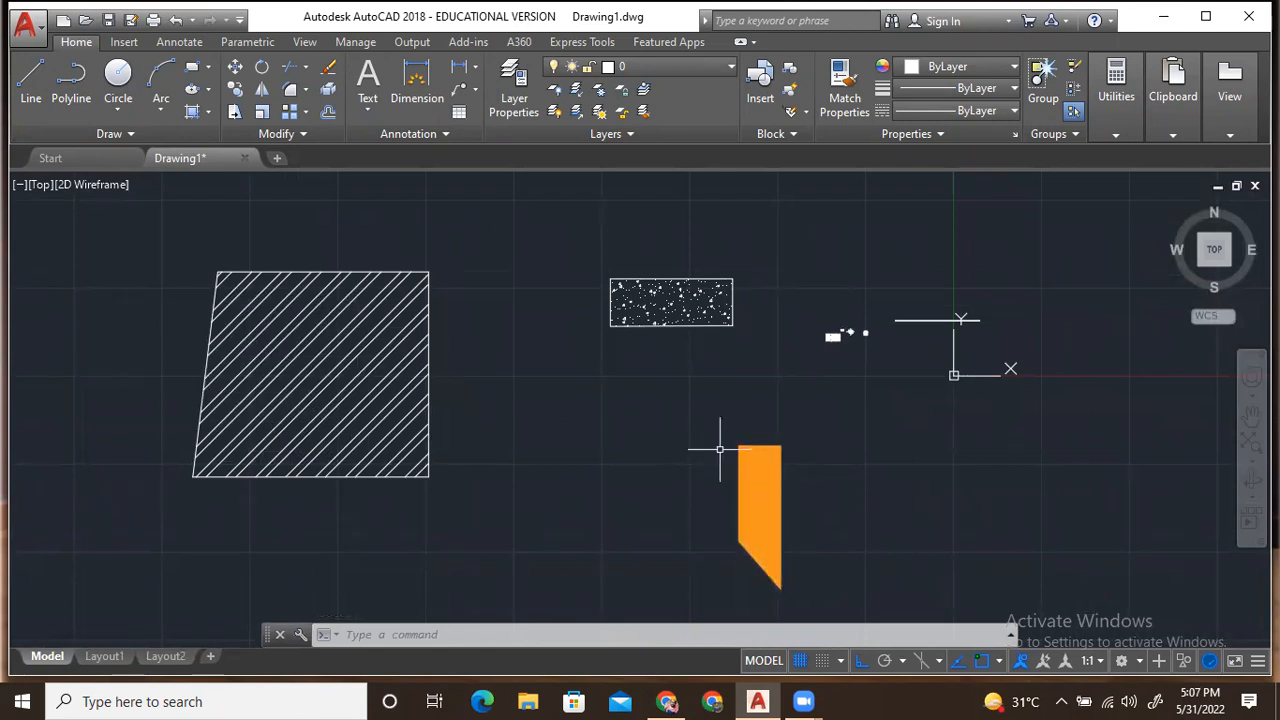
{"action": "type", "text": "ro"}
{"action": "key", "text": "Return"}
{"action": "mouse_move", "coordinate": [805, 427]}
{"action": "left_mouse_down"}
{"action": "mouse_move", "coordinate": [706, 600]}
{"action": "mouse_move", "coordinate": [599, 466]}
{"action": "left_mouse_up"}
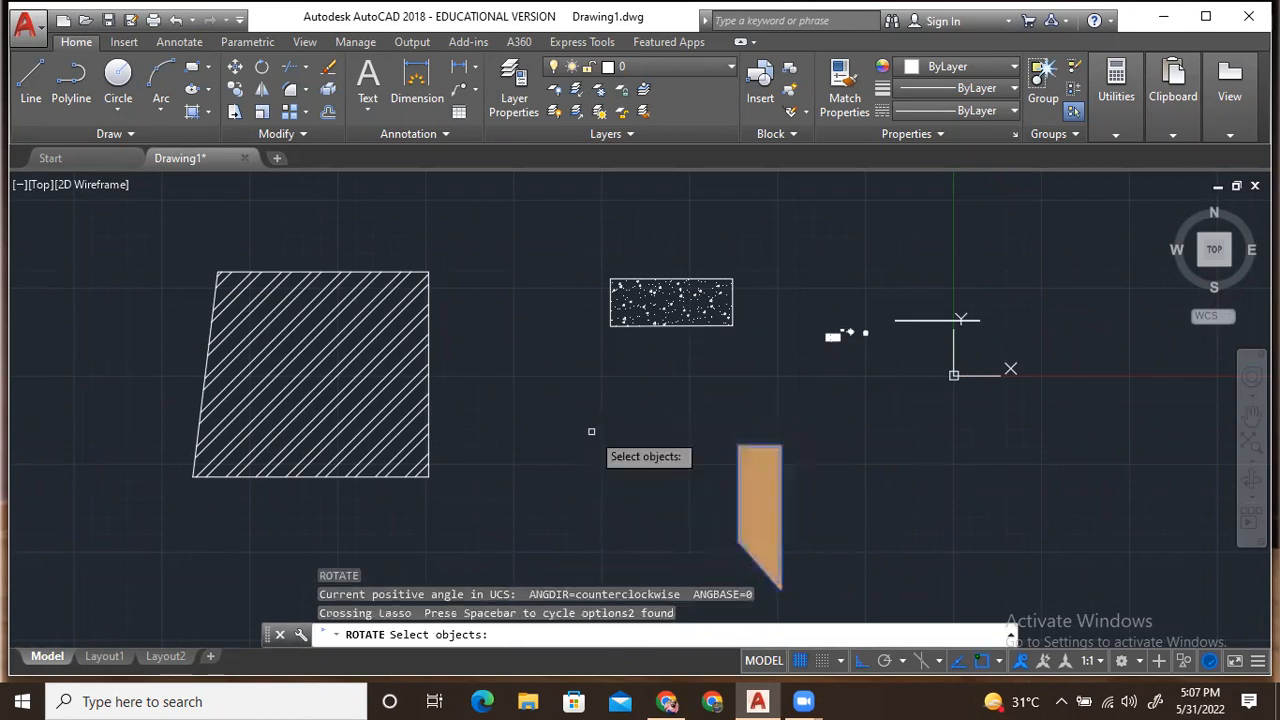
{"action": "key", "text": "Return"}
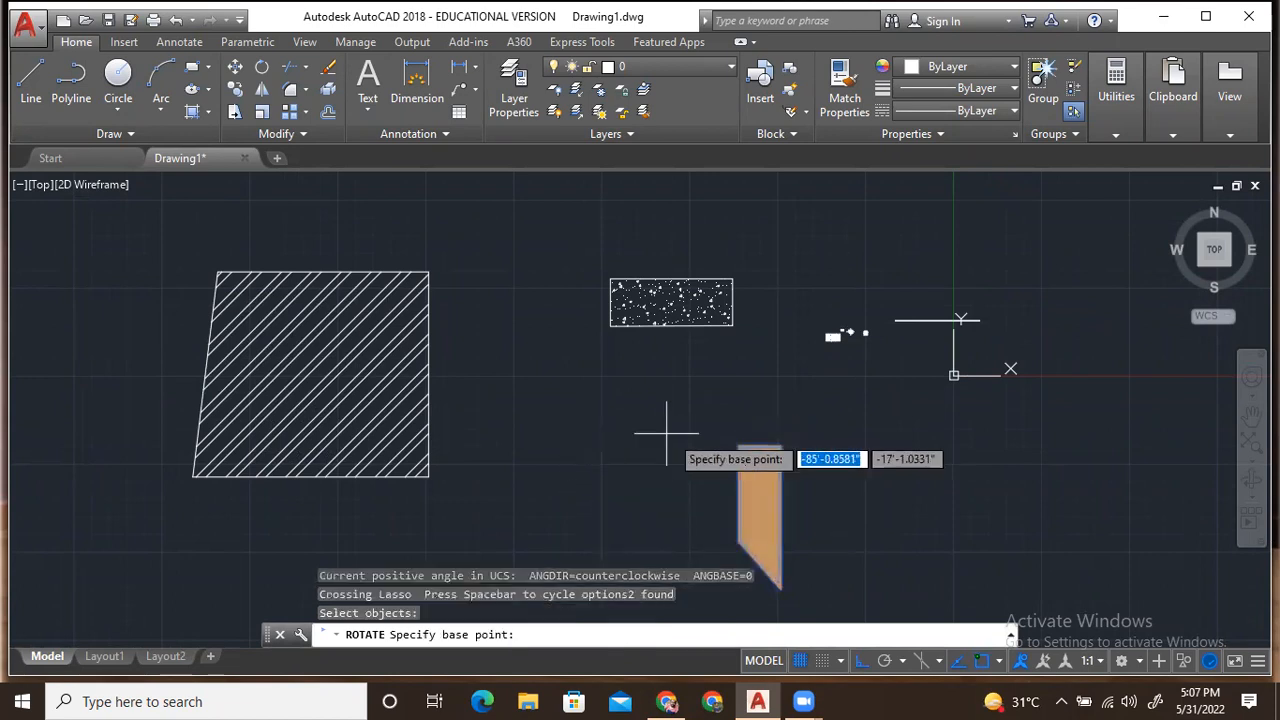
{"action": "left_click", "coordinate": [781, 588]}
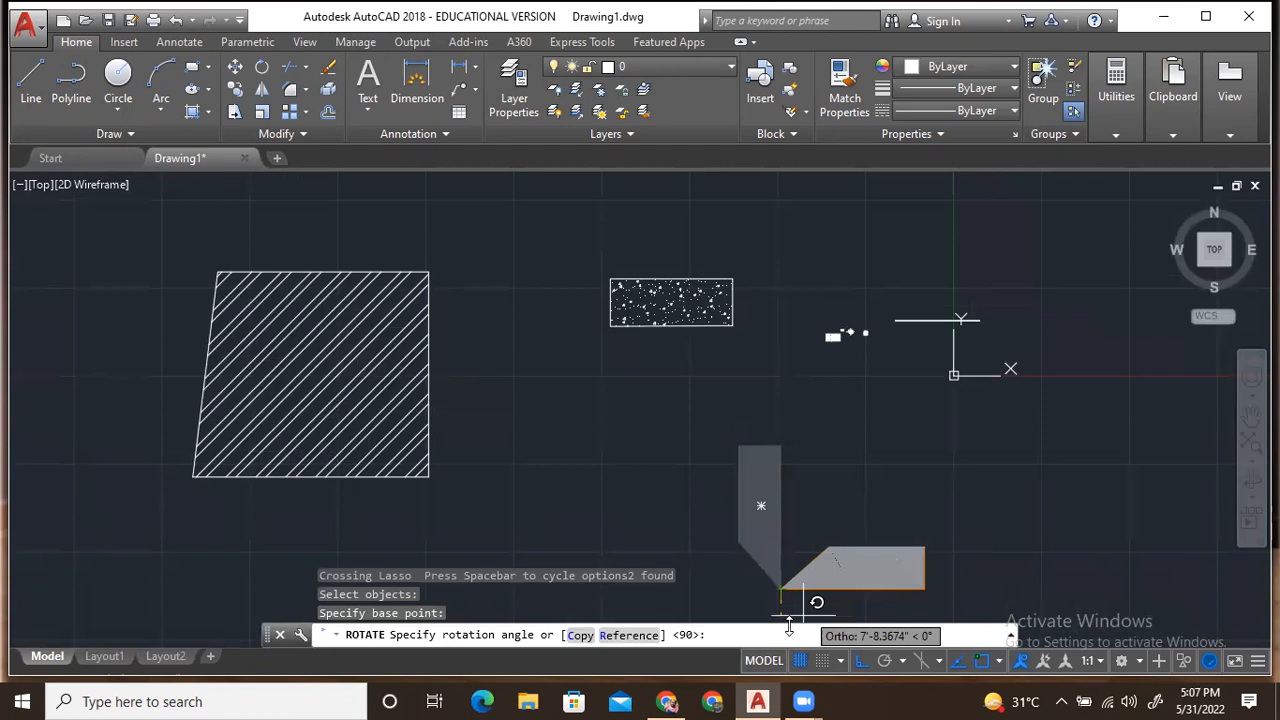
{"action": "type", "text": "30"}
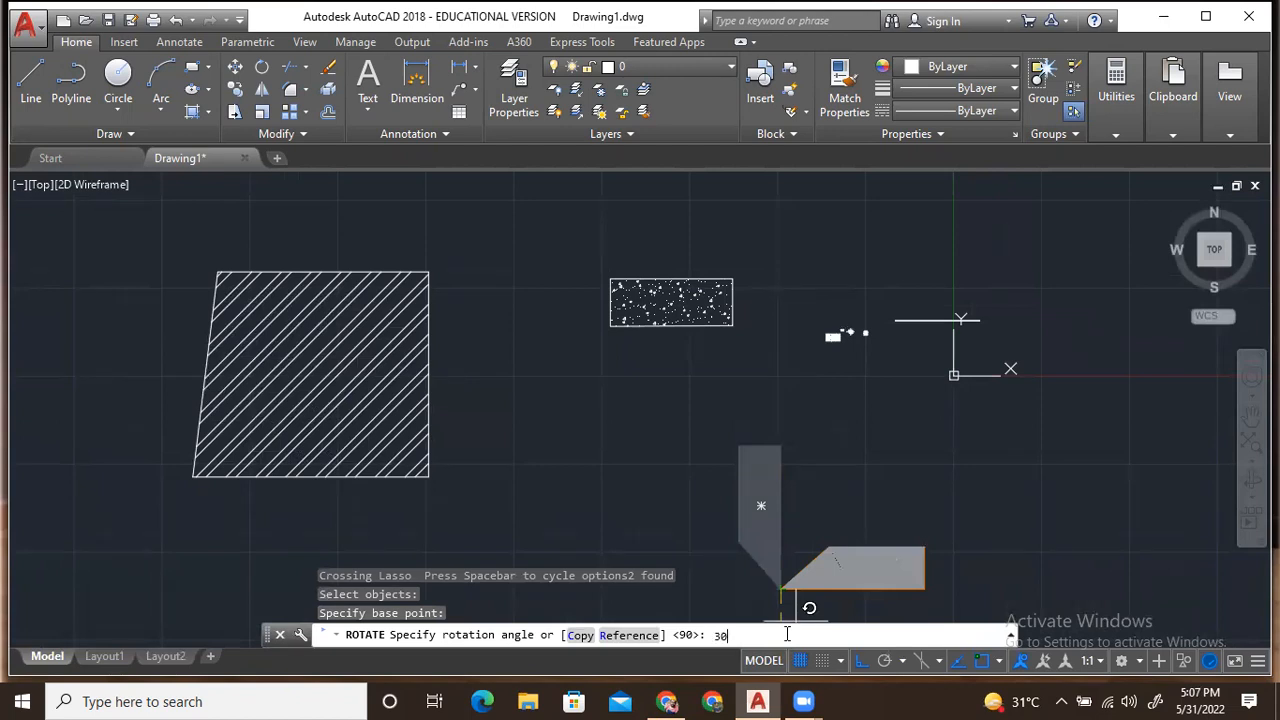
{"action": "key", "text": "Return"}
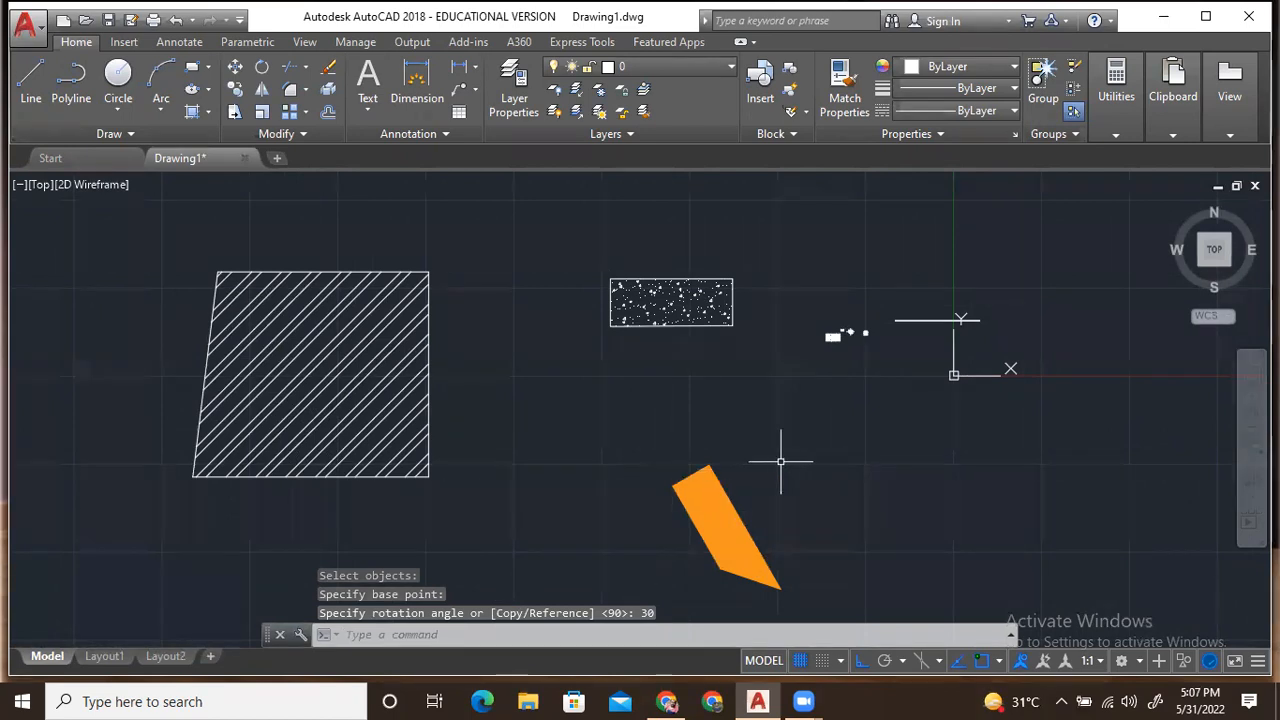
{"action": "middle_click_drag", "start_coordinate": [924, 510], "coordinate": [790, 447]}
{"action": "scroll", "coordinate": [757, 319], "scroll_direction": "up", "scroll_amount": 2}
{"action": "scroll", "coordinate": [757, 318], "scroll_direction": "down", "scroll_amount": 1}
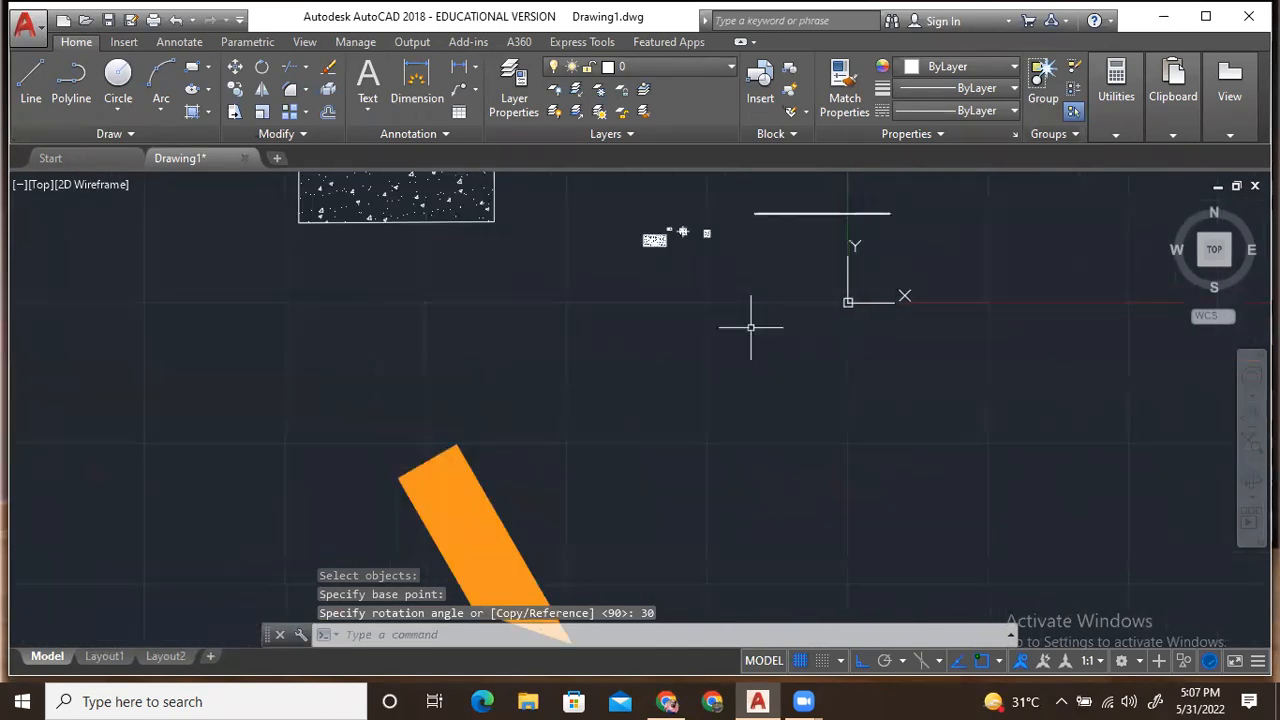
{"action": "middle_click_drag", "start_coordinate": [751, 326], "coordinate": [803, 224]}
{"action": "scroll", "coordinate": [540, 471], "scroll_direction": "up", "scroll_amount": 2}
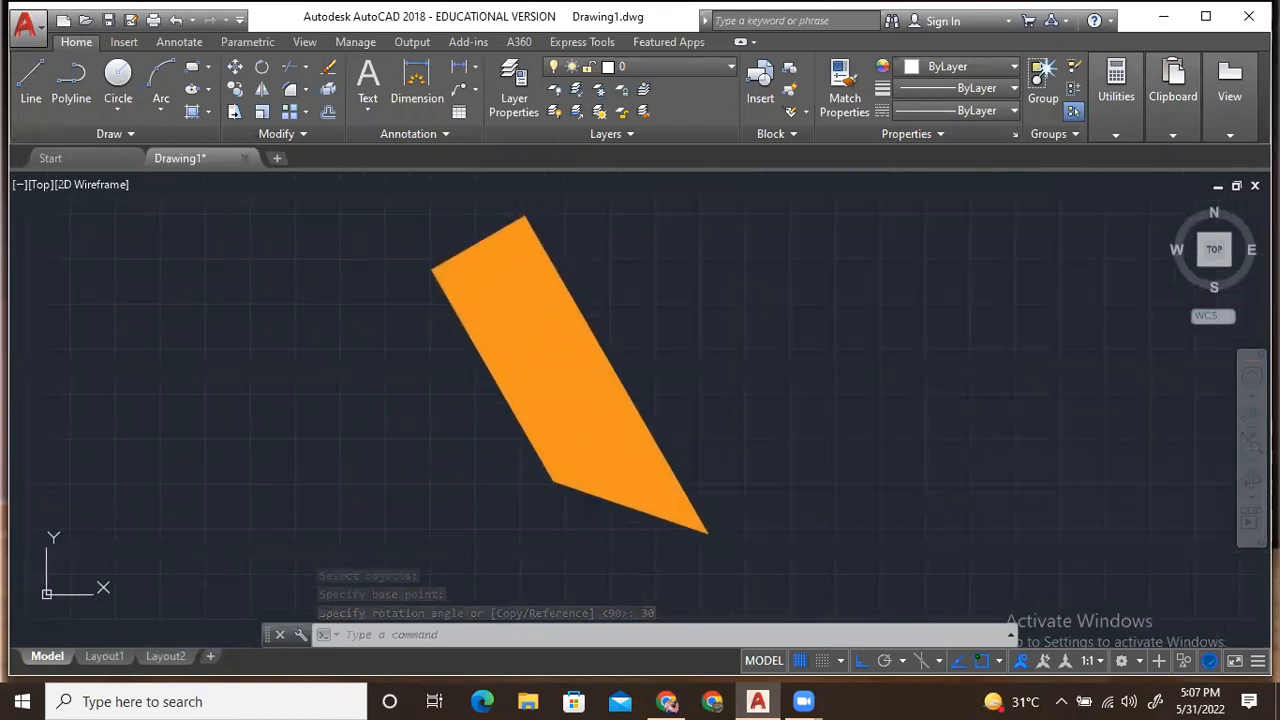